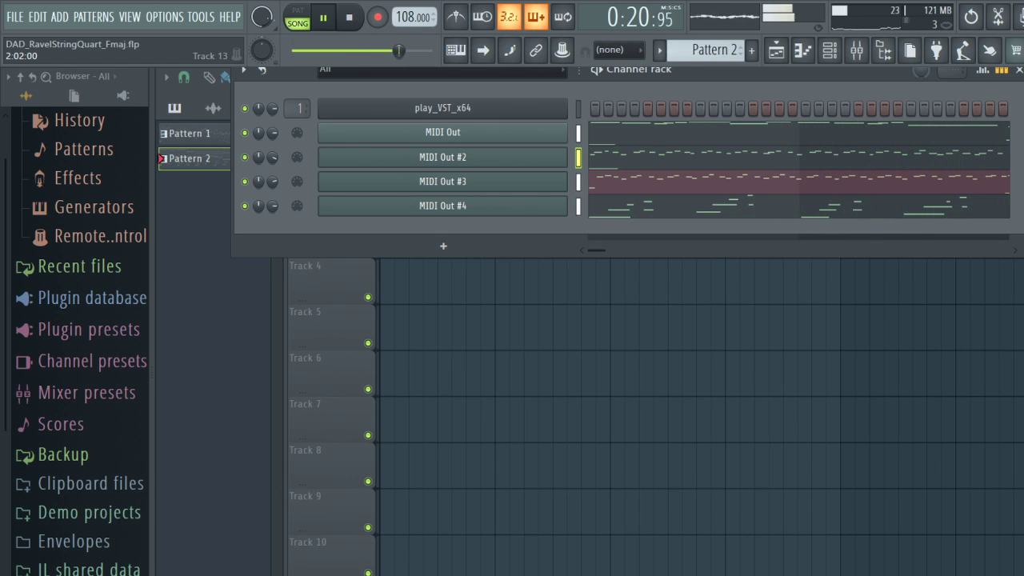
Step: Stop playback and open Pattern 2 from the playlist in the piano roll, switching to the MIDI Out #3 channel
key("F6")
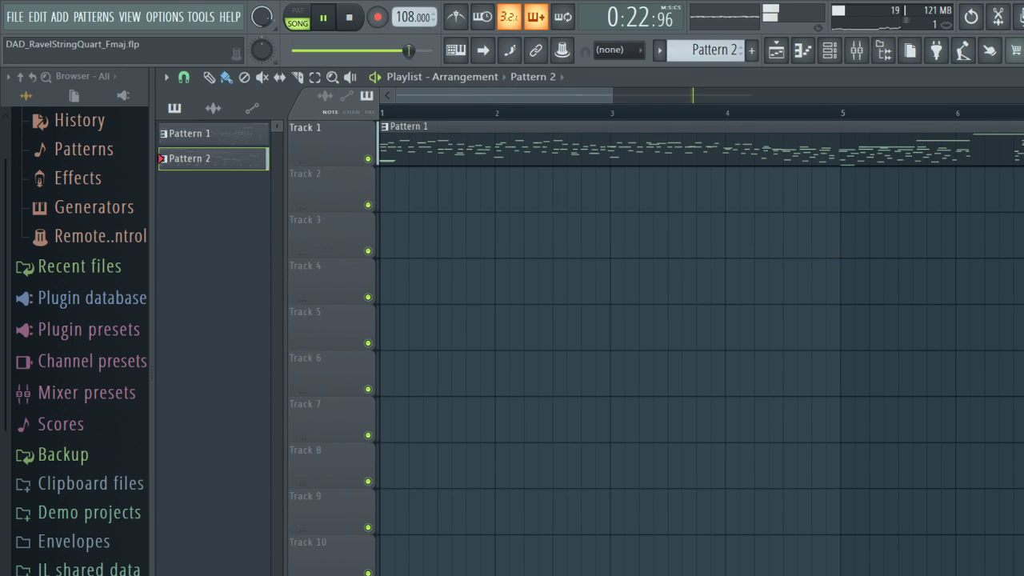
mouse_move(455, 96)
left_mouse_down()
mouse_move(692, 102)
mouse_move(461, 98)
left_mouse_up()
key("space")
double_click(688, 147)
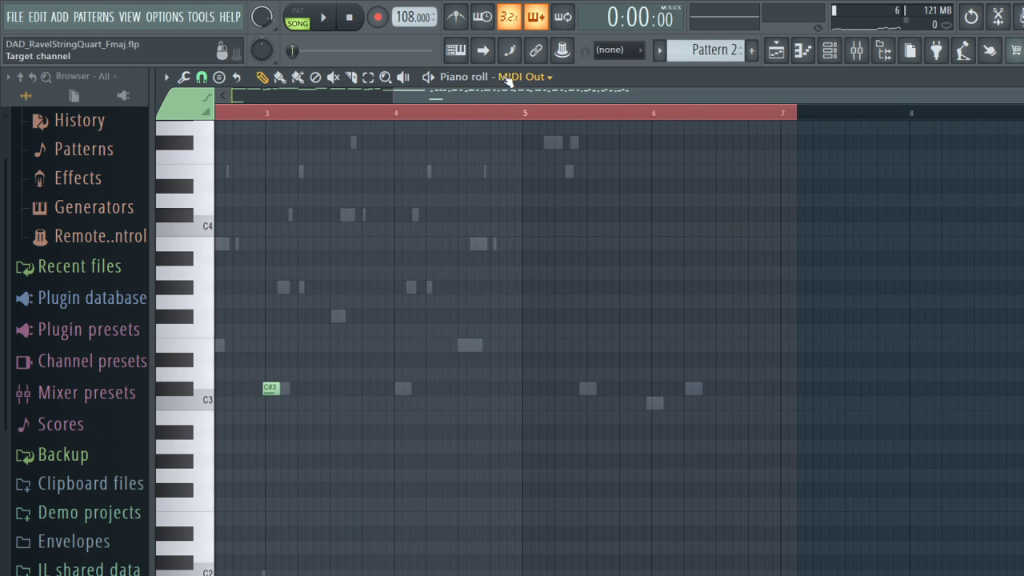
double_click(553, 142)
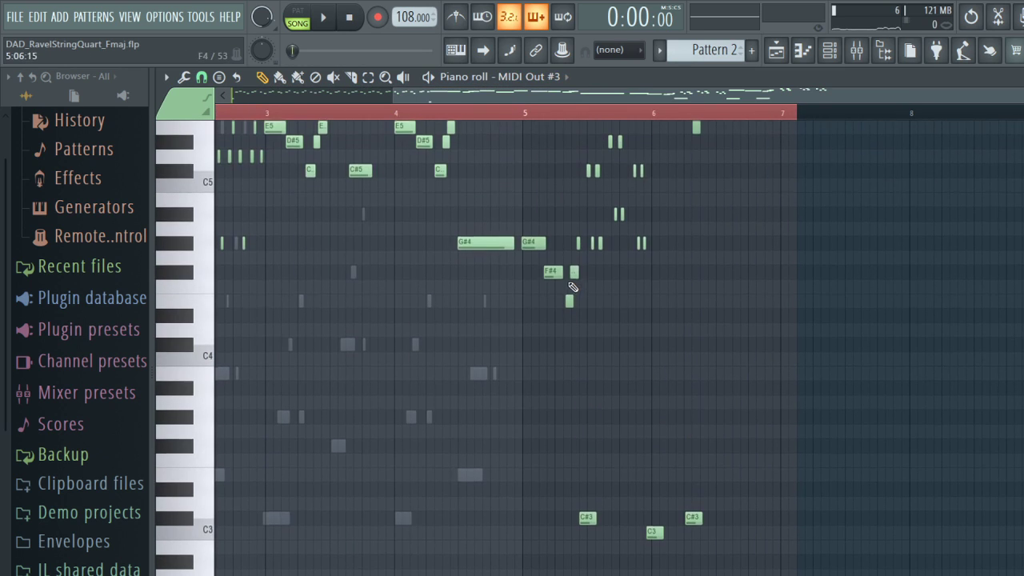
scroll(572, 286, "up", 5)
scroll(633, 354, "down", 5)
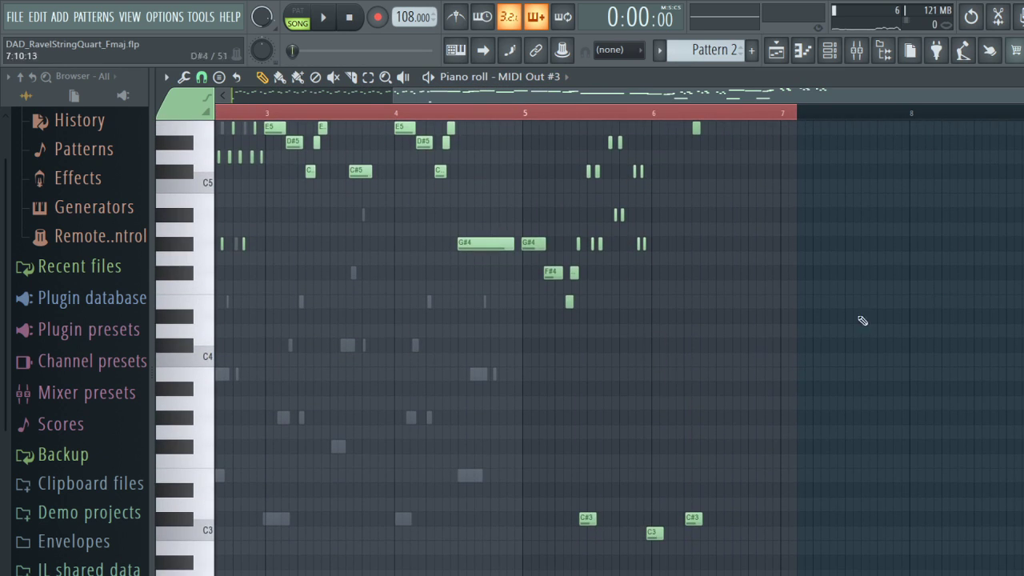
Step: Set the song position between bars 4 and 5 of Pattern 2 and play the passage from there
left_click(440, 113)
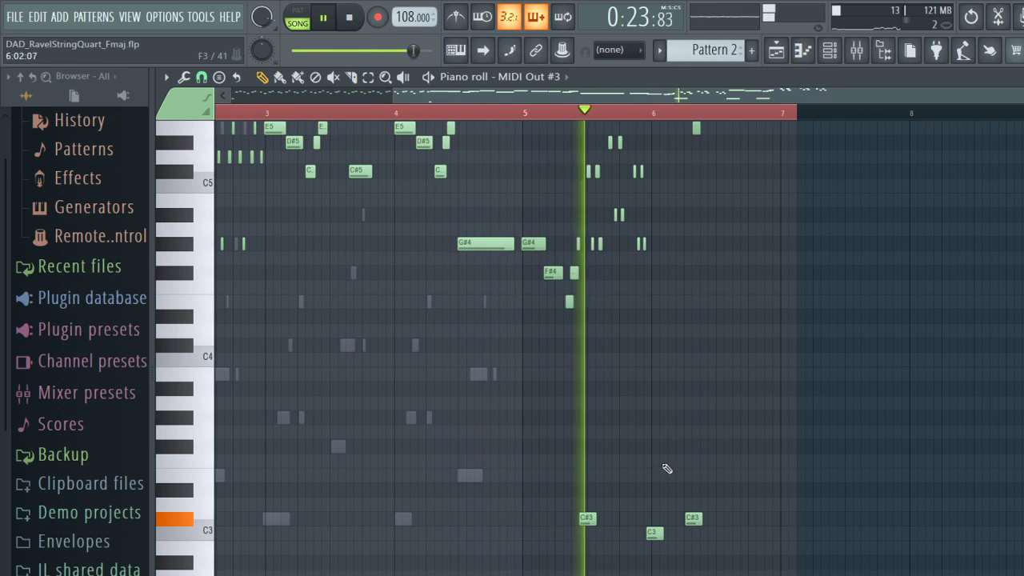
key("space")
left_click(582, 517)
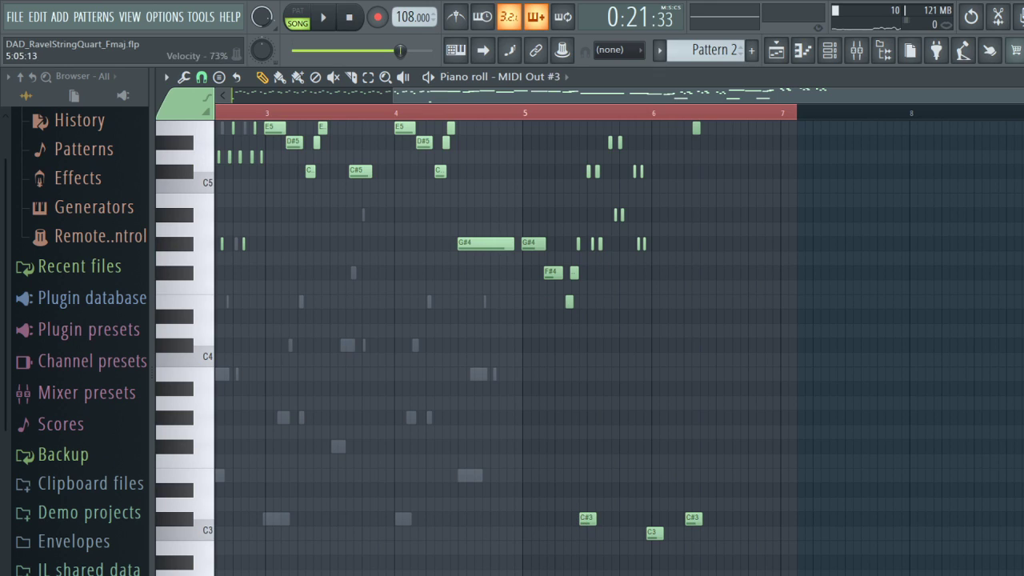
Step: Lower the two C#3 notes and the C3 note in bars 5 and 6 of MIDI Out #3 by one octave
left_click(368, 77)
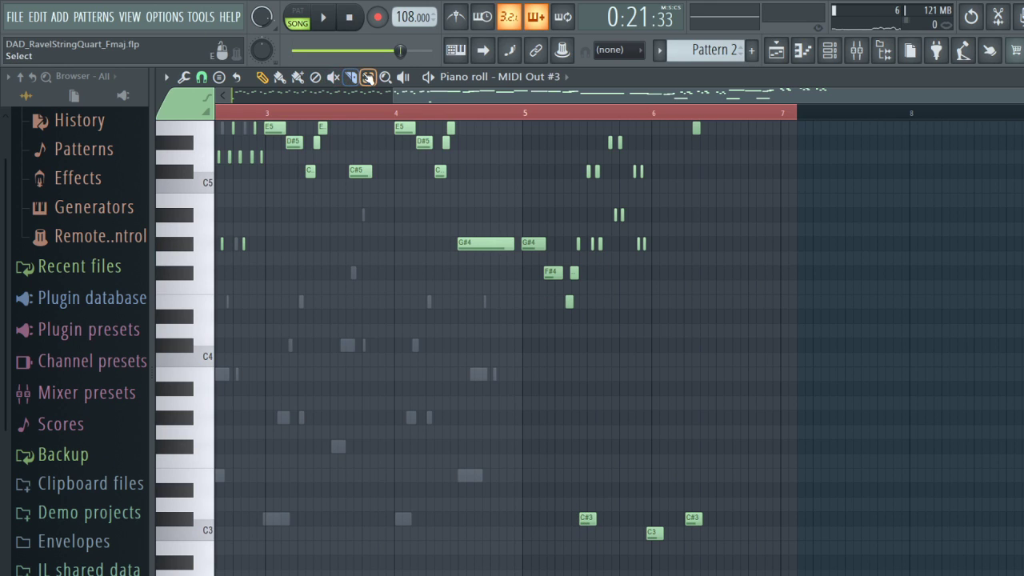
left_click_drag(541, 471, 727, 514)
key("ctrl+Down")
Step: Play the passage twice from the set song position to listen to the lowered bass notes in bars 5 and 6
key("space")
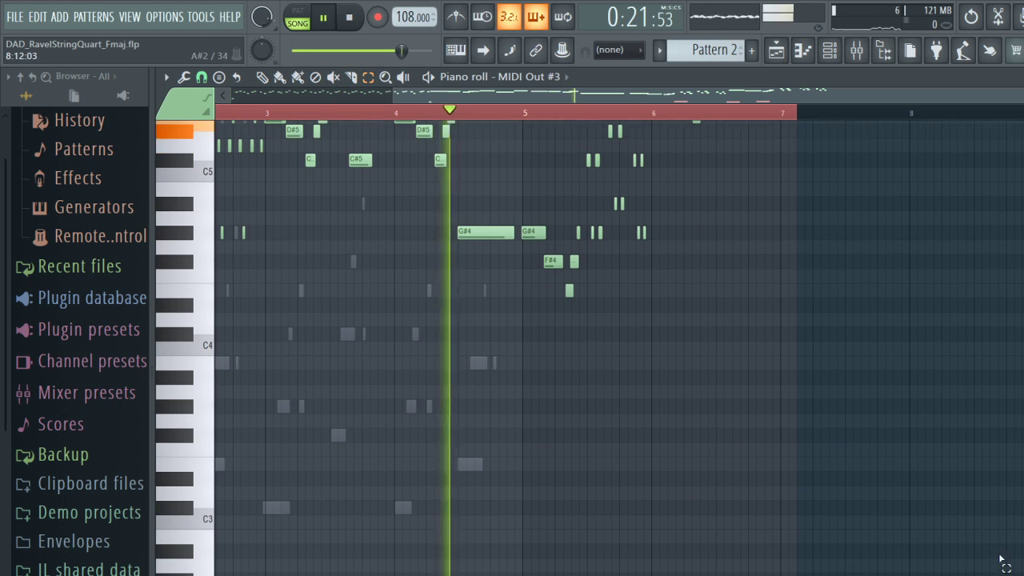
scroll(748, 320, "down", 5)
scroll(746, 321, "down", 1)
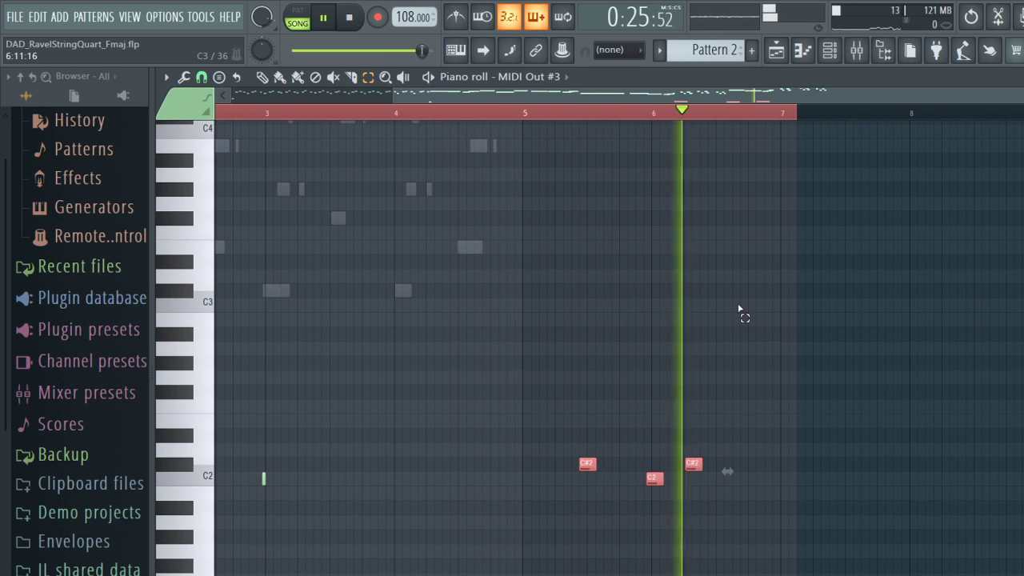
key("space")
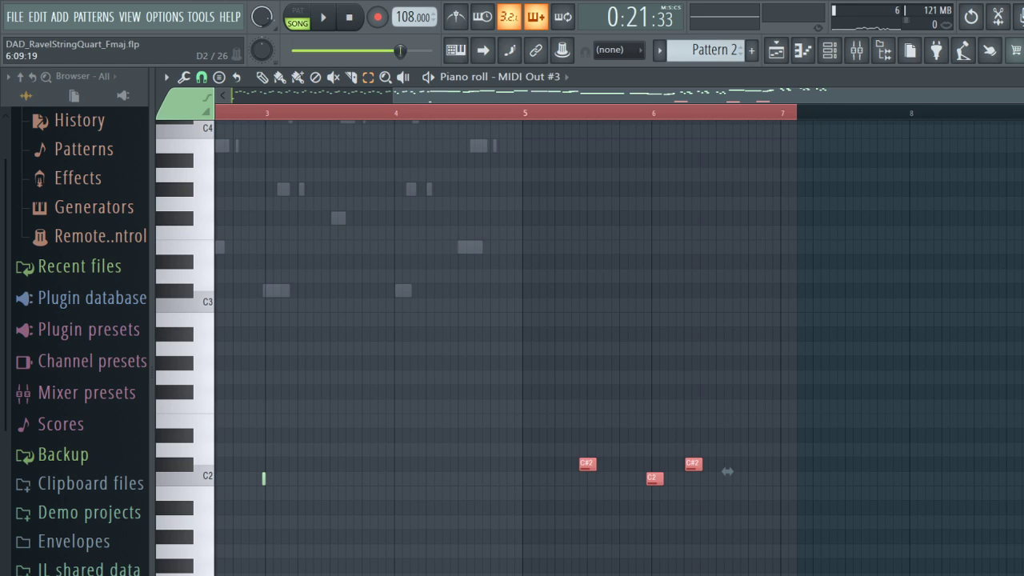
key("space")
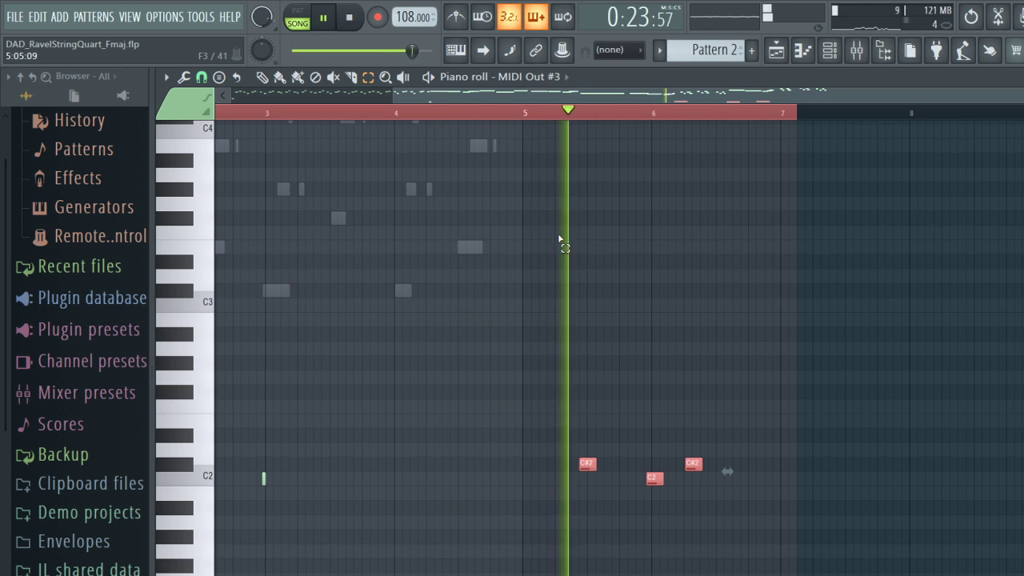
scroll(538, 243, "down", 1)
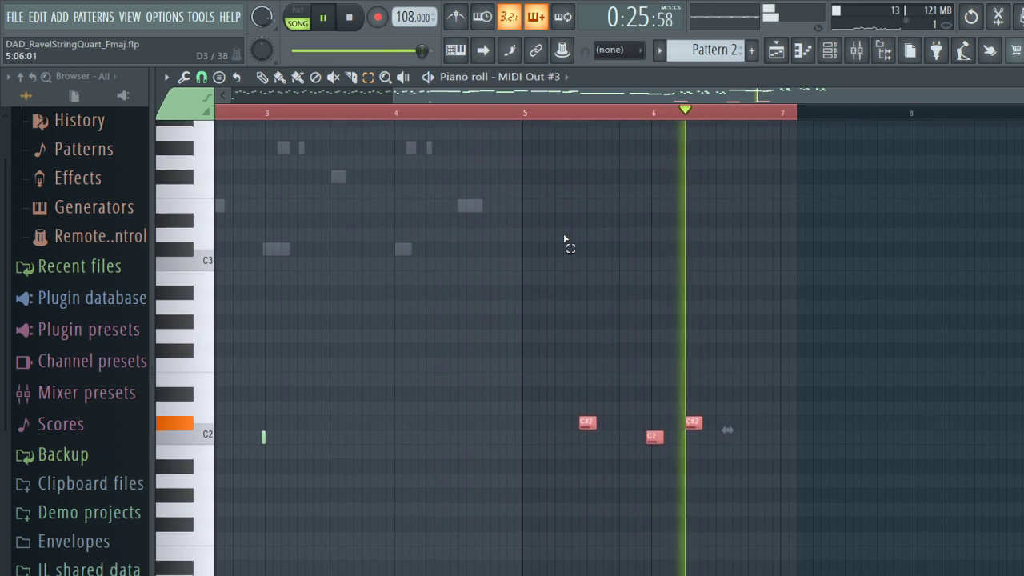
scroll(549, 336, "up", 5)
key("space")
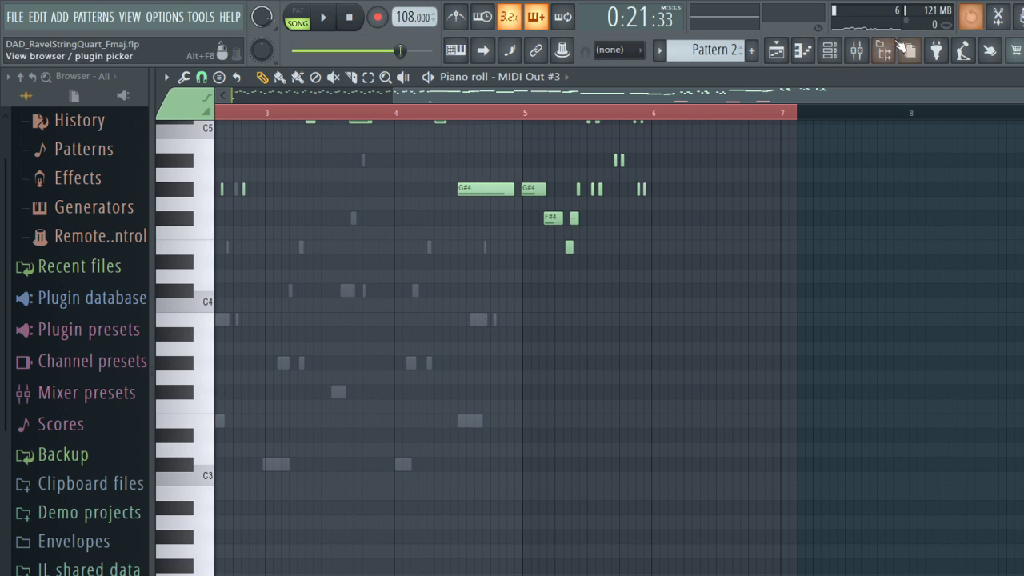
Step: Make MIDI Out the only selected channel in the channel rack, return to the playlist and play the end of Pattern 2
left_click(829, 49)
left_click(581, 132)
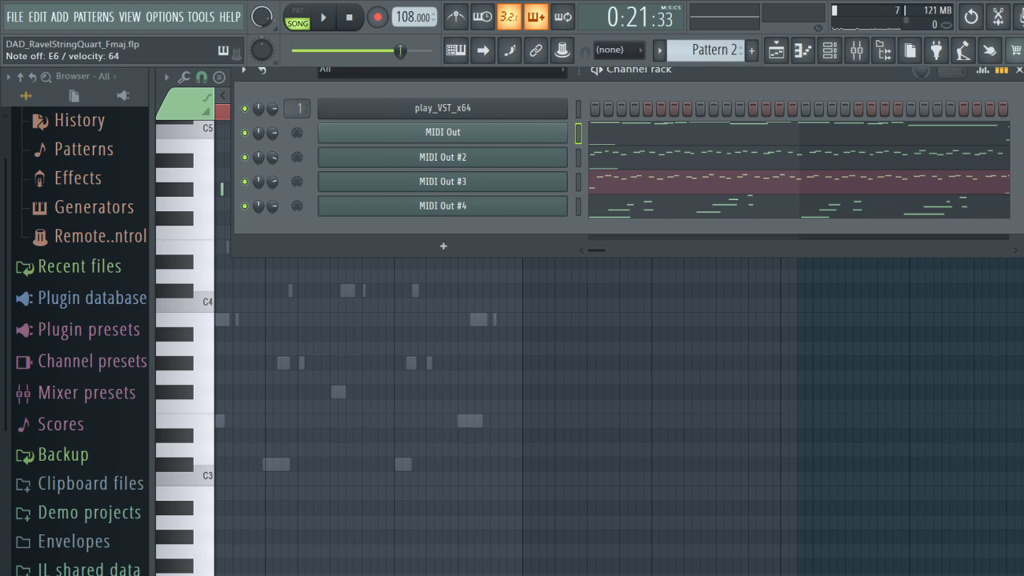
left_click(776, 51)
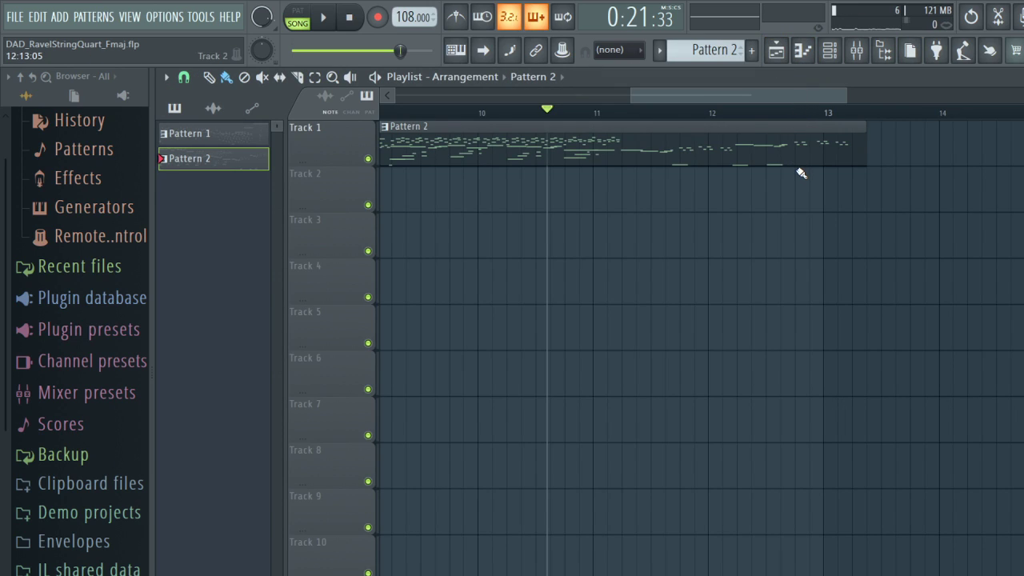
key("space")
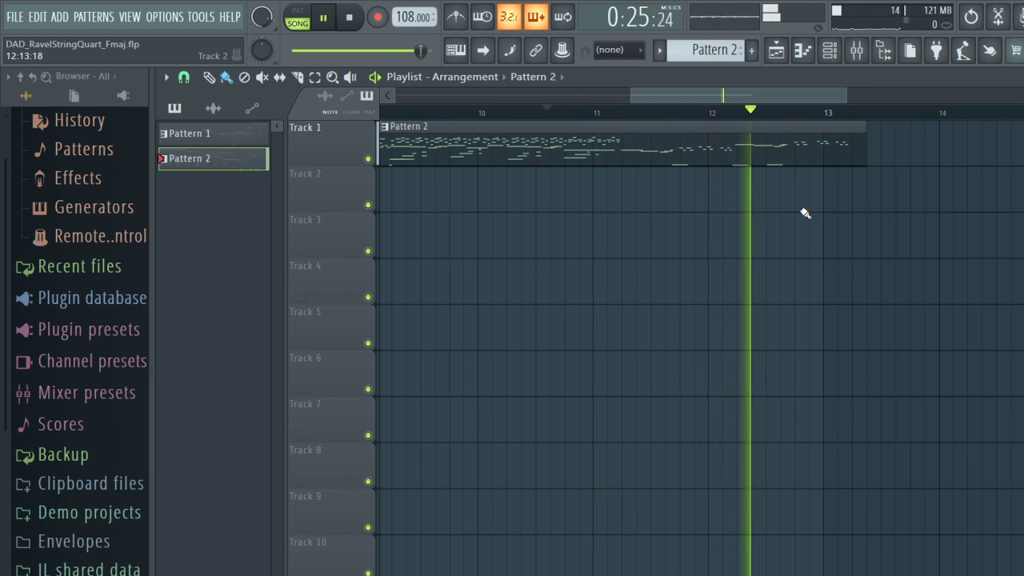
key("space")
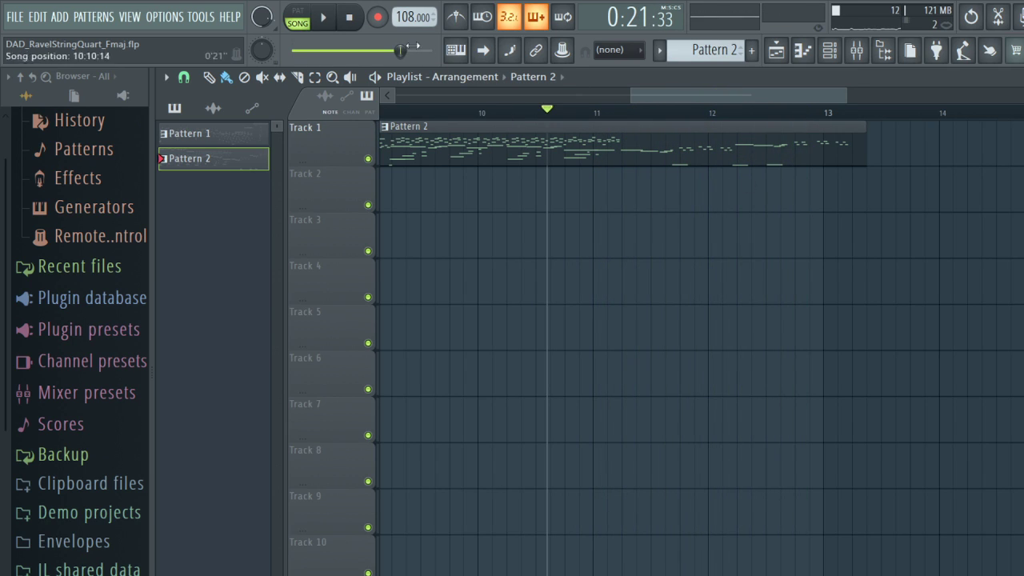
Step: Arm recording, turn on the metronome and record a take of E6 and C#6 notes on MIDI Out from the set song position
key("r")
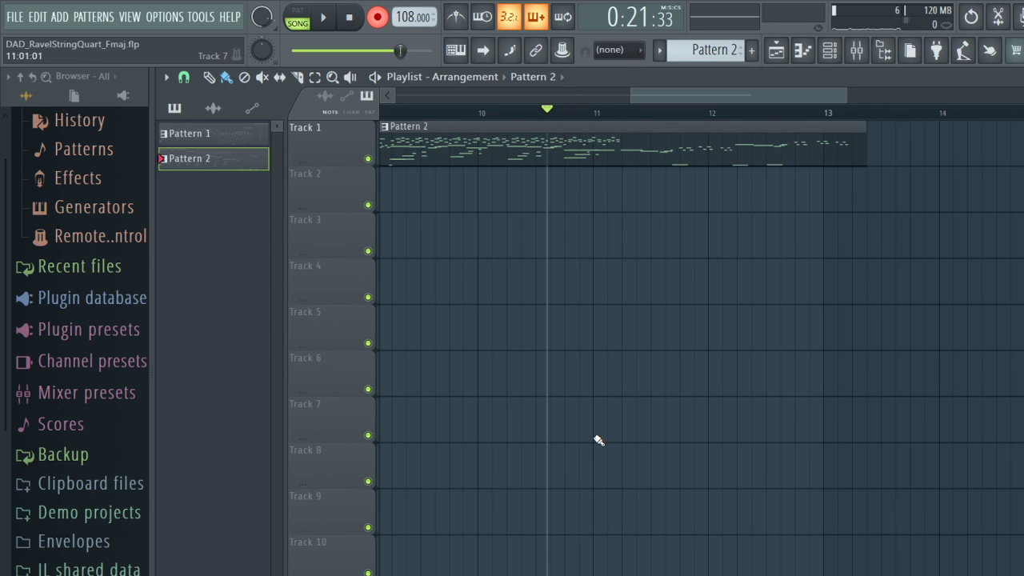
key("space")
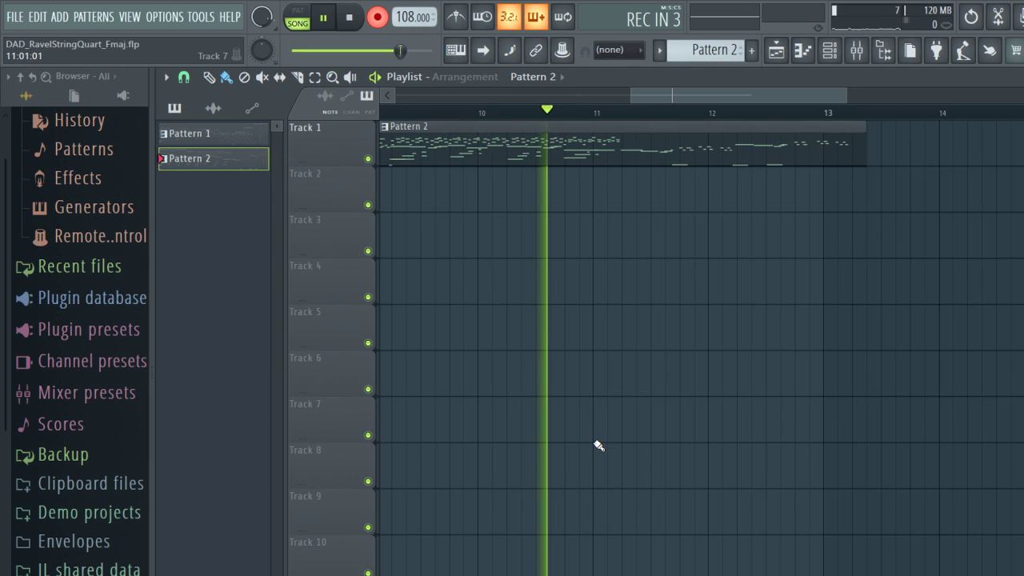
key("space")
key("ctrl+m")
key("space")
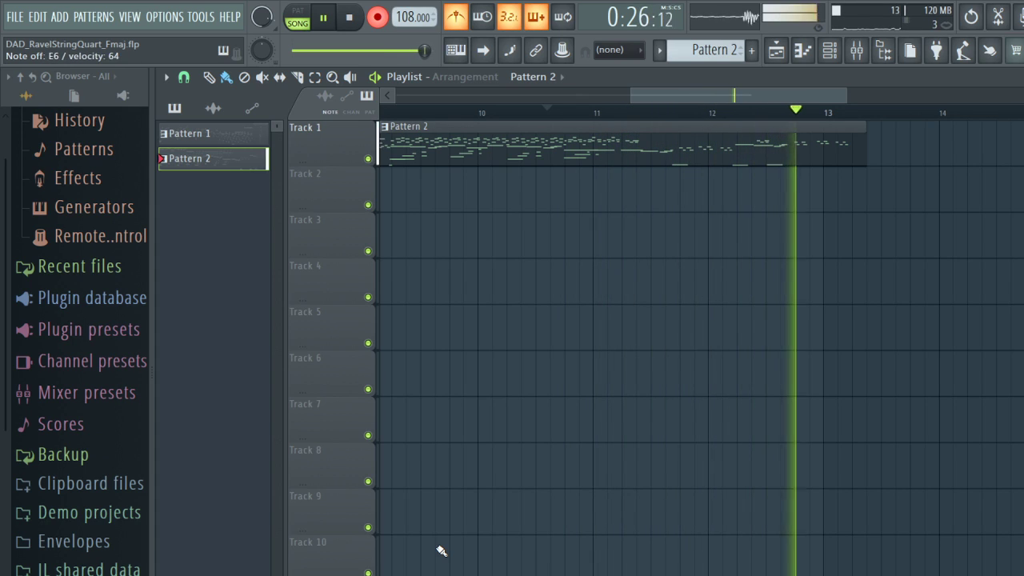
key("space")
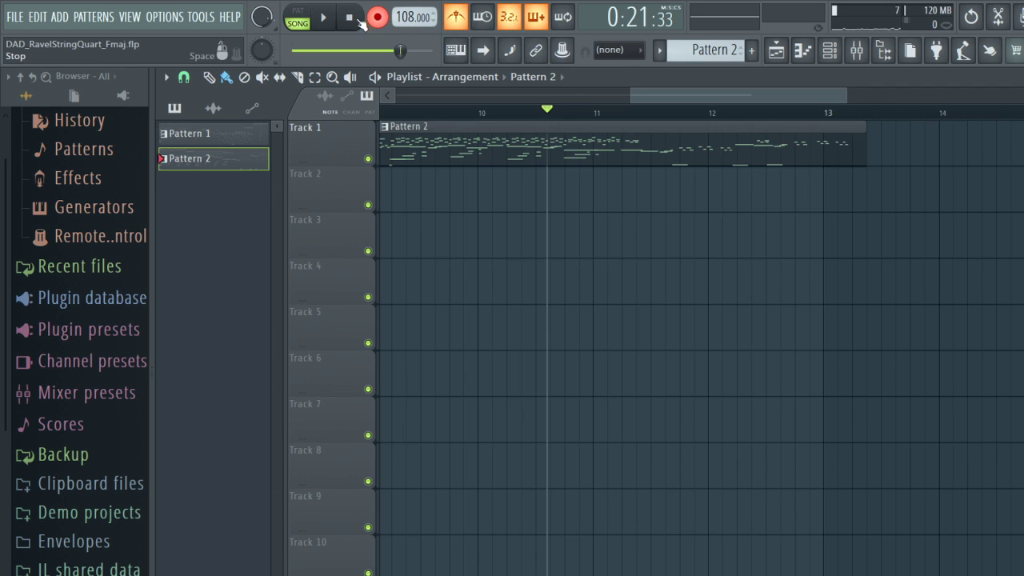
Step: Open Pattern 2's MIDI Out notes in the piano roll and delete the newly recorded E6 and C#6 notes after bar 5
double_click(652, 151)
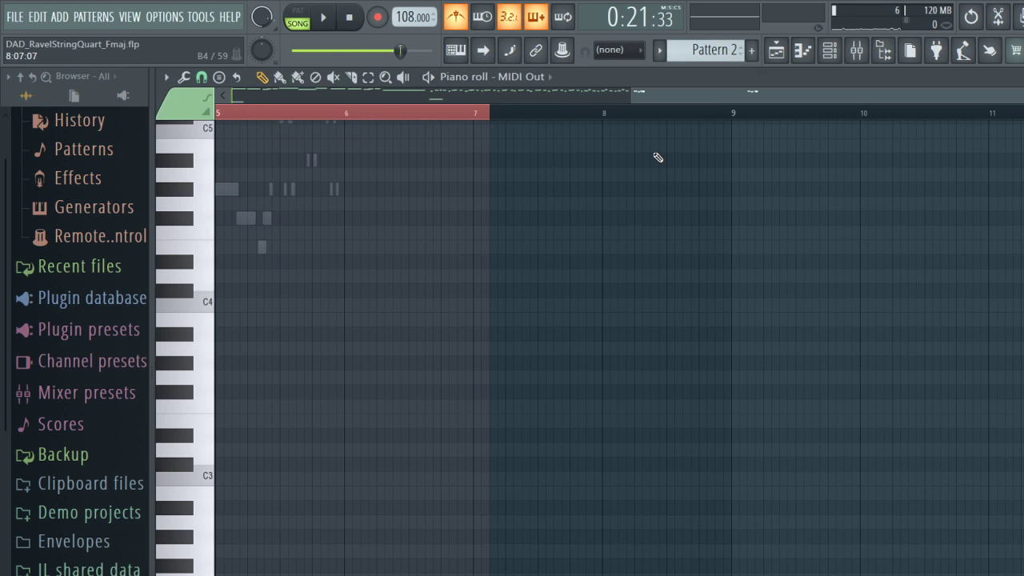
key("space")
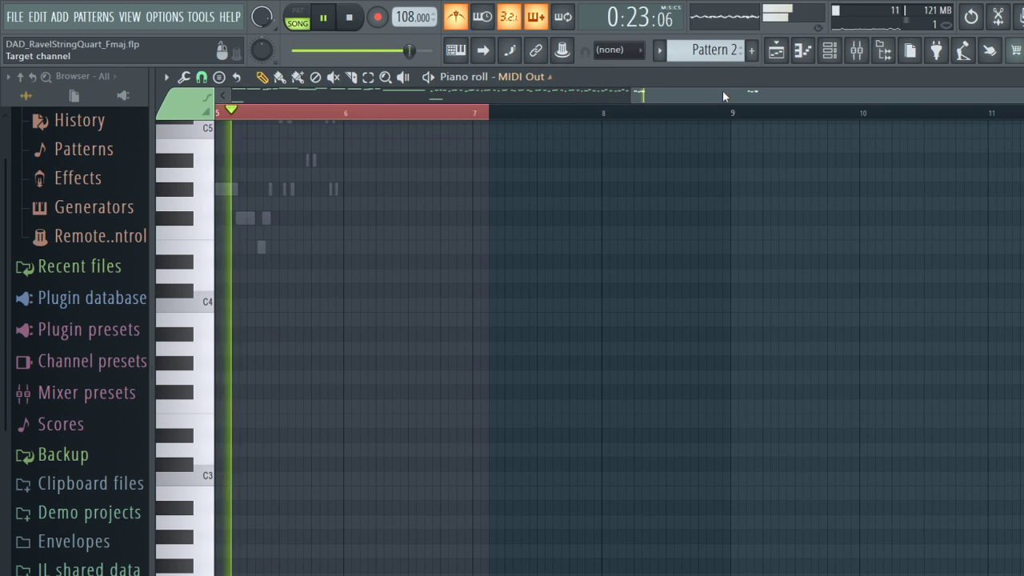
left_click_drag(723, 89, 512, 91)
scroll(478, 313, "up", 8)
key("space")
scroll(501, 309, "up", 1)
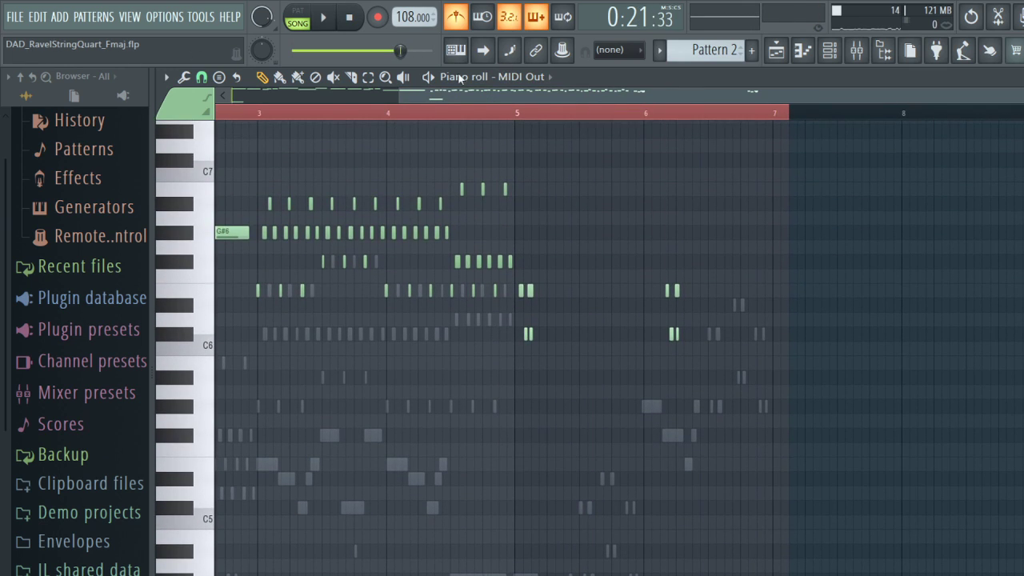
left_click(368, 77)
left_click_drag(522, 284, 708, 377)
key("Delete")
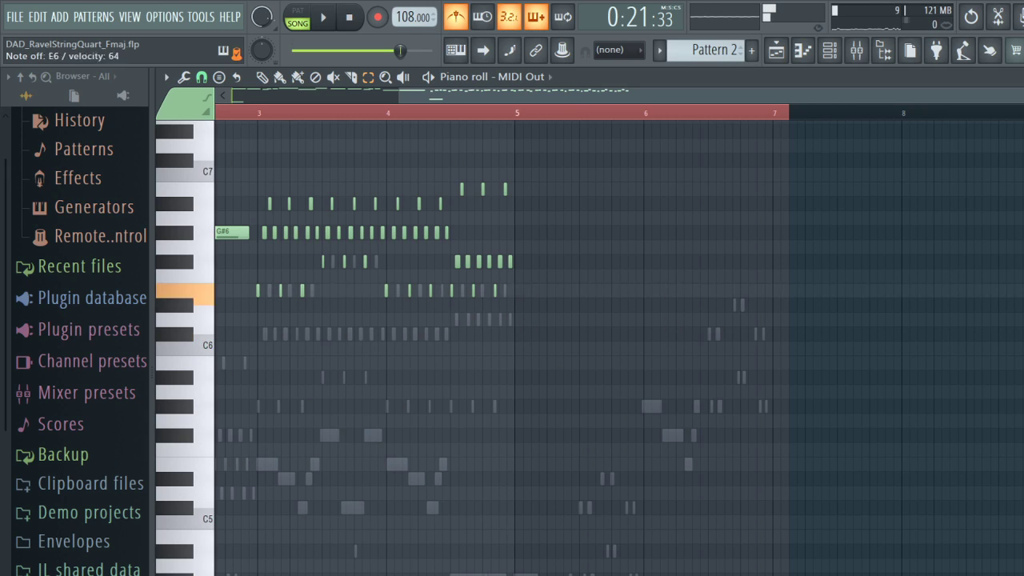
Step: Rehearse the MIDI Out part against playback and record a new take of repeated E6 and C#6 notes in bars 5 and 6
key("space")
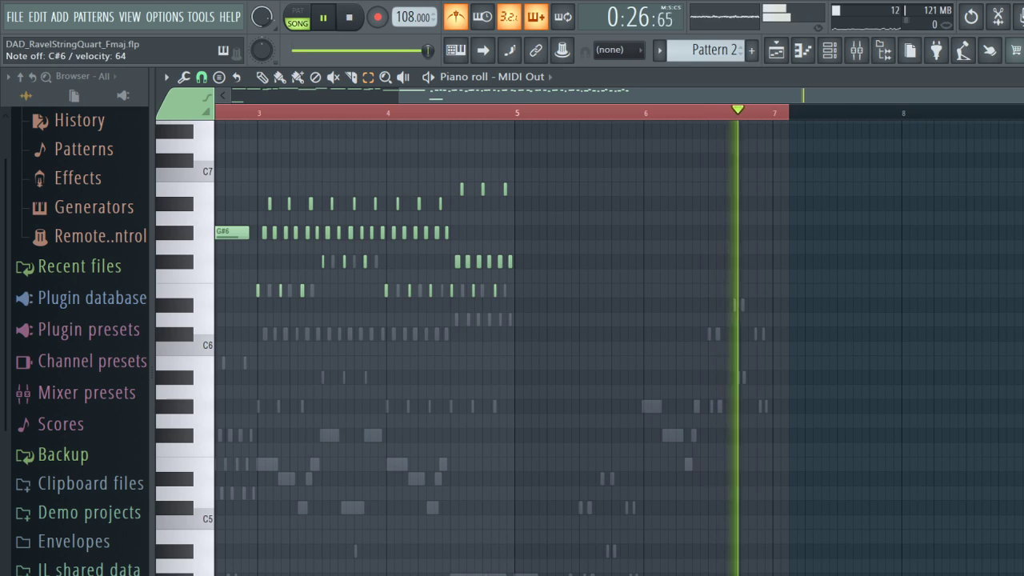
key("space")
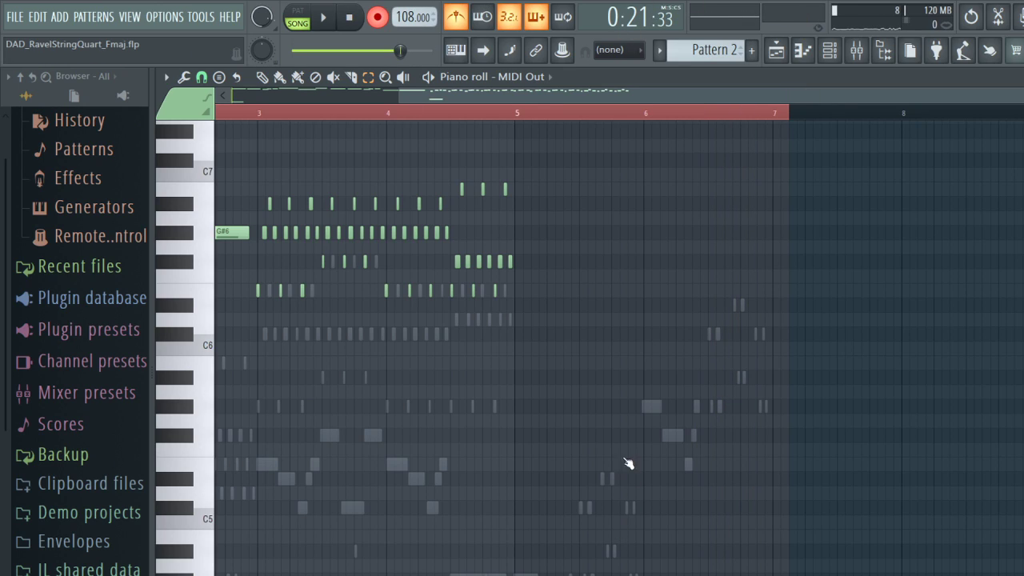
key("space")
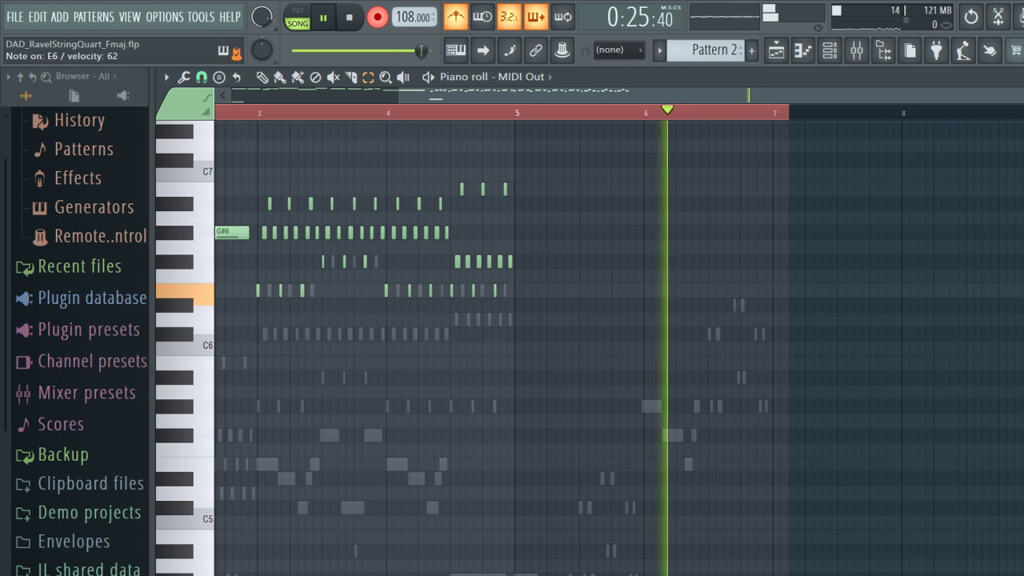
key("space")
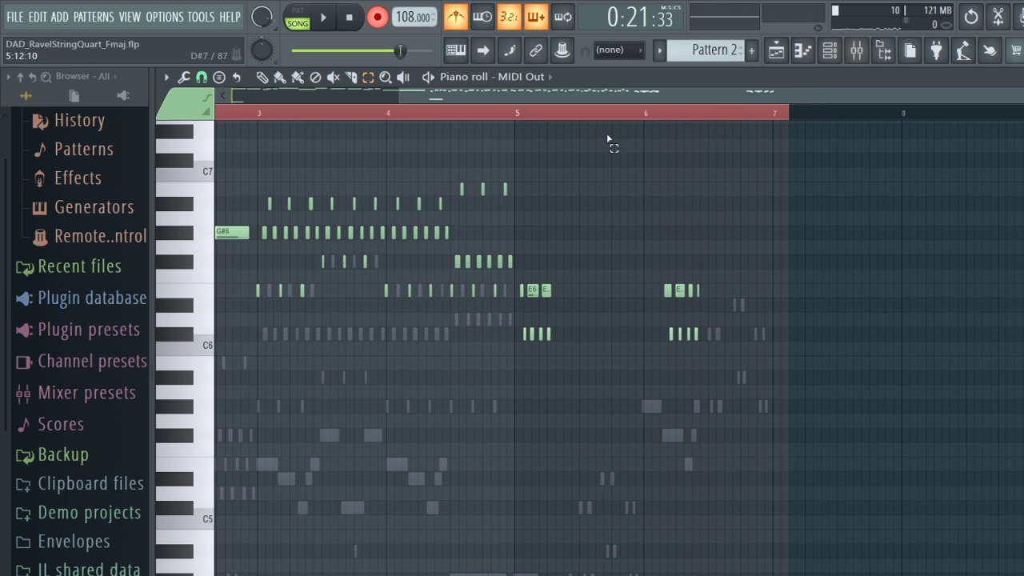
Step: Select all newly recorded MIDI Out notes in bars 5 and 6 and nudge them two small steps earlier
left_click_drag(504, 284, 792, 413)
key("shift+Left")
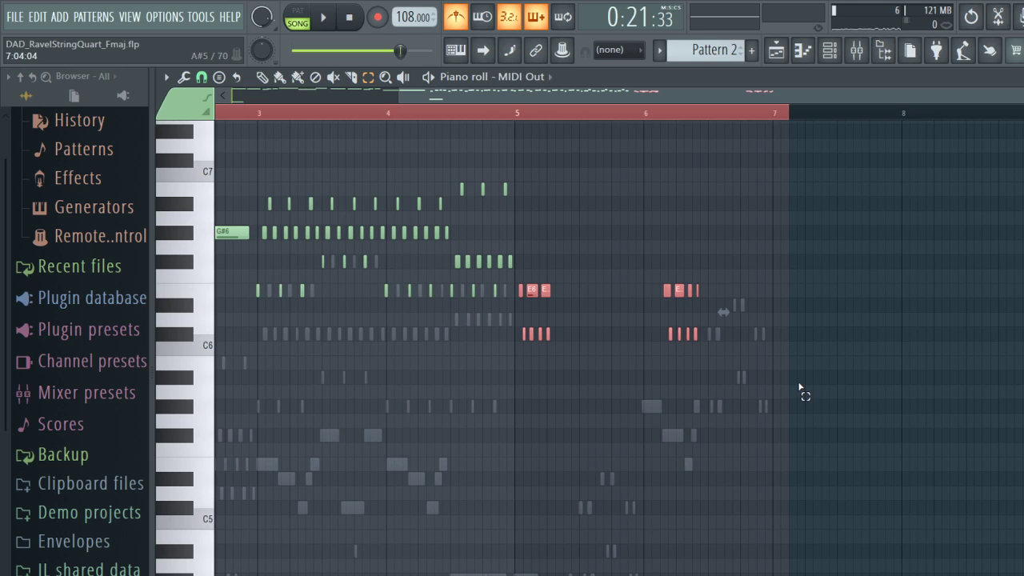
key("shift+Left")
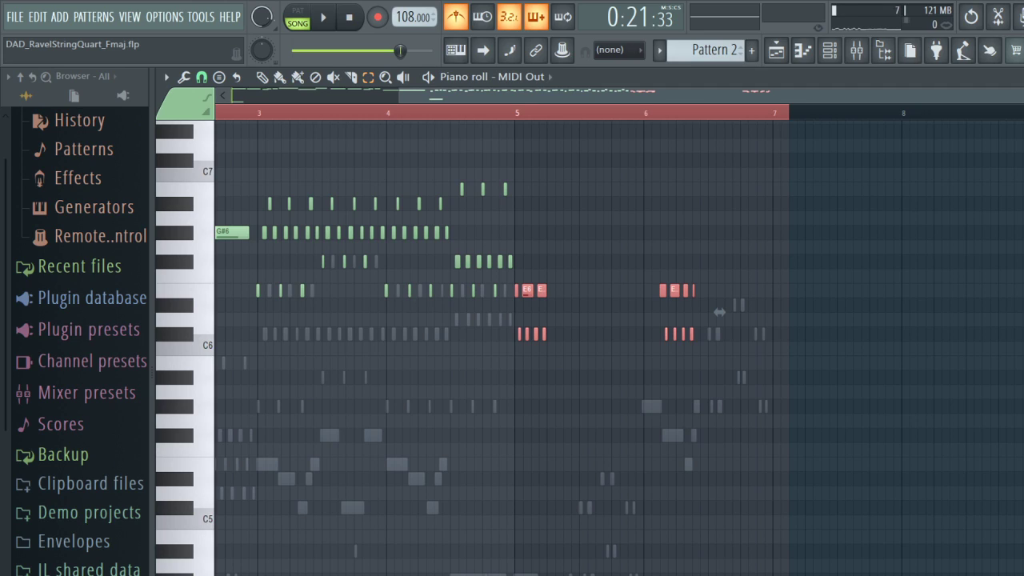
Step: Rehearse the next melody notes, including G#5 and D#5, on the MIDI Out channel with playback stopped
key("b")
key("g")
key("h")
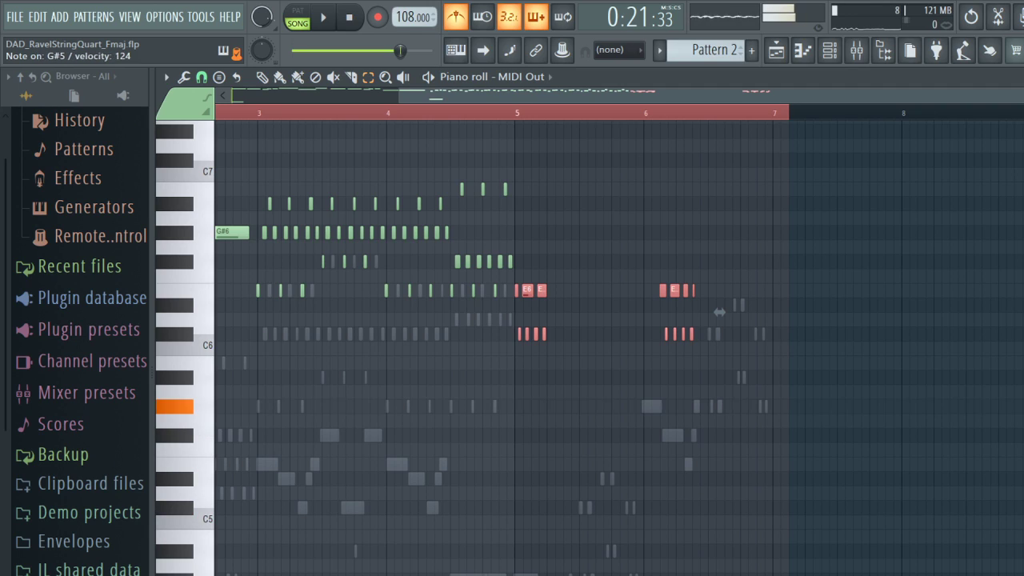
key("s")
key("c")
key("h")
key("h")
key("g")
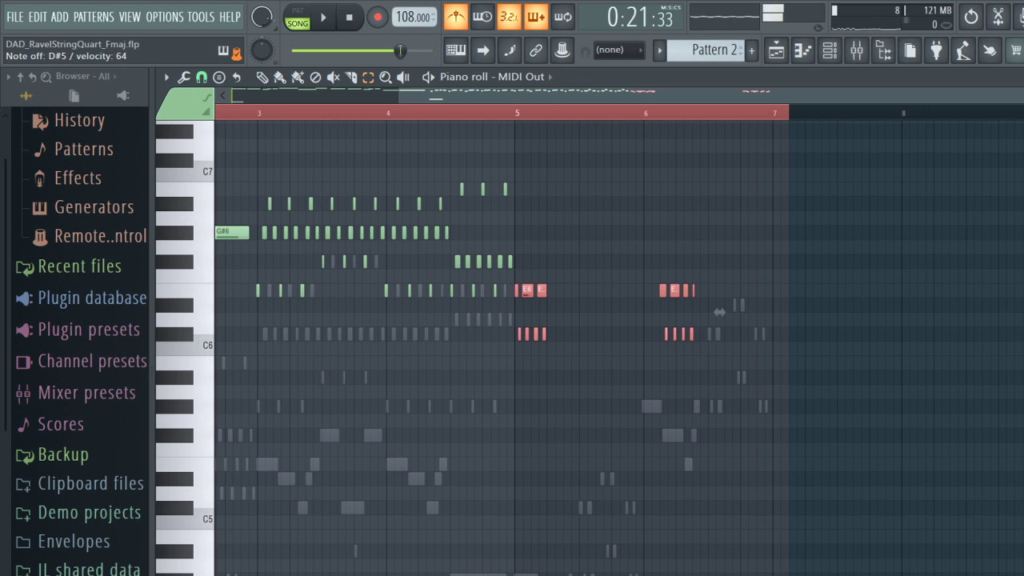
key("s")
key("c")
key("h")
key("s")
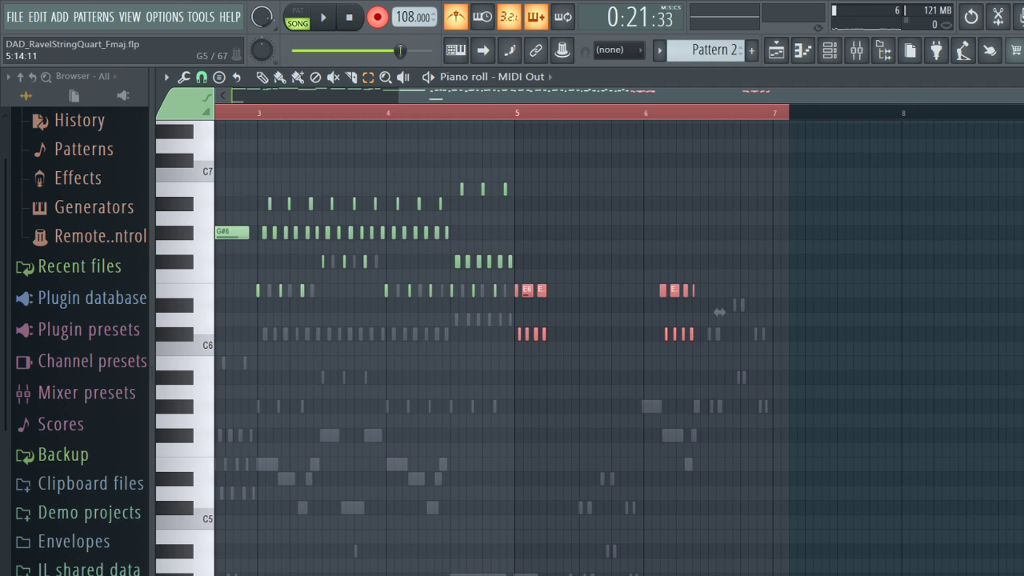
key("h")
key("c")
key("g")
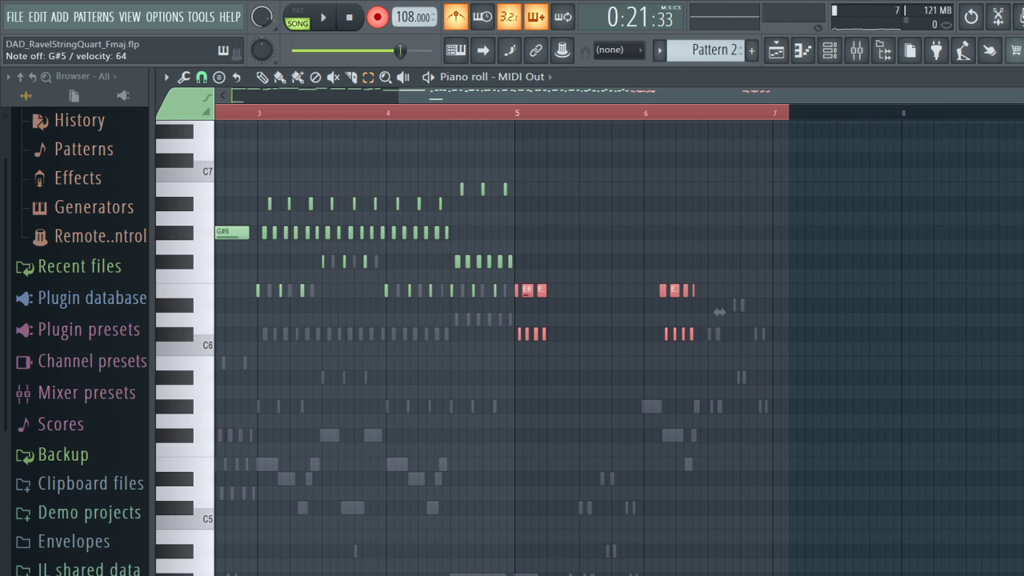
Step: Rehearse melody figures using C#5, E5, A#5 and E6 on the MIDI Out channel with playback stopped
key("s")
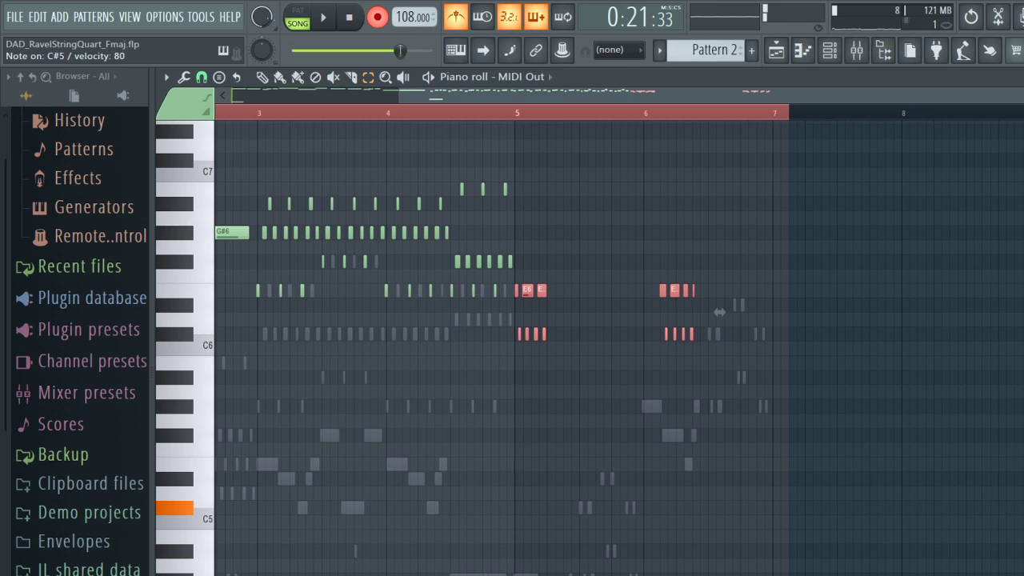
key("c")
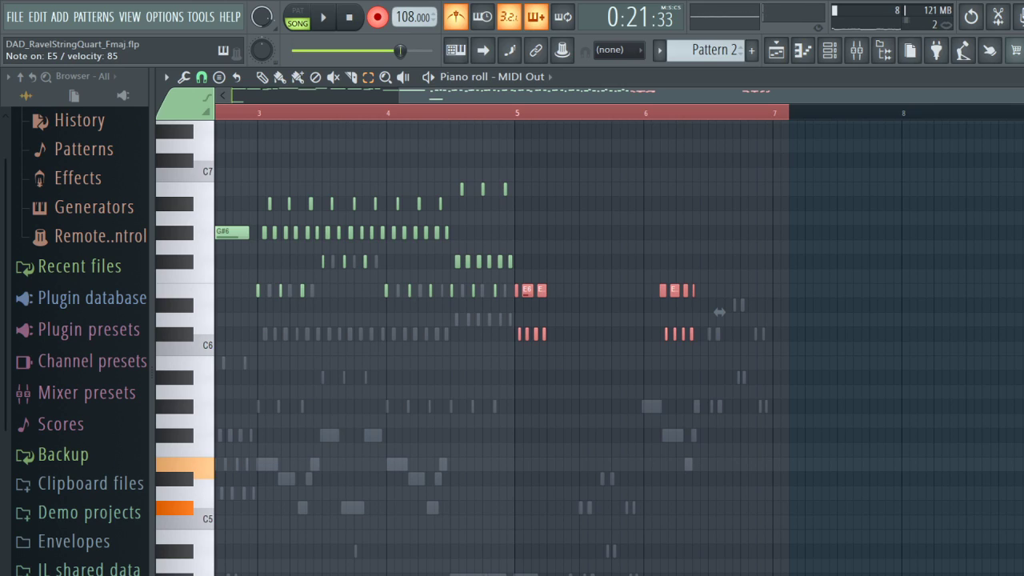
key("j")
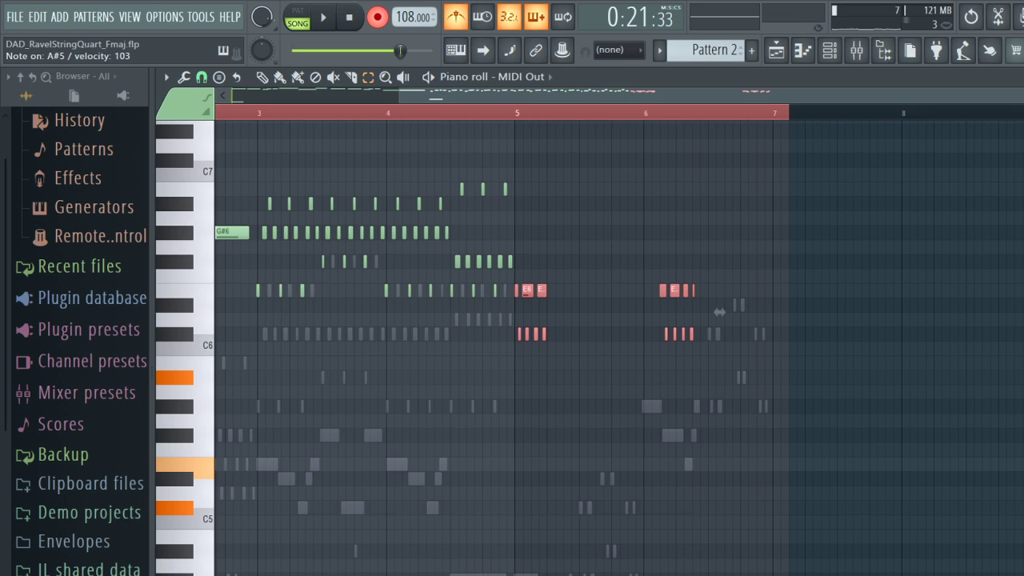
key("s")
key("c")
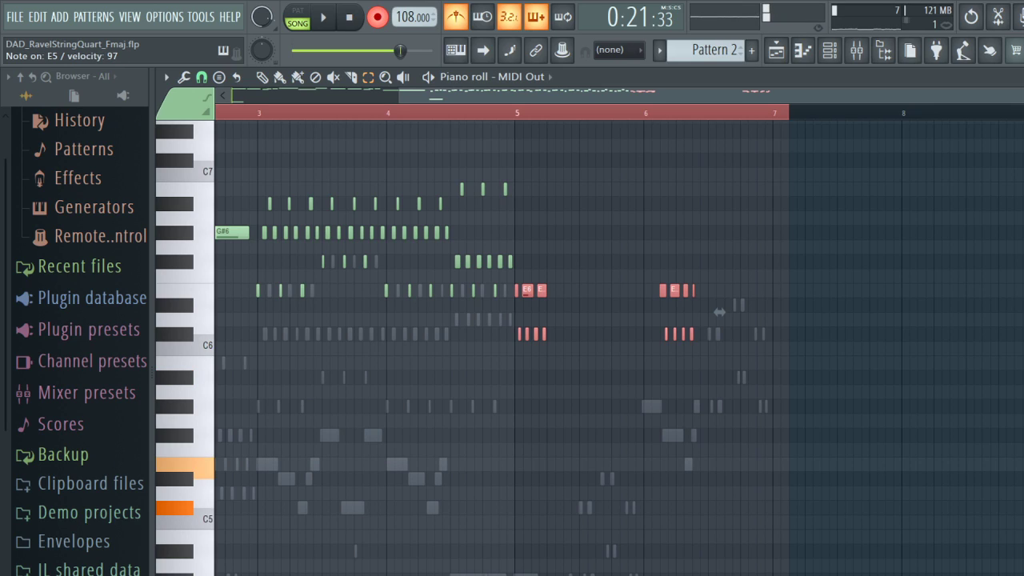
key("j")
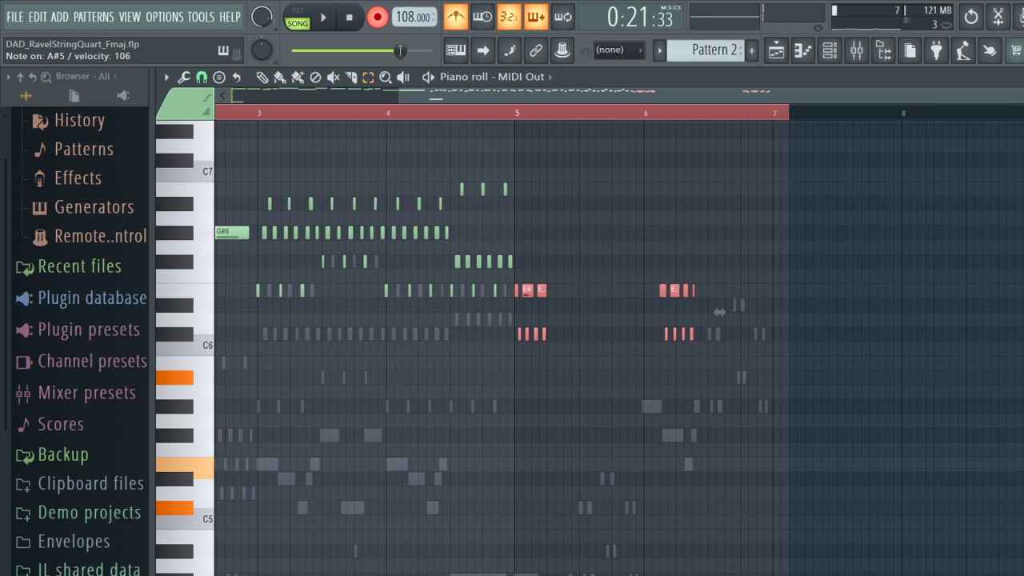
key("e")
key("j")
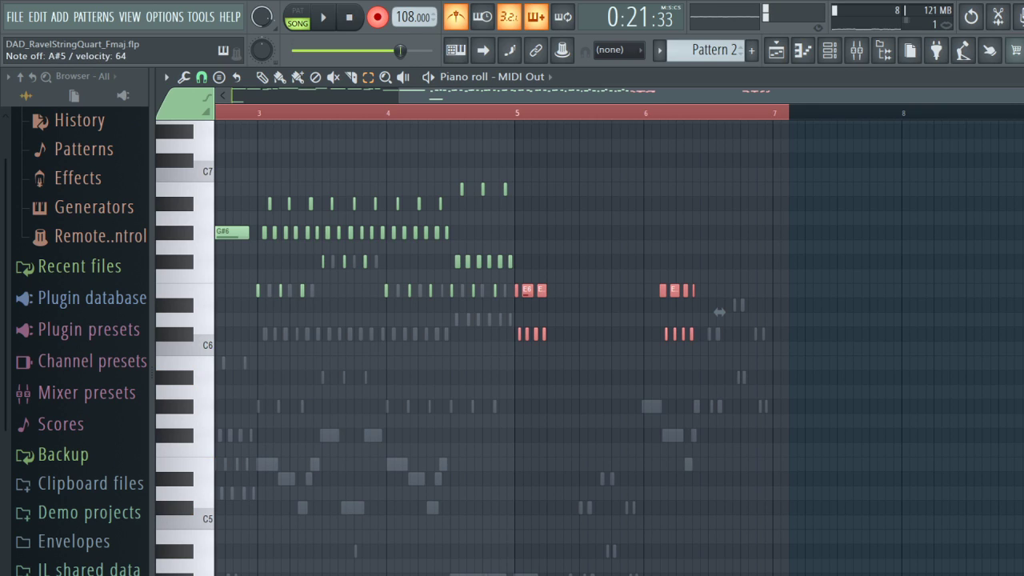
key("s")
key("s")
key("c")
key("s")
key("c")
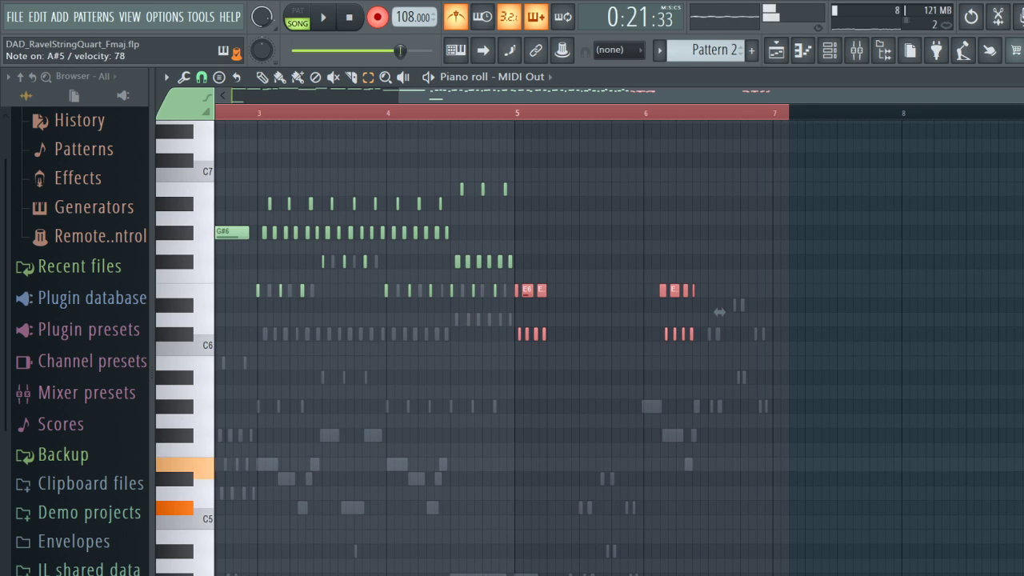
key("e")
key("s")
key("c")
key("j")
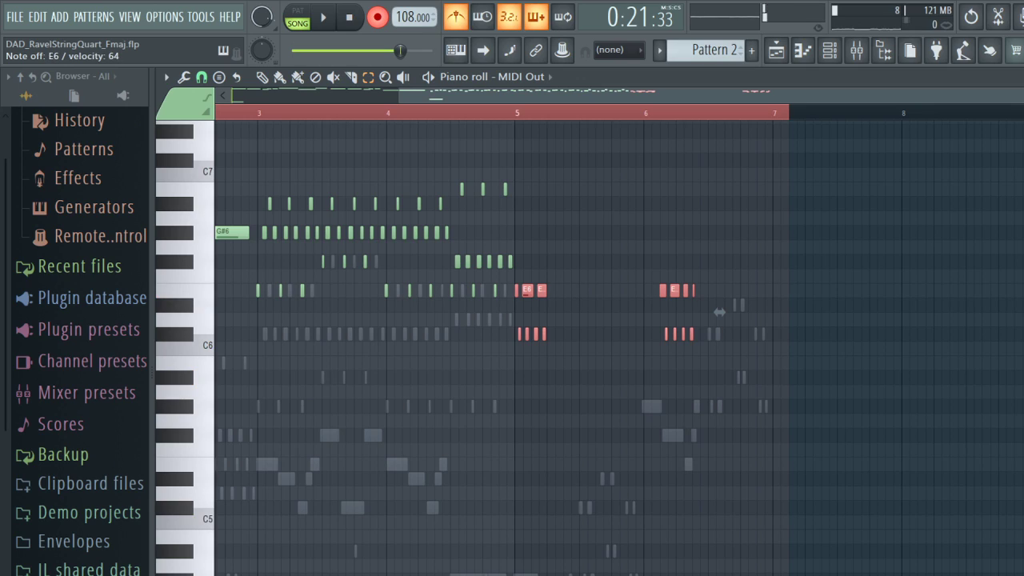
Step: Practise further phrases combining C#5, E5, G#5 and E6 on the MIDI Out channel without starting playback
key("s")
key("h")
key("c")
key("g")
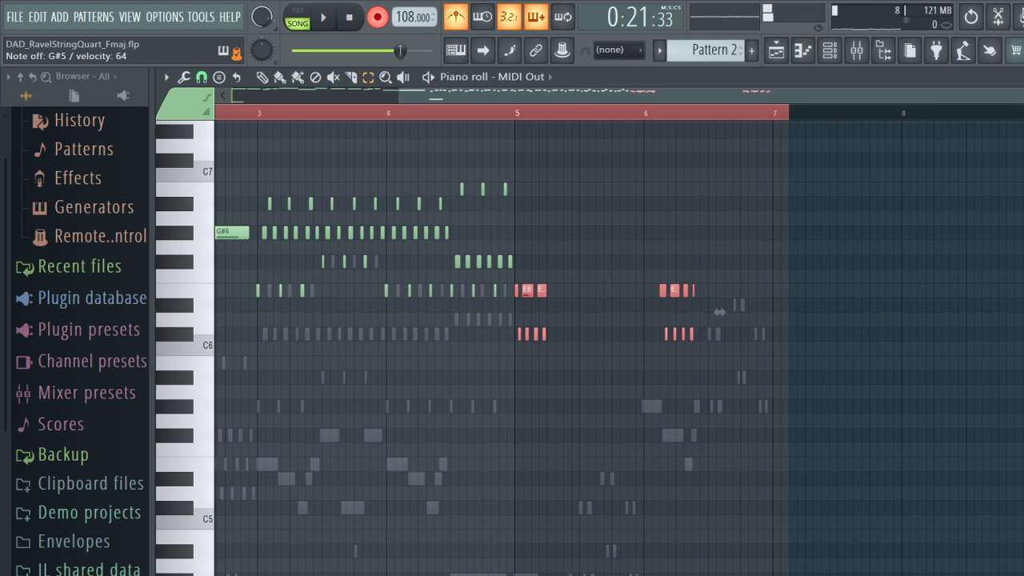
key("e")
key("c")
key("s")
key("e")
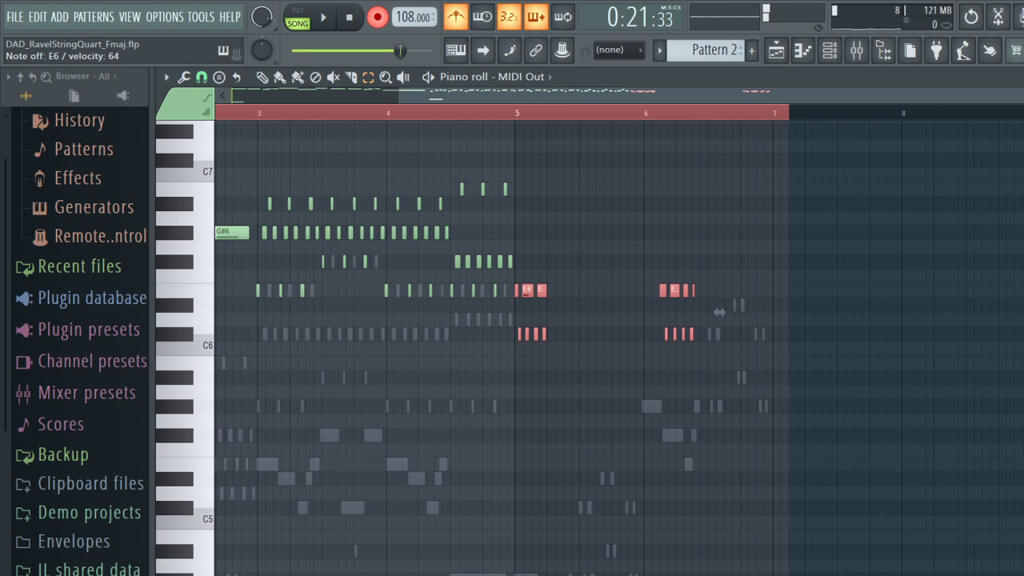
key("c")
key("j")
key("e")
key("c")
key("j")
key("s")
key("h")
key("c")
key("e")
key("s")
key("c")
key("s")
key("h")
key("g")
key("h")
key("c")
key("h")
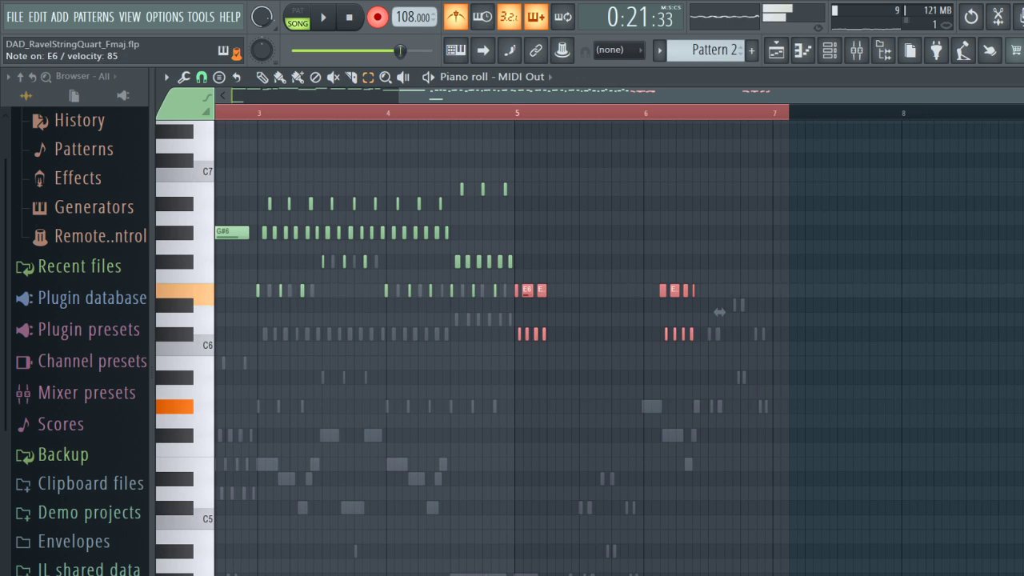
key("s")
key("c")
key("h")
key("c")
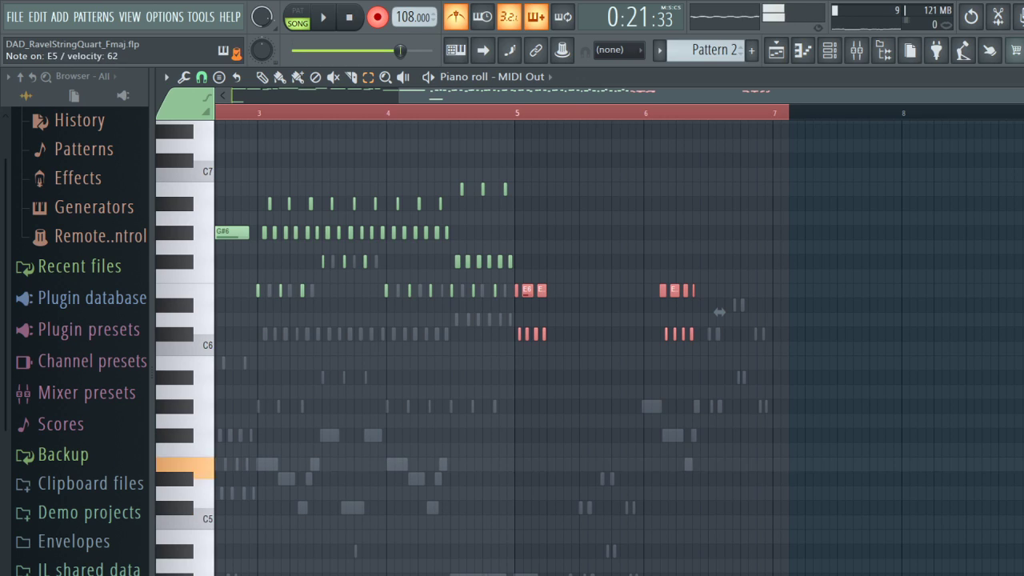
key("s")
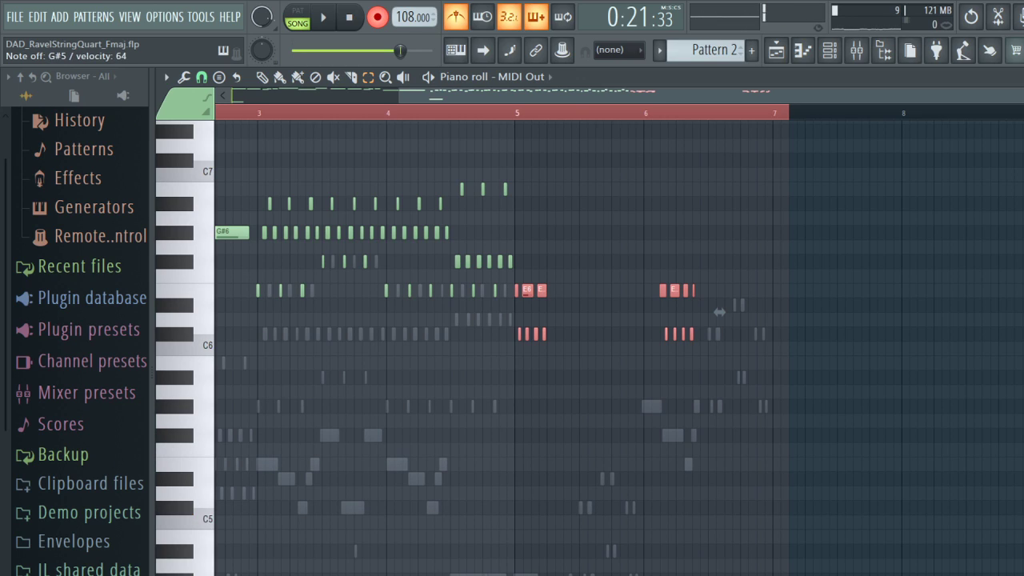
key("s")
key("g")
key("h")
key("h")
key("c")
key("c")
key("s")
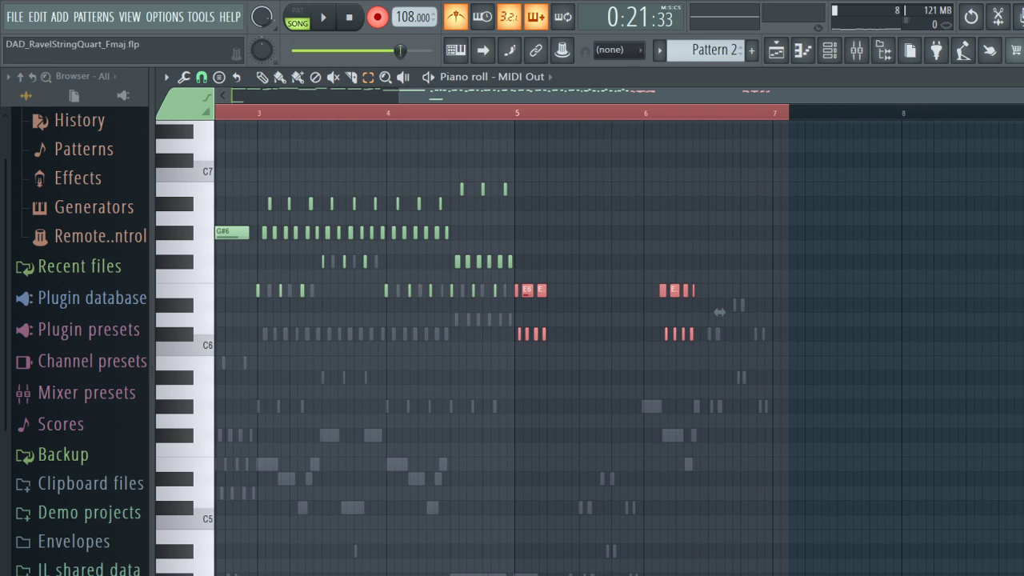
Step: Record a take over playback with C#5, E5, F#5 and G#5 melody notes in bar 5 and C#5-E5-G#5-E6 chord tones in bar 6
key("space")
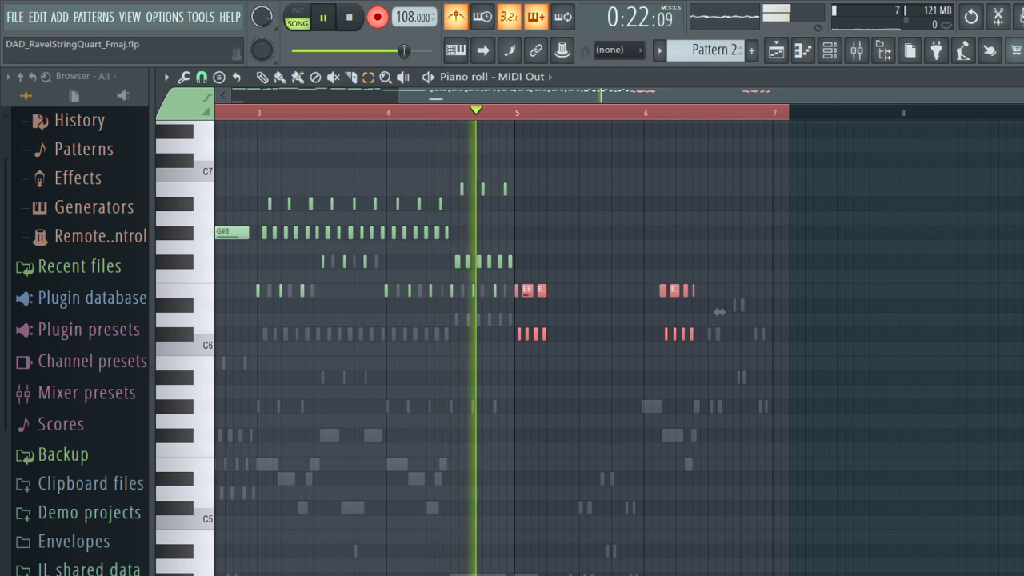
key("h")
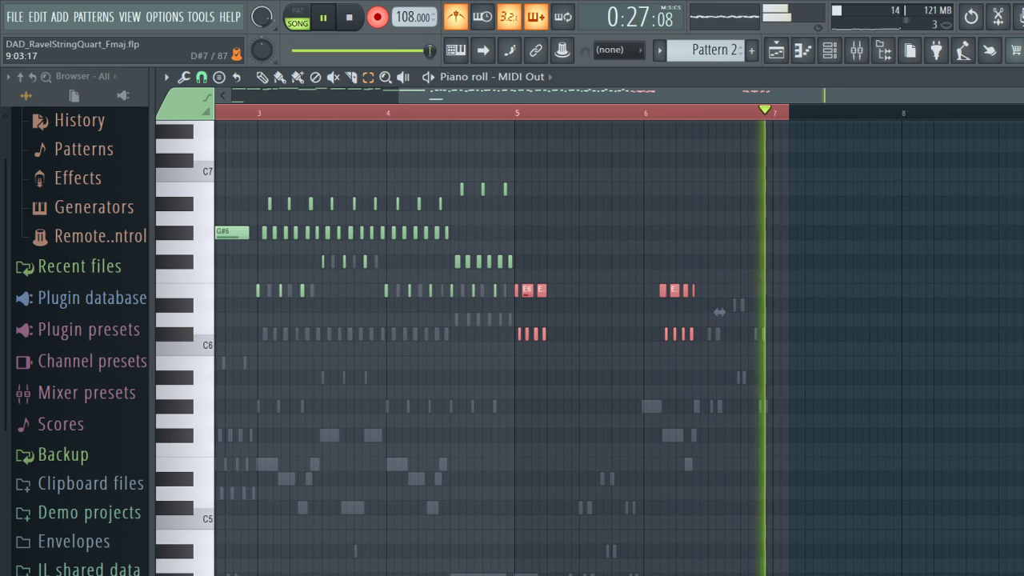
key("space")
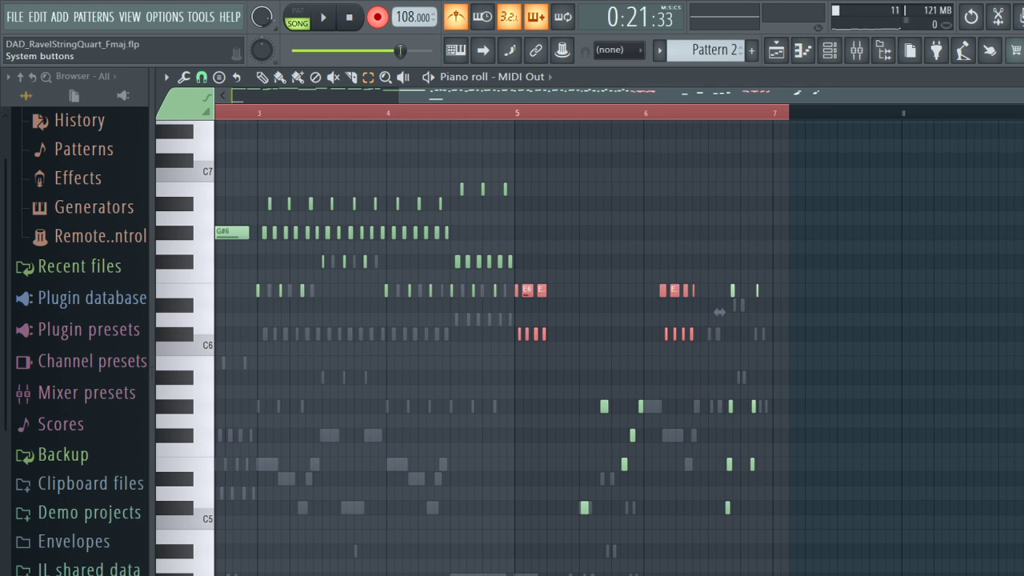
Step: Draw alternating C3 and D#3 bass notes at the start and middle of bars 5 and 6 of the MIDI Out part
scroll(553, 552, "down", 3)
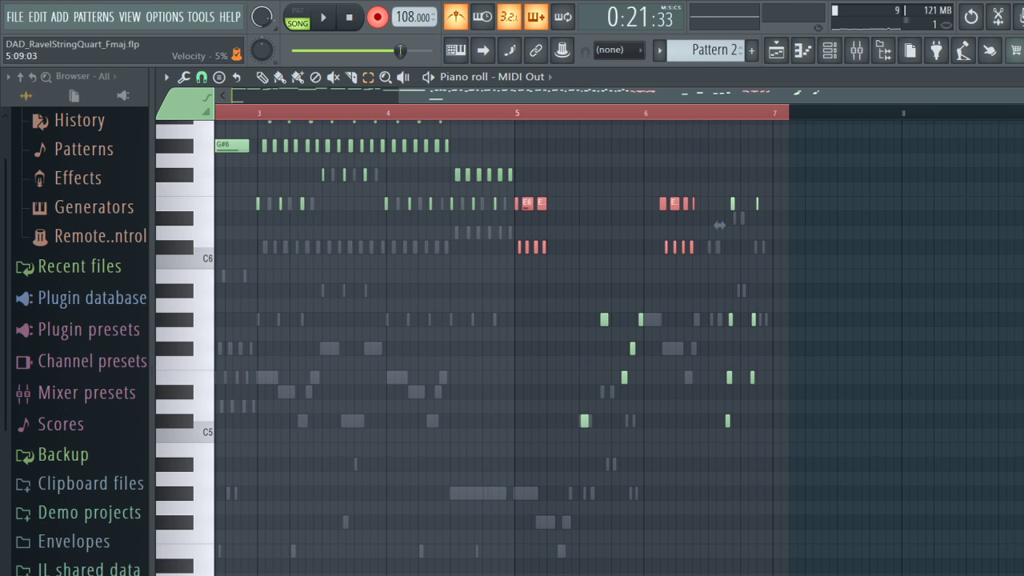
scroll(576, 507, "down", 5)
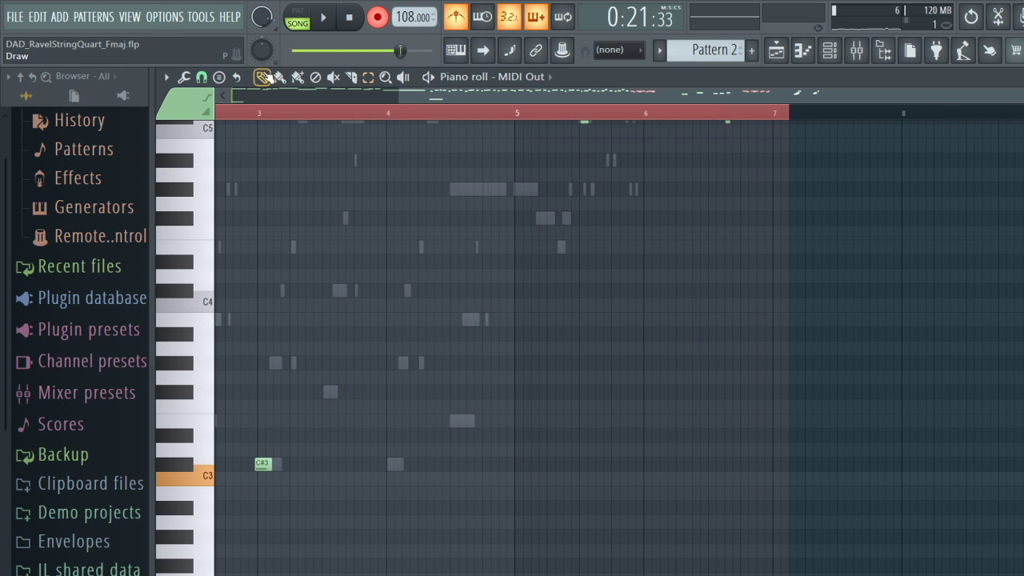
left_click(517, 480)
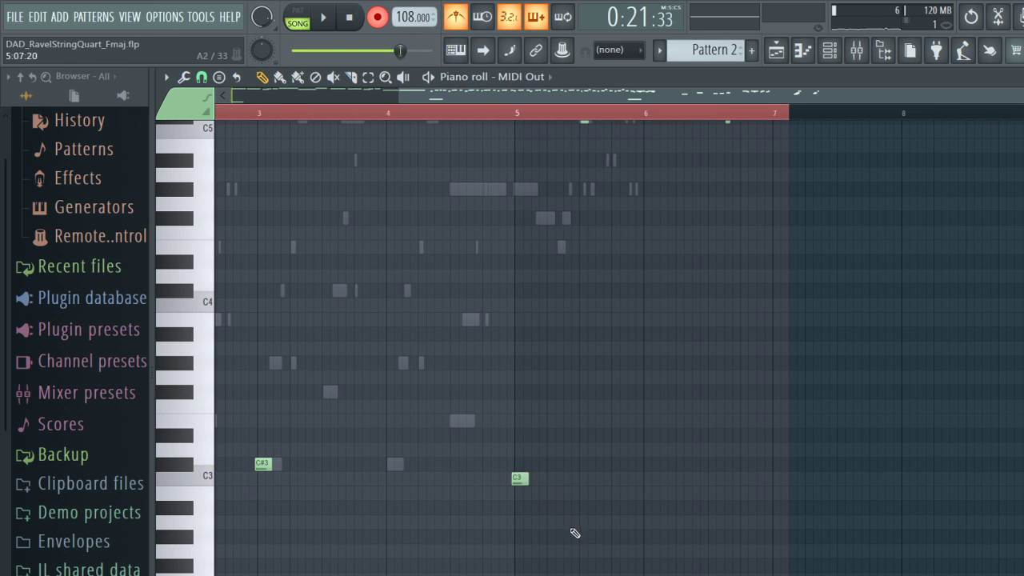
scroll(609, 520, "up", 4)
scroll(588, 517, "down", 5)
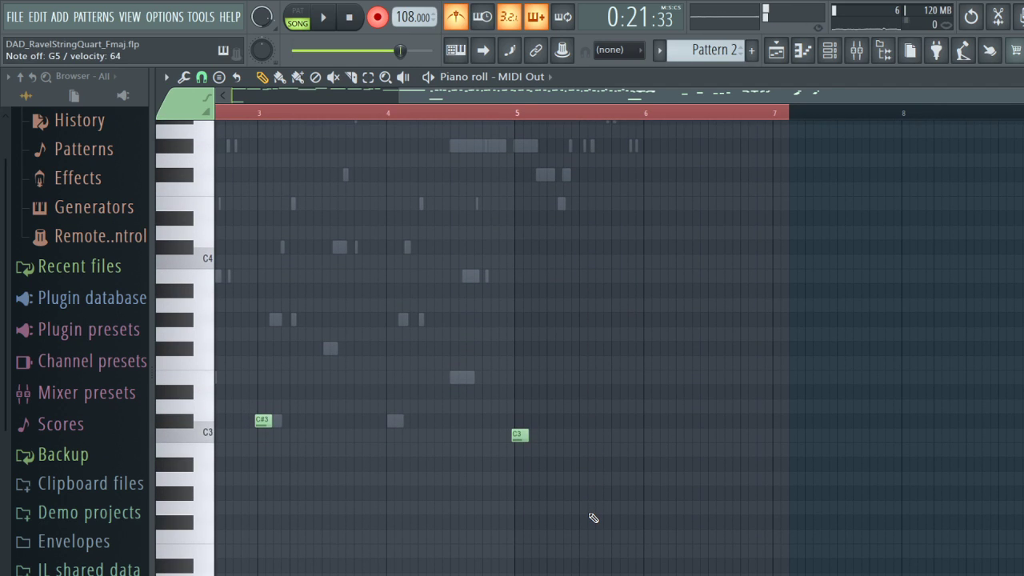
left_click_drag(580, 397, 577, 392)
left_click_drag(654, 443, 656, 437)
left_click_drag(728, 391, 720, 386)
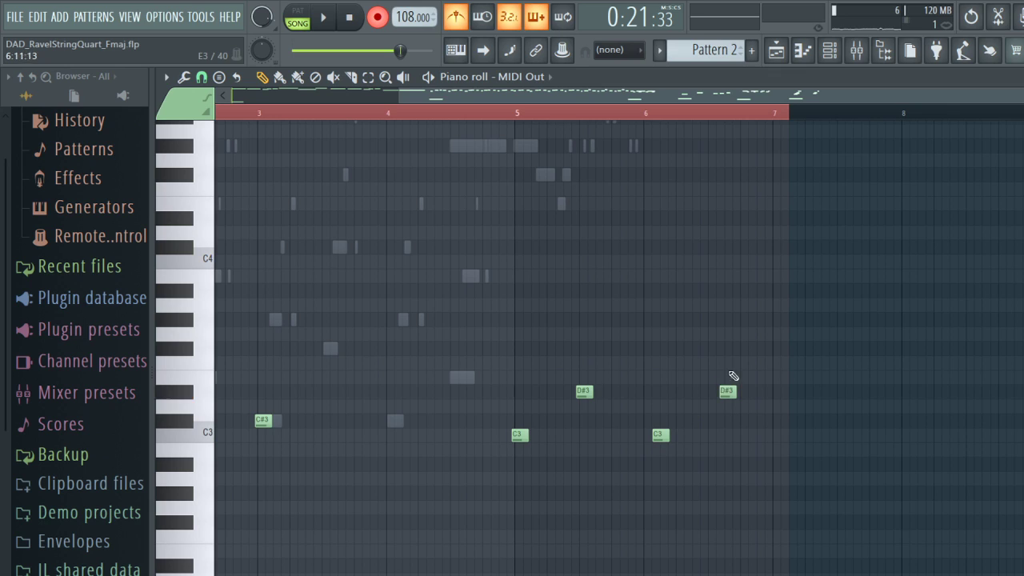
Step: Disarm recording, turn off the metronome and play the playlist arrangement from bar 1
left_click(776, 50)
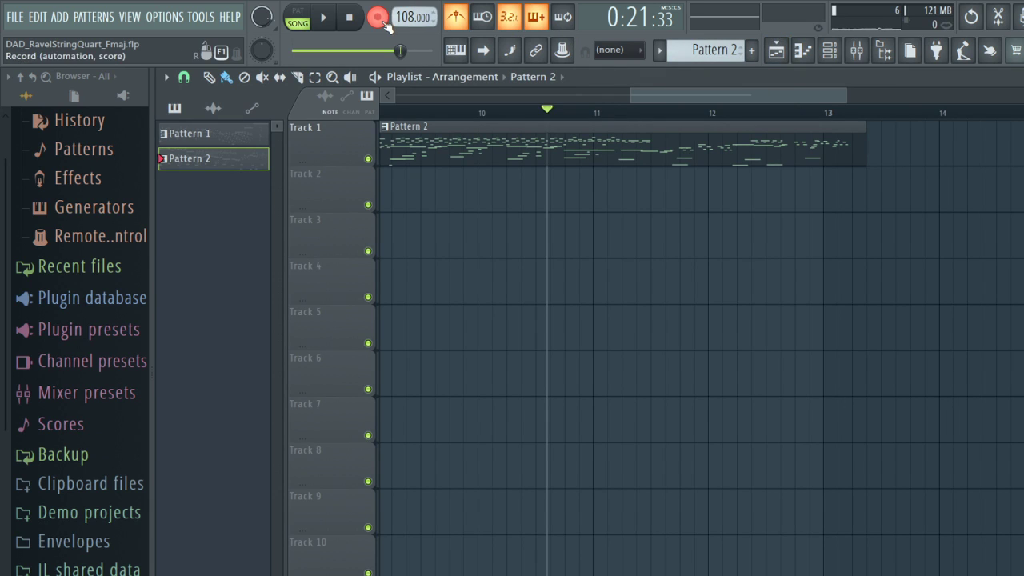
left_click_drag(803, 97, 336, 96)
left_click(439, 112)
key("space")
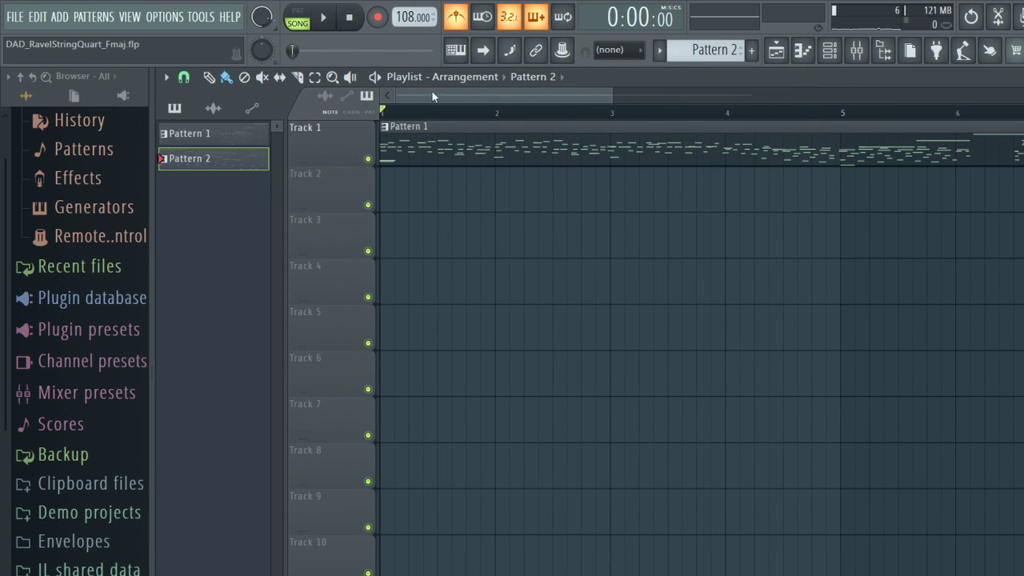
key("space")
left_click(455, 17)
key("space")
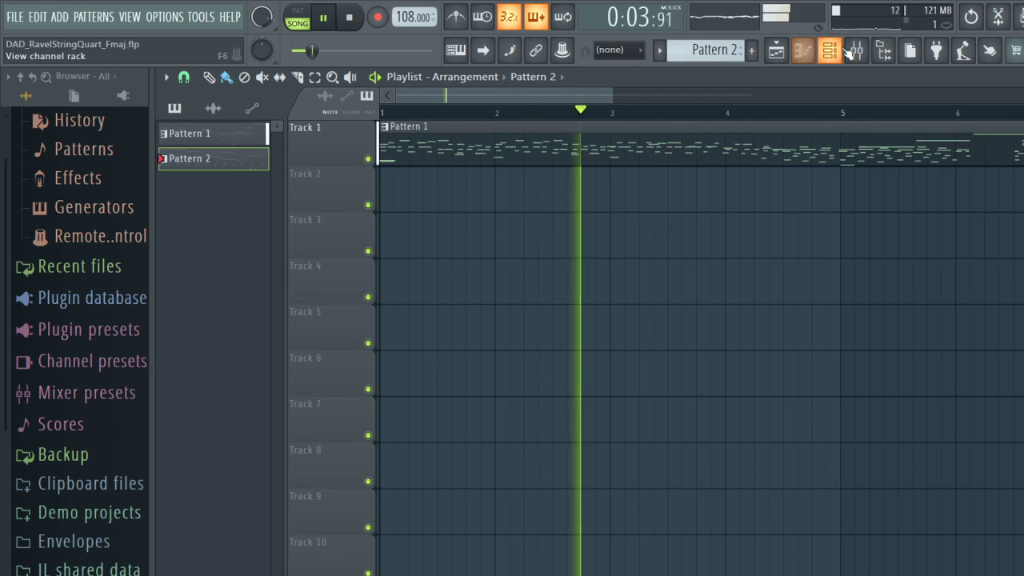
Step: Set the MIDI Out #2 channel volume to 85% in the channel rack during playback
left_click(802, 50)
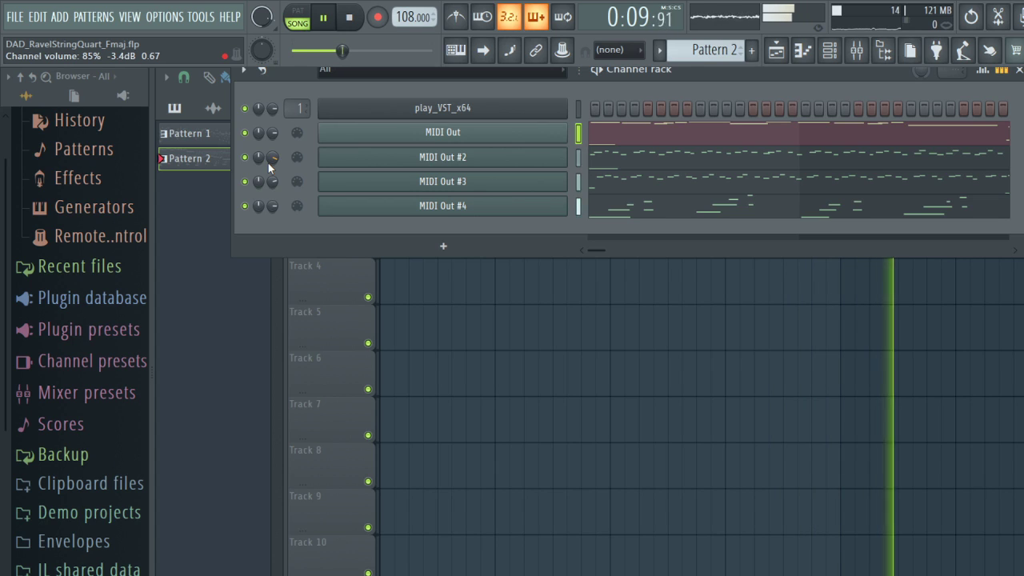
left_click(1018, 70)
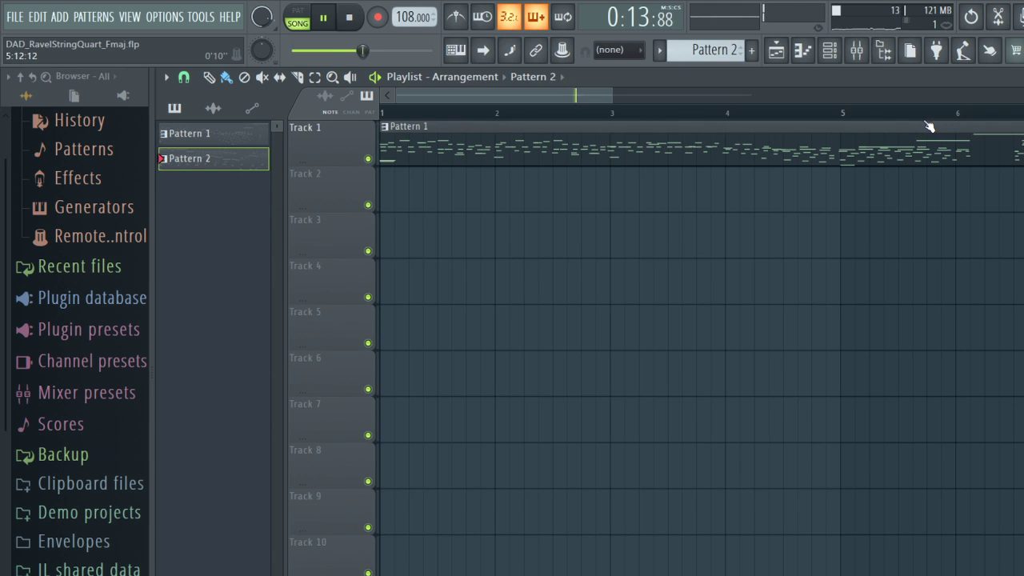
Step: Set the playback position shortly before bar 12 of the arrangement and open Pattern 2's MIDI Out notes in the piano roll
left_click_drag(568, 97, 743, 86)
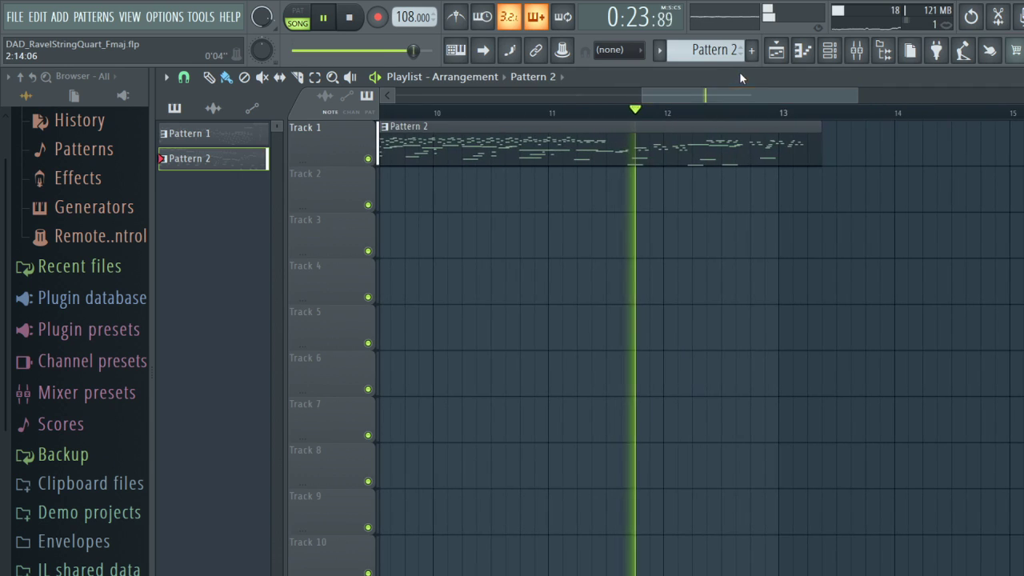
left_click(636, 116)
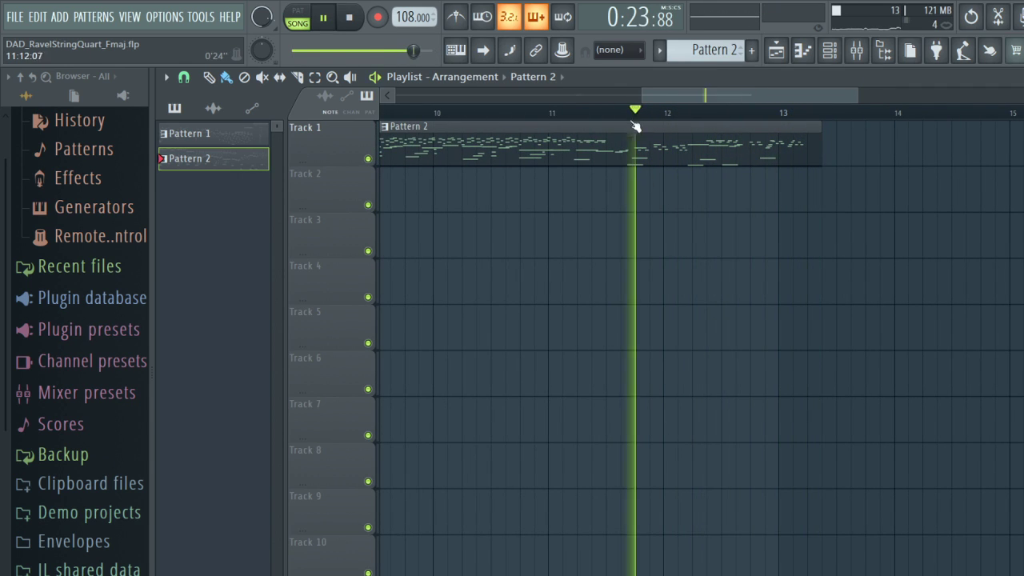
double_click(625, 152)
key("space")
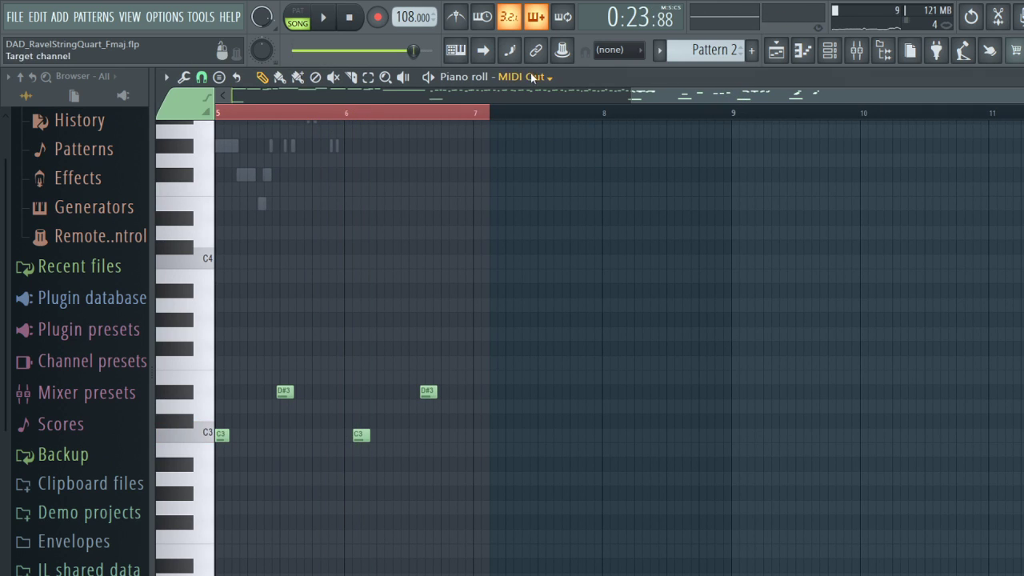
scroll(517, 77, "down", 1)
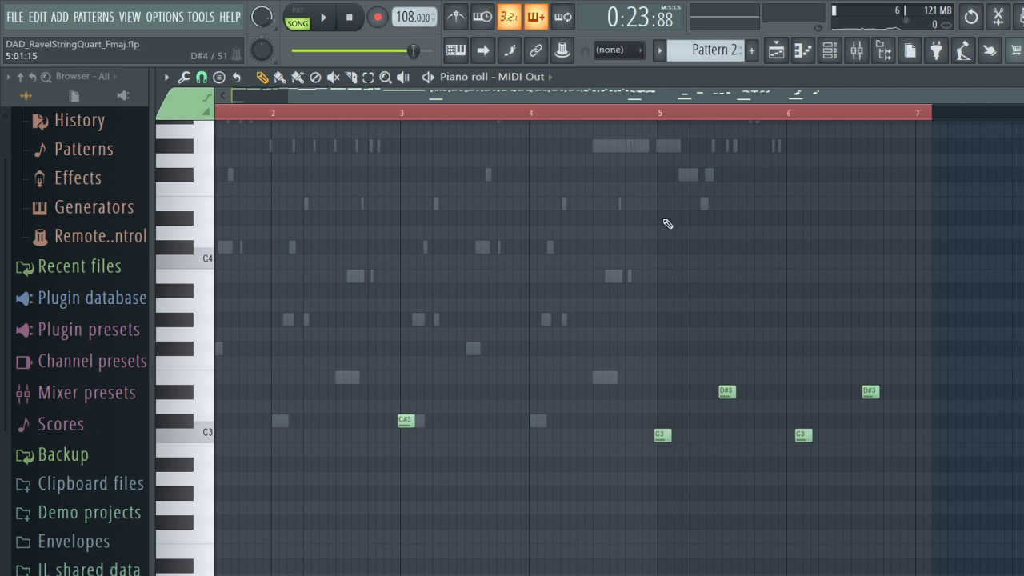
Step: Audition the newly recorded bars and nudge the short G#5 at the end of bar 5 slightly later, onto the bar 6 line
scroll(663, 222, "up", 4)
key("space")
scroll(704, 160, "up", 3)
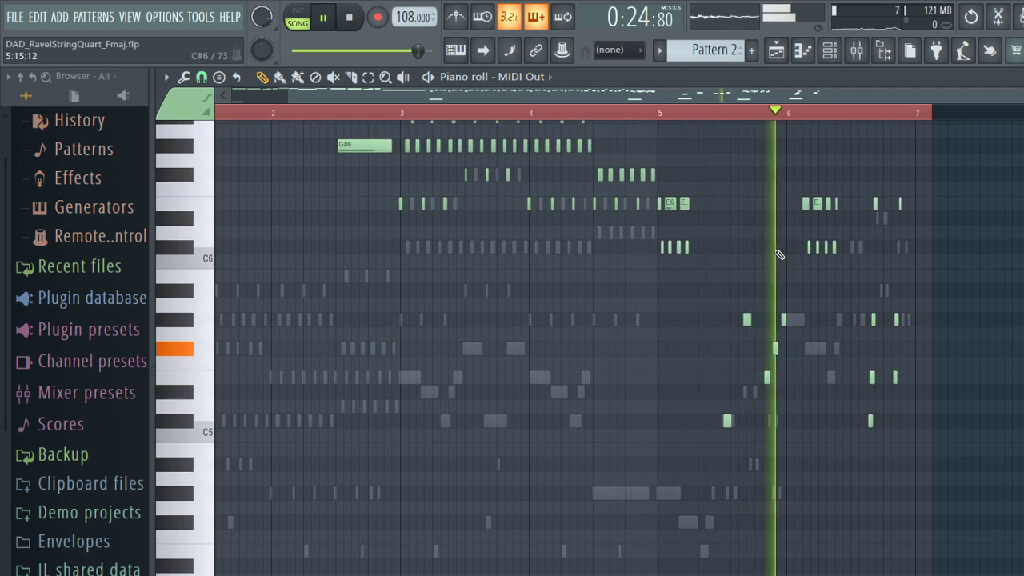
key("space")
left_click(783, 320)
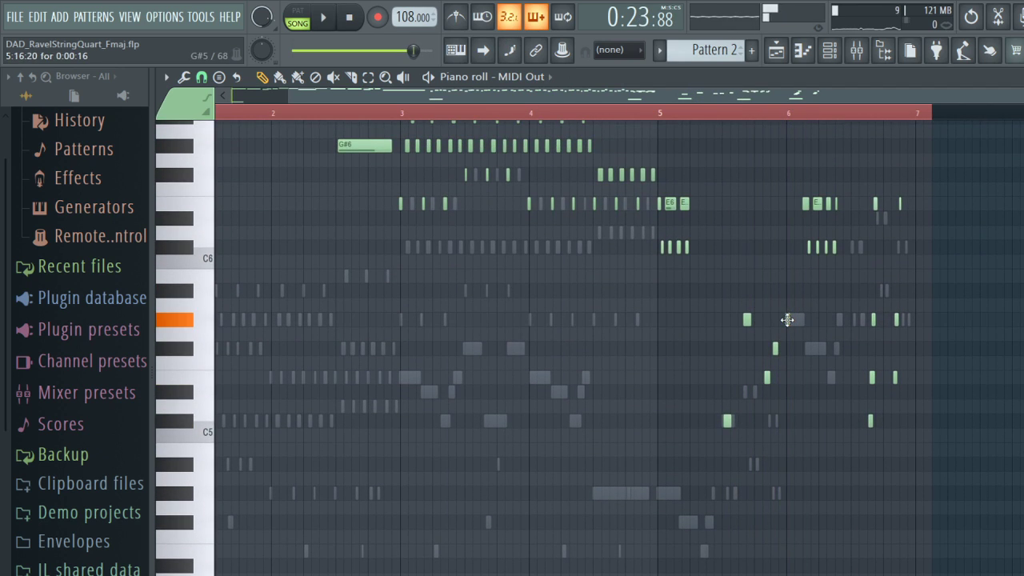
key("space")
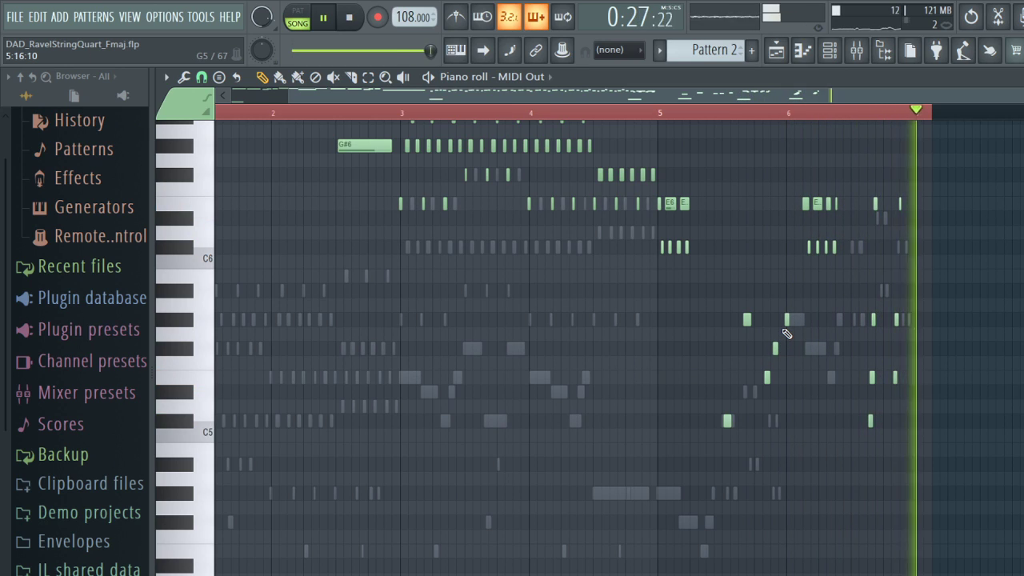
key("space")
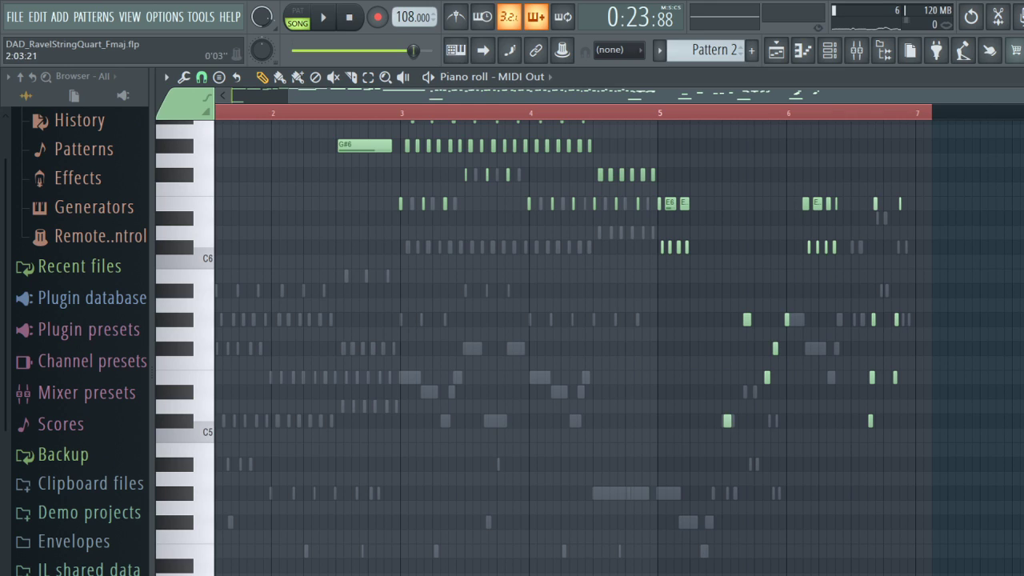
scroll(560, 336, "left", 2)
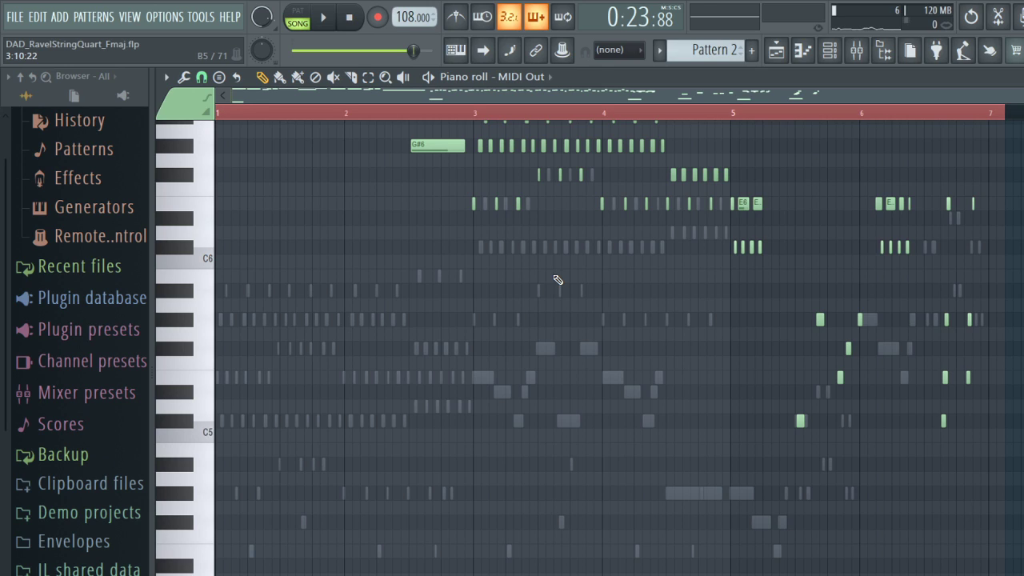
scroll(720, 281, "up", 4)
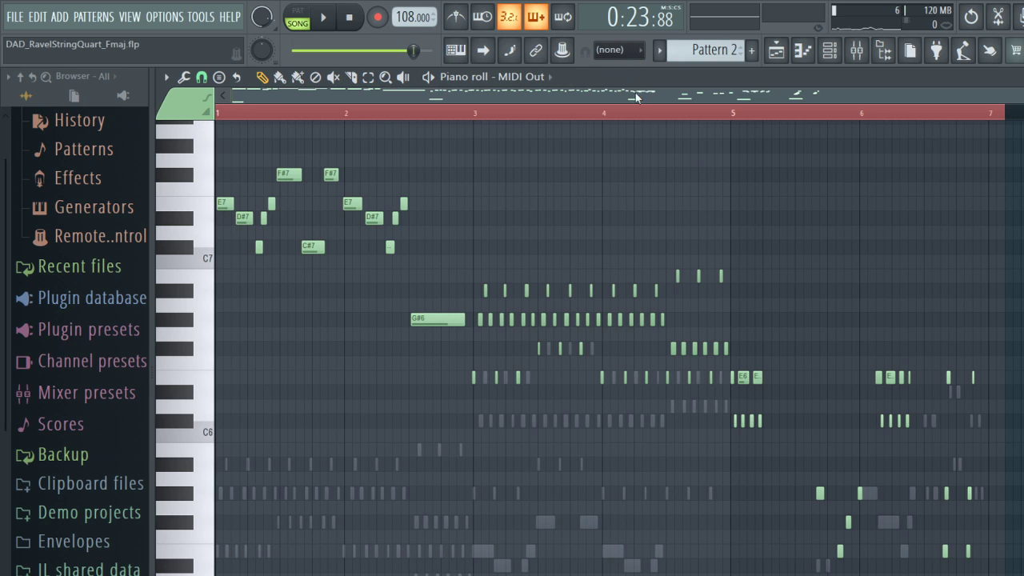
scroll(793, 393, "up", 1)
scroll(755, 370, "down", 2)
scroll(755, 369, "up", 2)
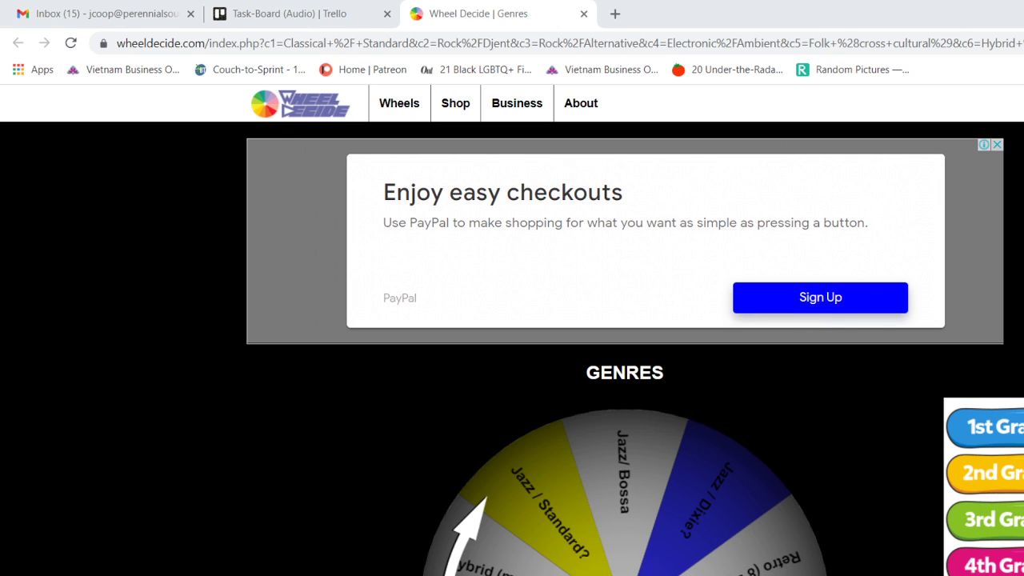
Step: In the web browser, look over the Wheel Decide genre wheel and open randomwordgenerator.com/picture.php in a new tab
scroll(664, 398, "down", 4)
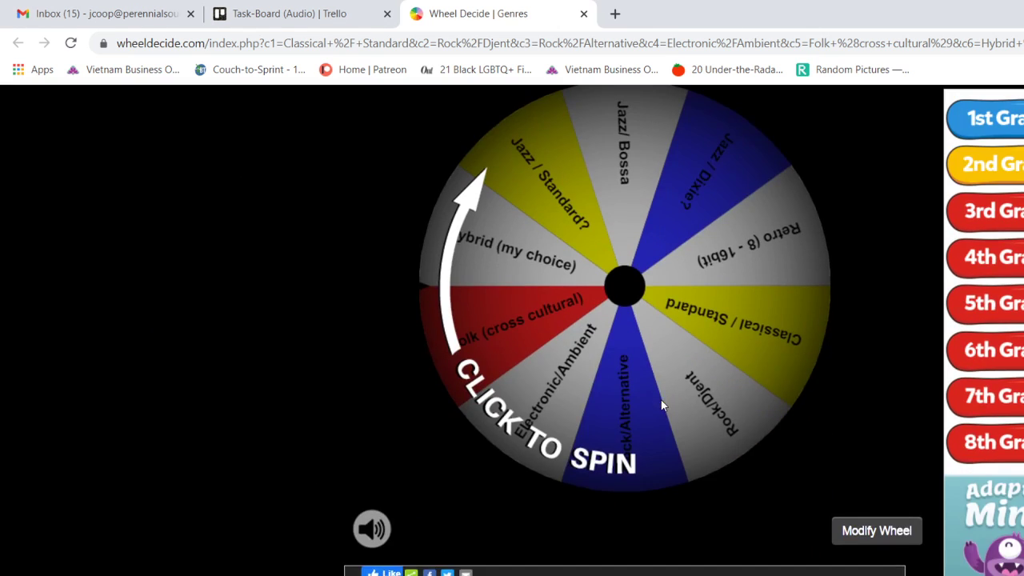
scroll(658, 400, "up", 2)
scroll(658, 400, "down", 1)
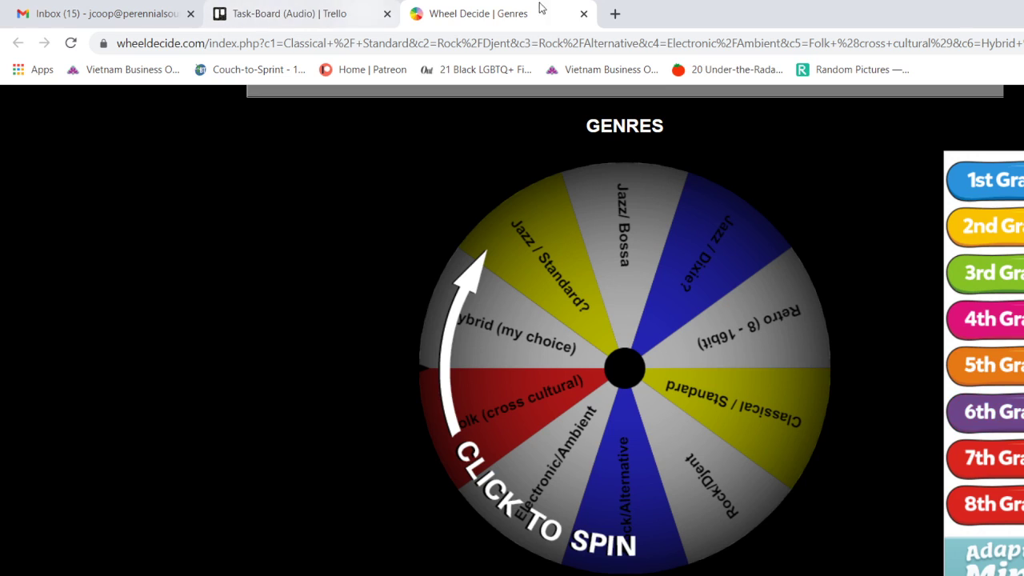
left_click(616, 14)
type("randomwordgenerator.com/picture.php")
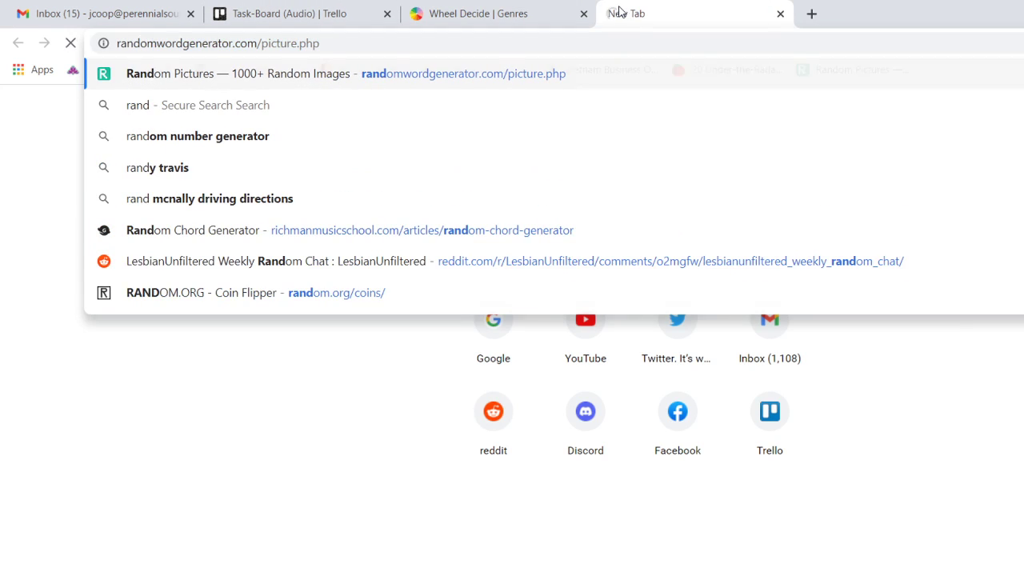
key("Return")
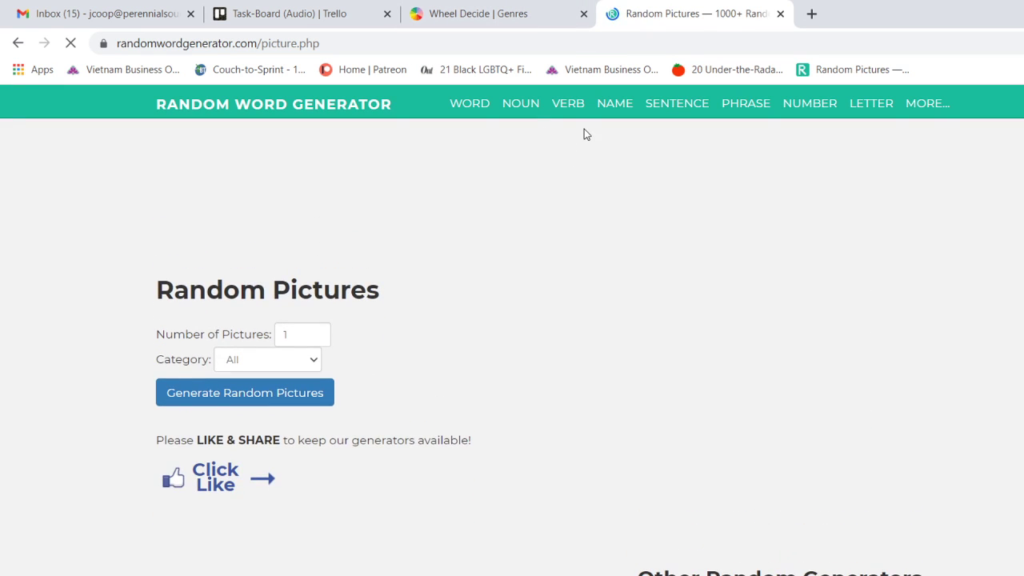
scroll(696, 236, "down", 3)
scroll(696, 234, "up", 3)
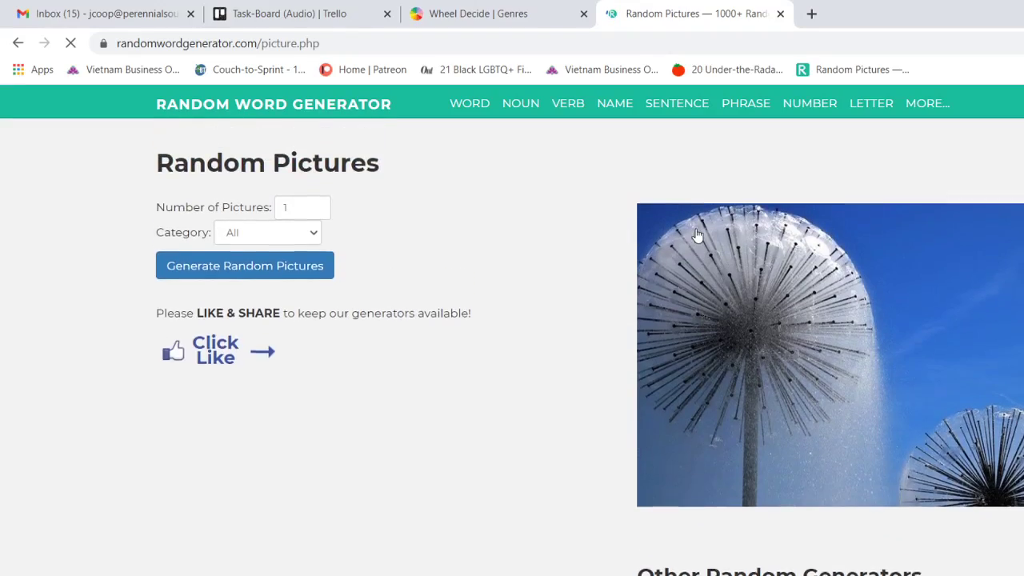
Step: Spin the Genres wheel on Wheel Decide, generate one random picture from all categories, and compare the two results
left_click(560, 18)
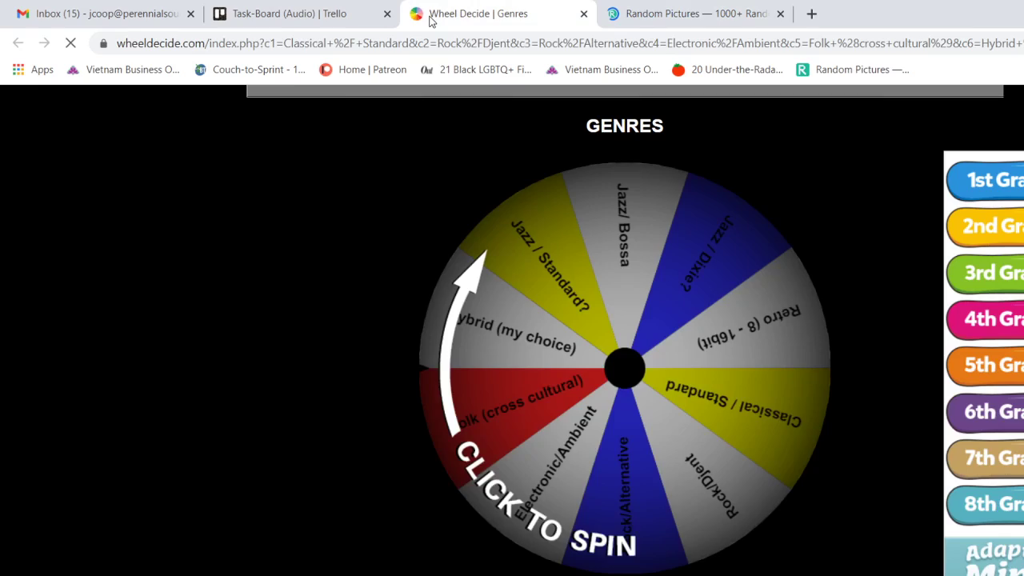
left_click(622, 376)
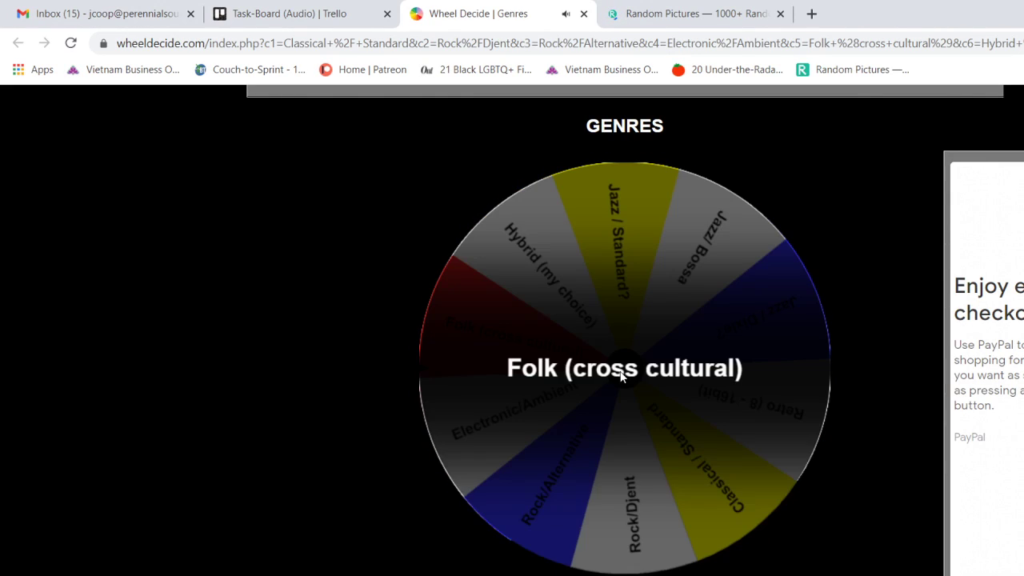
left_click(688, 18)
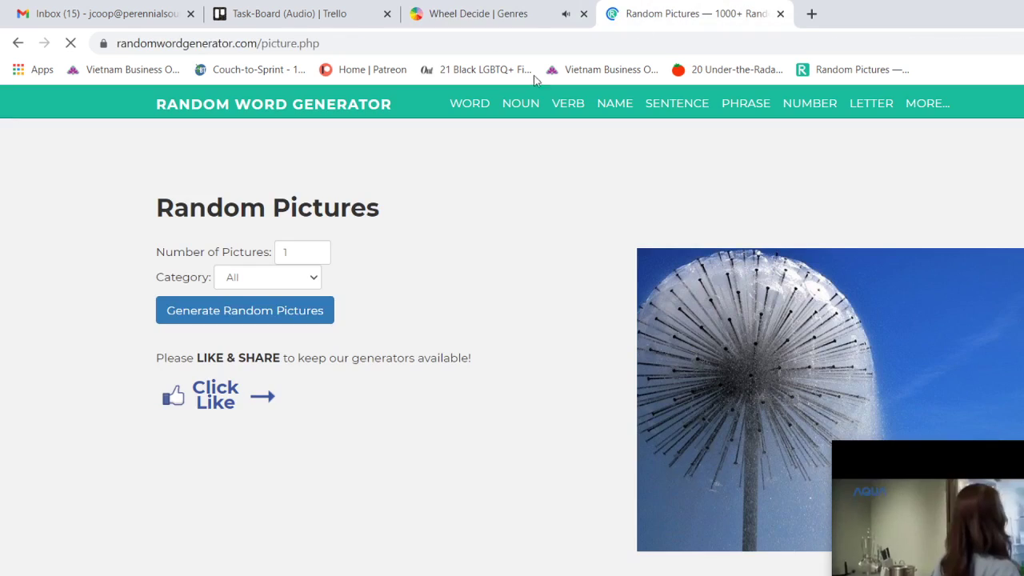
left_click(311, 312)
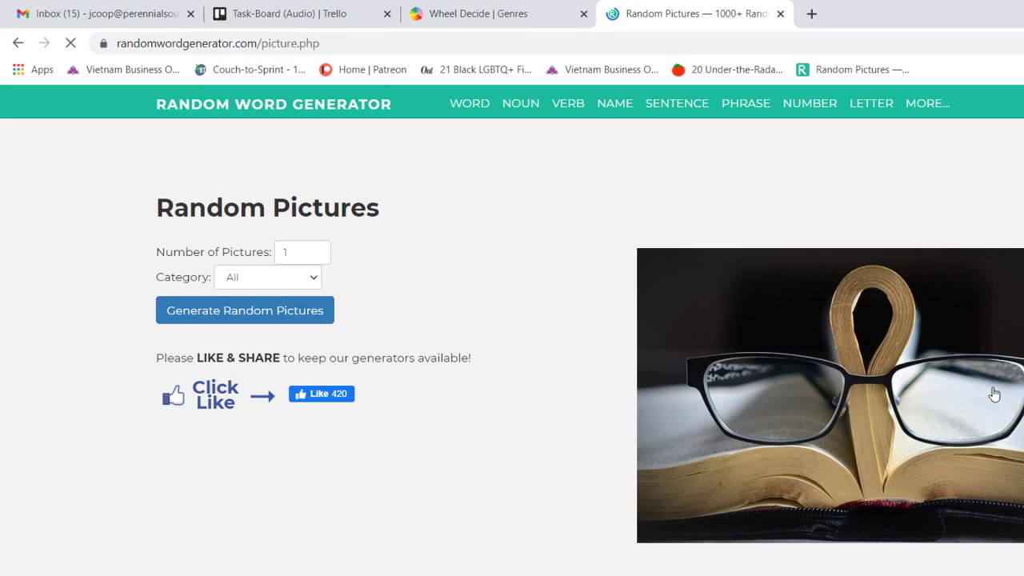
left_click(507, 24)
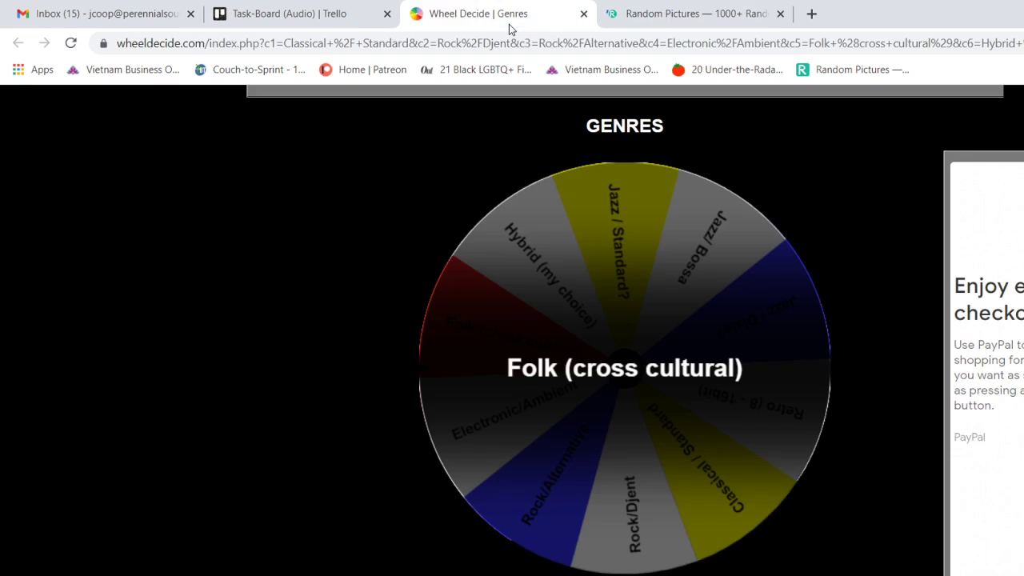
left_click(701, 17)
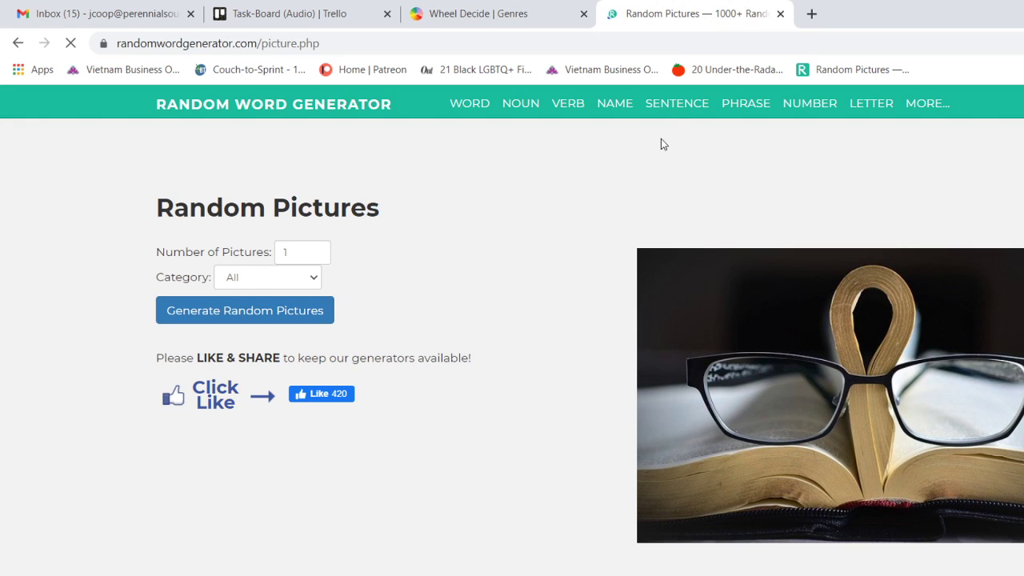
left_click(812, 13)
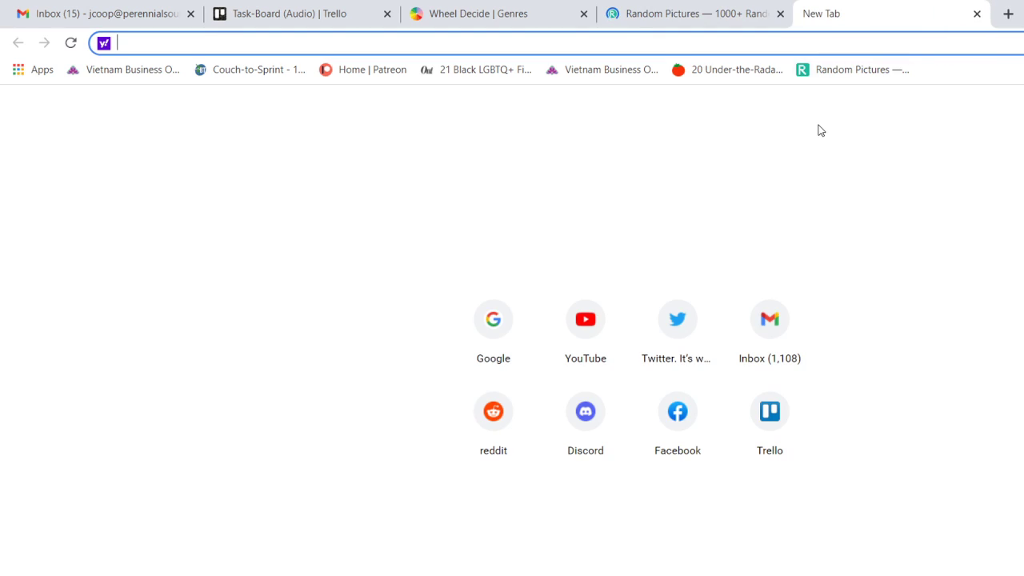
type("www.reddit.com")
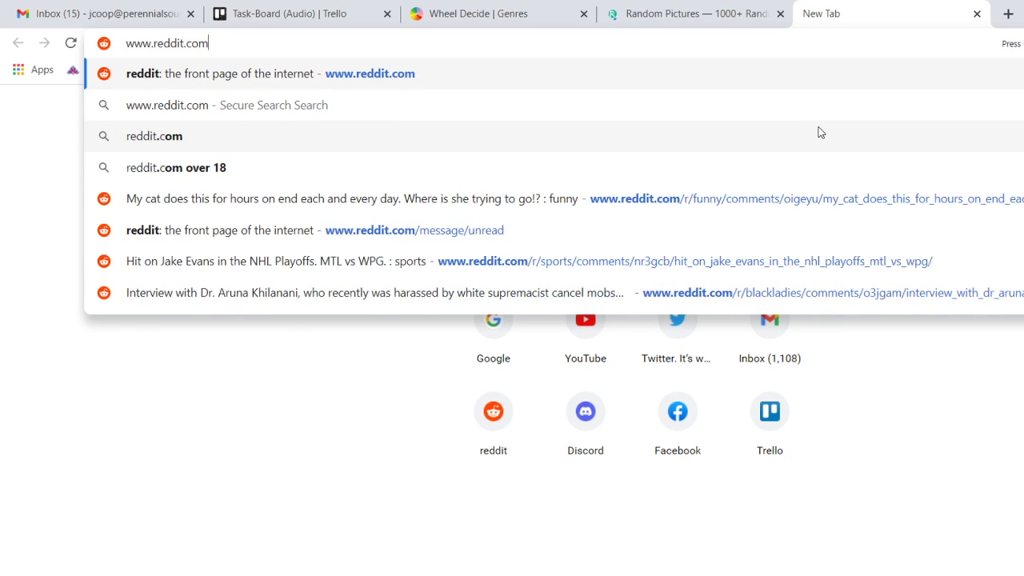
key("Return")
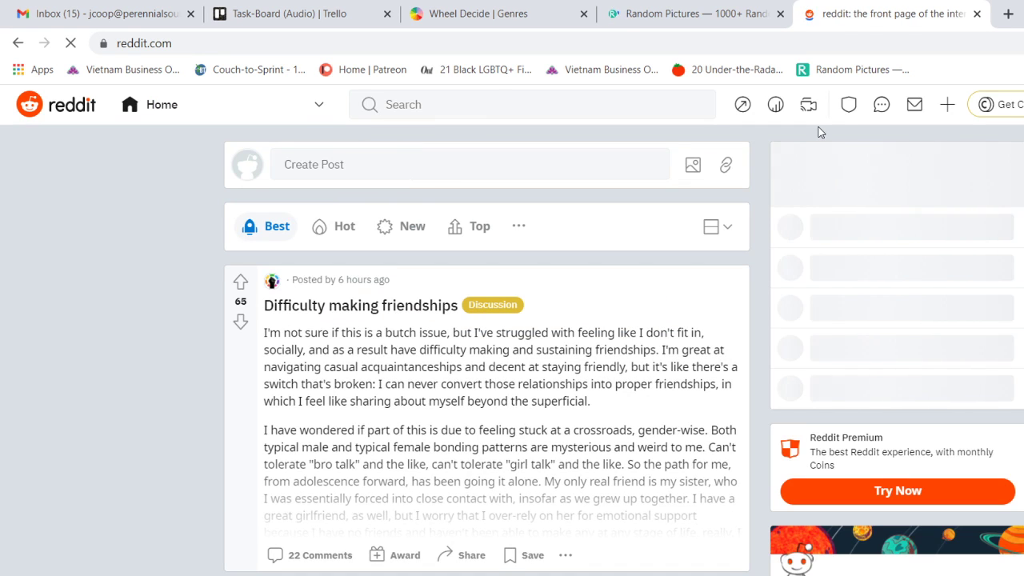
left_click(381, 105)
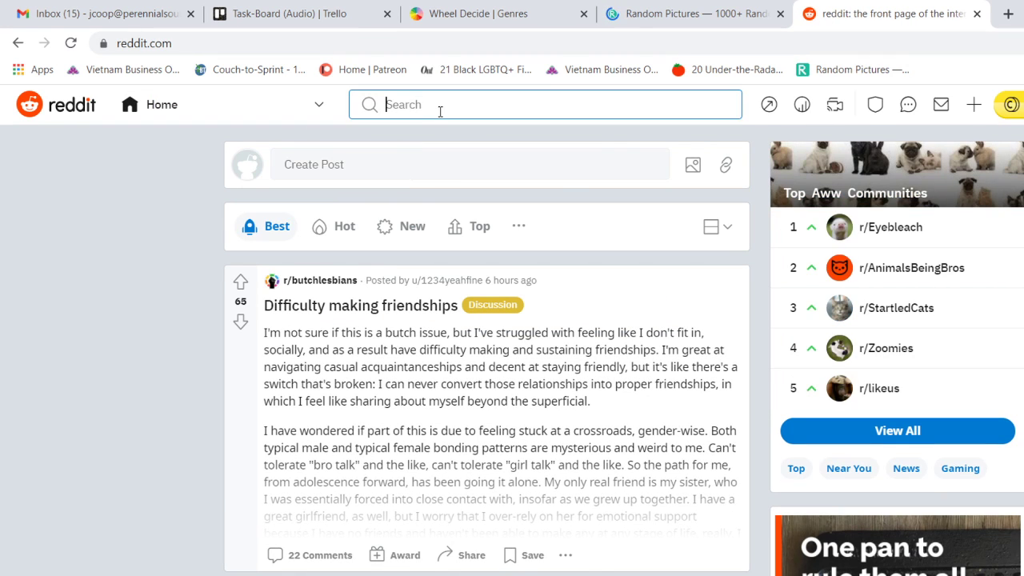
type("writing")
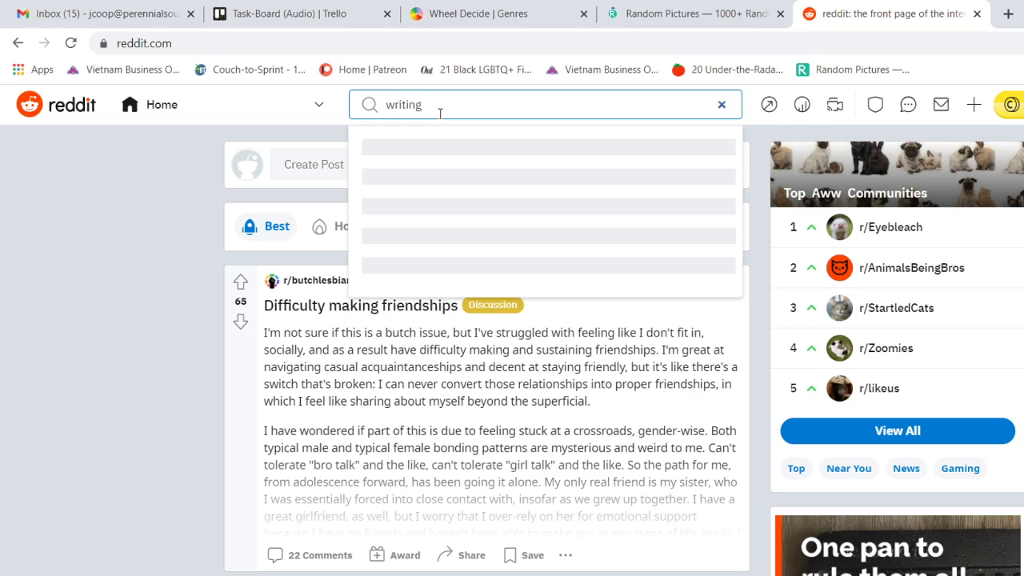
key("Down")
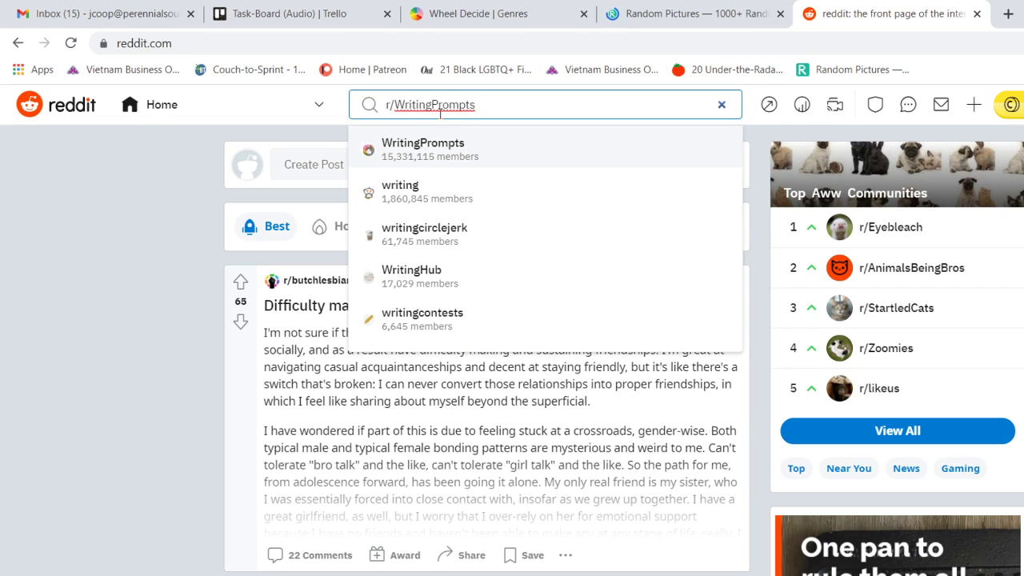
key("Return")
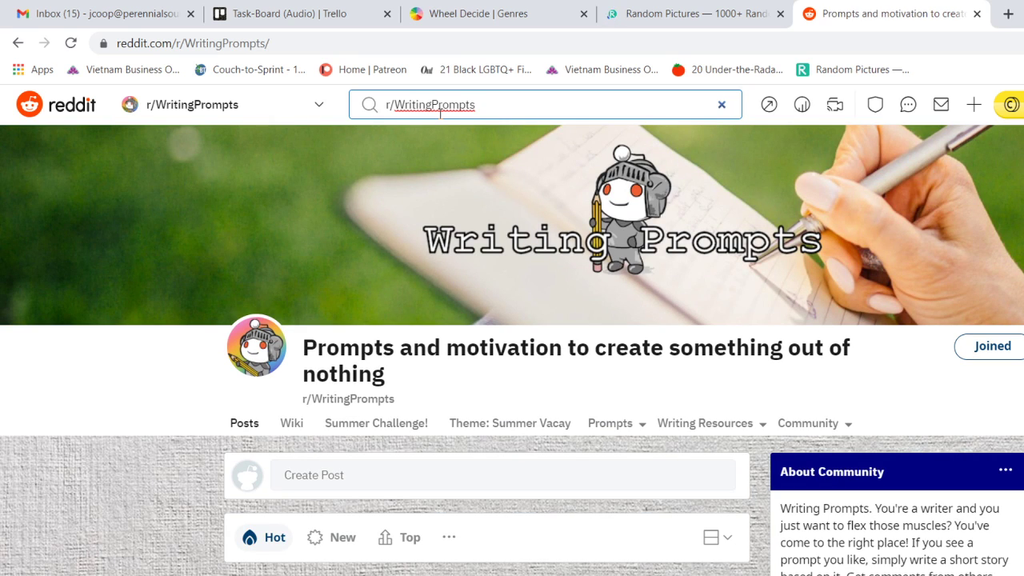
Step: Browse the r/WritingPrompts posts, sort them by New and read through the newest writing prompts
scroll(540, 372, "down", 5)
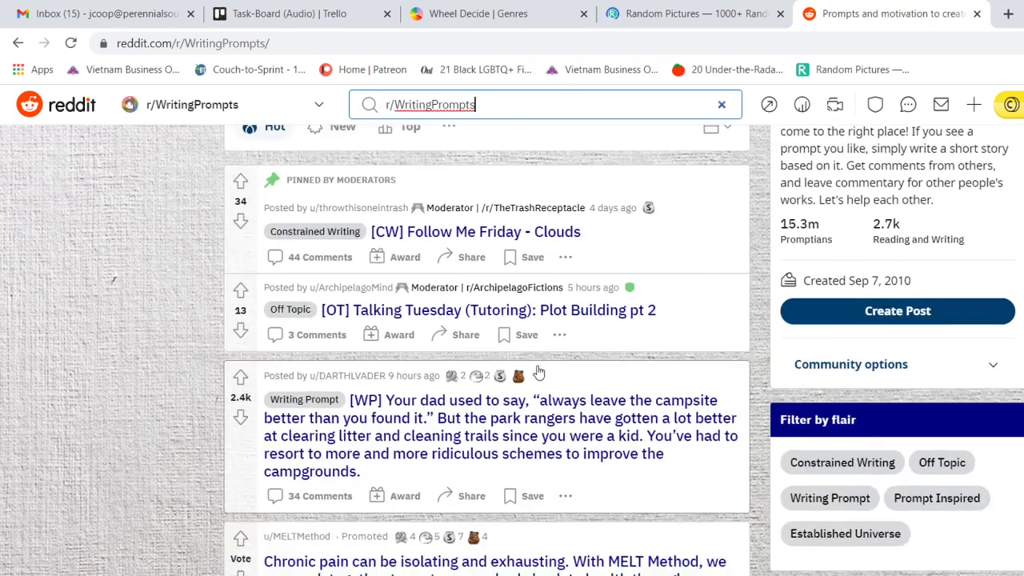
scroll(540, 372, "up", 1)
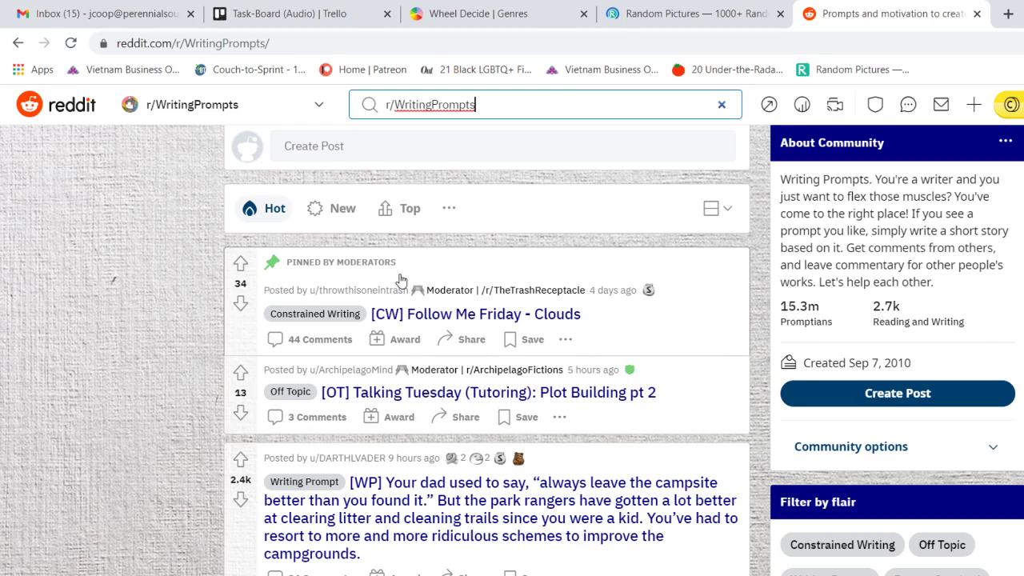
left_click(329, 210)
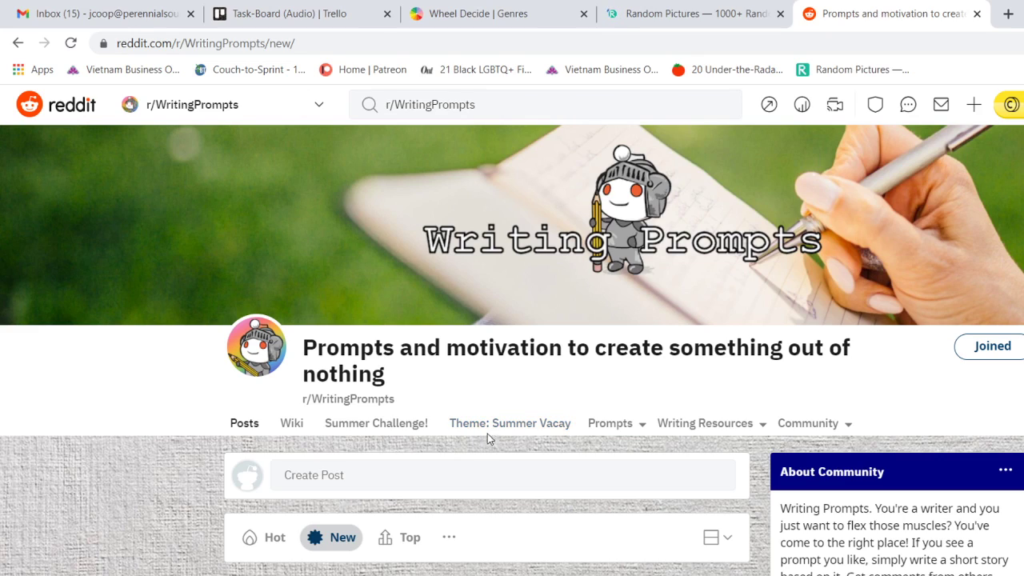
scroll(558, 473, "down", 3)
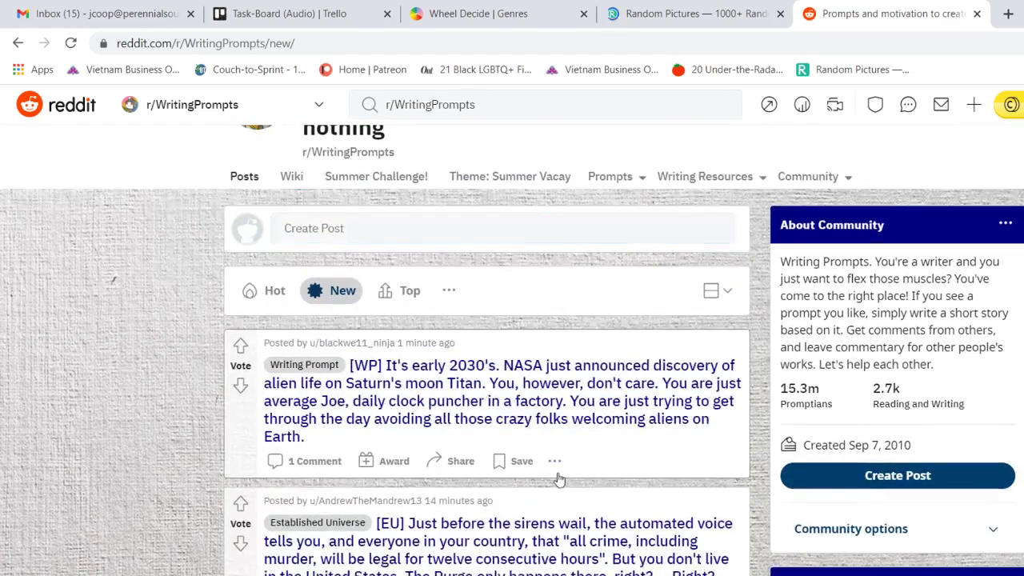
scroll(533, 425, "down", 2)
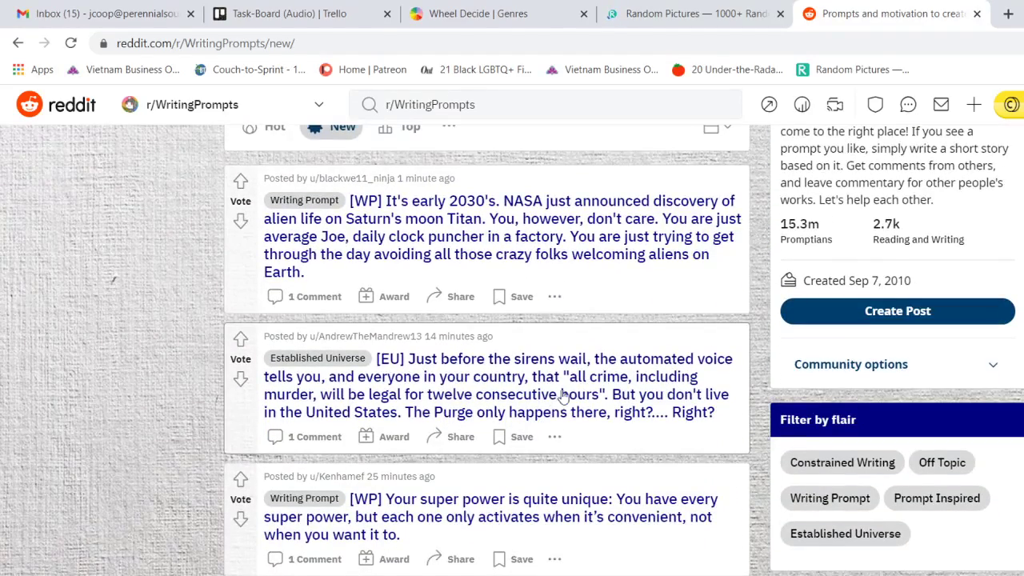
scroll(572, 387, "up", 2)
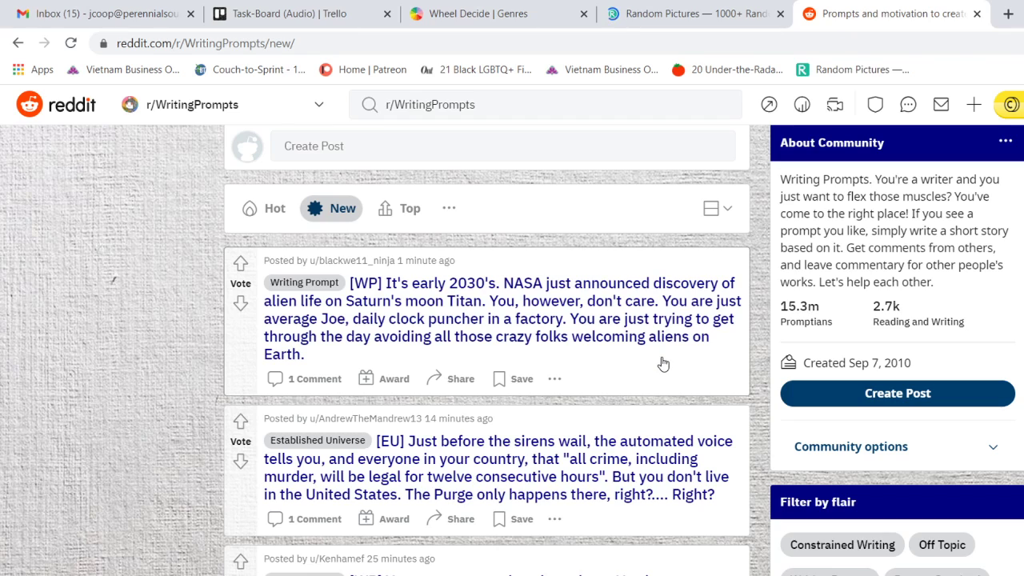
scroll(588, 376, "up", 1)
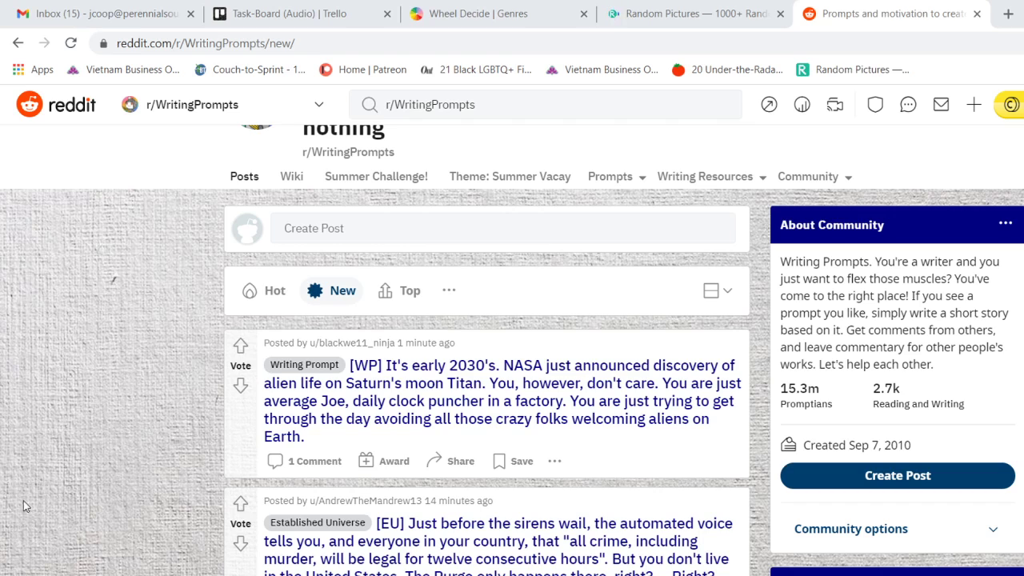
scroll(699, 487, "down", 1)
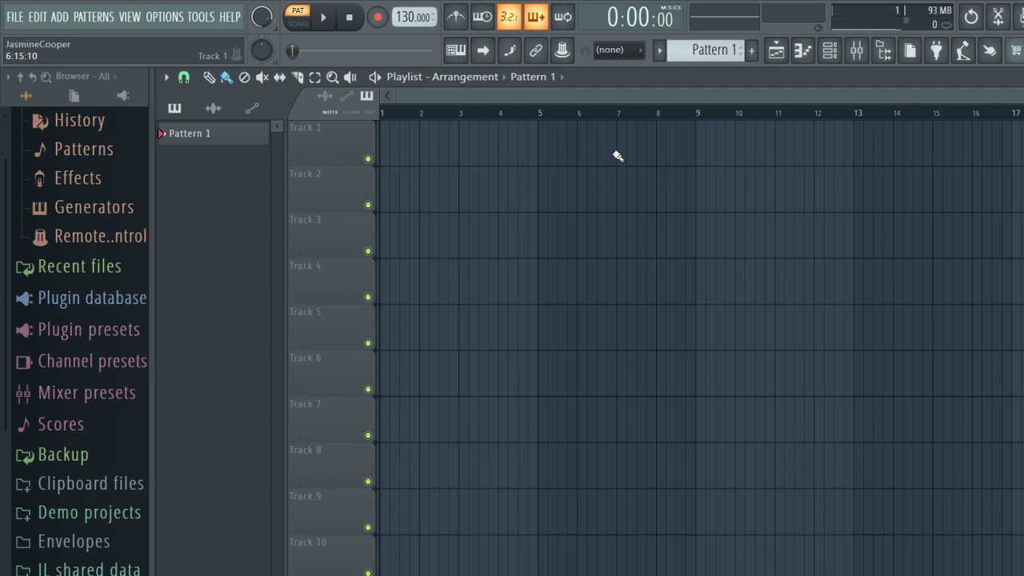
Step: In FL Studio's new project, set up Kontakt on the first channel and load Pedal Steel.nki from the Pedal Steel library
left_click(830, 53)
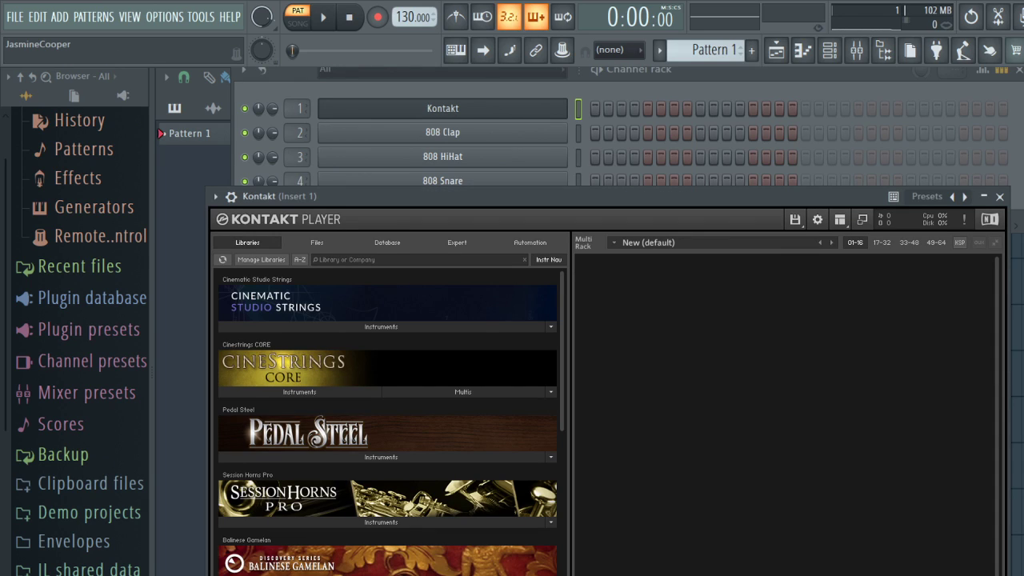
scroll(388, 424, "down", 3)
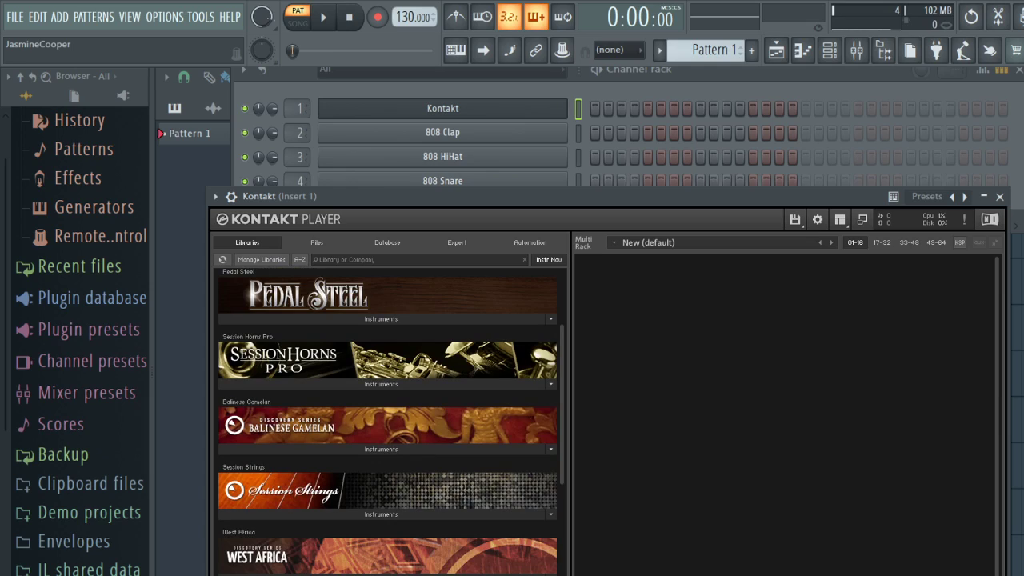
left_click(381, 318)
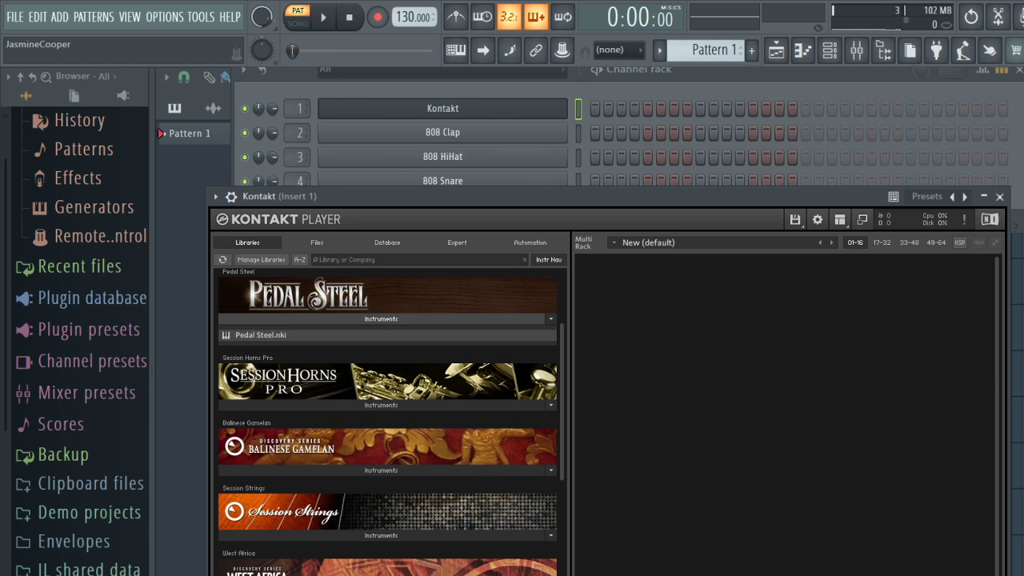
Step: Set up Kontakt on the second channel and load AR Modern White Kit Lite.nki from the Abbey Road Modern Drummer library
left_click(519, 129)
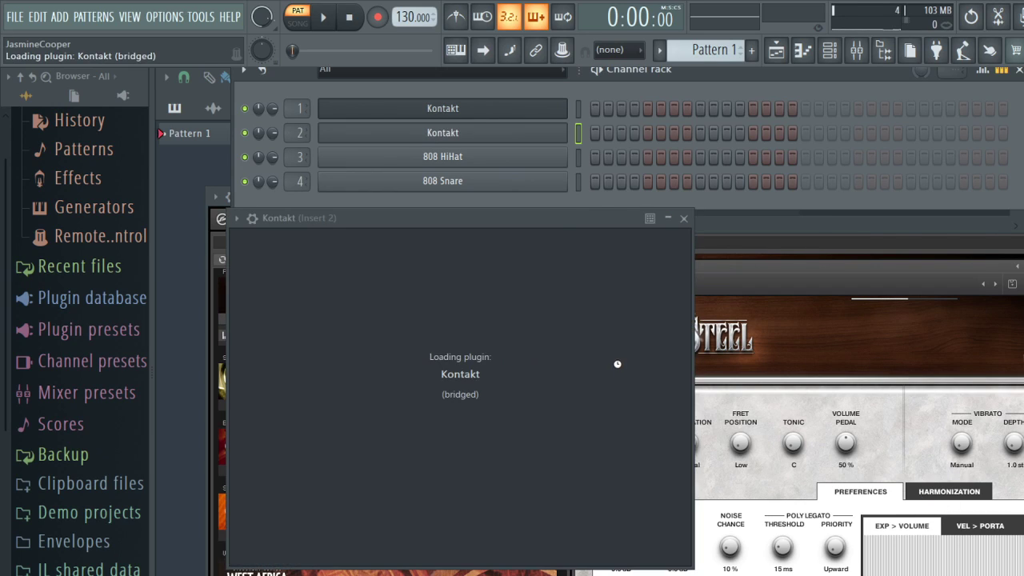
scroll(409, 432, "down", 5)
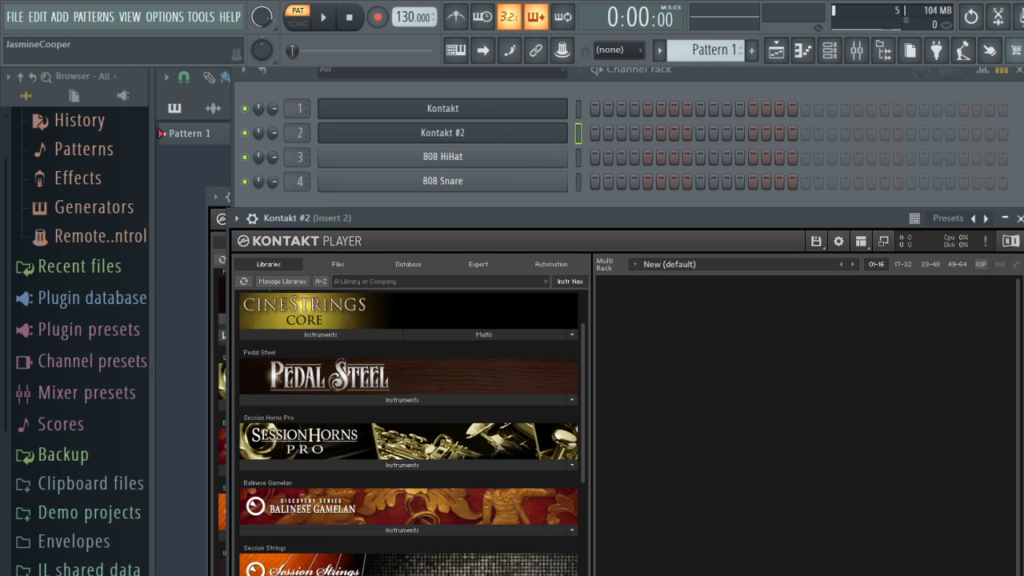
left_click(402, 488)
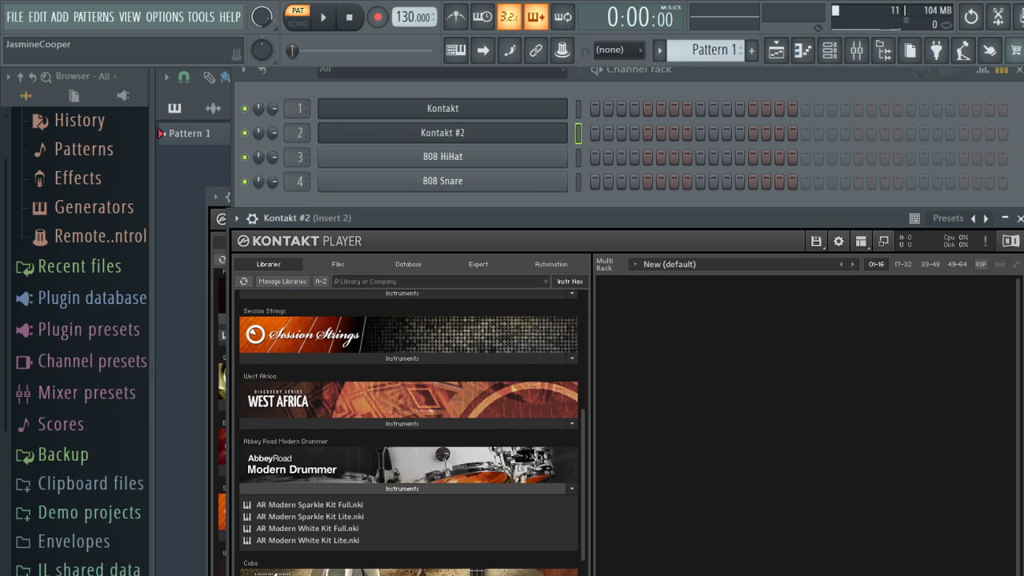
double_click(308, 540)
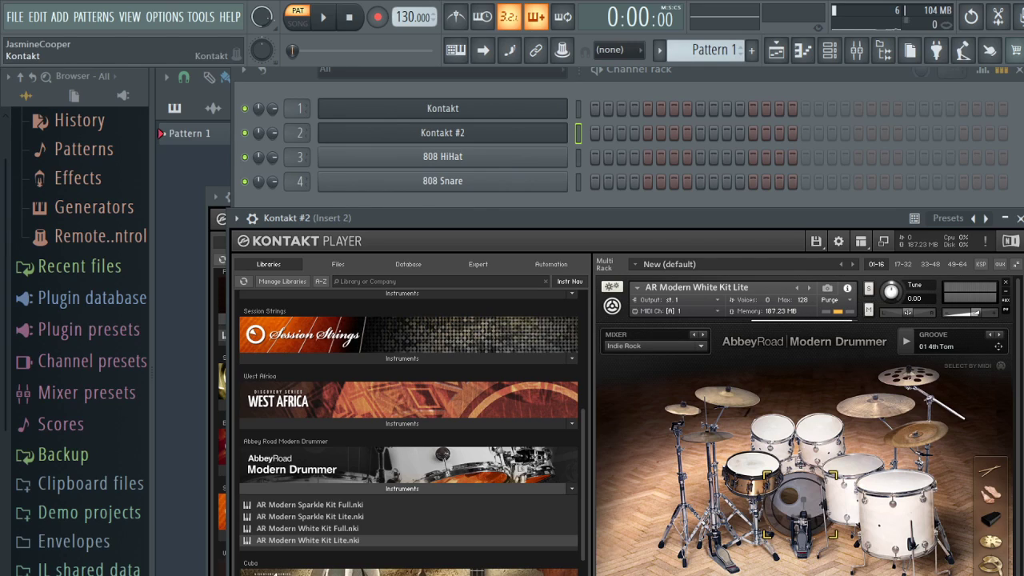
Step: Rename the first Kontakt channel Steel Guitar and the second one Drum, and select the Steel Guitar channel
left_click(579, 165)
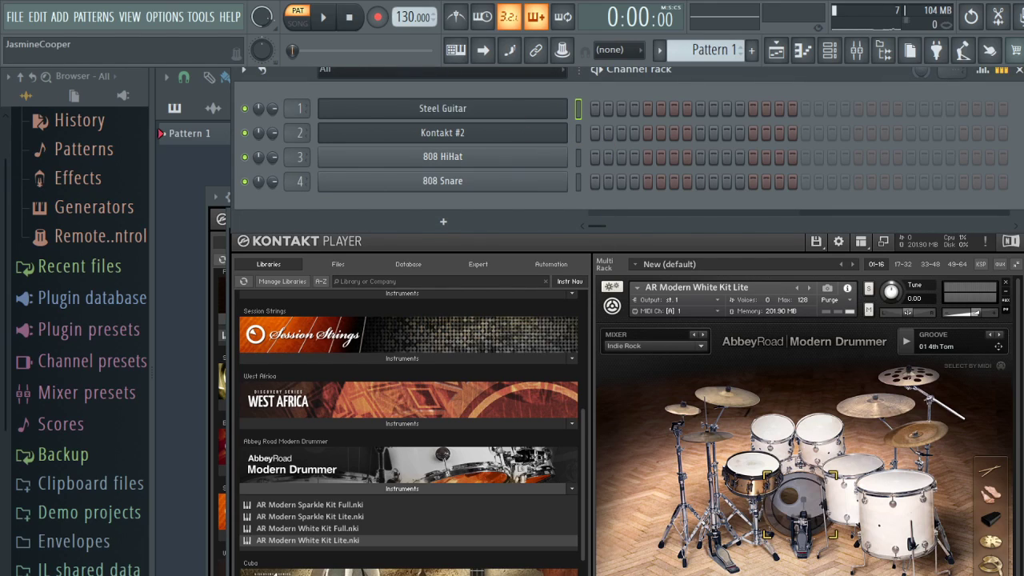
left_click(442, 132)
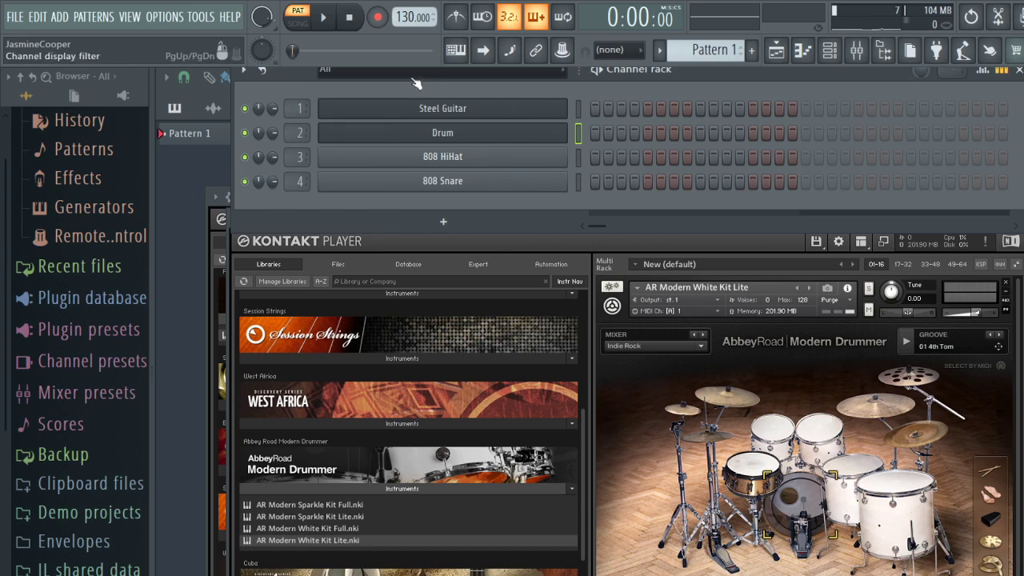
left_click(578, 109)
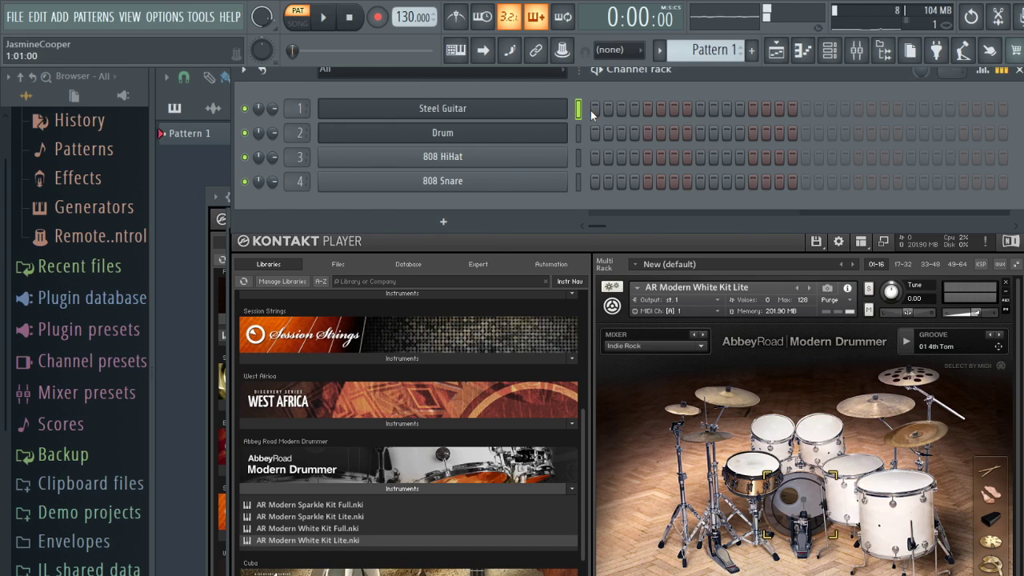
Step: Set the project tempo to 88 BPM with tempo tapping
key("n")
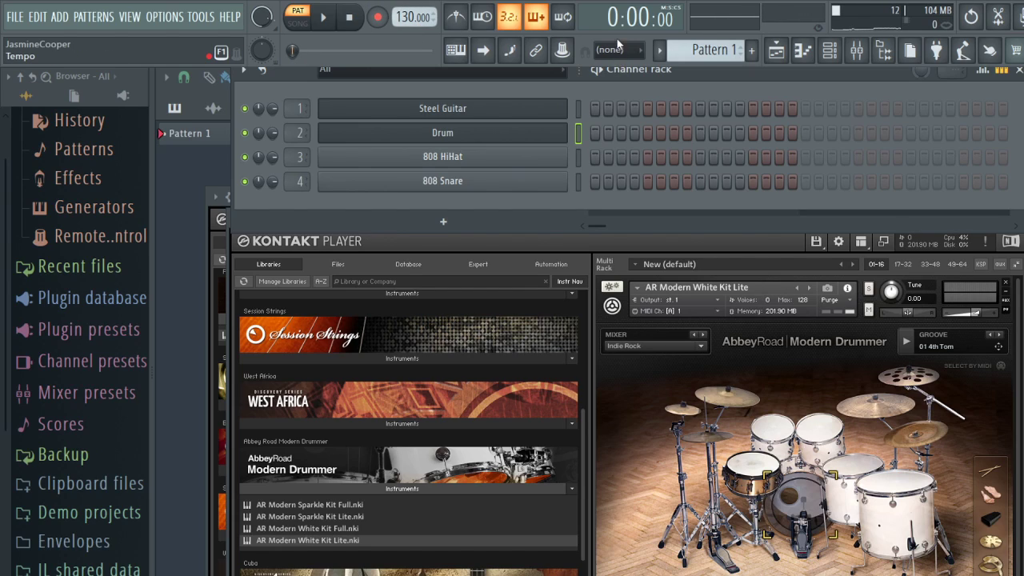
left_click(785, 13)
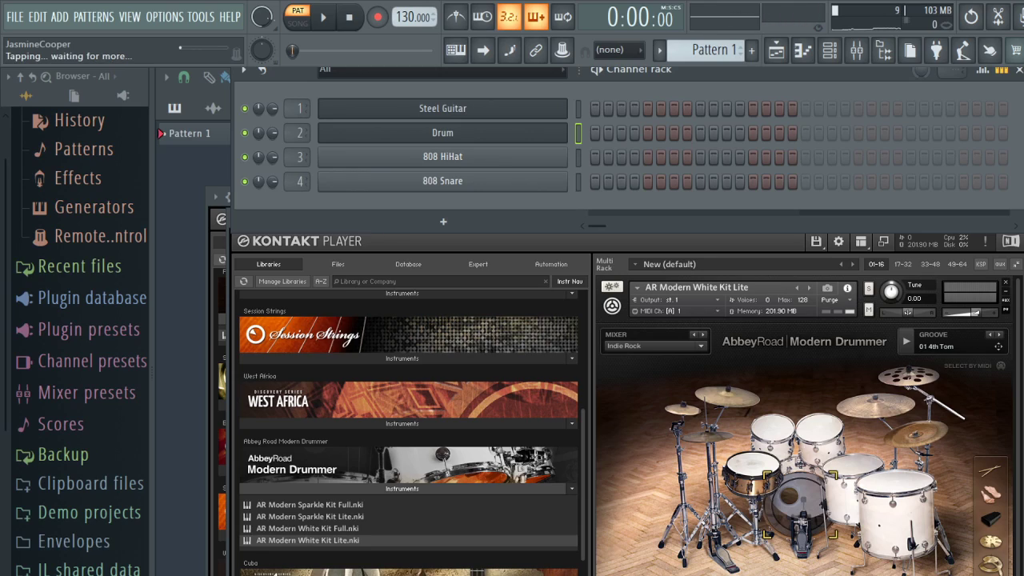
left_click(785, 13)
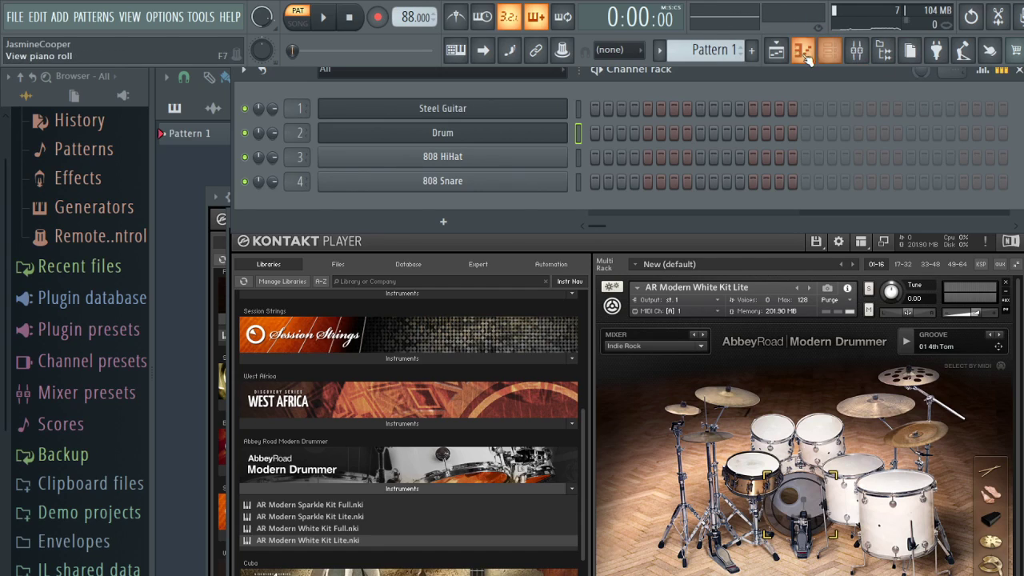
Step: Show the playlist, arm recording in song mode and place a Pattern 1 clip at bar 1 on Track 1
left_click(776, 51)
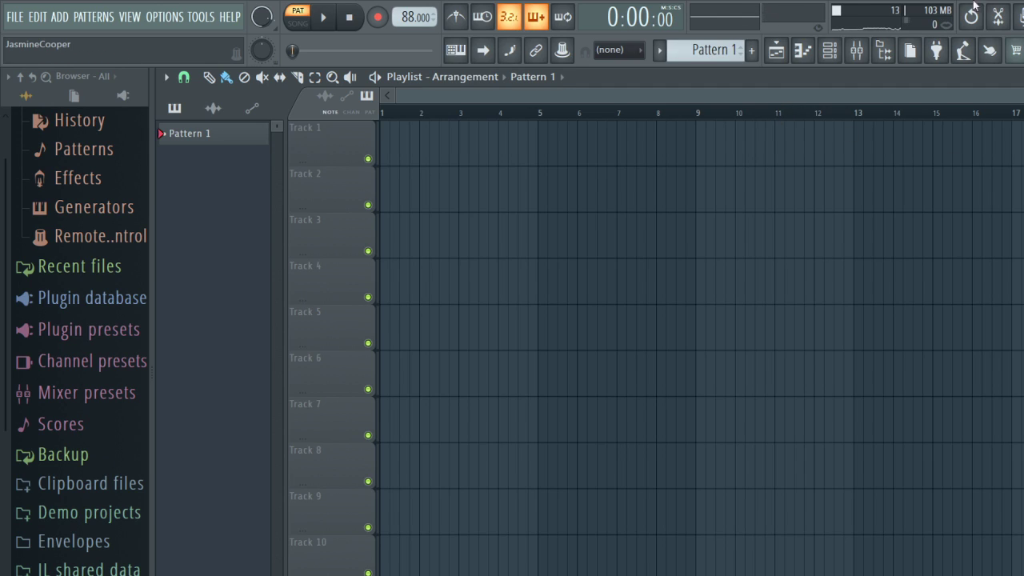
left_click(377, 17)
left_click_drag(433, 141, 354, 137)
key("space")
key("space")
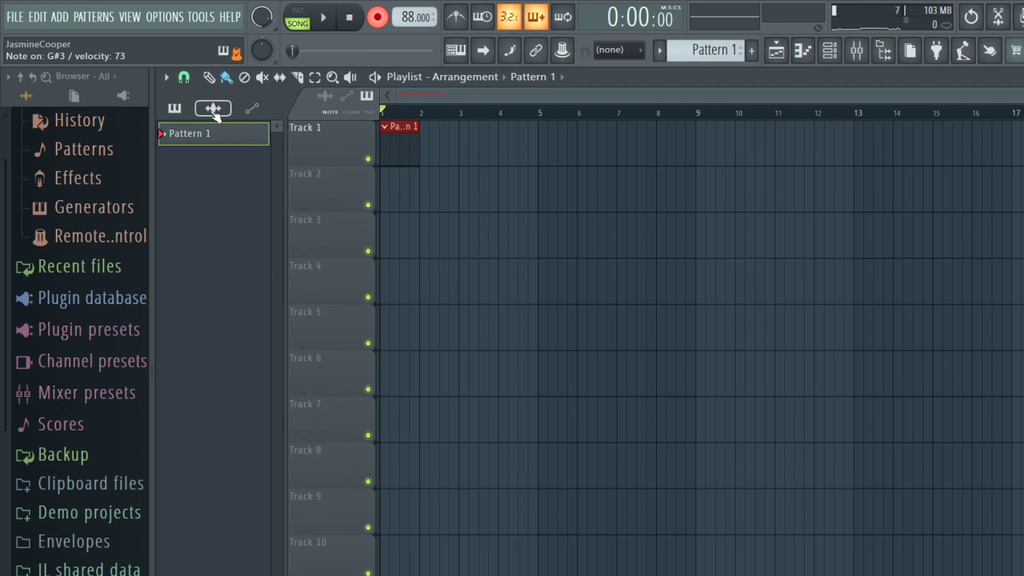
key("space")
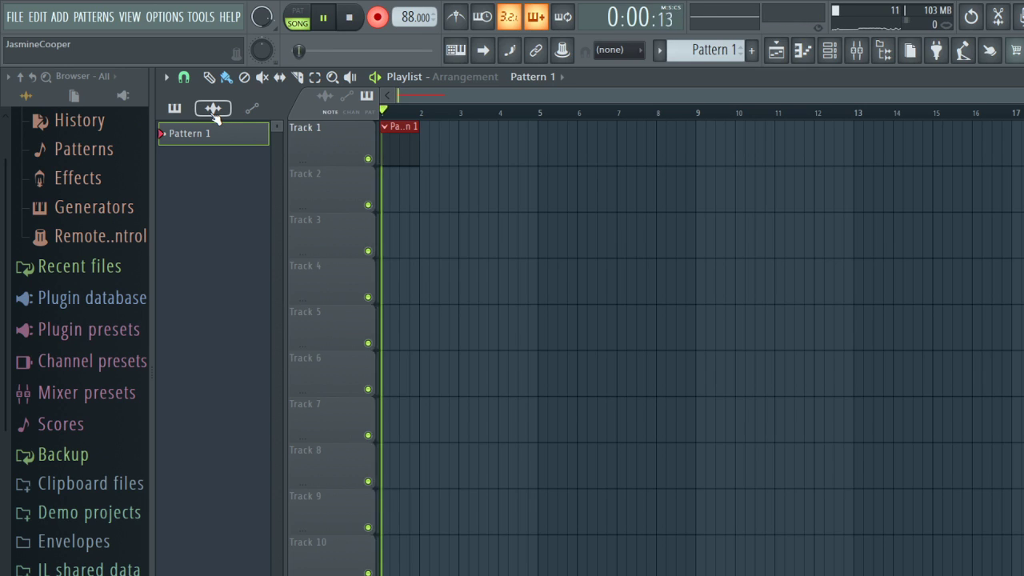
left_click_drag(403, 148, 432, 147)
key("space")
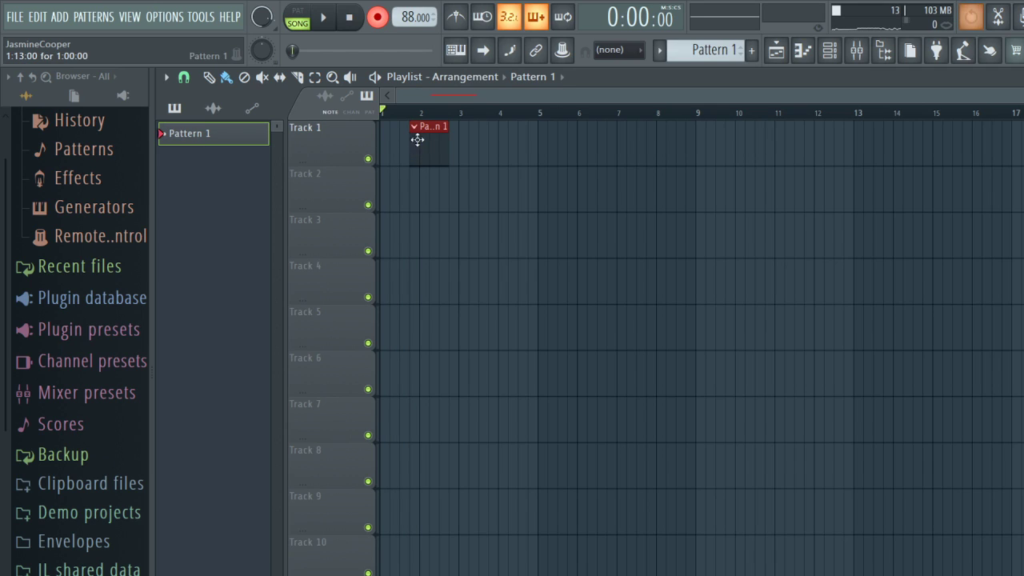
key("ctrl+z")
Step: Turn on the metronome and record a four-bar drum beat into Pattern 1, discarding the first take and recording it again
left_click(455, 17)
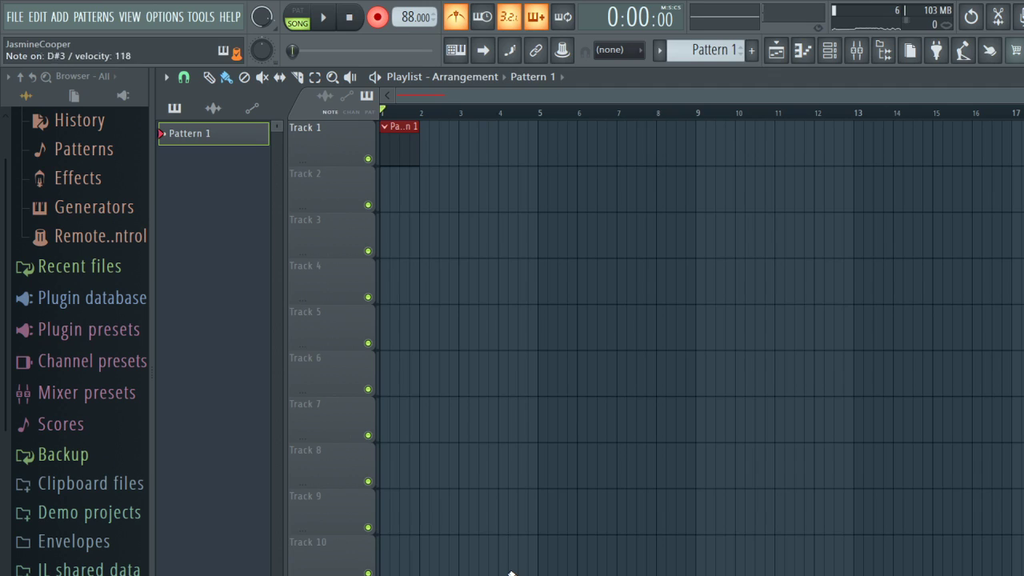
key("space")
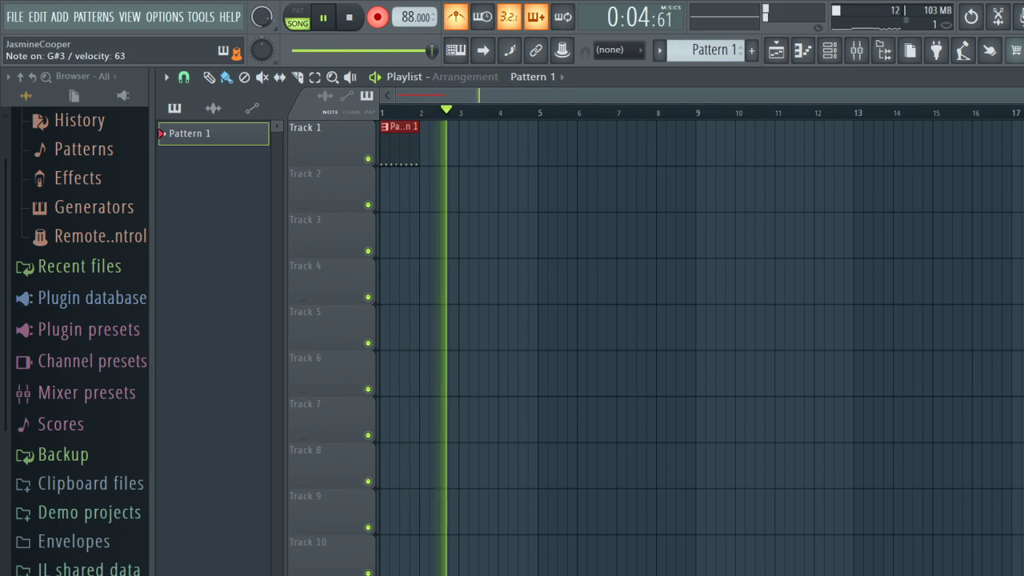
key("space")
key("ctrl+z")
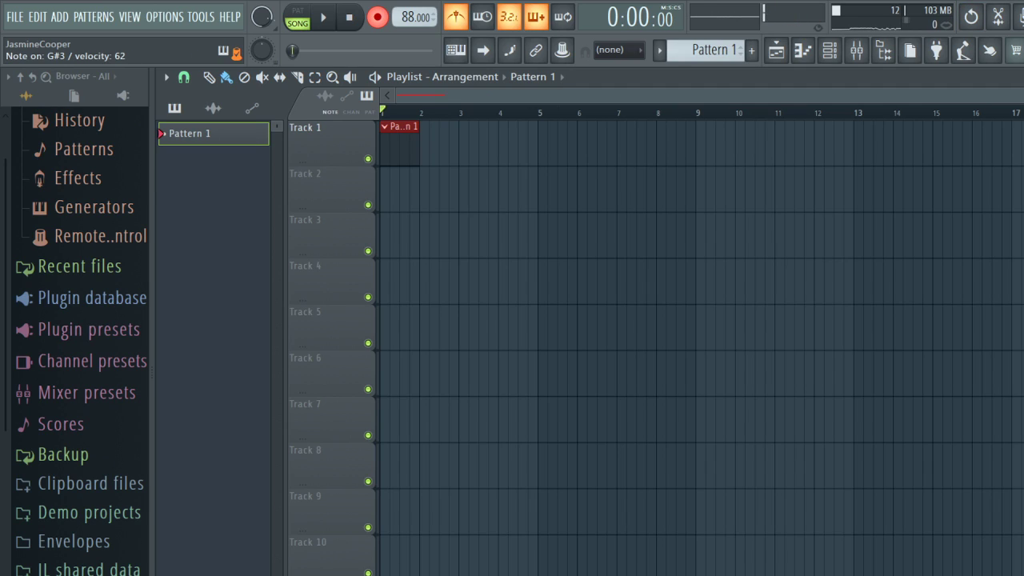
key("space")
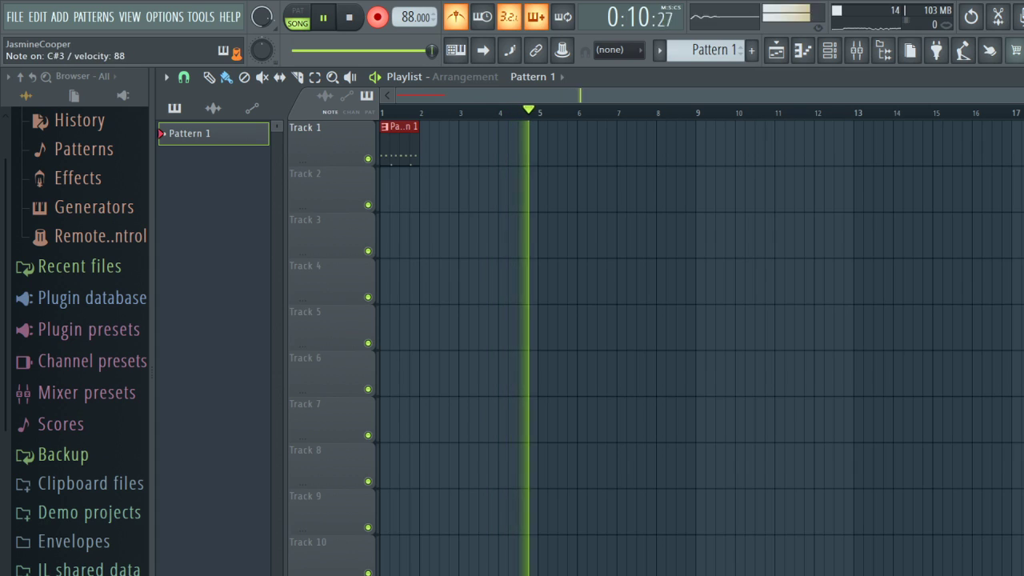
key("space")
Step: Disarm recording, show the recorded drum notes of Pattern 1 in the piano roll and play them back
left_click(378, 17)
double_click(447, 142)
key("space")
scroll(356, 248, "down", 6)
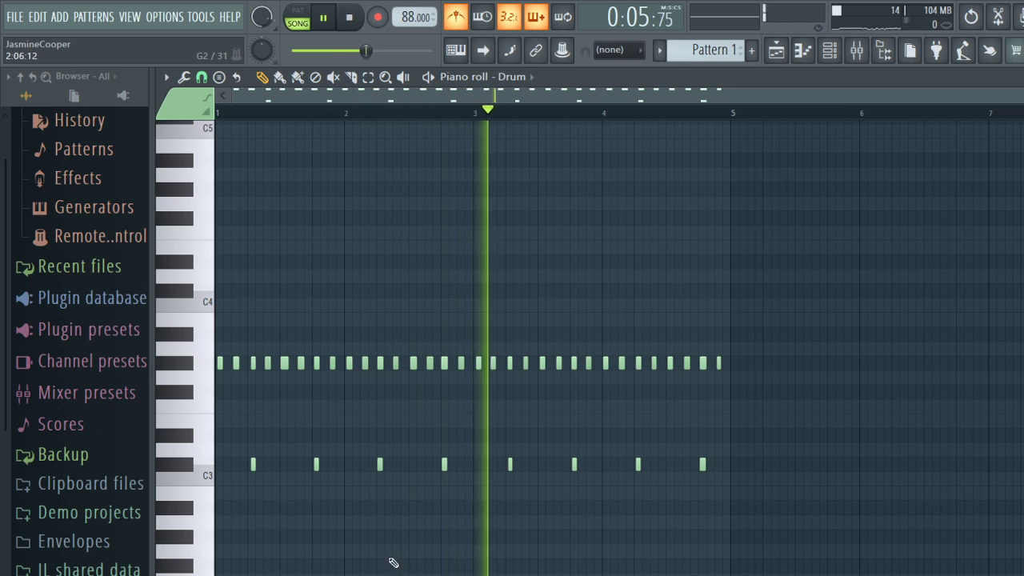
Step: Replace the first four G#3 notes in bar 1 of the drum part with four newly drawn, evenly spaced notes
left_click(368, 76)
left_click_drag(497, 472, 524, 452)
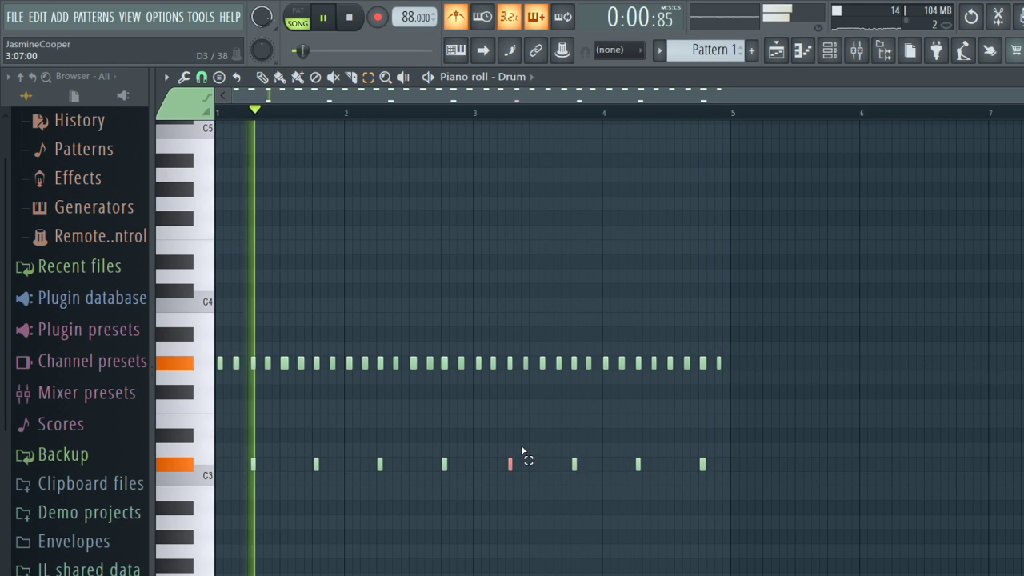
left_click_drag(277, 373, 215, 356)
key("Delete")
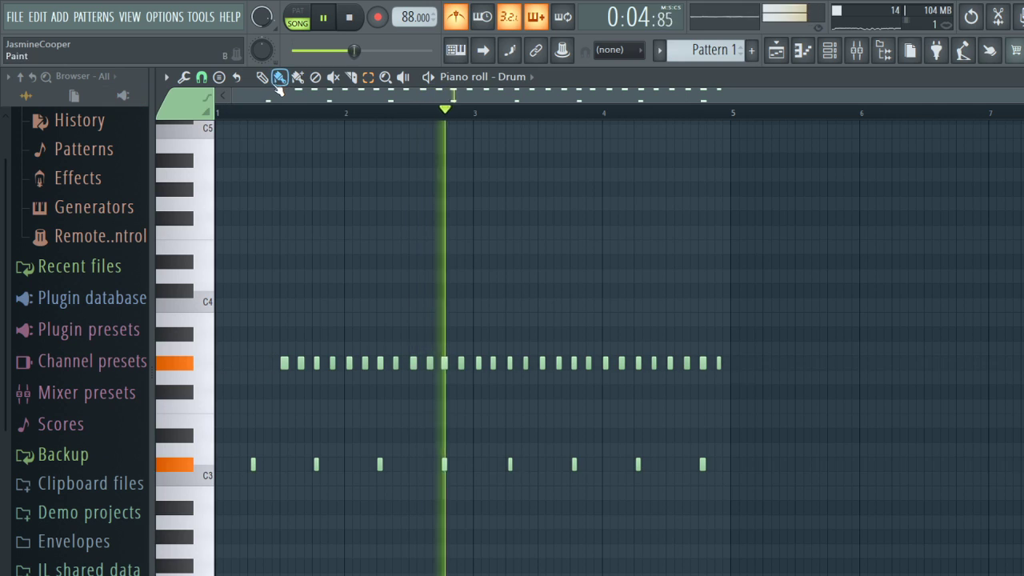
left_click(219, 364)
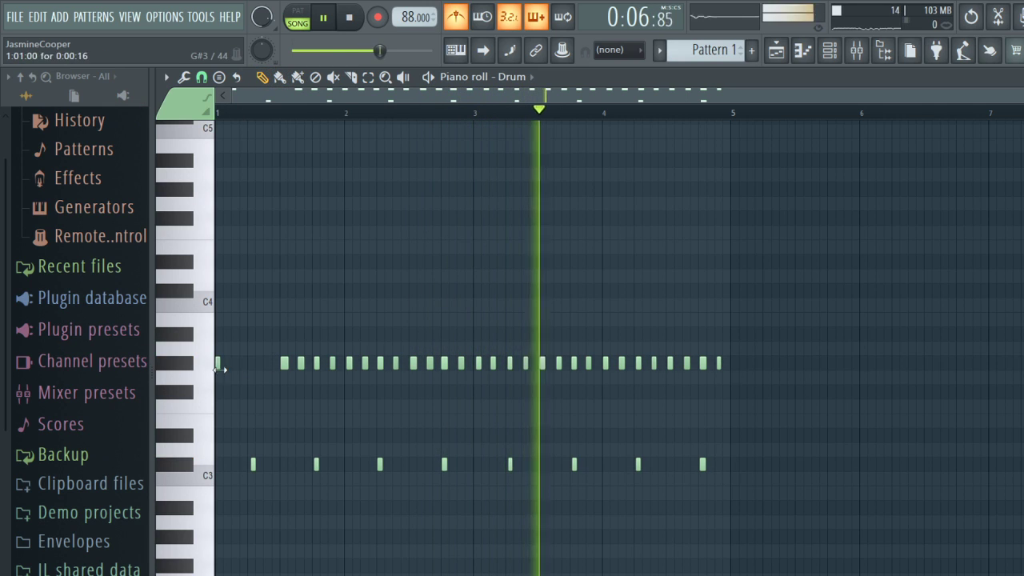
left_click(233, 364)
left_click(251, 365)
left_click(268, 365)
key("space")
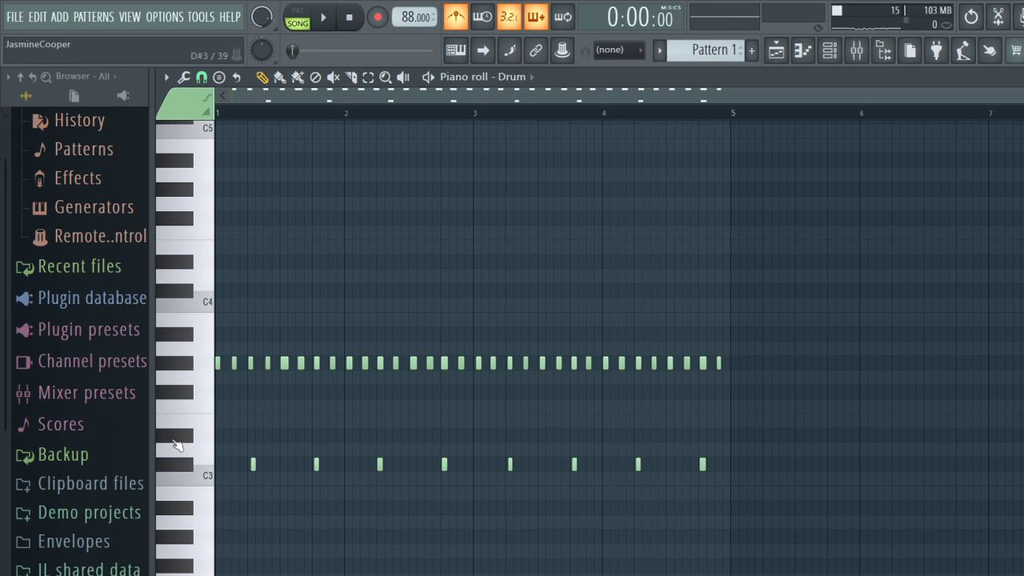
Step: Draw a C3 note at the start of bar 1 and overdub more C3 notes around the start of bar 3 and the end of bar 4
left_click_drag(219, 490, 217, 551)
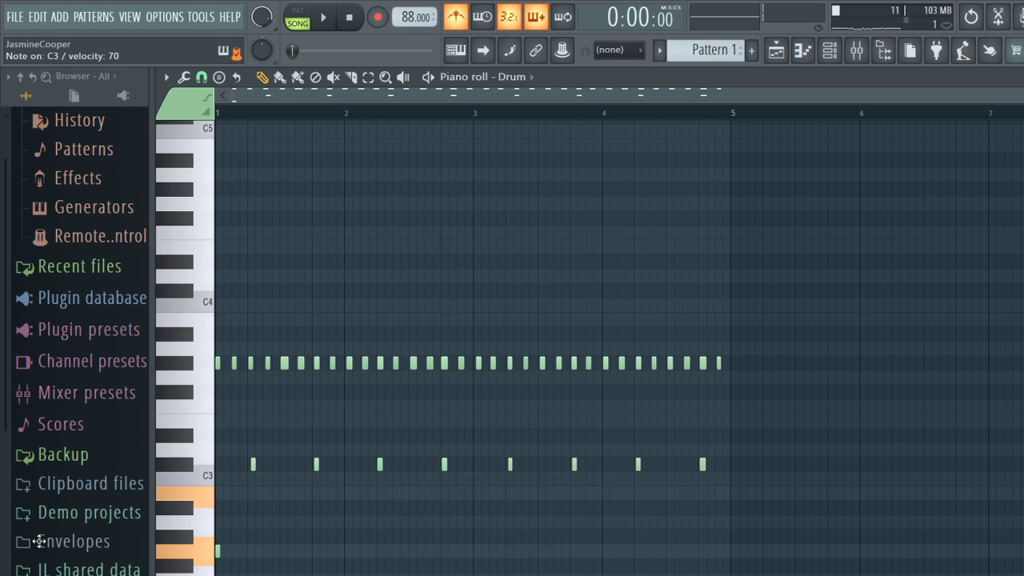
left_click_drag(39, 540, 192, 479)
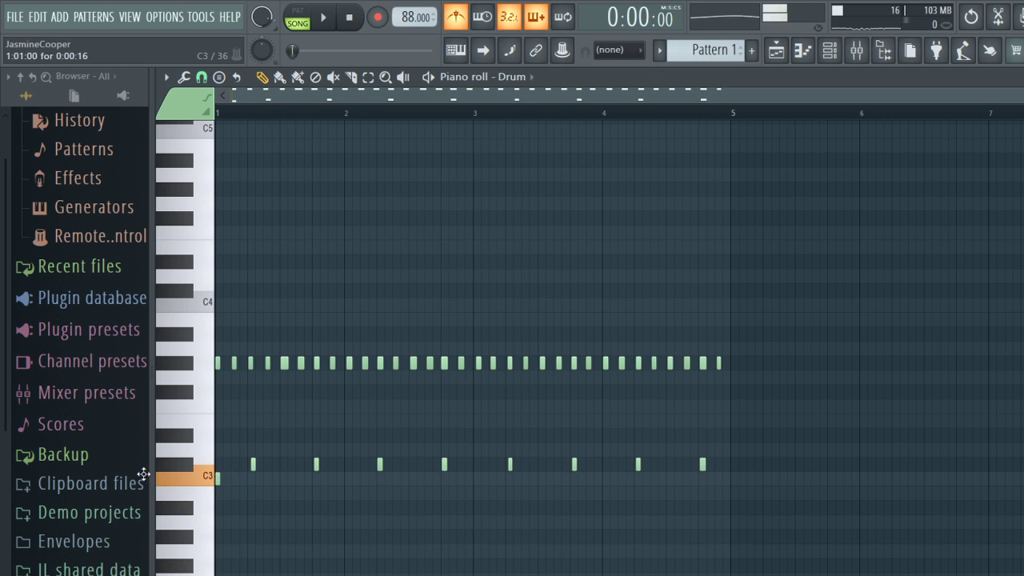
left_click(375, 24)
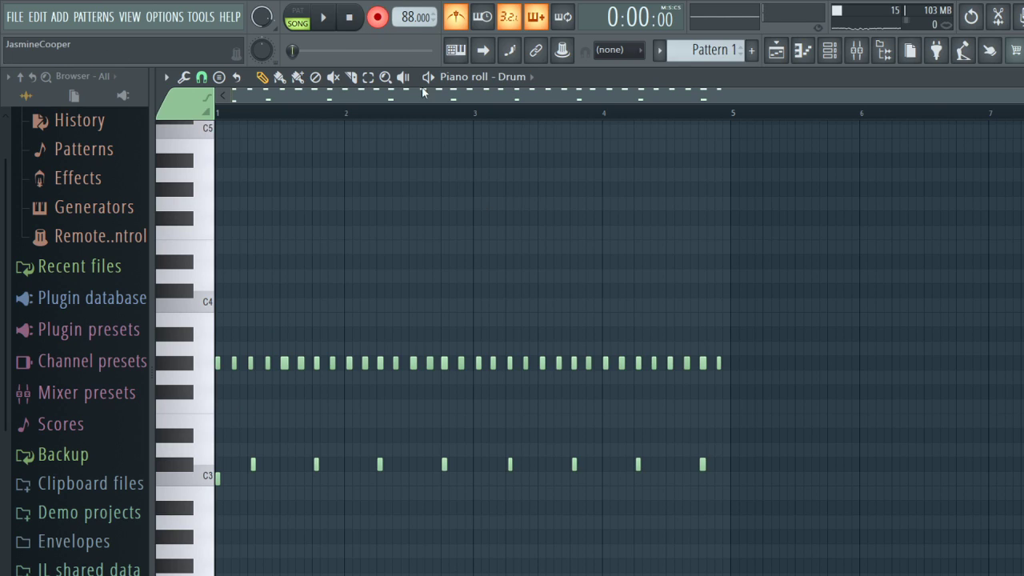
key("space")
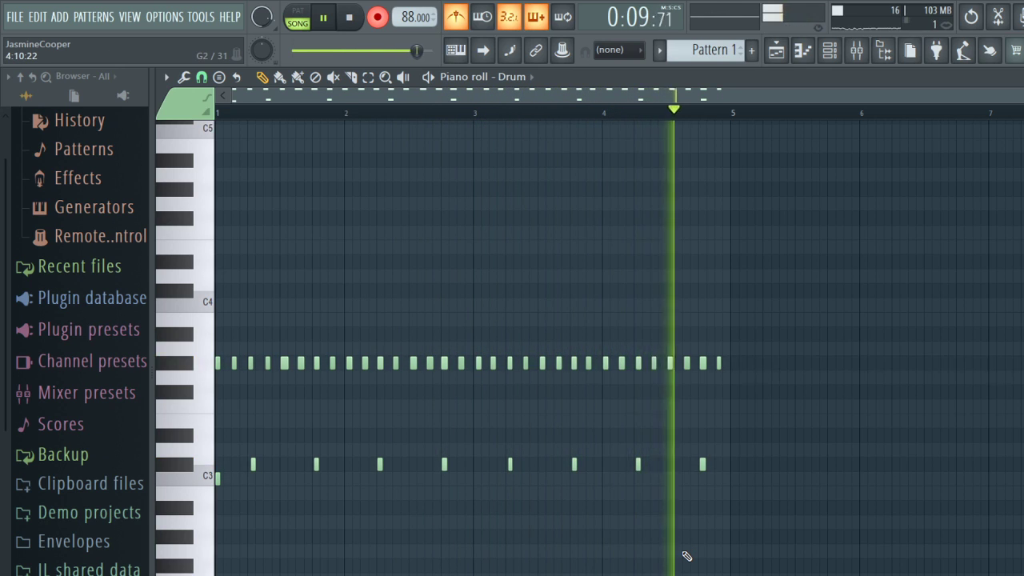
key("z")
key("space")
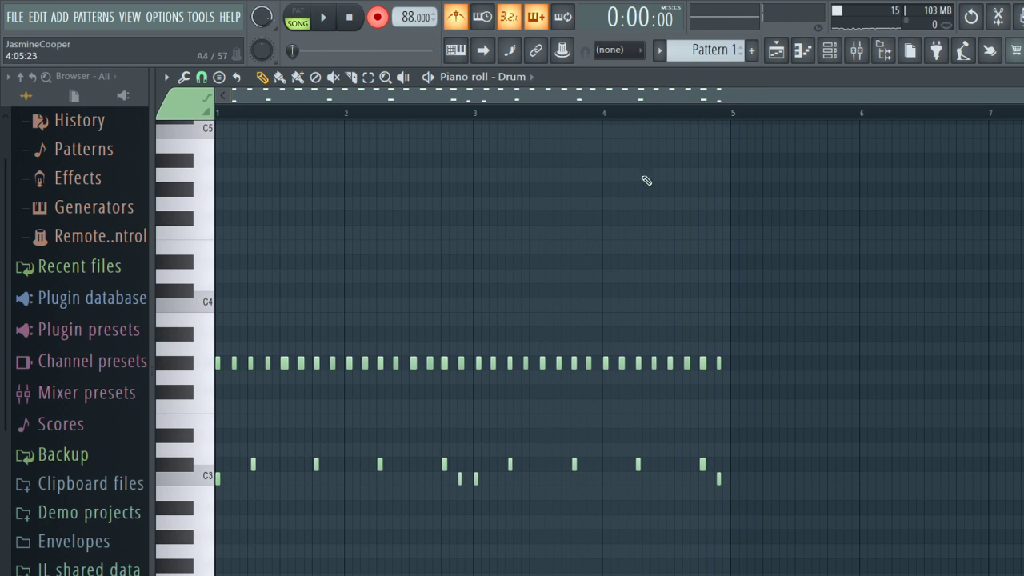
Step: Turn off recording and the metronome, and add a second Pattern 1 clip at bar 5 on Track 1
key("space")
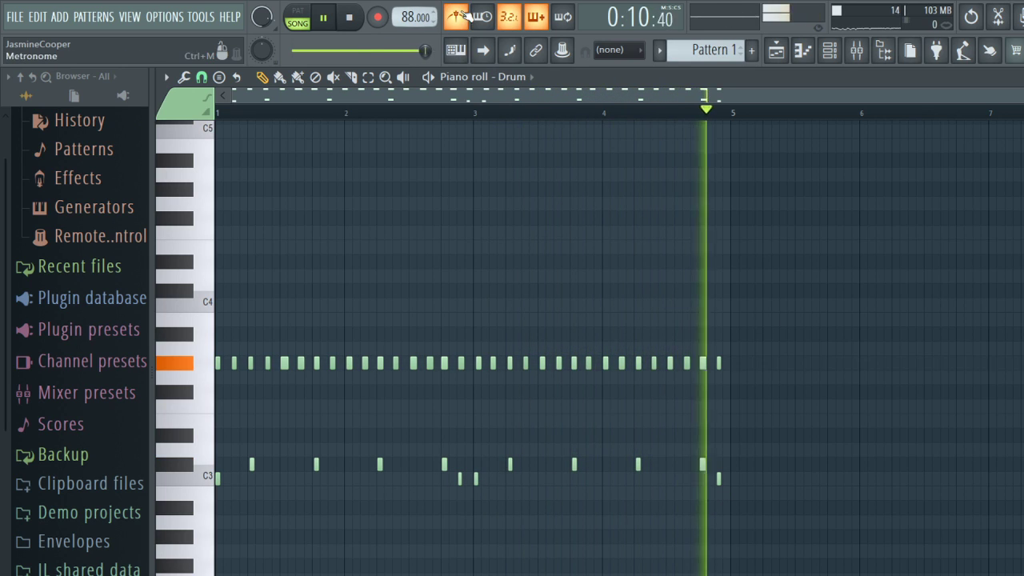
left_click(776, 50)
key("space")
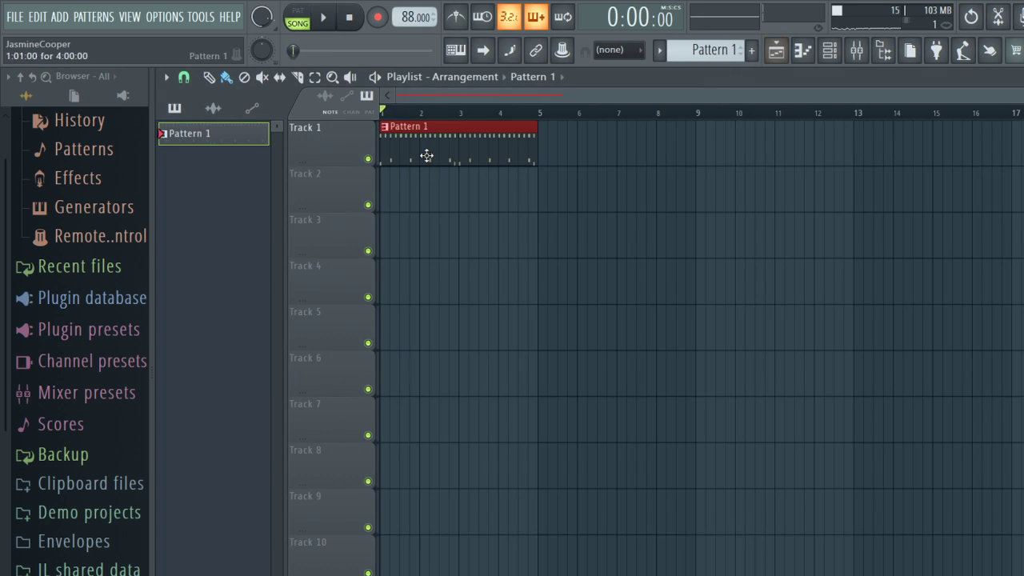
left_click(601, 155)
left_click_drag(624, 131, 578, 125)
key("space")
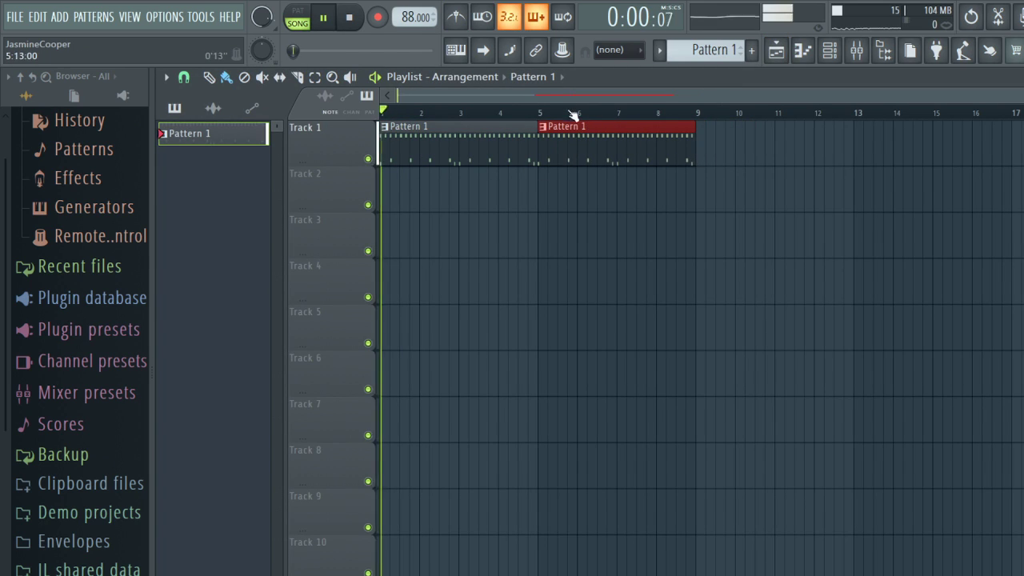
Step: Nudge the first C#3 note of the drum part slightly earlier in the piano roll and play the beat back
key("F7")
key("space")
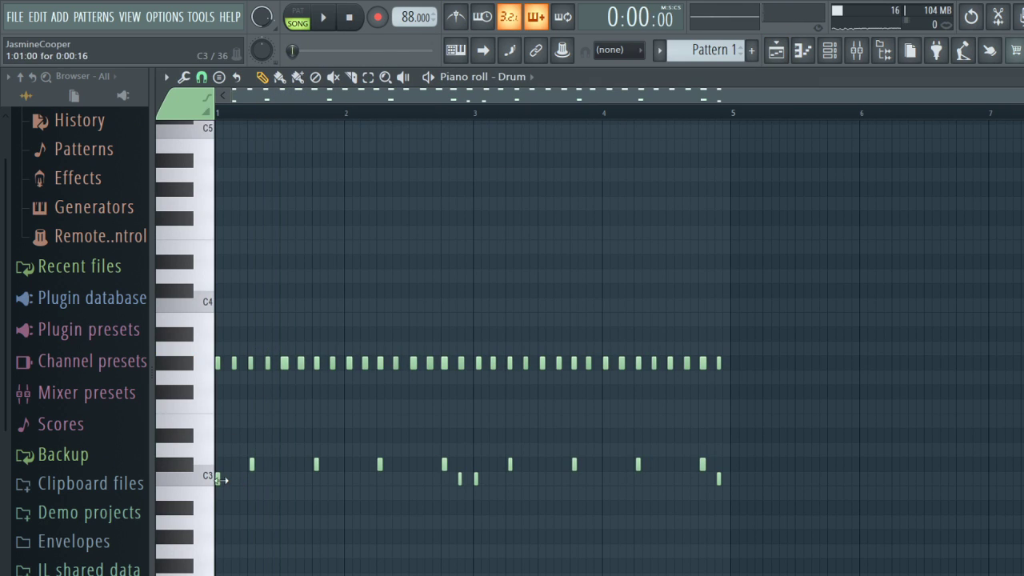
key("space")
key("space")
key("space")
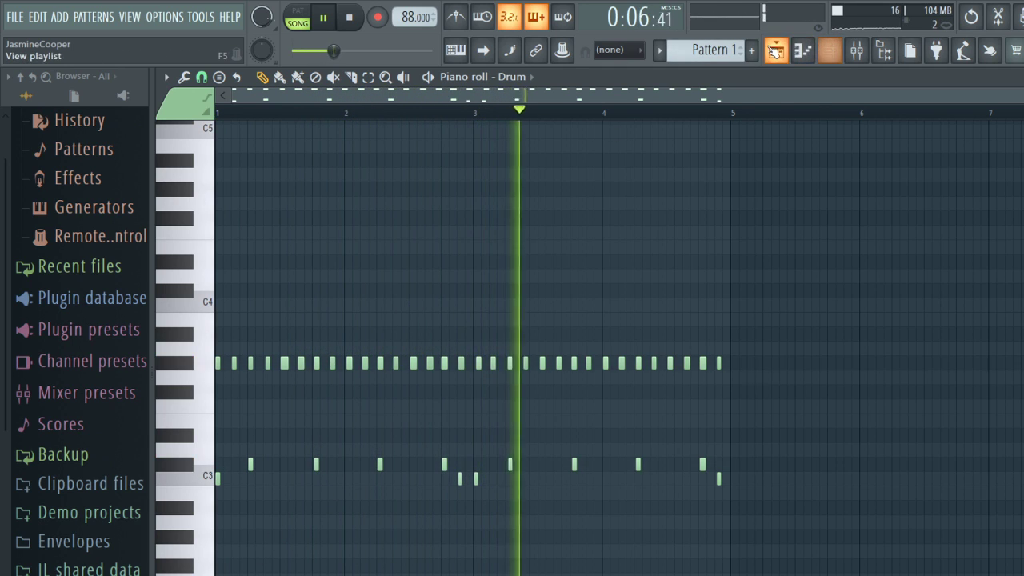
Step: Bring up the channel rack, select the Steel Guitar channel and try out melodies over the drum beat playback
key("F7")
left_click(829, 51)
key("space")
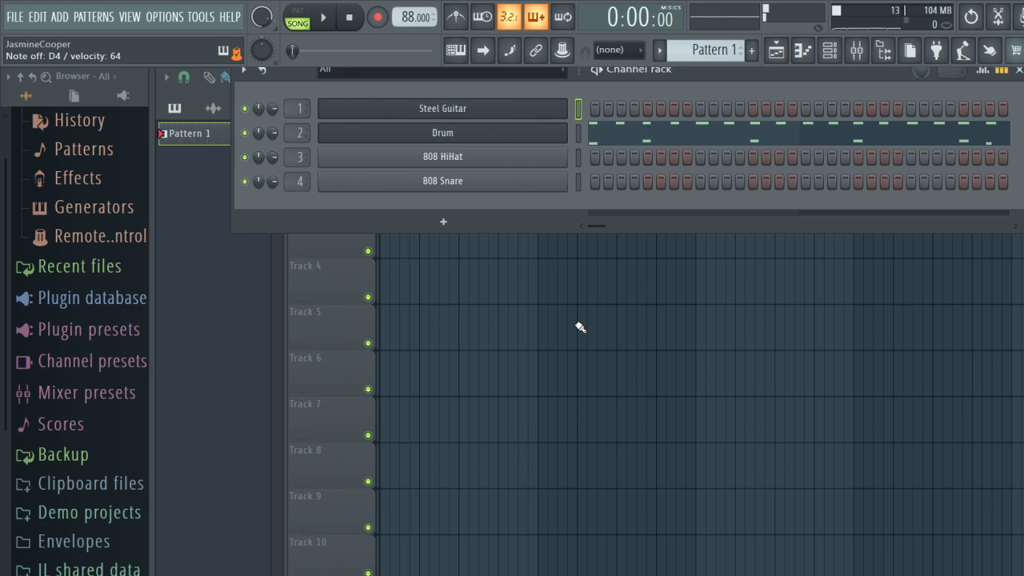
key("space")
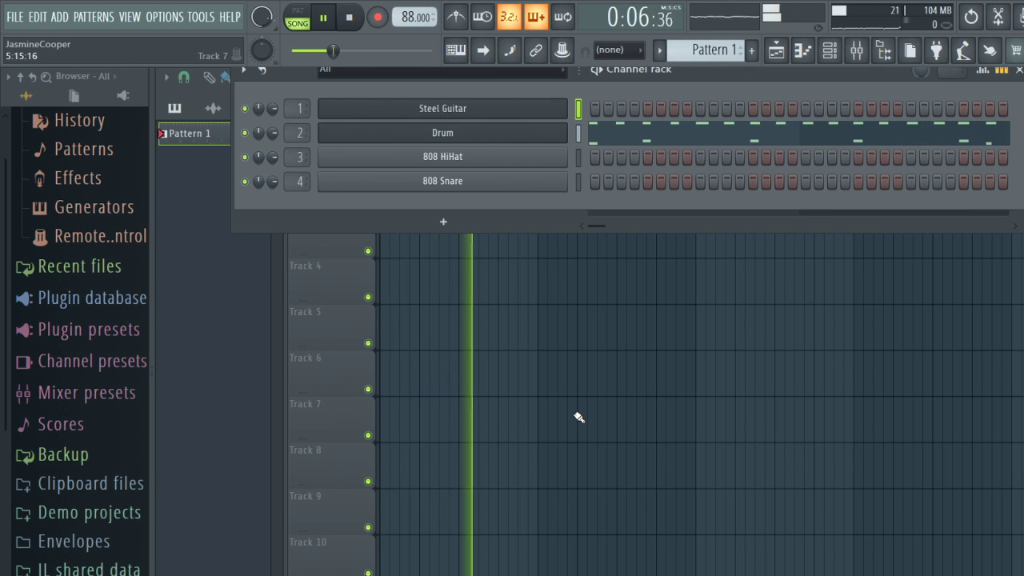
Step: Record a steel guitar melody over the drum beat and cut its notes from Pattern 1
key("space")
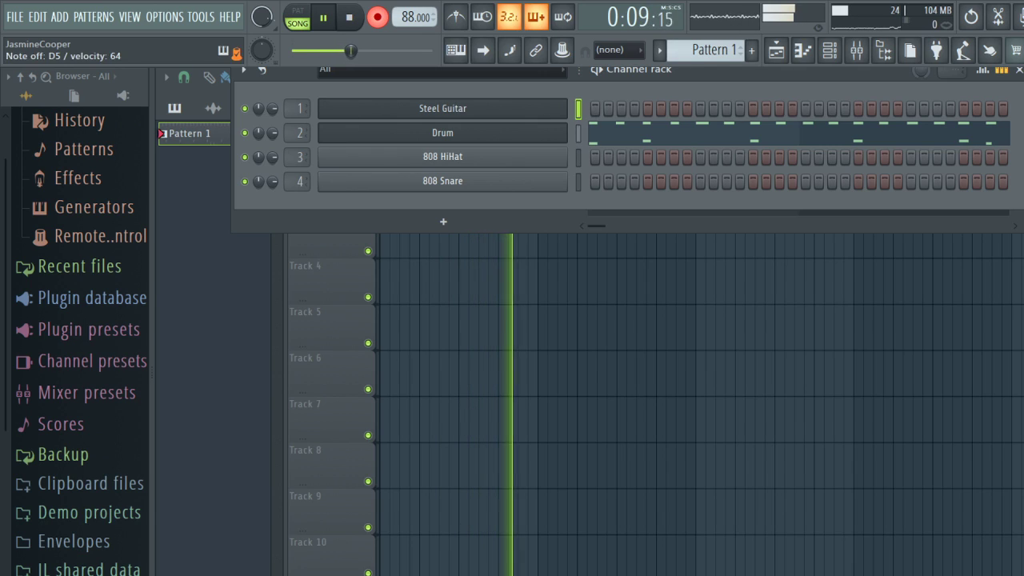
key("space")
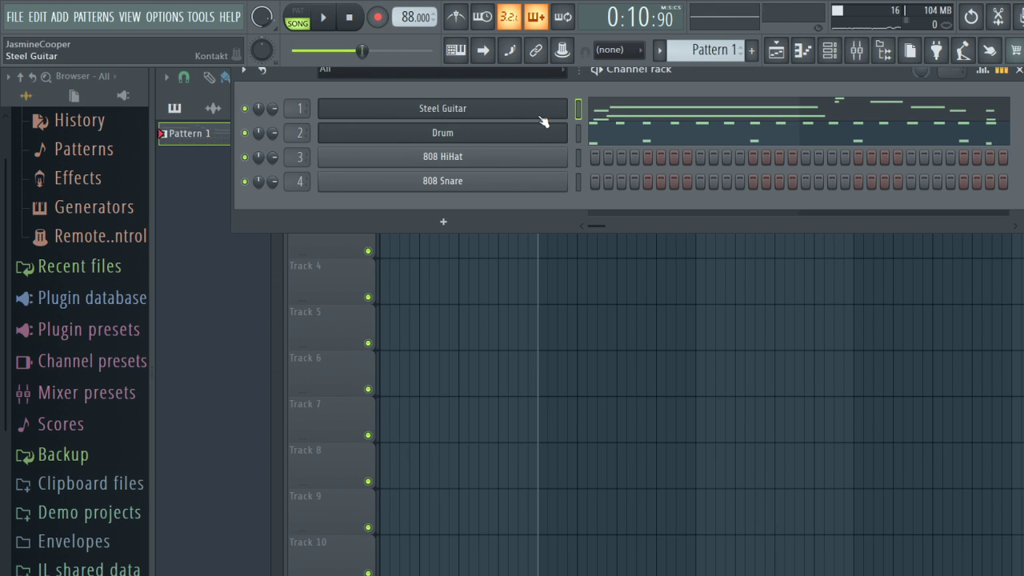
key("ctrl+z")
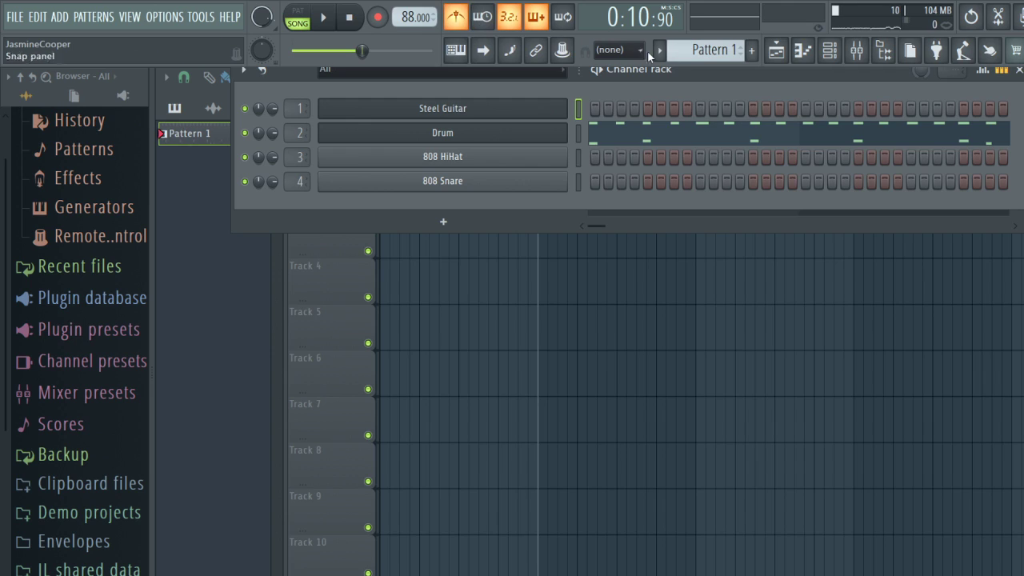
Step: Create a new Pattern 2 and place a clip of it at bar 1 on Track 2 of the playlist
left_click(801, 51)
left_click(830, 51)
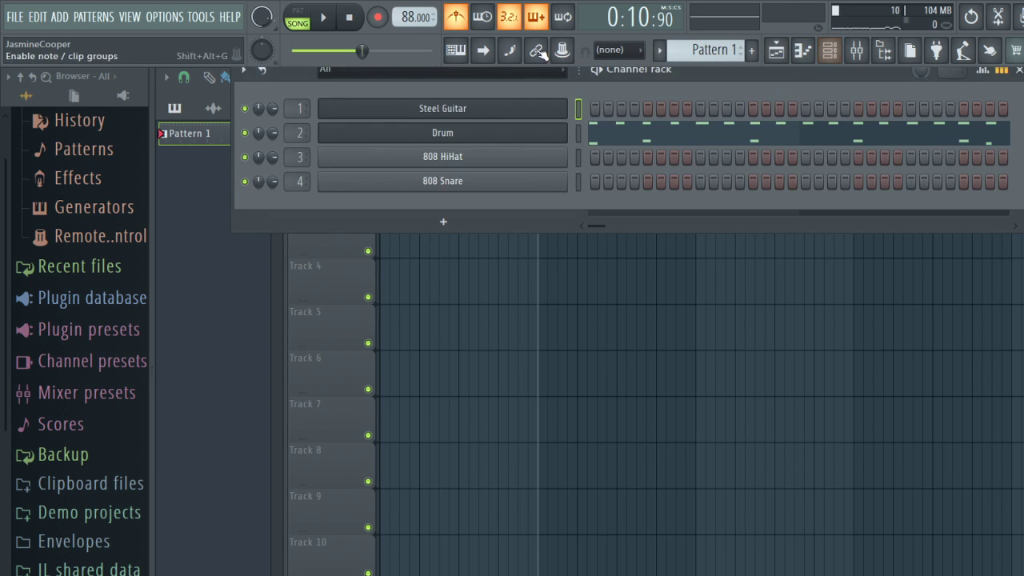
left_click(752, 51)
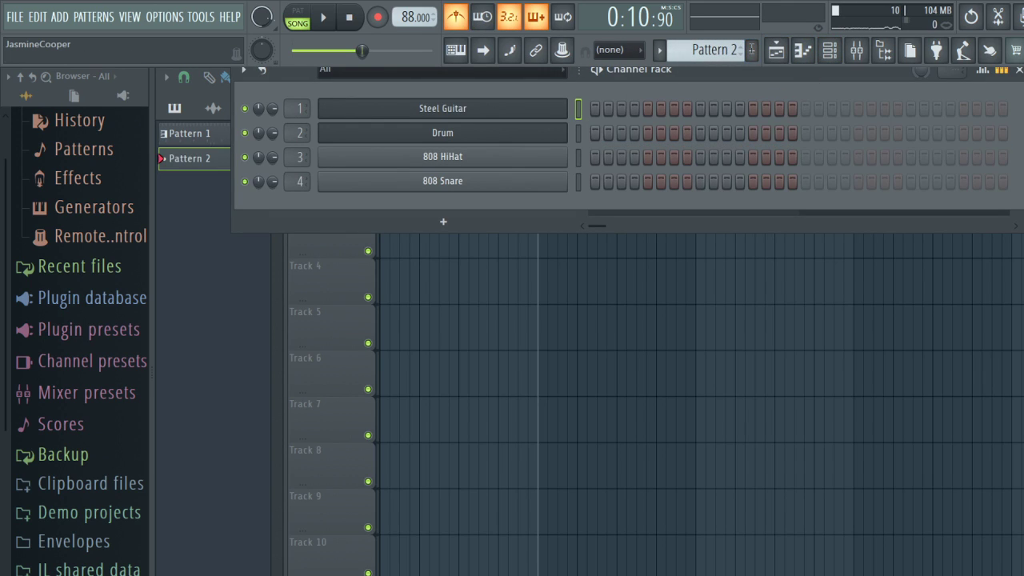
left_click_drag(552, 263, 362, 220)
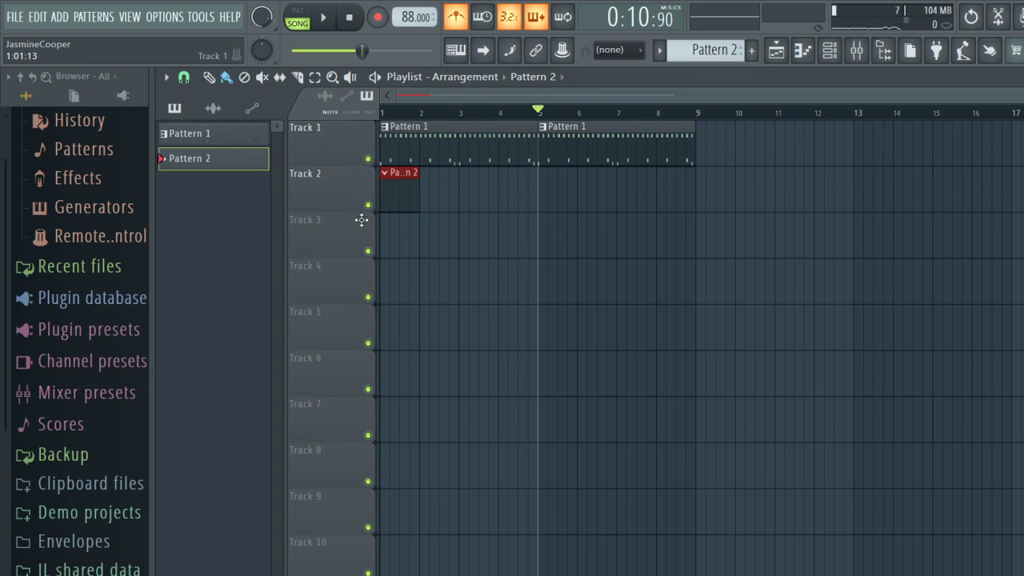
Step: Paste the cut notes into Pattern 2's Steel Guitar channel, turn off the metronome, and play the arrangement
left_click(828, 51)
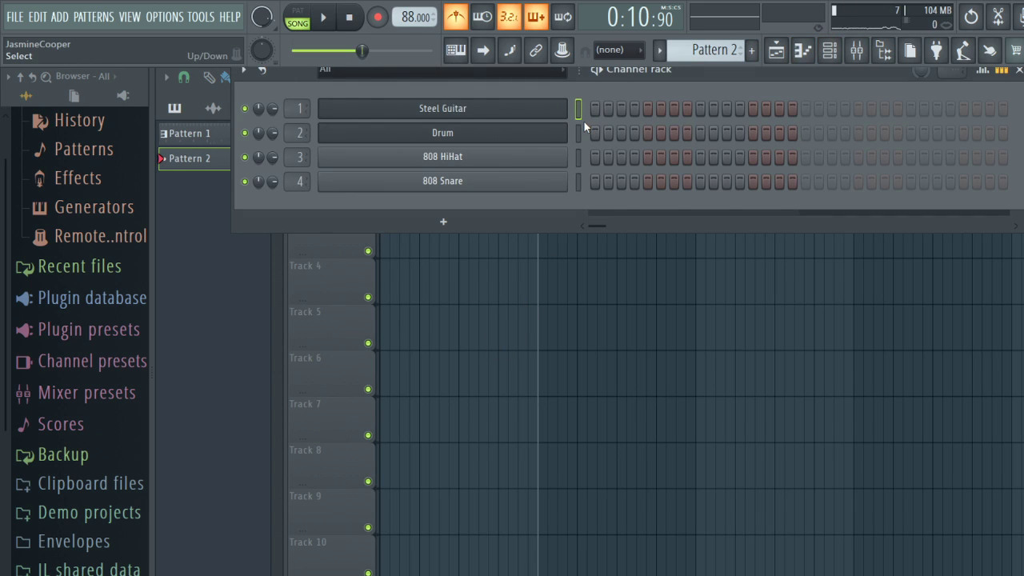
key("ctrl+v")
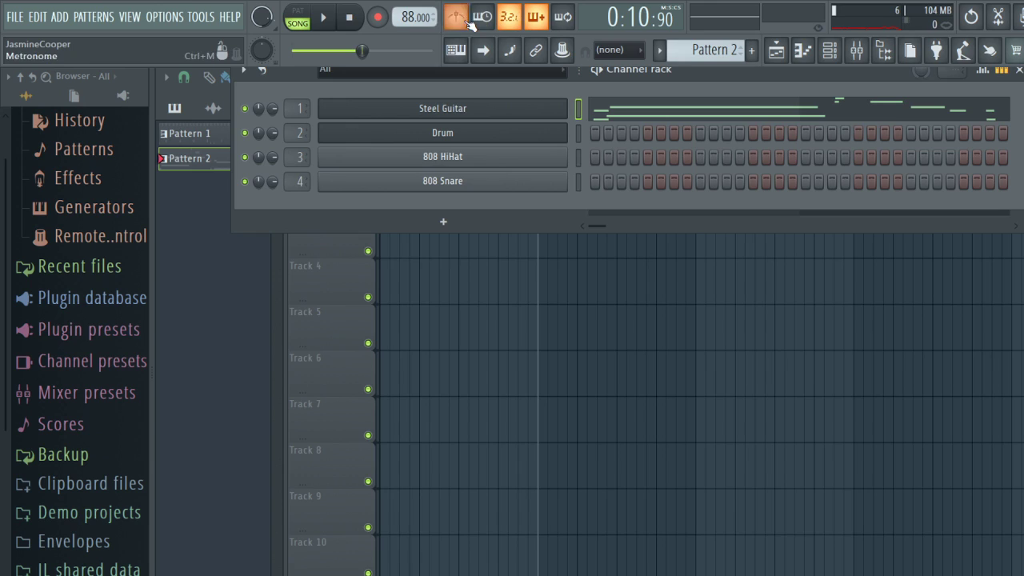
left_click(776, 51)
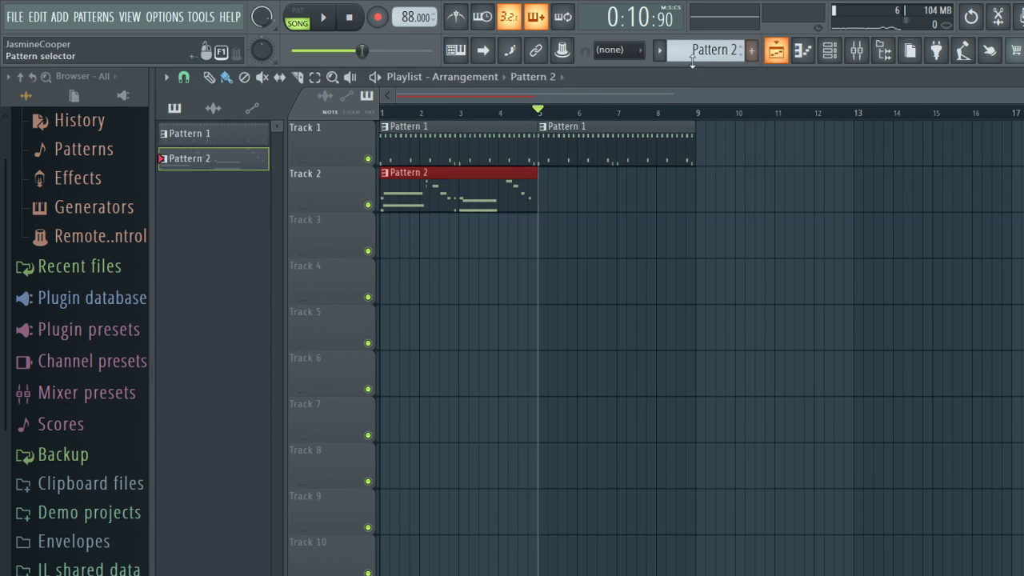
key("space")
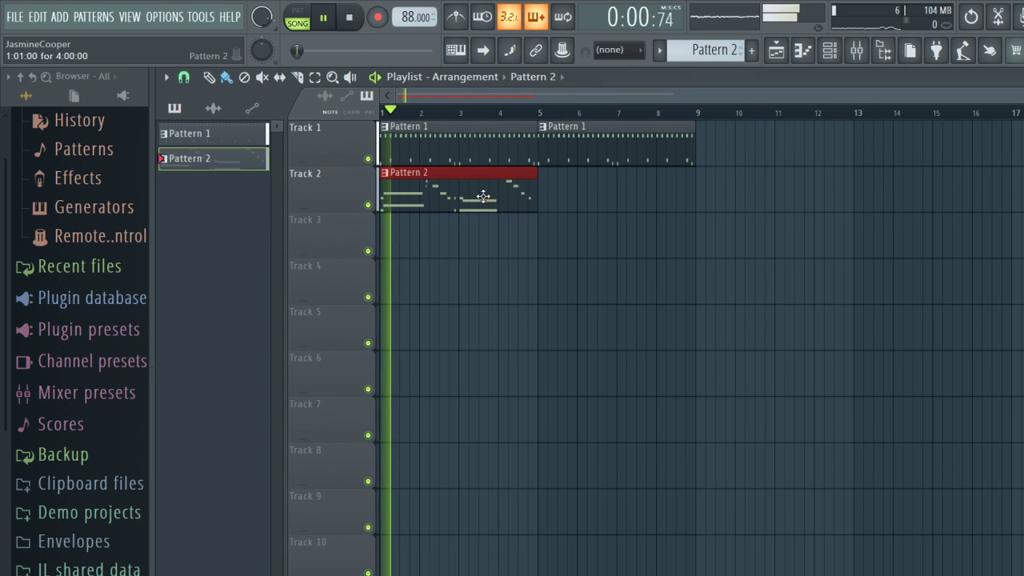
Step: Bring up the steel guitar part in the piano roll and nudge all its notes slightly earlier
double_click(457, 204)
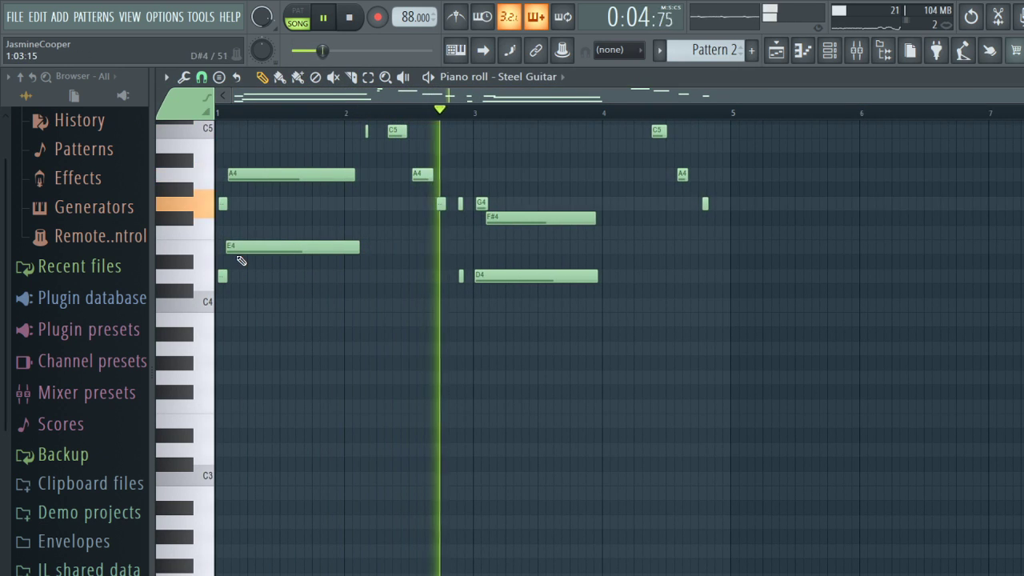
key("ctrl+a")
key("shift+Left")
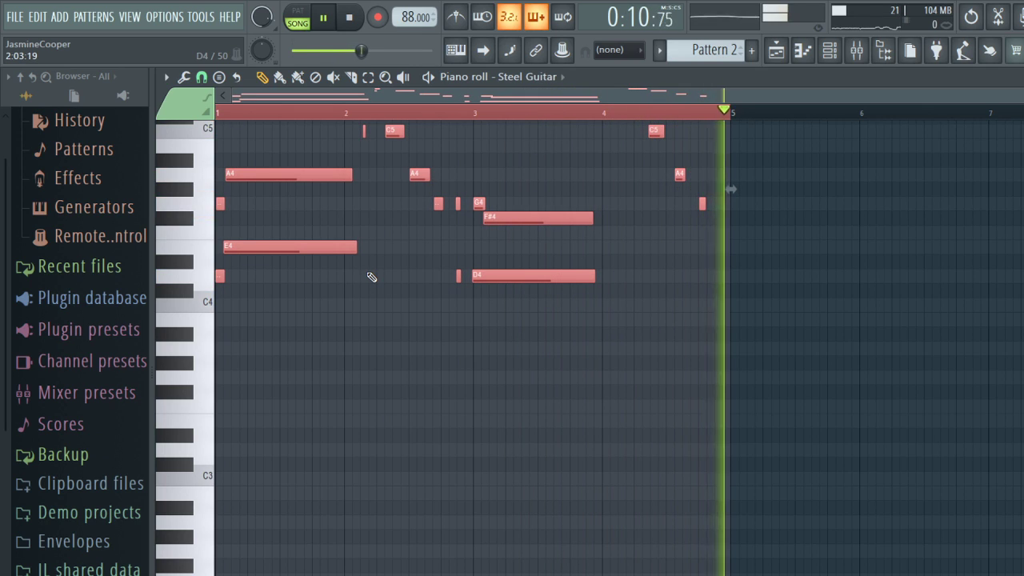
Step: Deselect the notes, shift the long A4 note in bar 1 slightly earlier, and play the part back
scroll(292, 267, "up", 3)
key("space")
key("b")
left_click(253, 190)
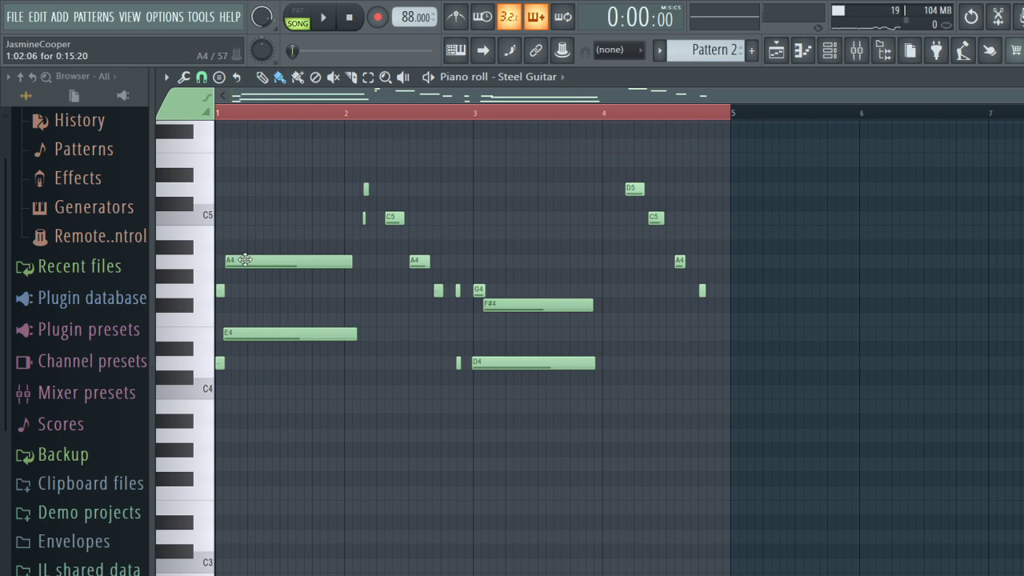
key("space")
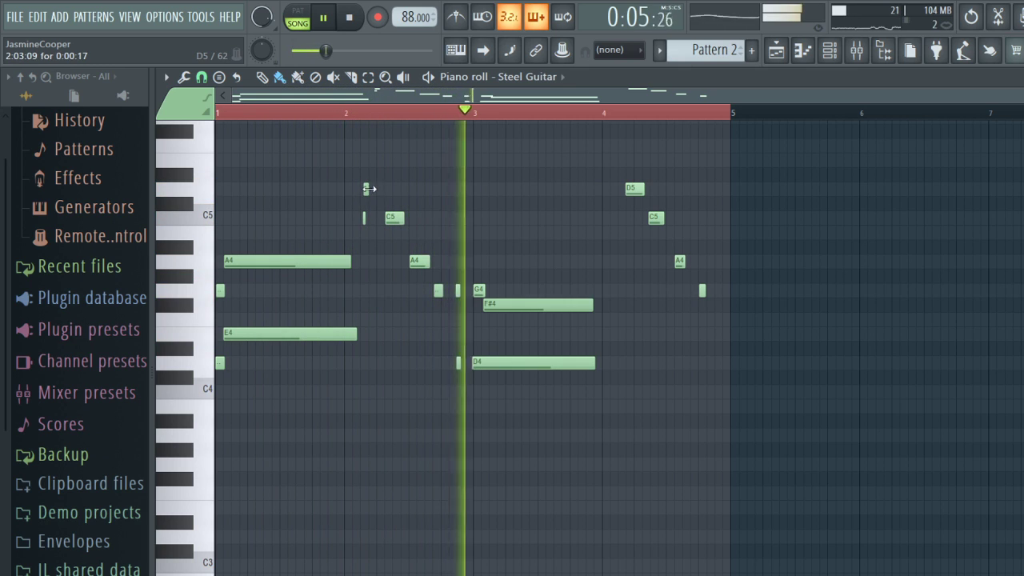
Step: Lengthen the short D5 note in bar 2 slightly, trim the end of bar 1's long E4 note, and replay the part
left_click_drag(369, 189, 376, 192)
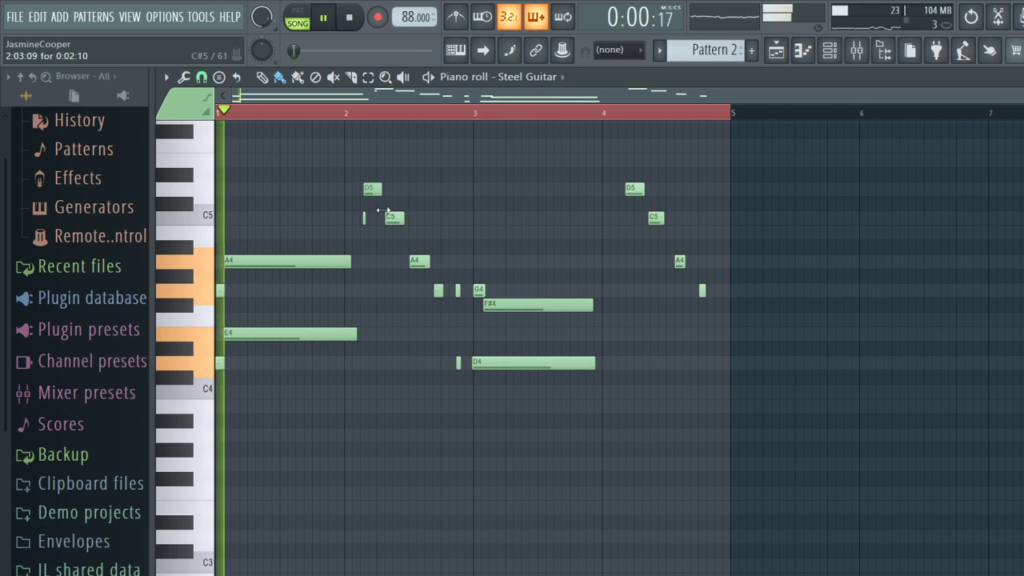
left_click_drag(360, 335, 357, 331)
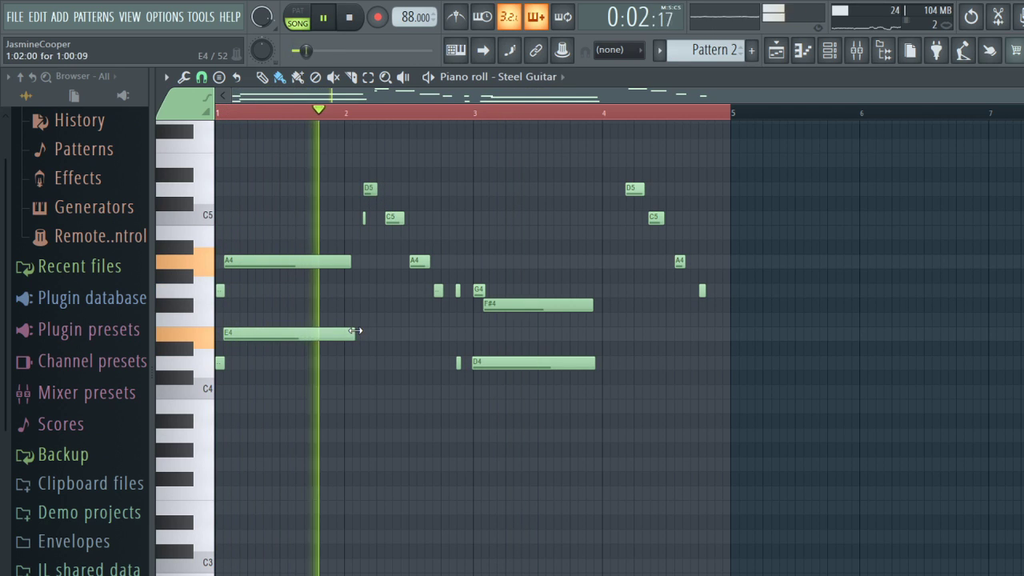
key("space")
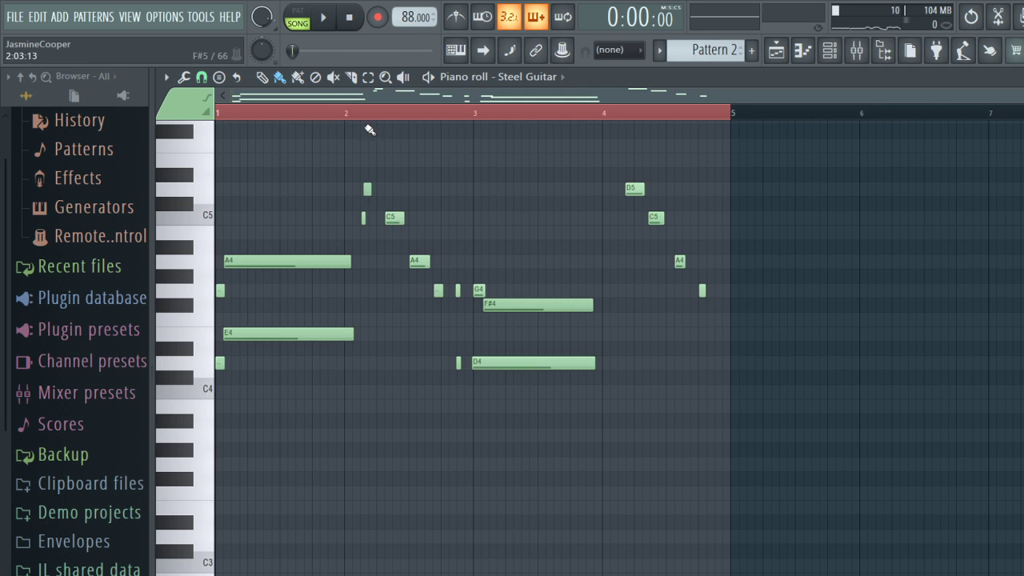
scroll(348, 151, "up", 3)
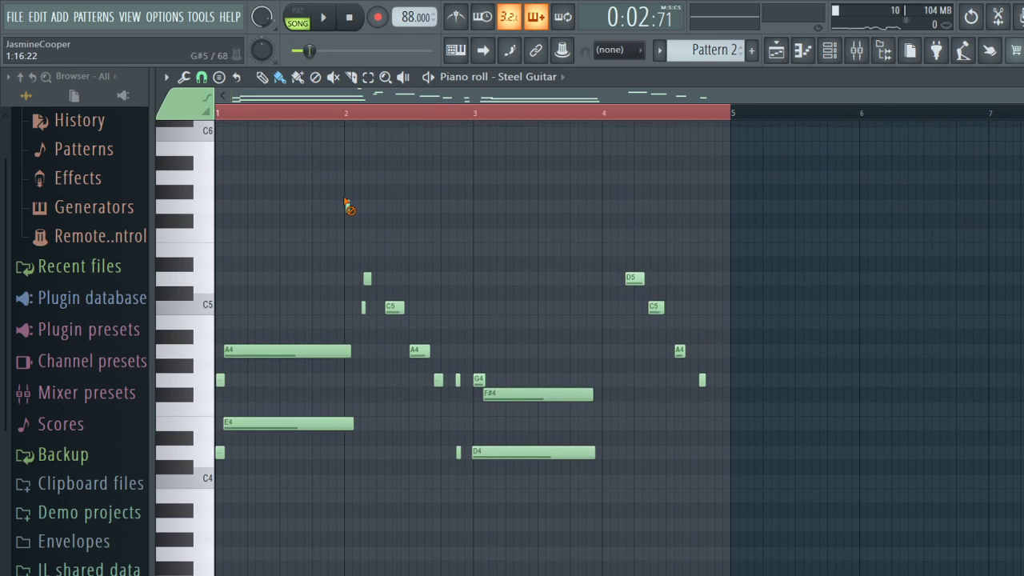
key("space")
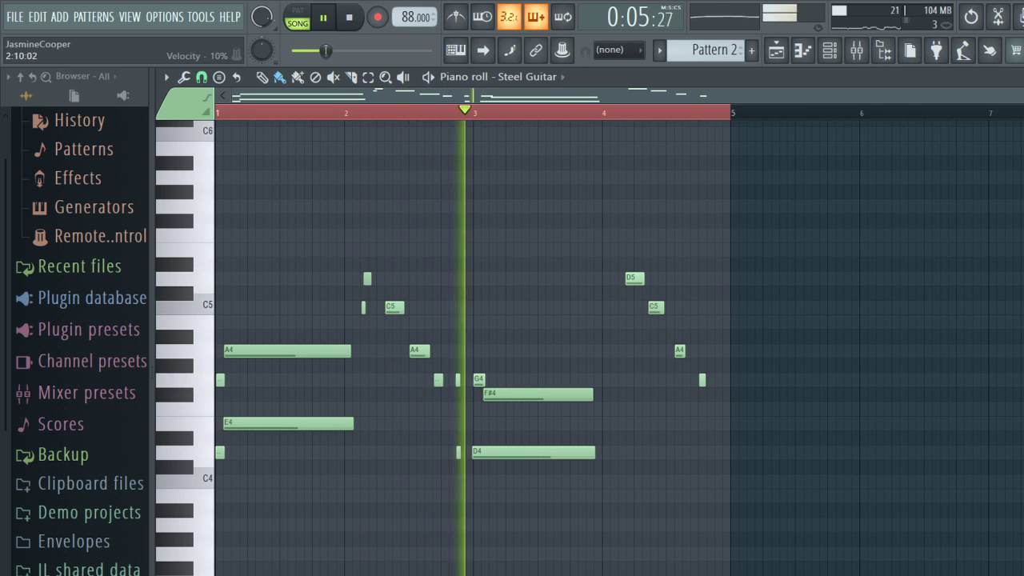
Step: Move the short D4 note just before bar 3 slightly earlier and check it during playback
key("space")
key("space")
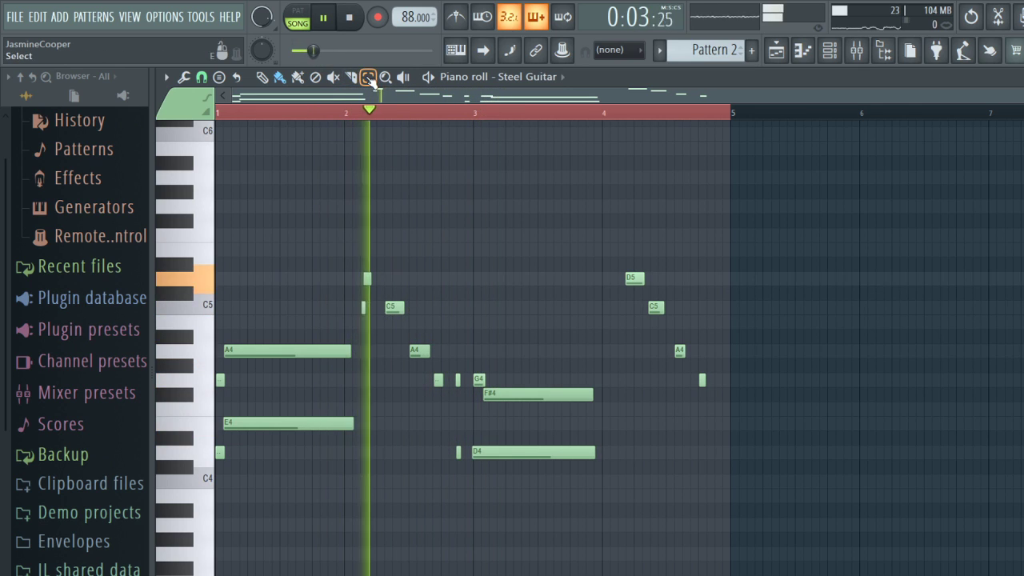
key("space")
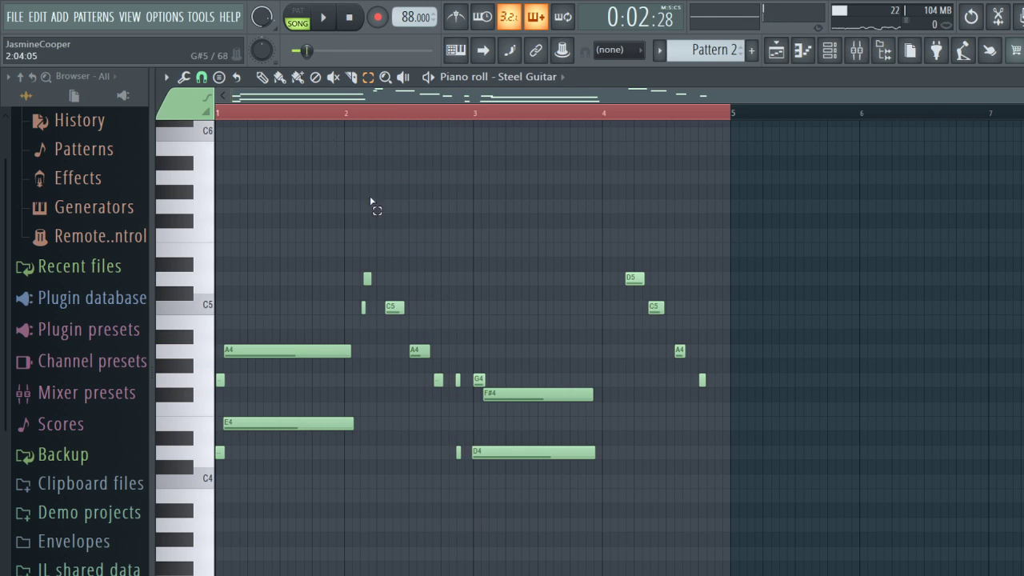
left_click(451, 453)
key("space")
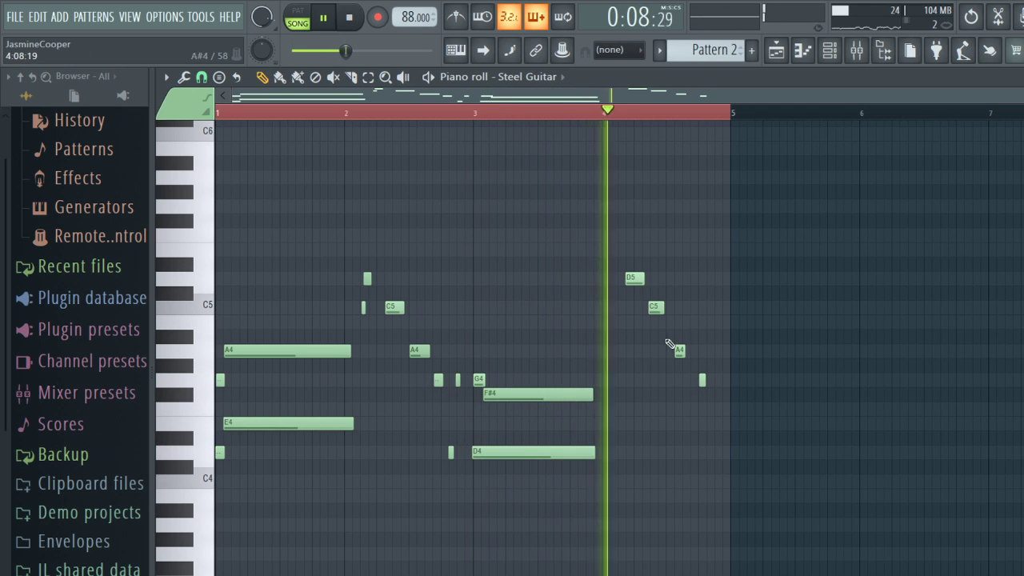
Step: Nudge the D5, C5, A4 and G4 notes in bar 4 slightly earlier, and lengthen the short D4 note before bar 3
left_click_drag(633, 280, 626, 277)
left_click(368, 77)
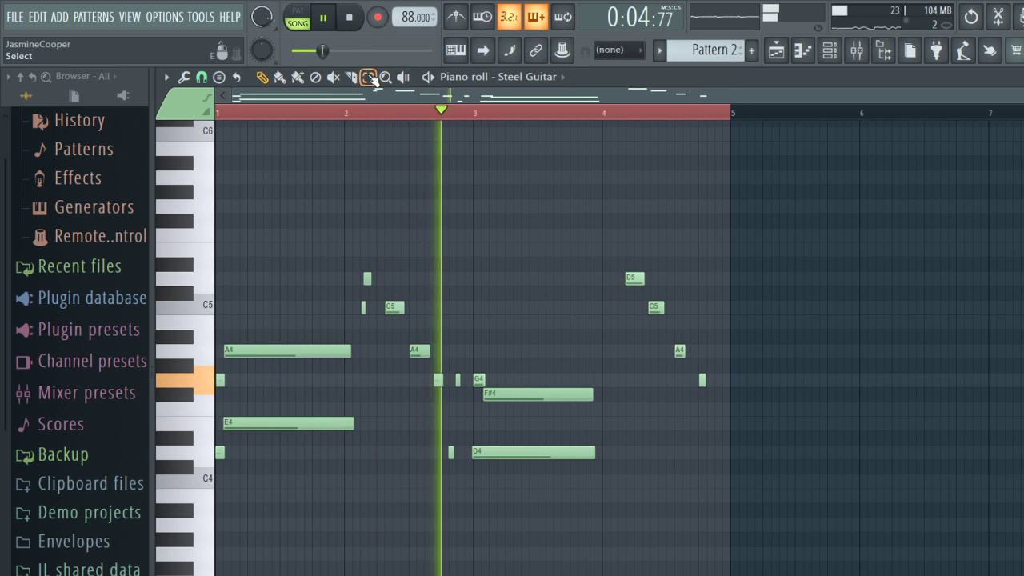
left_click_drag(594, 226, 737, 398)
left_click(262, 77)
key("shift+Left")
key("shift+Left")
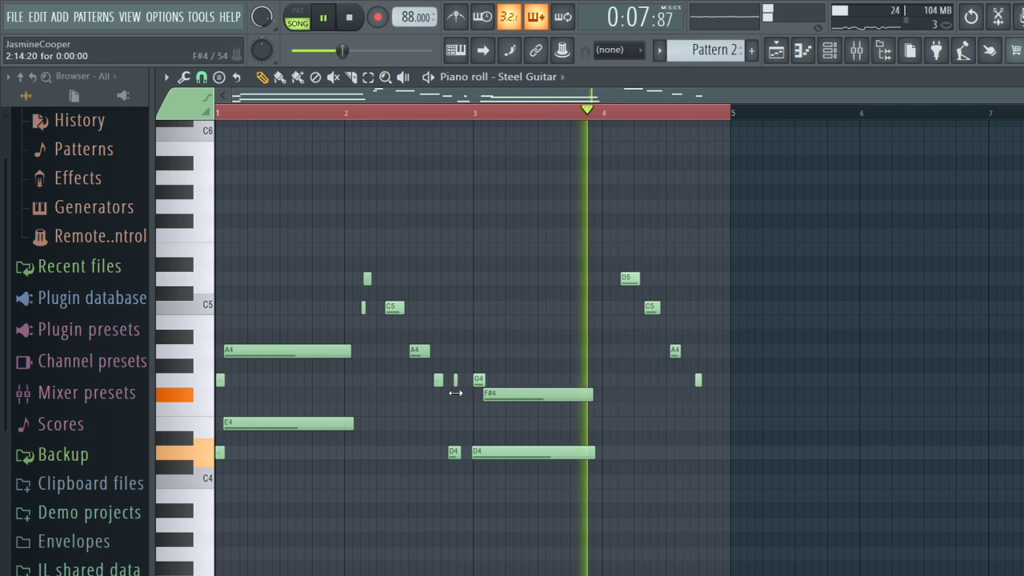
Step: Add a short C5 note just ahead of the D5 in bar 4, shorten that D5, and play the part
key("space")
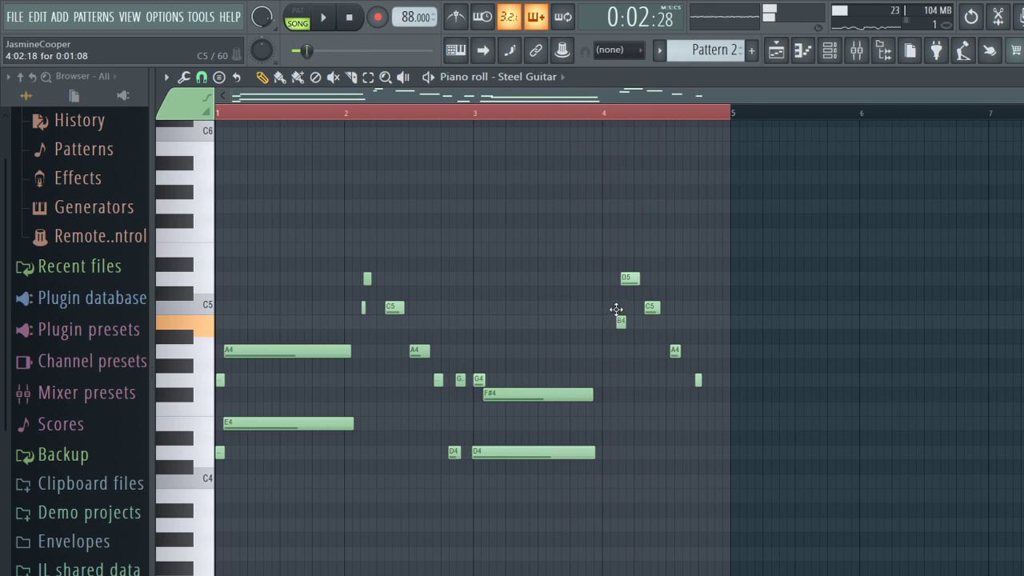
left_click_drag(616, 310, 610, 301)
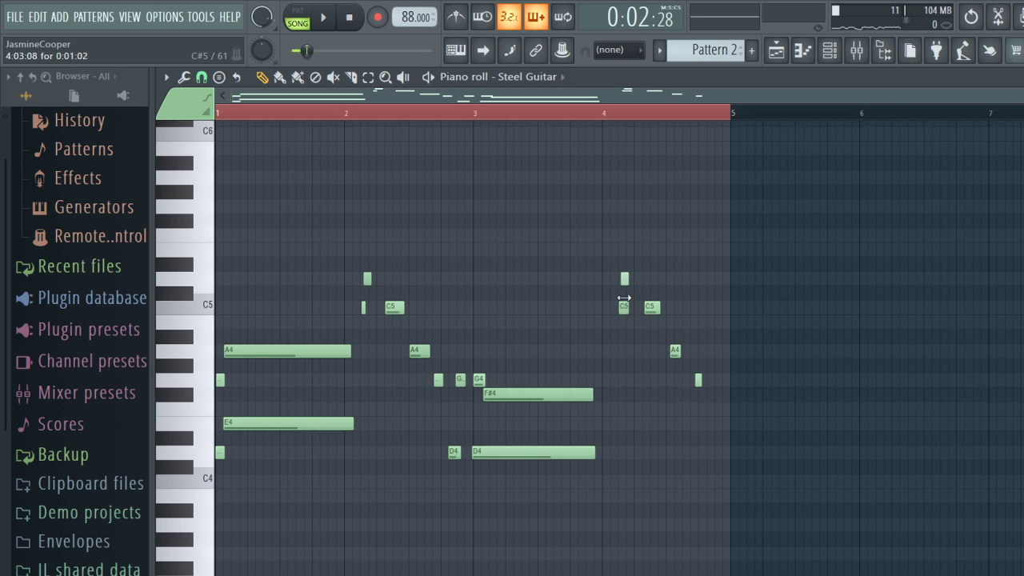
key("space")
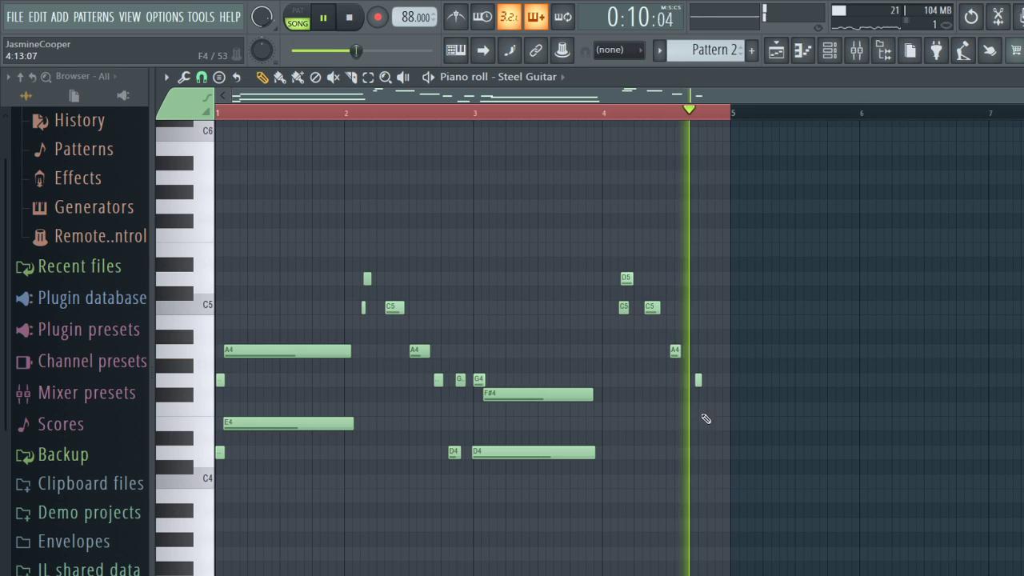
Step: Add short C5, B4 and G4 notes at the end of bar 4 and play the ending back
key("space")
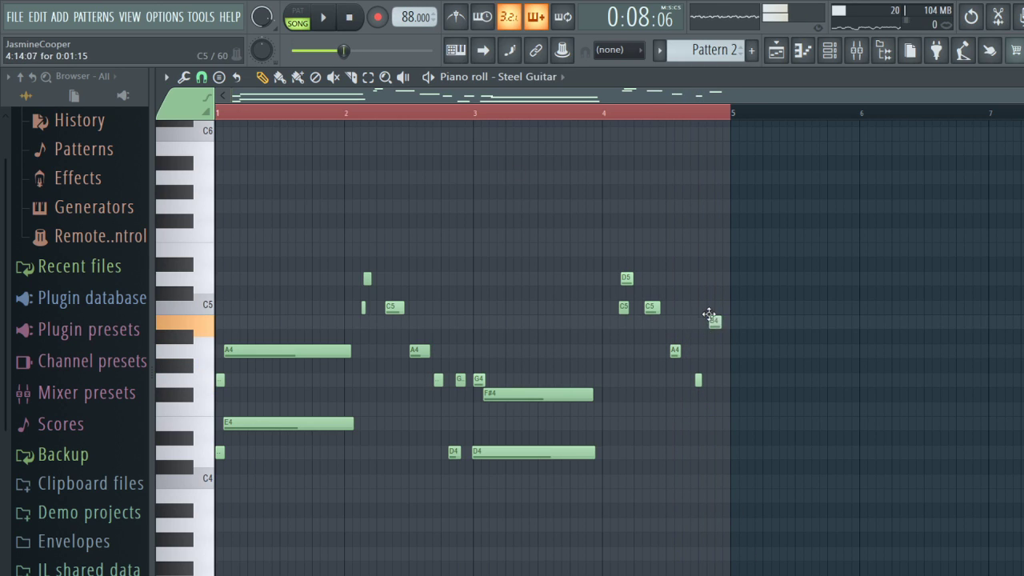
left_click_drag(709, 317, 711, 304)
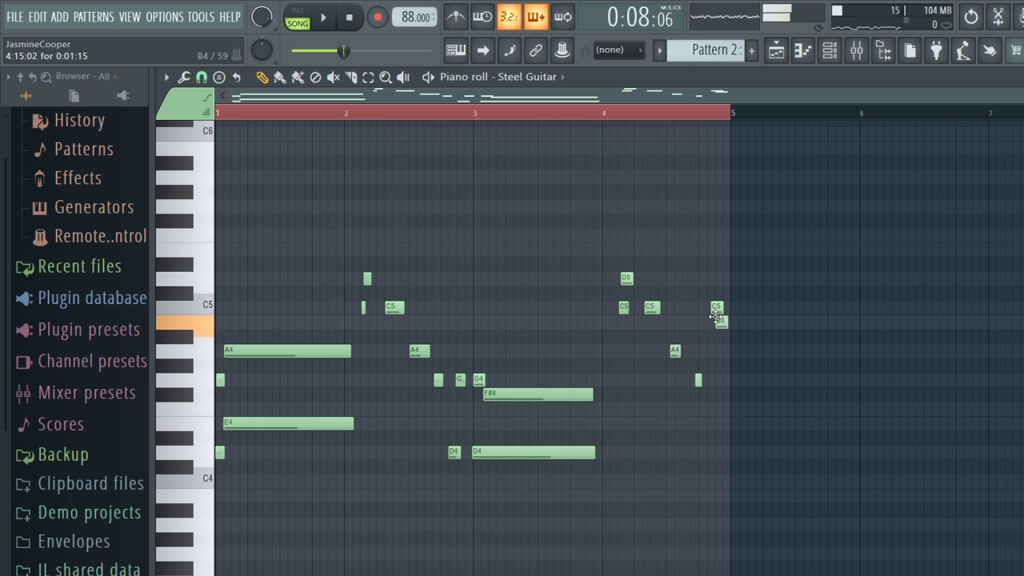
left_click_drag(718, 374, 725, 389)
key("space")
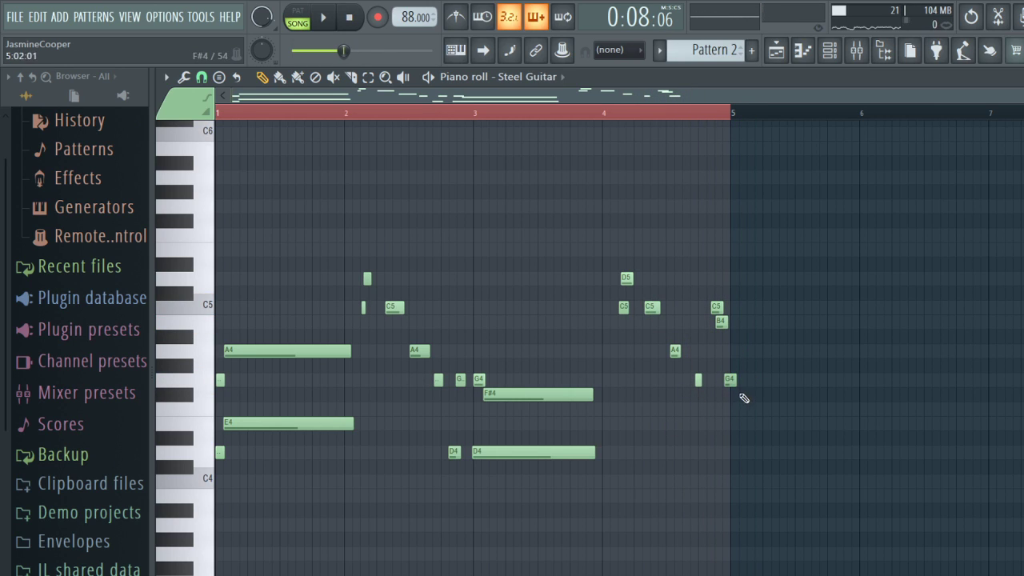
key("space")
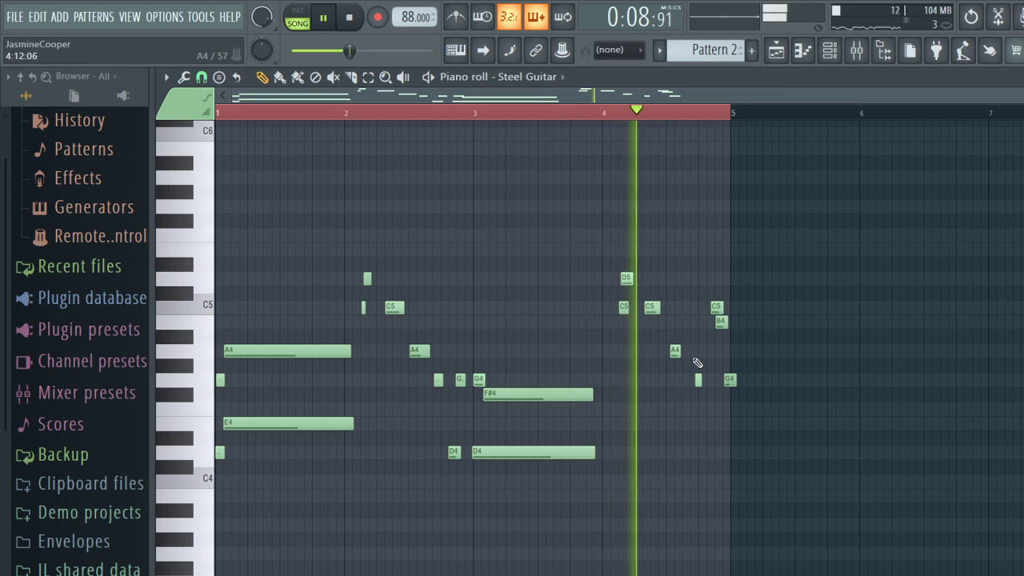
Step: Nudge the A4 and the short G4 in the middle of bar 4 slightly earlier, checking them during playback
left_click(368, 77)
key("space")
left_click_drag(664, 330, 728, 389)
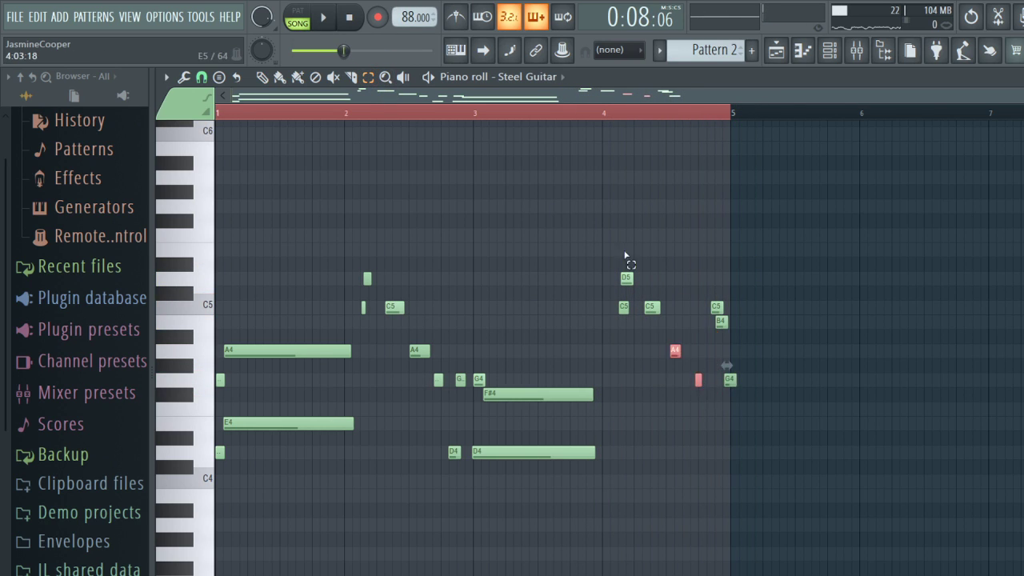
key("space")
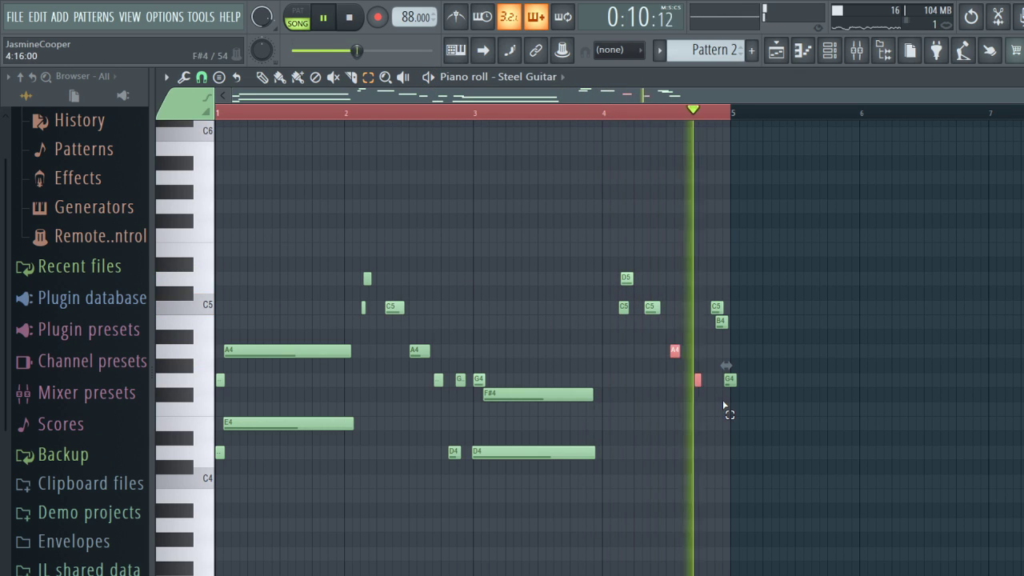
left_click(674, 352)
key("space")
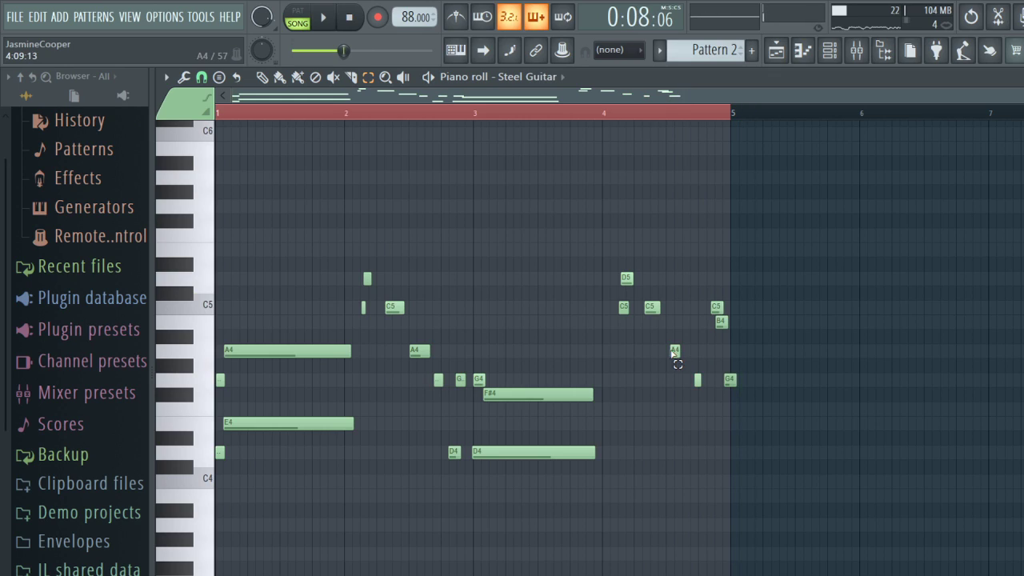
left_click_drag(670, 331, 699, 409)
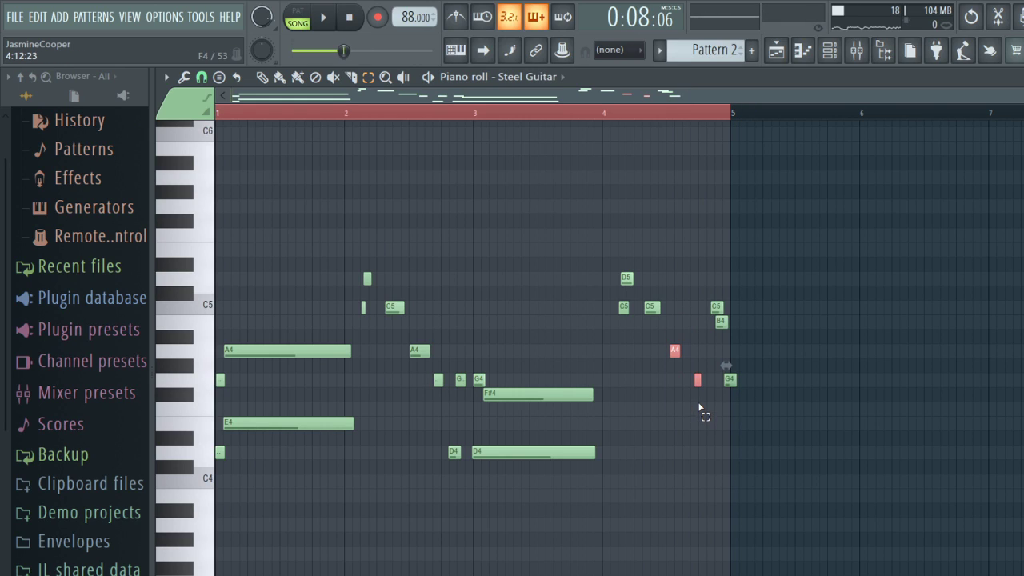
Step: Move the final G4 at the bar 5 line slightly later and trim its length
left_click(262, 76)
left_click(704, 431)
left_click(730, 380)
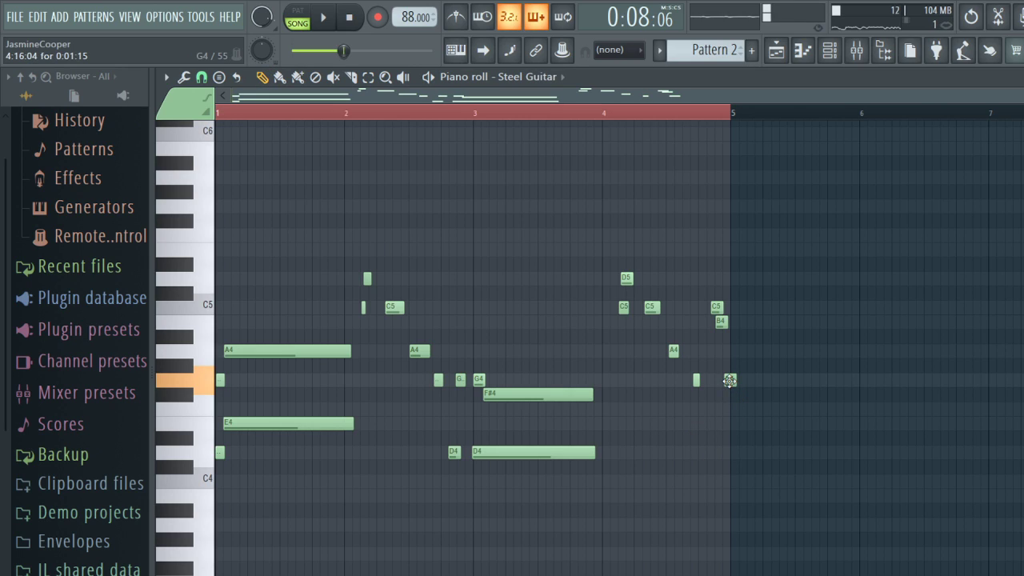
left_click_drag(730, 381, 731, 382)
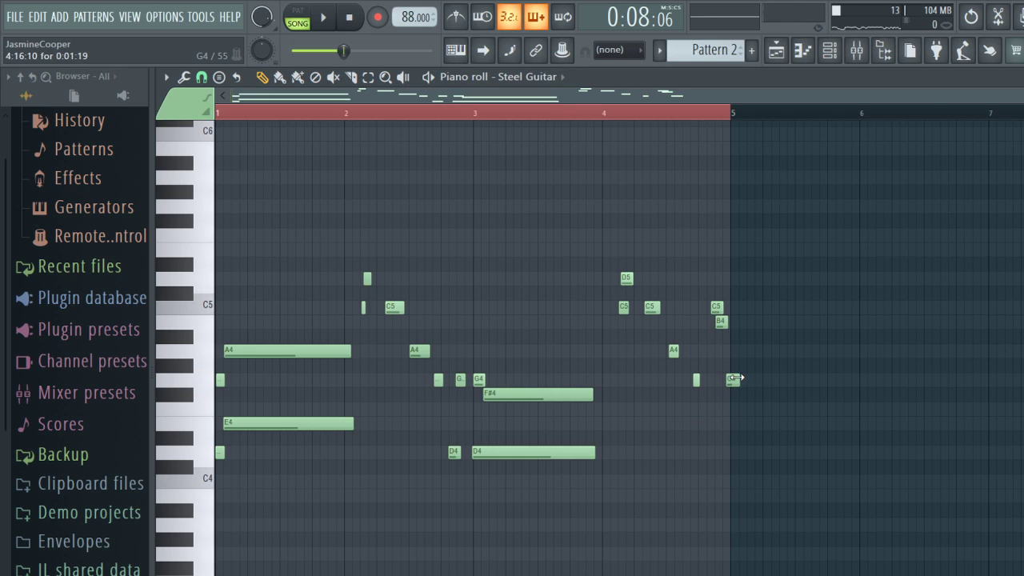
Step: Place a copy of Pattern 2 at bar 5 on Track 2 and make it a separate clone
left_click(777, 50)
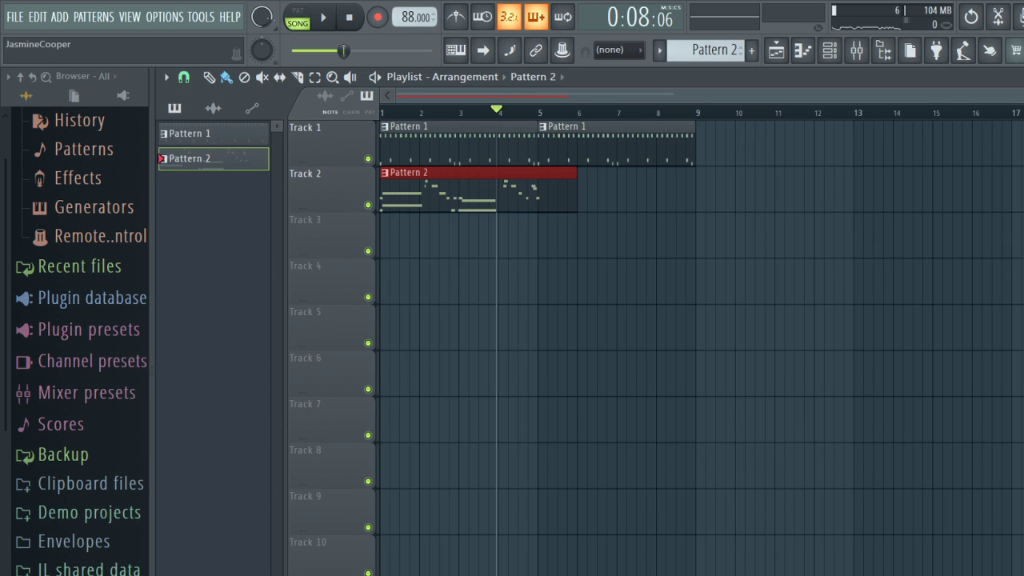
mouse_move(538, 240)
left_mouse_down()
mouse_move(555, 253)
mouse_move(564, 205)
mouse_move(556, 179)
mouse_move(569, 191)
mouse_move(532, 182)
left_mouse_up()
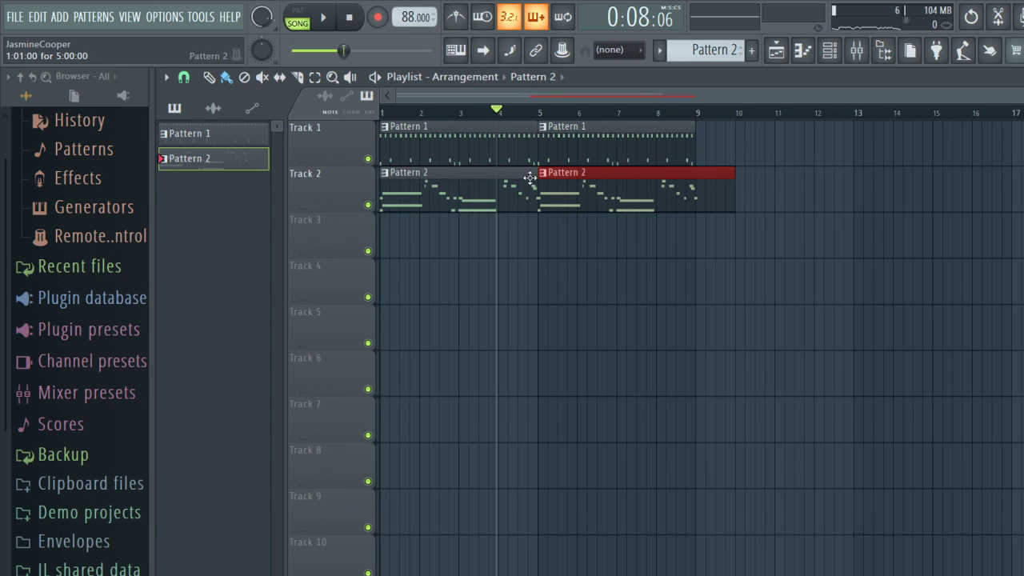
key("ctrl+shift+c")
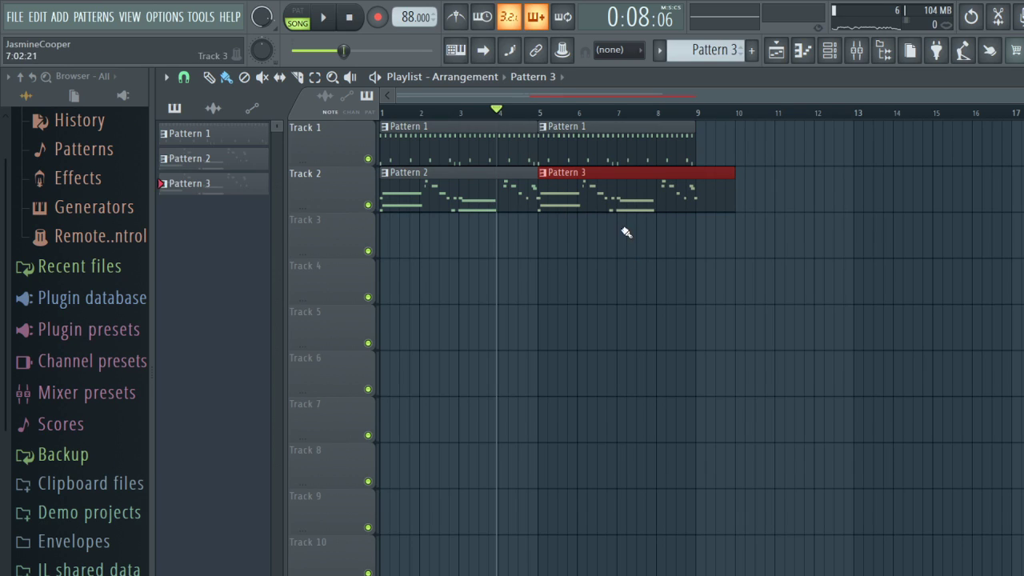
Step: Delete every note after the opening G4, D4, A4 and E4 in the cloned pattern and play it
double_click(620, 206)
left_click_drag(581, 96, 724, 313)
left_click(373, 78)
left_click_drag(758, 530, 365, 189)
key("Delete")
key("space")
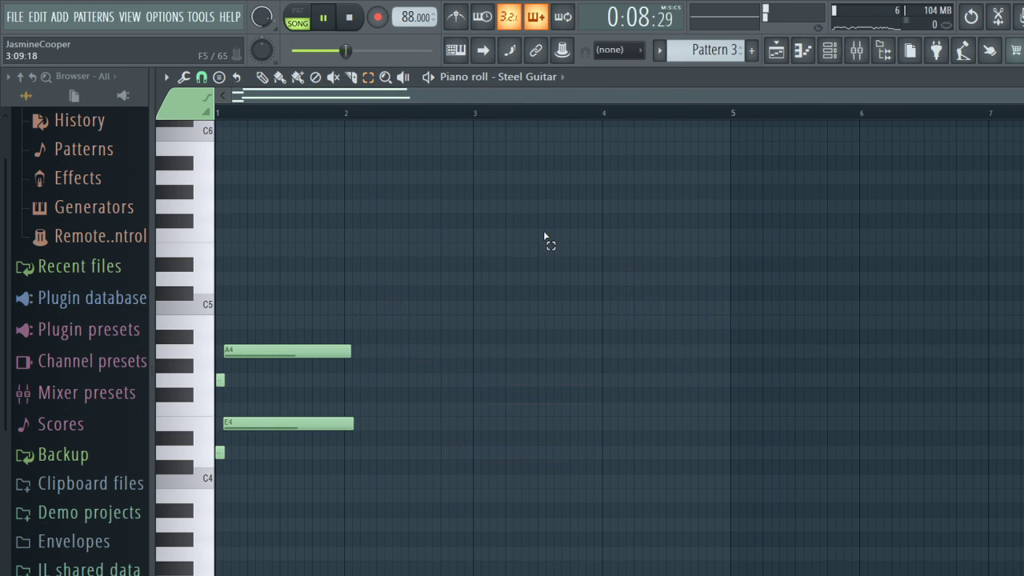
Step: Play the arrangement from bar 1 and follow Pattern 2's steel guitar notes in the piano roll
left_click(776, 51)
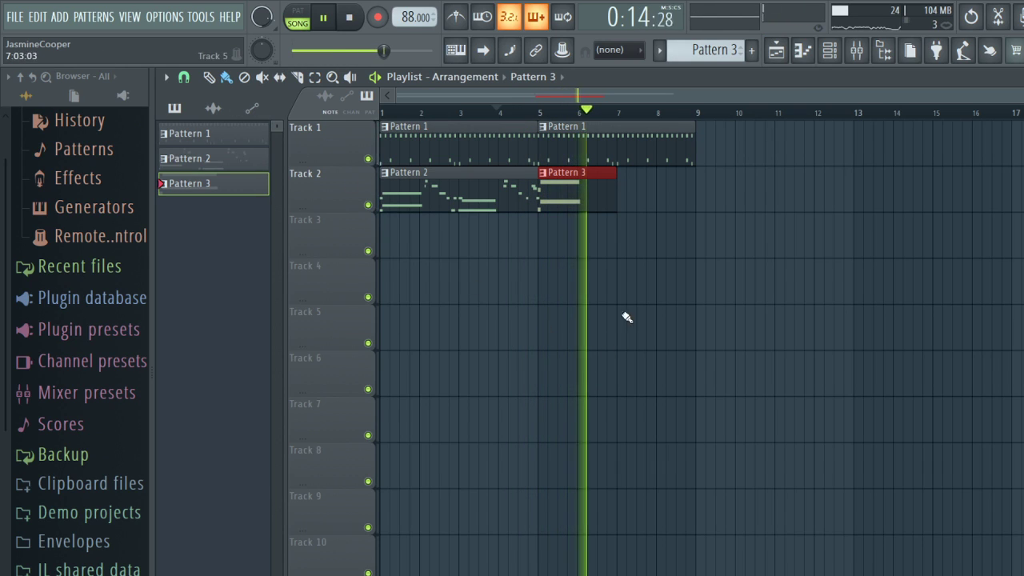
key("space")
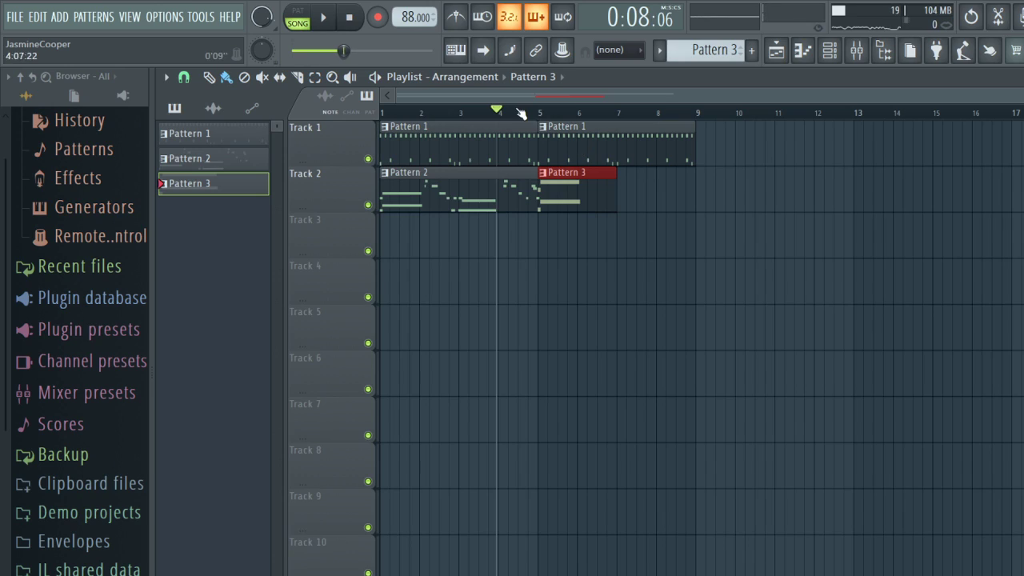
left_click(389, 117)
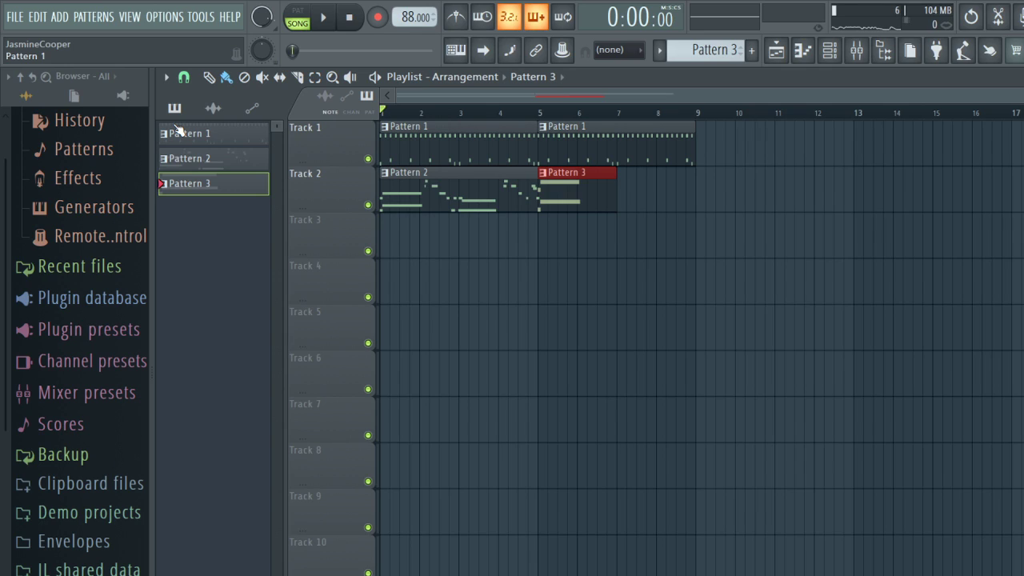
key("space")
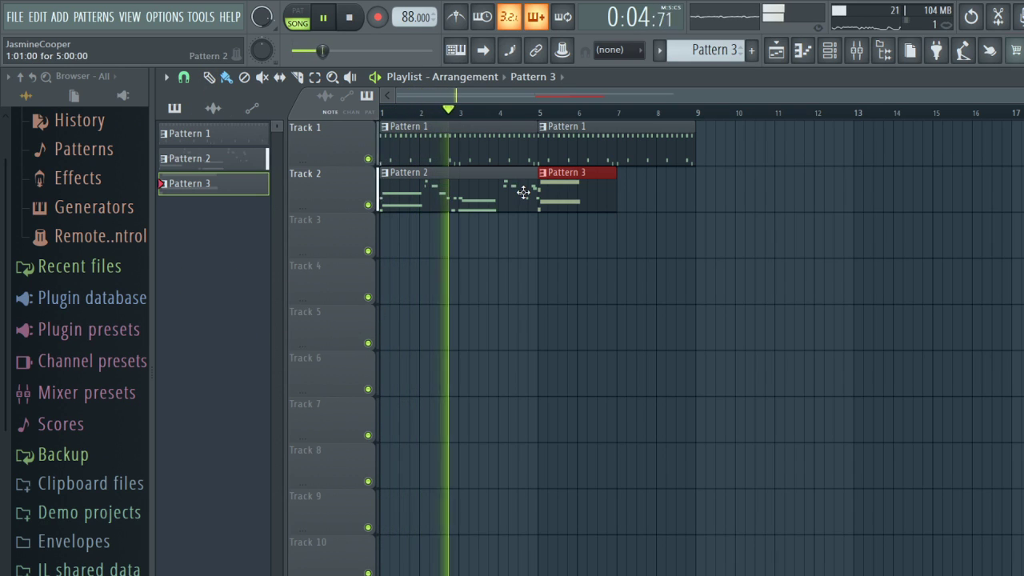
double_click(477, 189)
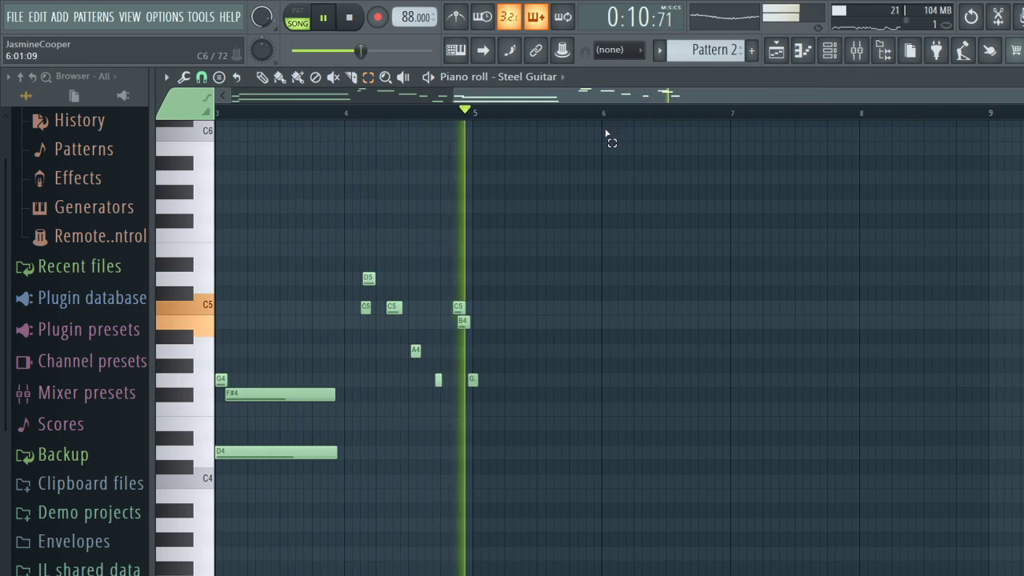
left_click(776, 51)
key("space")
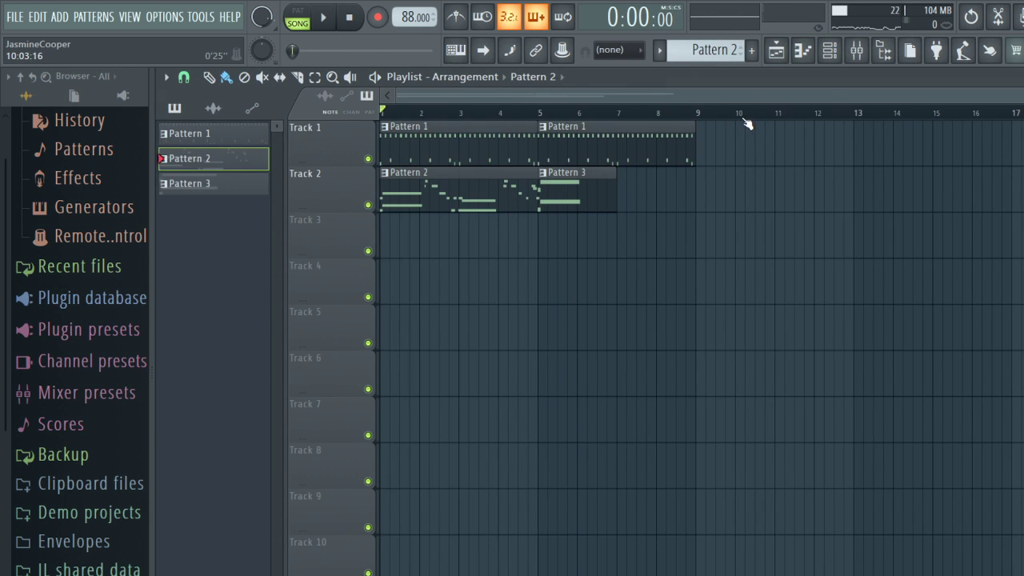
Step: Set the playback position to bar 5 and delete the Pattern 3 clip from Track 2
left_click(536, 110)
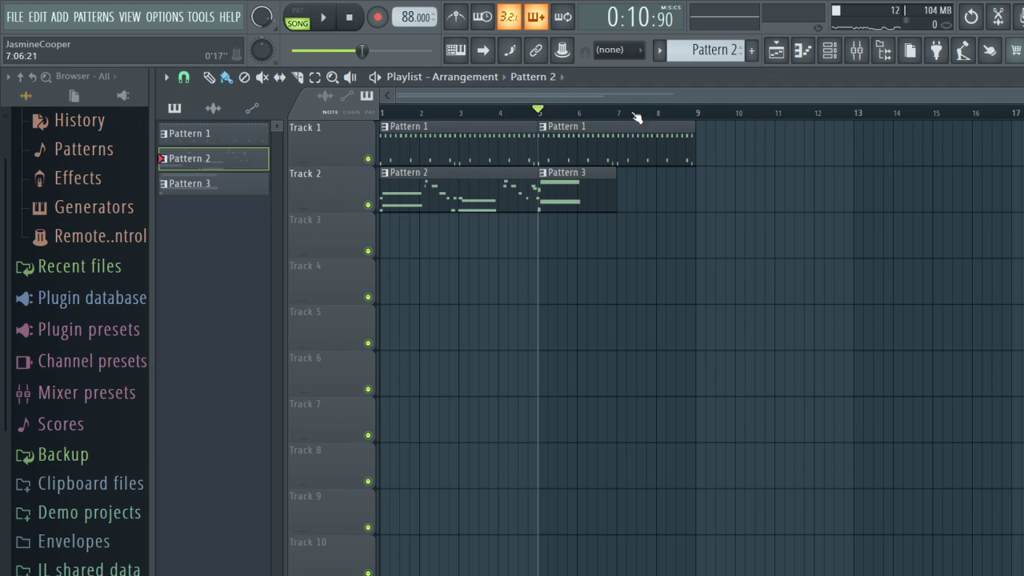
left_click(827, 59)
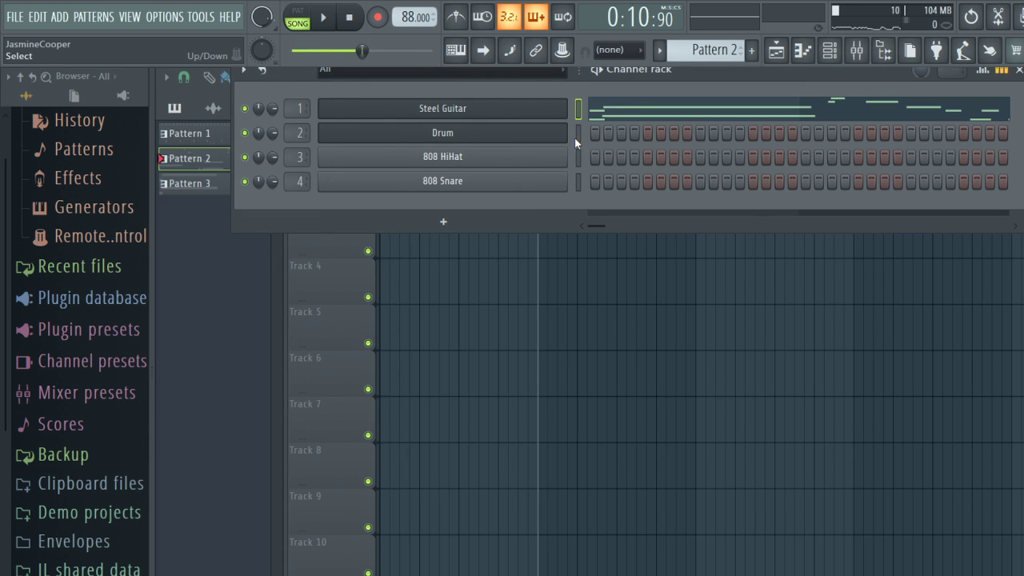
left_click(546, 162)
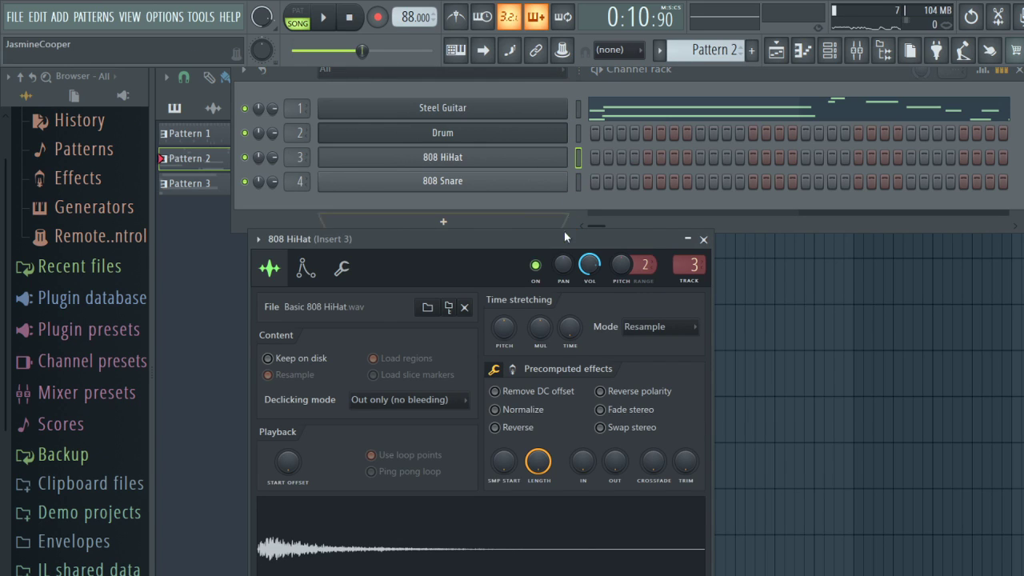
left_click(776, 49)
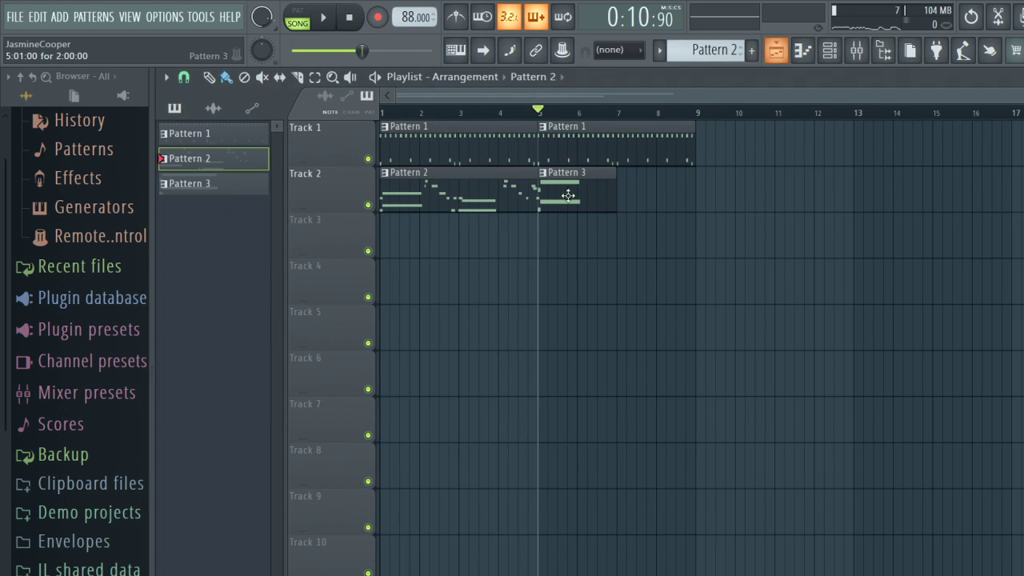
right_click(592, 205)
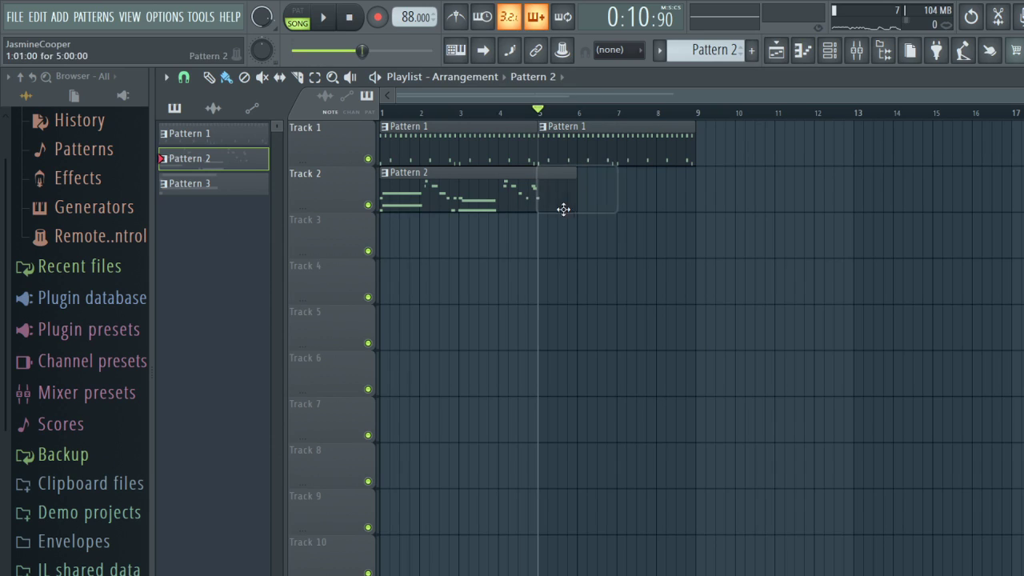
Step: Place the updated Pattern 2 at bar 5 on Track 2, clone it for separate editing and play it briefly
left_click_drag(552, 242, 560, 178)
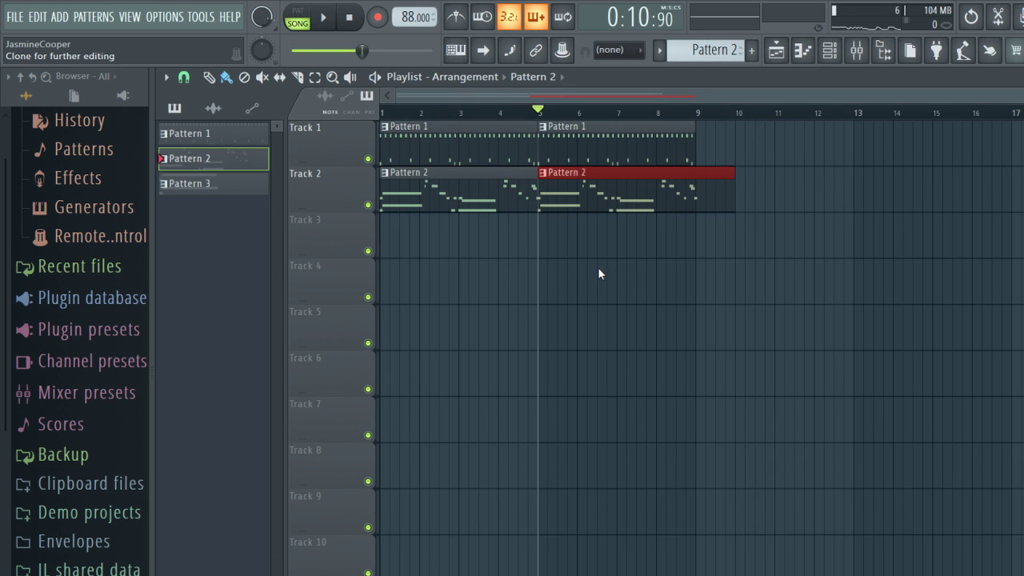
key("shift+ctrl+c")
key("space")
key("space")
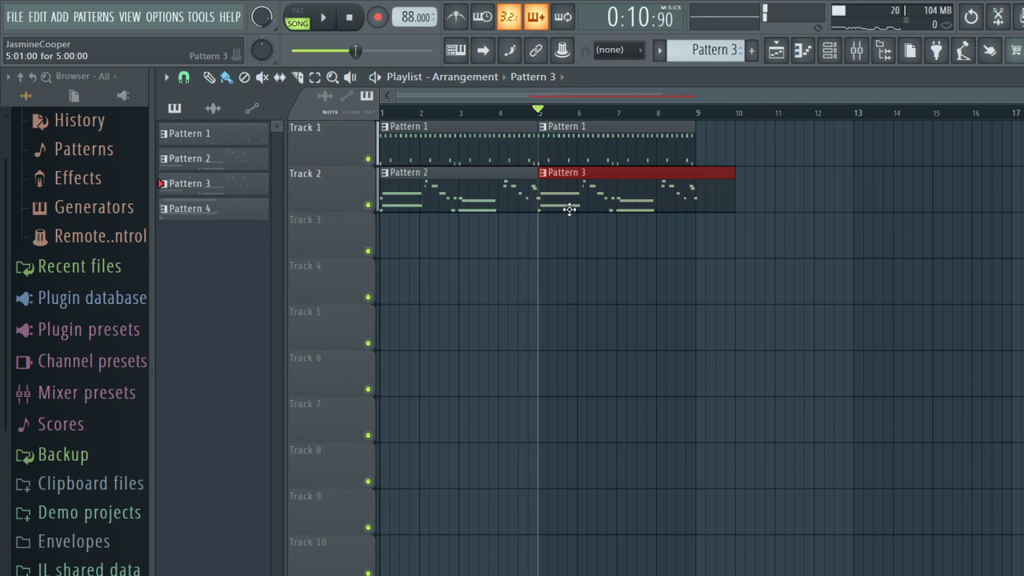
Step: Nudge the long A4 and E4 notes in bar 1 of the new clone slightly earlier
double_click(573, 206)
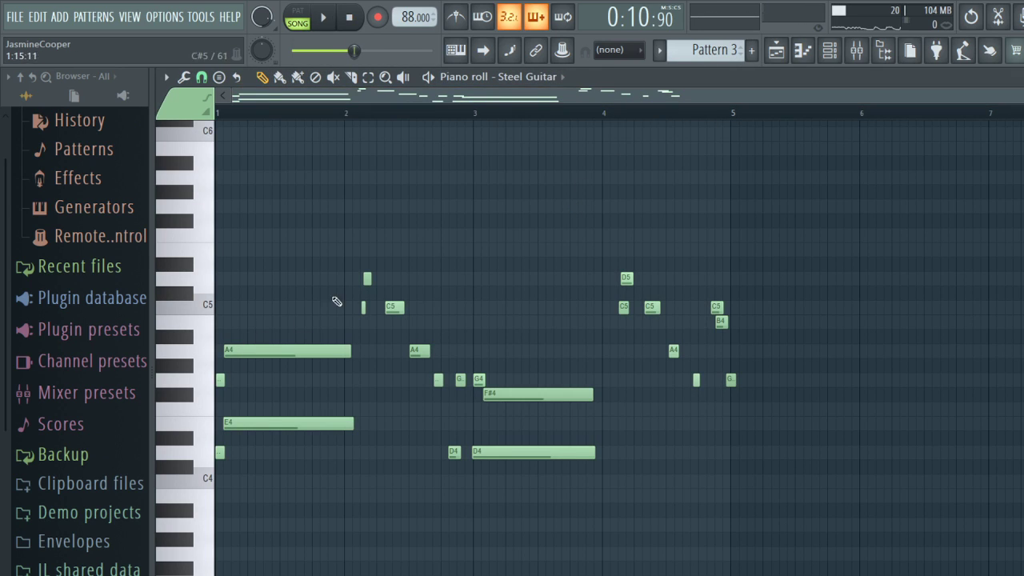
left_click_drag(271, 347, 251, 352)
left_click(237, 424)
left_click_drag(236, 424, 234, 425)
Step: Delete all steel guitar notes after the long A4 and E4, including the short C5 in bar 2
left_click_drag(370, 142, 836, 492)
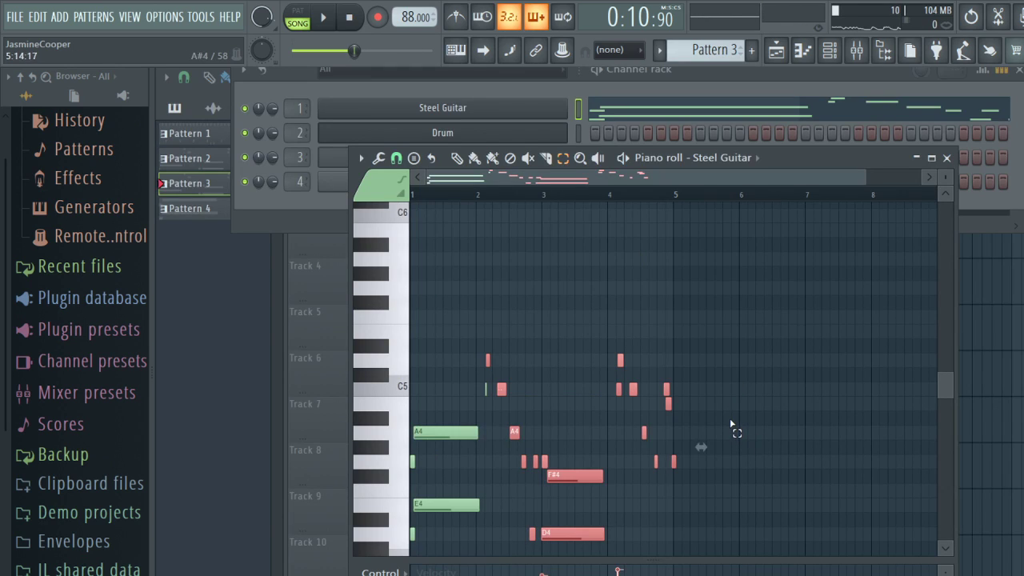
left_click(932, 158)
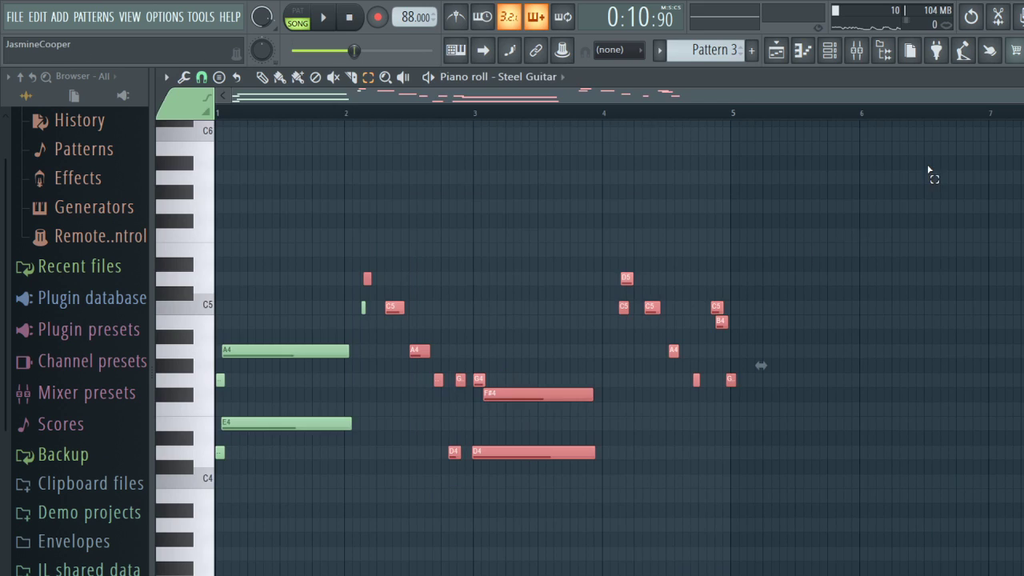
key("Delete")
left_click(363, 308, "ctrl")
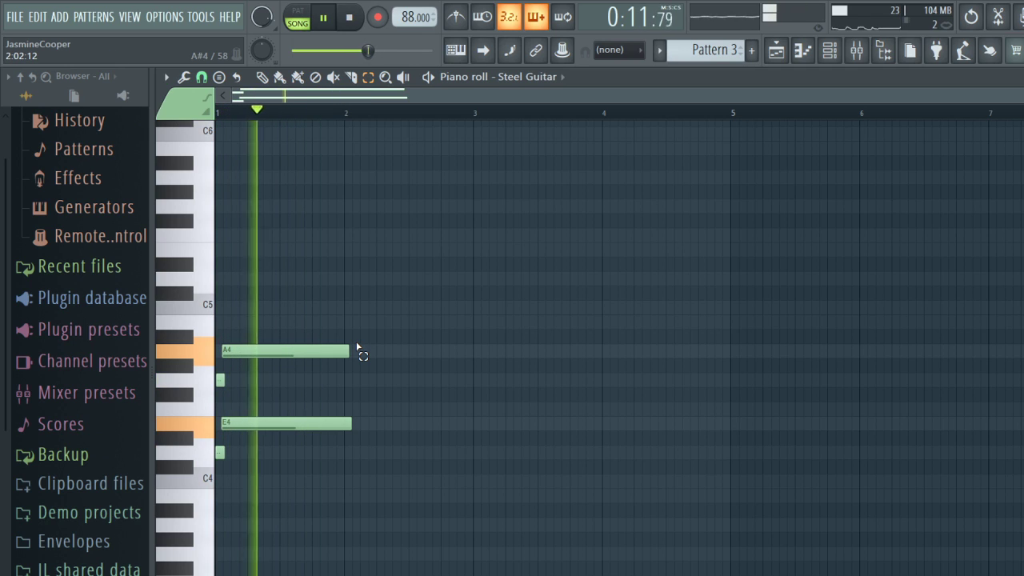
Step: Play back the remaining opening notes of Pattern 3 from bar 5 of the song
key("space")
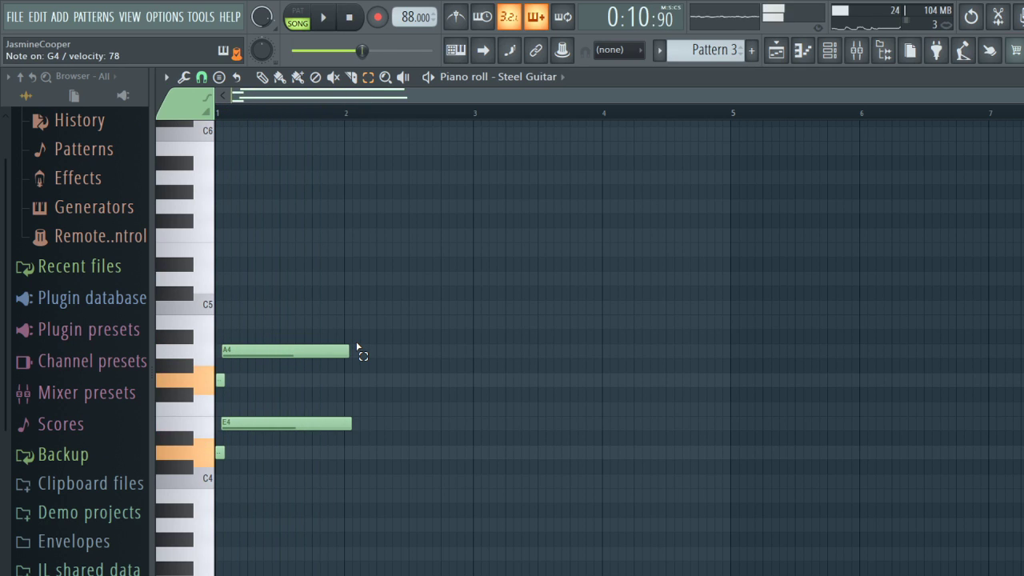
key("space")
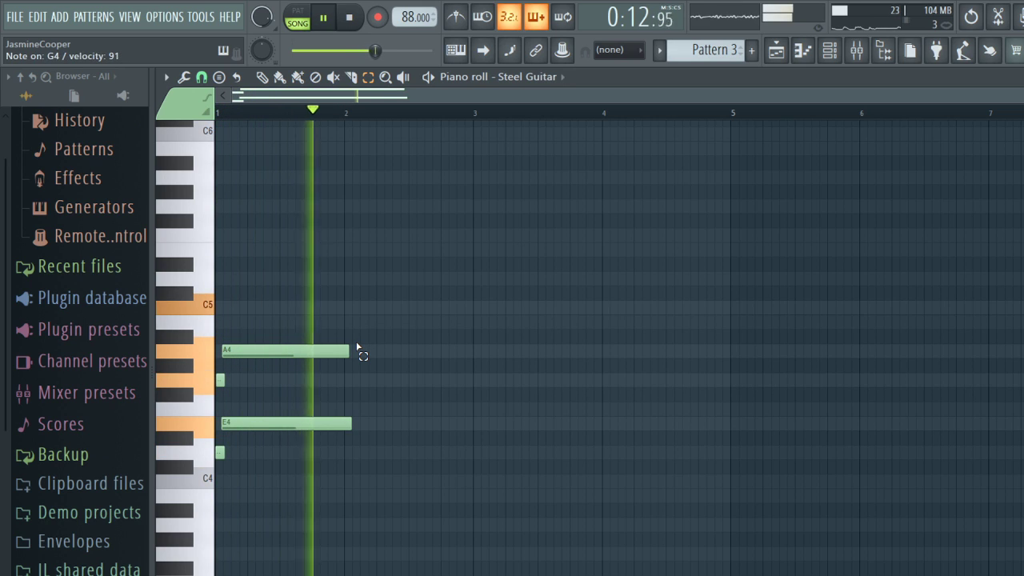
key("space")
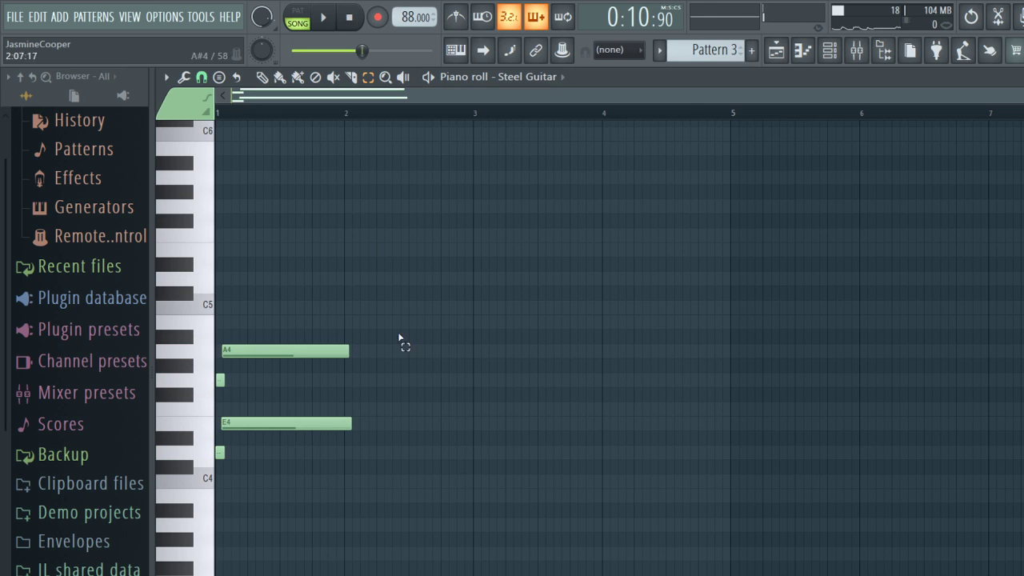
Step: Shorten the A4 and E4 notes together to about half a bar and play the pattern back
left_click_drag(270, 288, 375, 432)
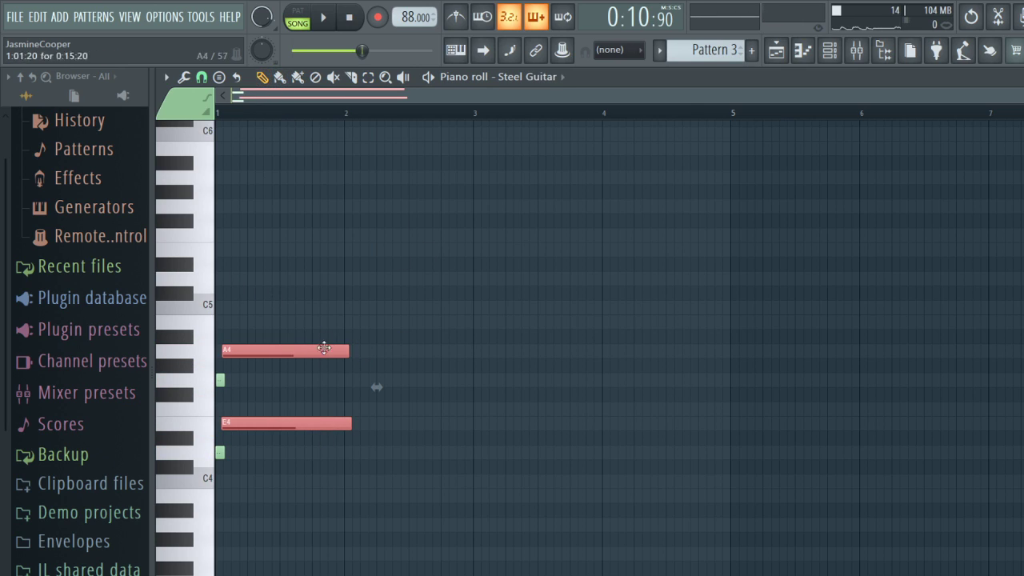
left_click_drag(340, 356, 287, 369)
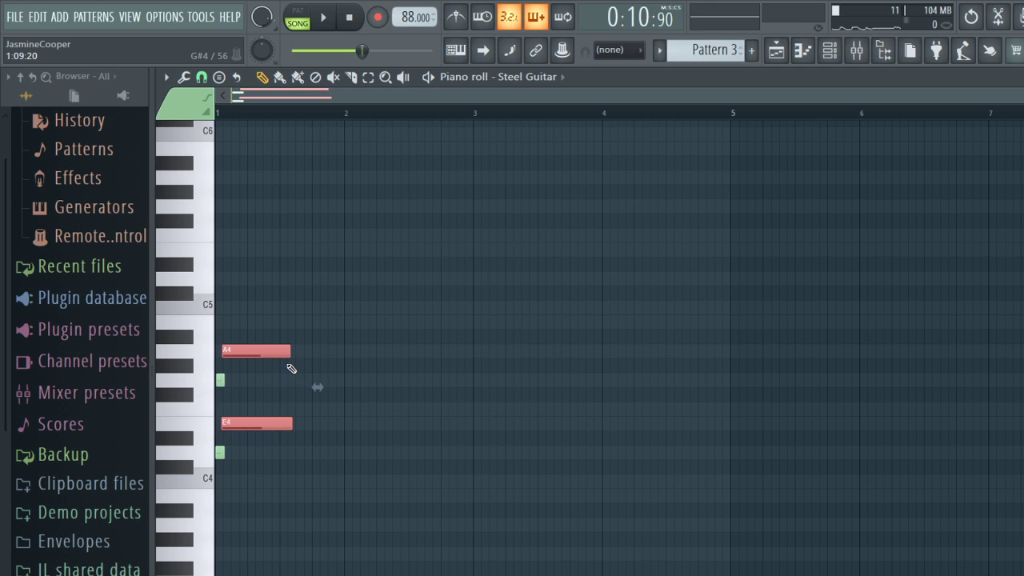
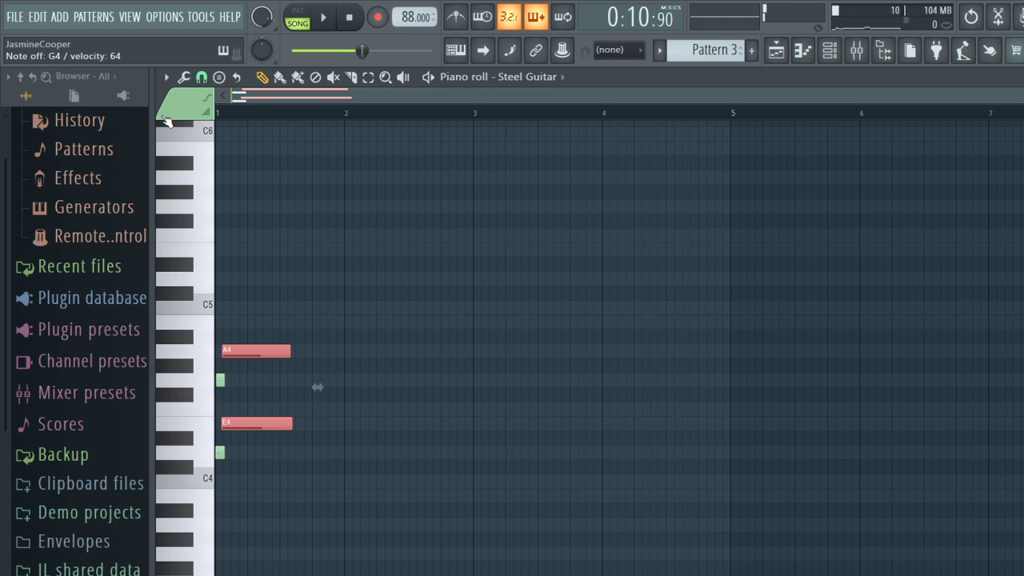
key("space")
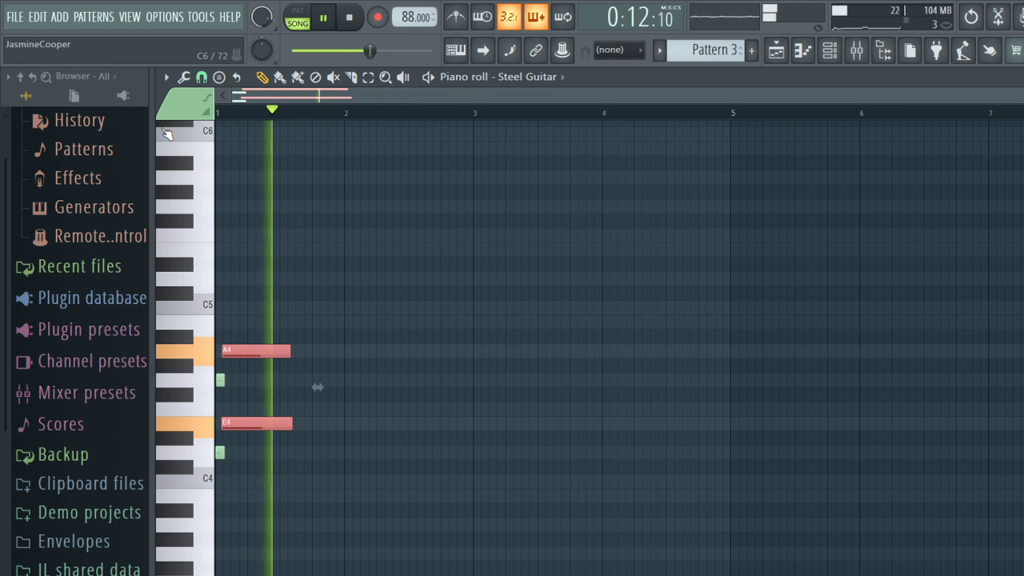
key("space")
key("space")
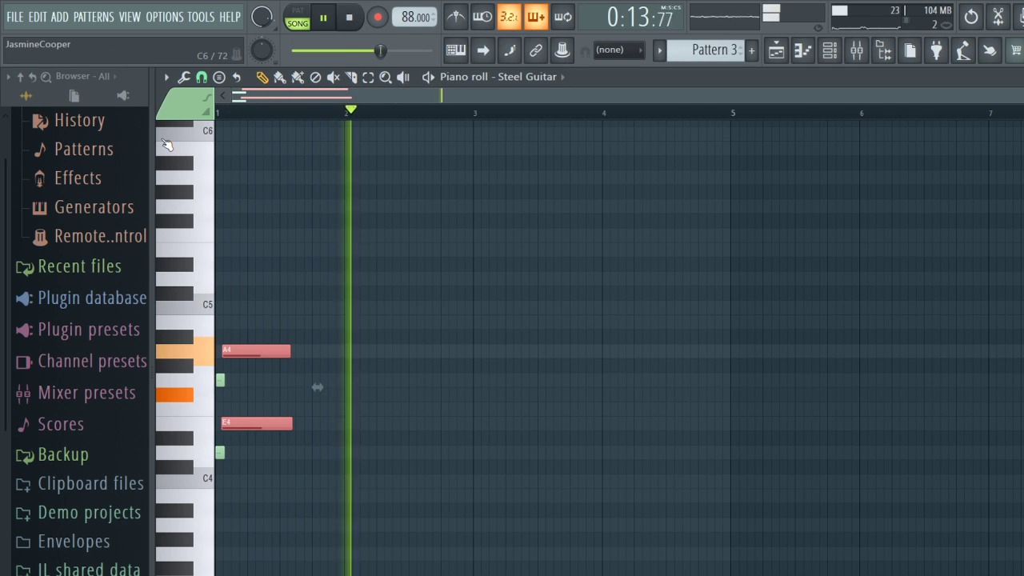
Step: Stop playback and record new steel guitar notes after the opening A4 and E4 of Pattern 3, ending on a long A4 and E4
key("space")
left_click(350, 17)
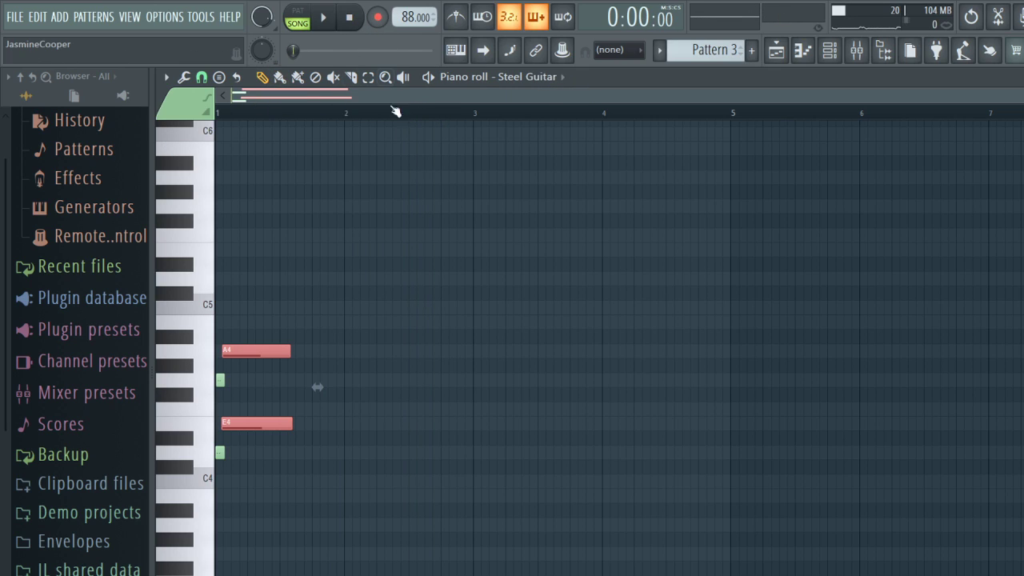
left_click(280, 112)
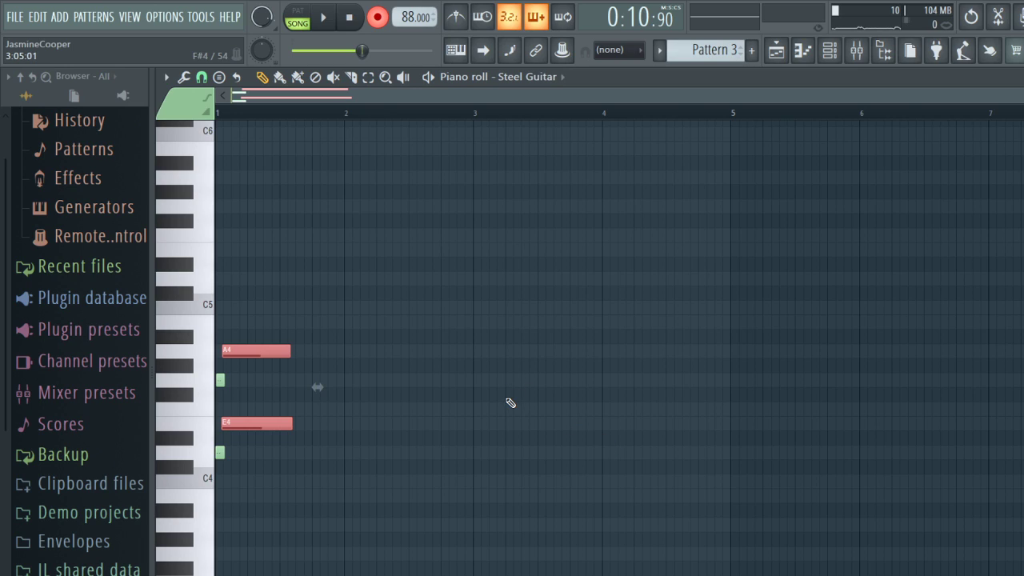
key("space")
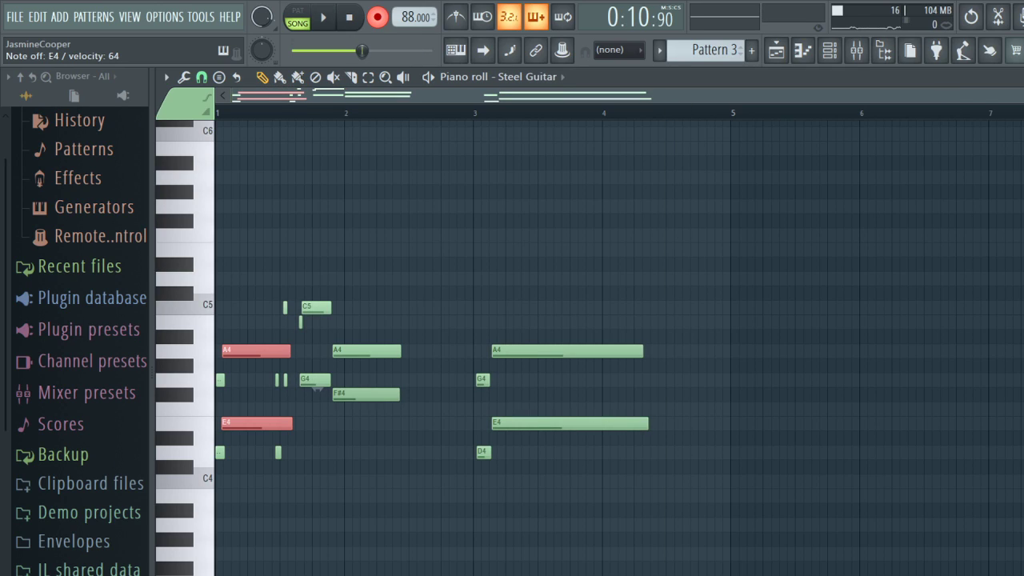
Step: Try out E5, D5 and D#5 on the steel guitar as opening notes for a fill, without recording
key("e")
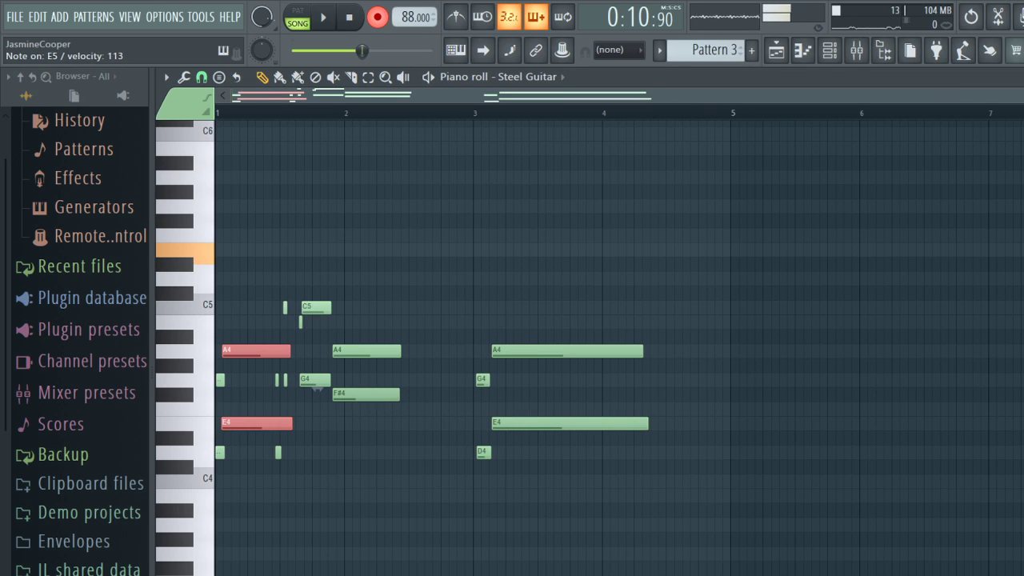
key("w")
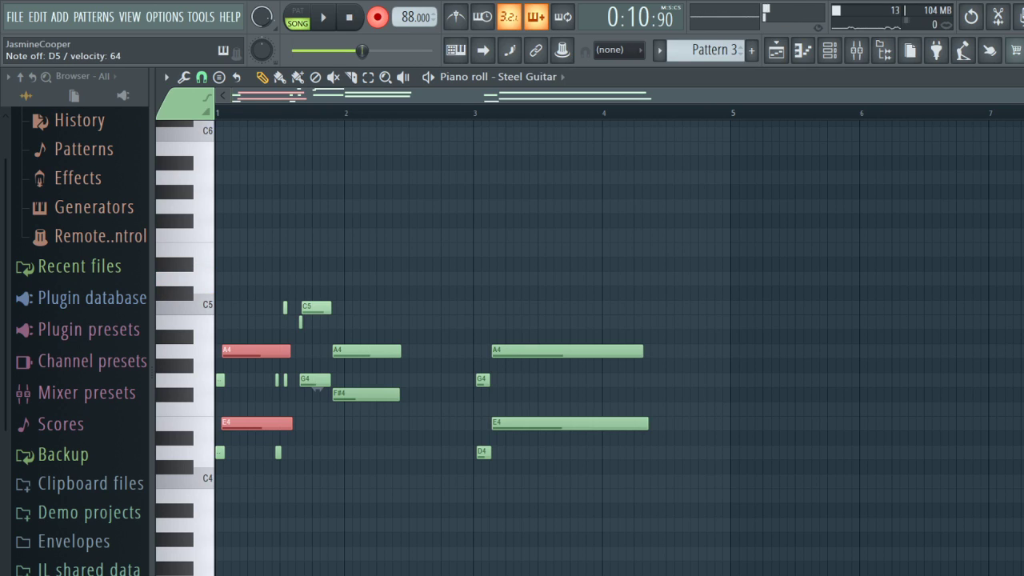
key("w")
key("3")
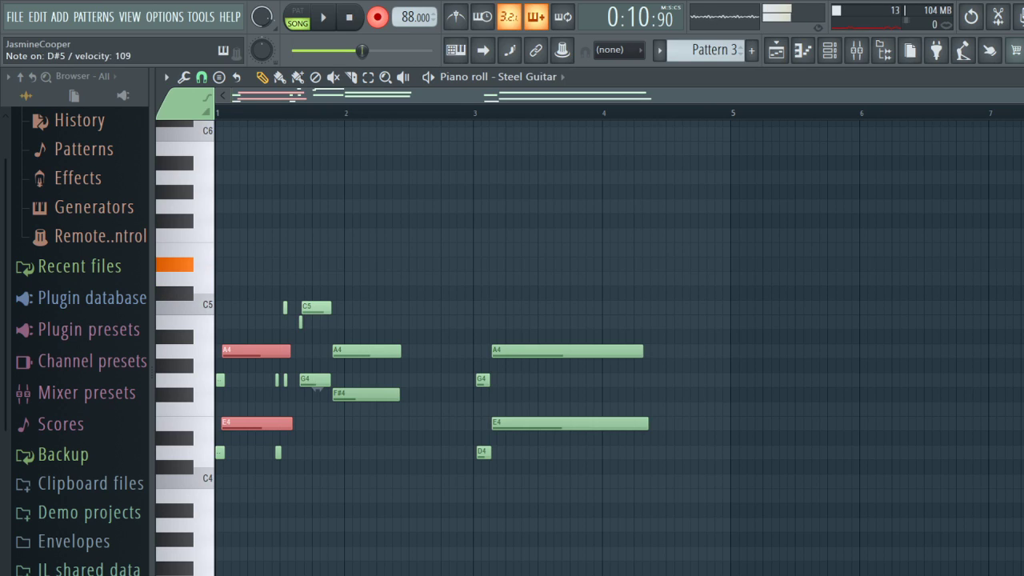
key("w")
key("3")
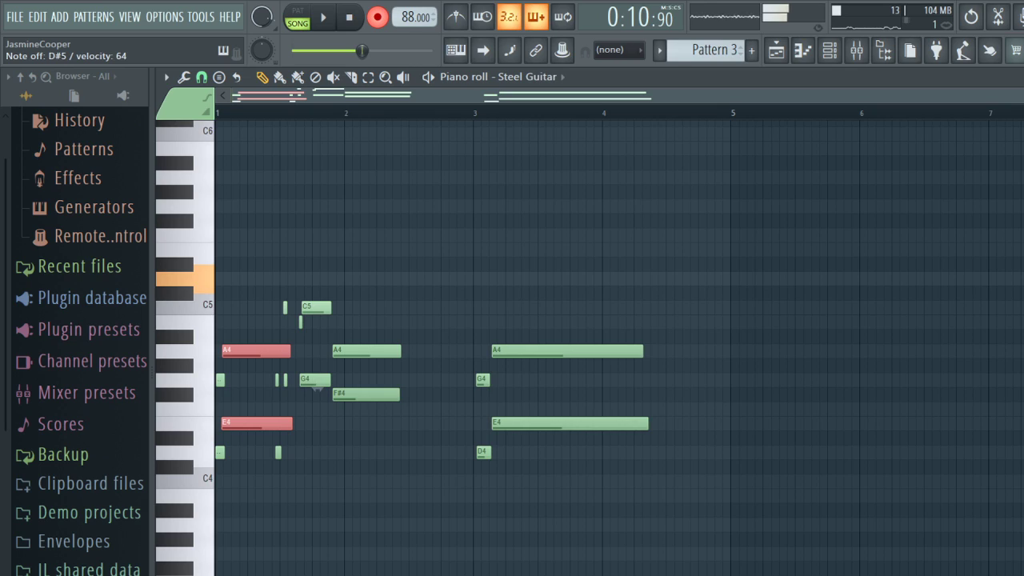
key("3")
key("m")
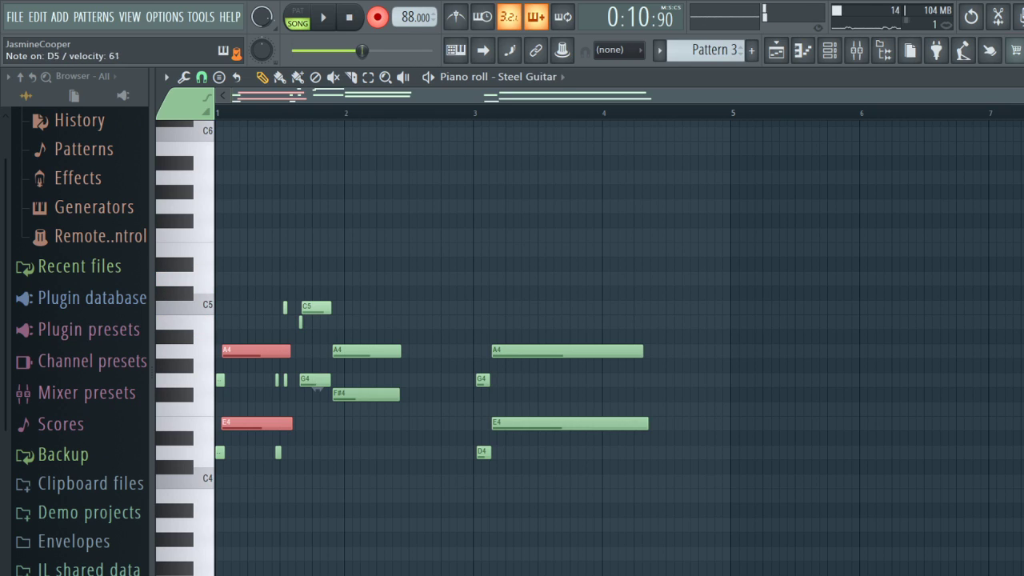
key("3")
key("w")
key("q")
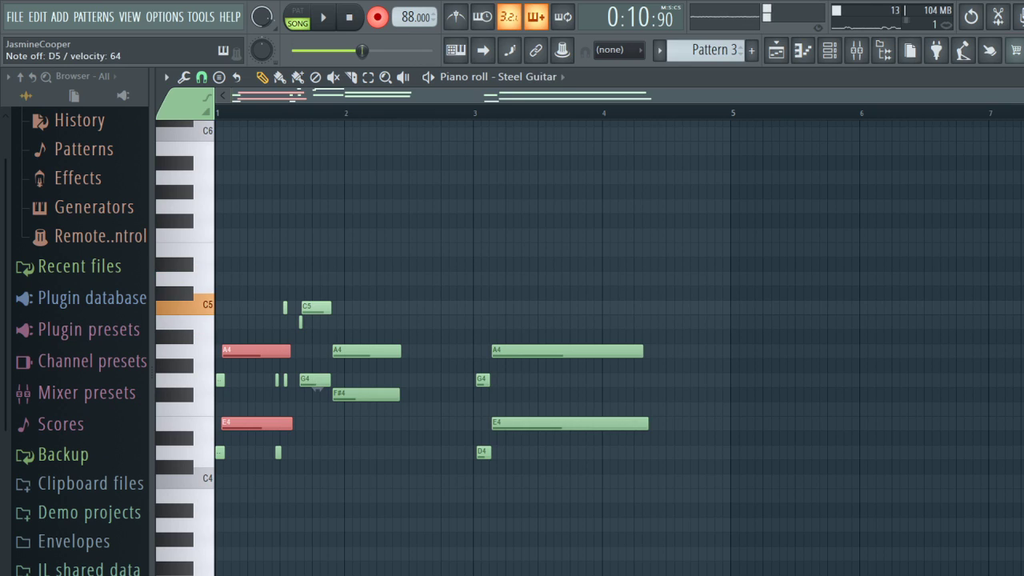
Step: Try out descending steel guitar licks from D#5 and C5 through A4 and G4, without recording
key("q")
key("n")
key("b")
key("c")
key("x")
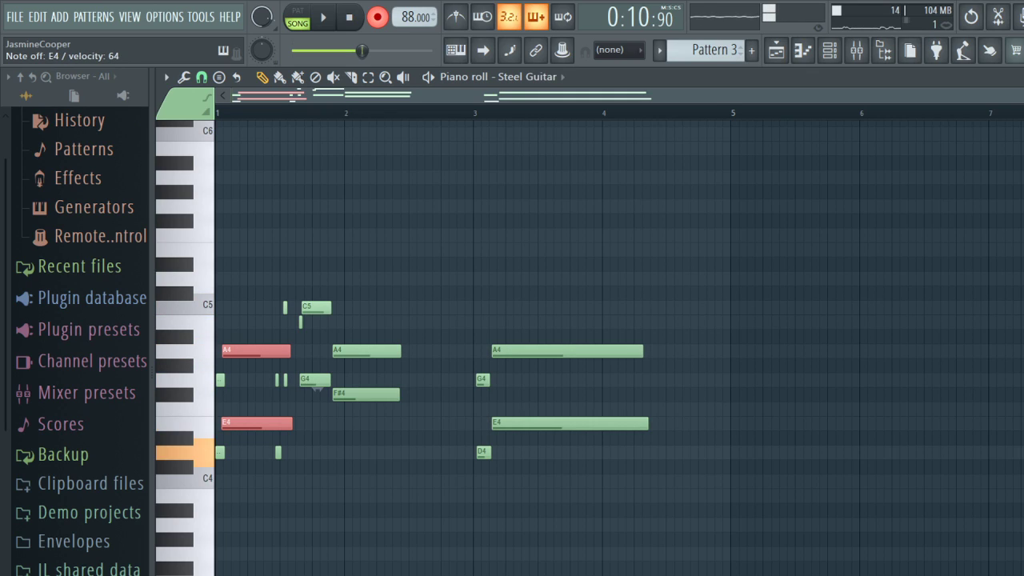
key("n")
key("3")
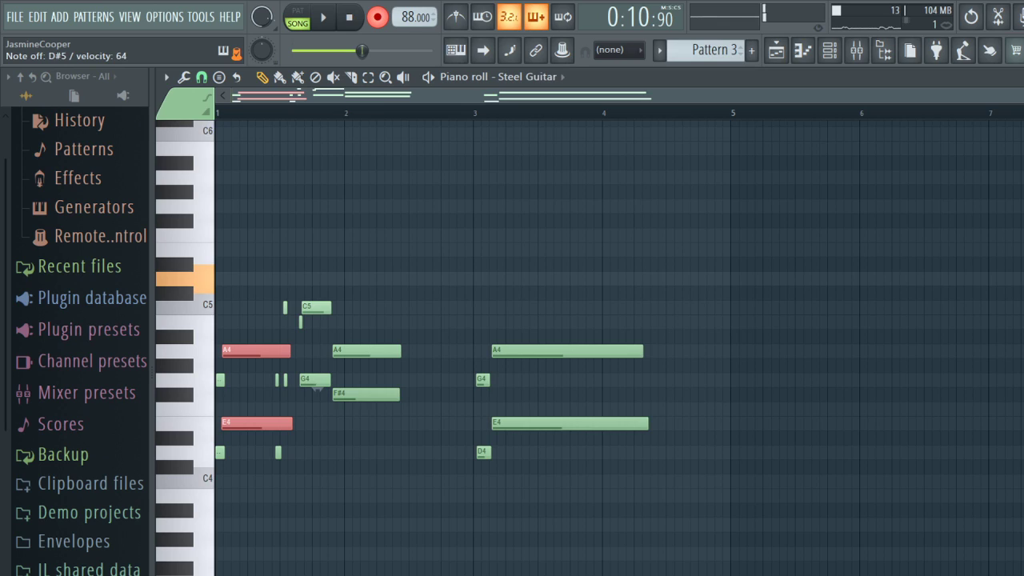
key("3")
key("n")
key("3")
key("3")
key("3")
key("n")
key("g")
key("3")
key("n")
key("g")
key("c")
key("3")
key("q")
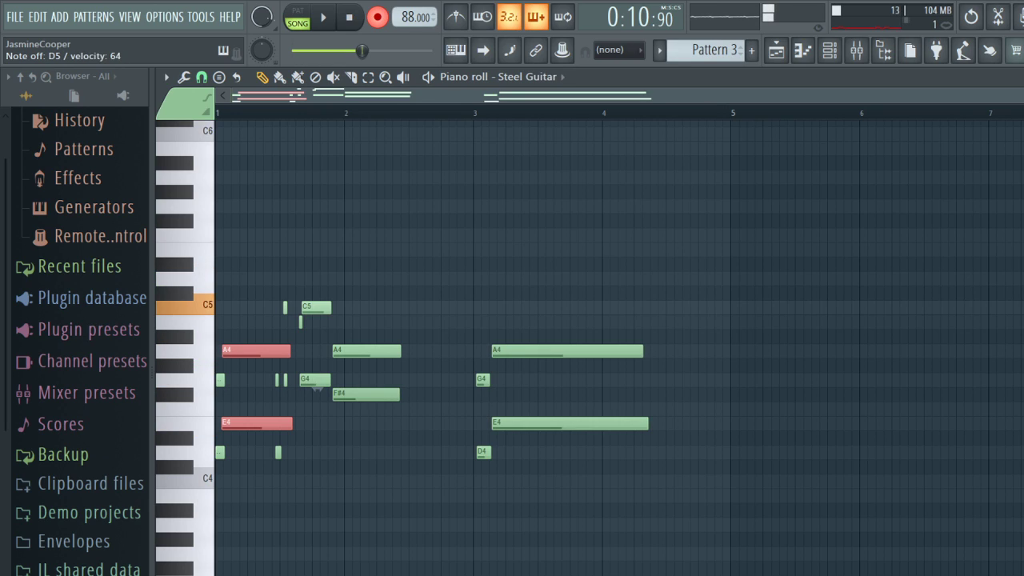
key("3")
key("q")
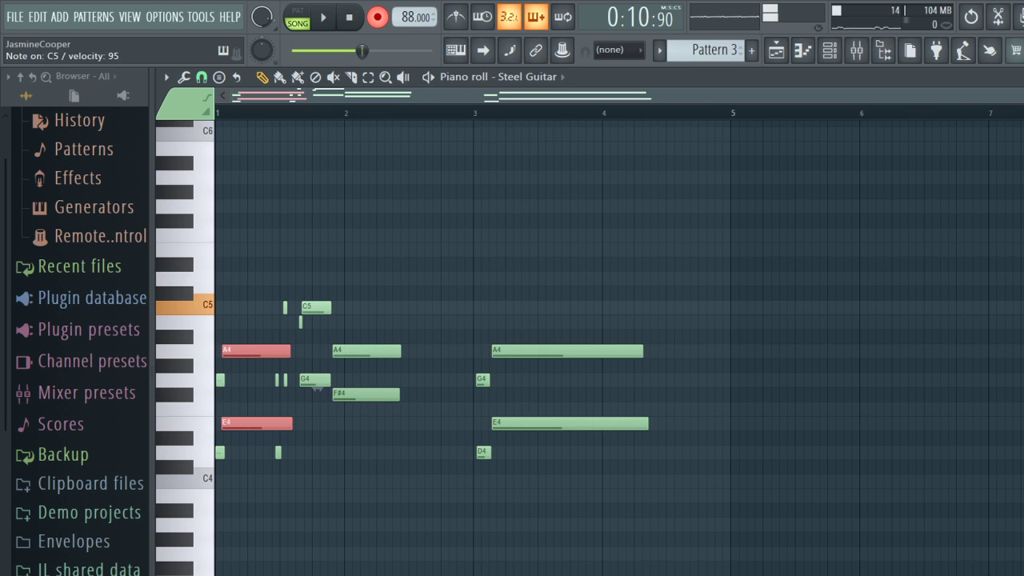
key("3")
key("q")
key("n")
key("3")
key("n")
key("b")
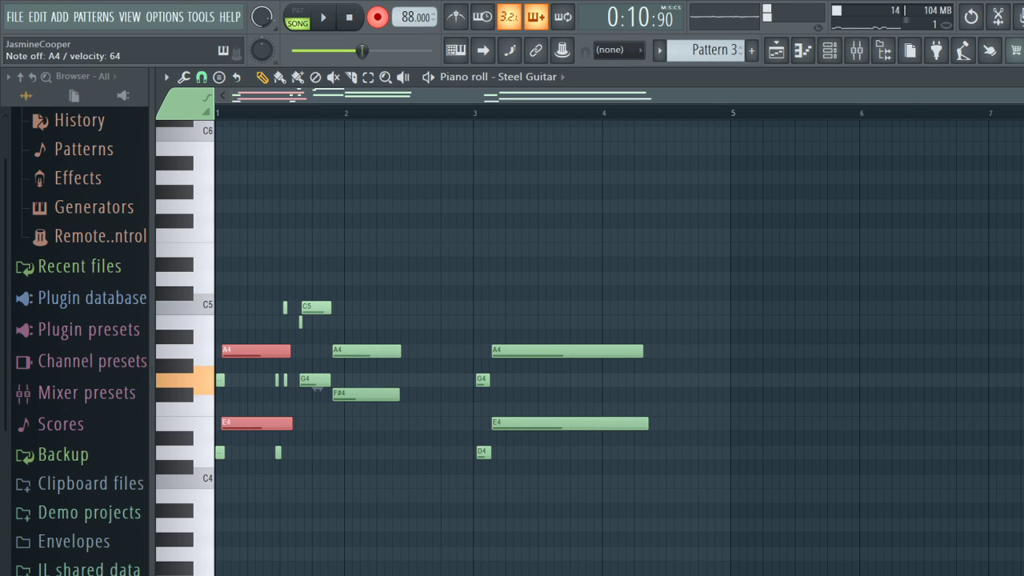
key("c")
key("3")
key("w")
key("q")
key("n")
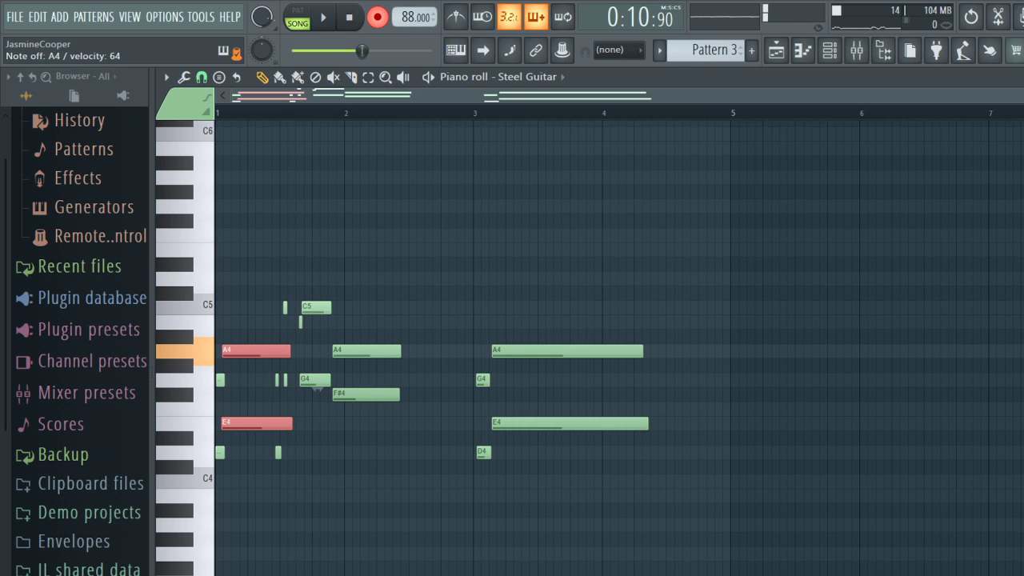
key("n")
key("b")
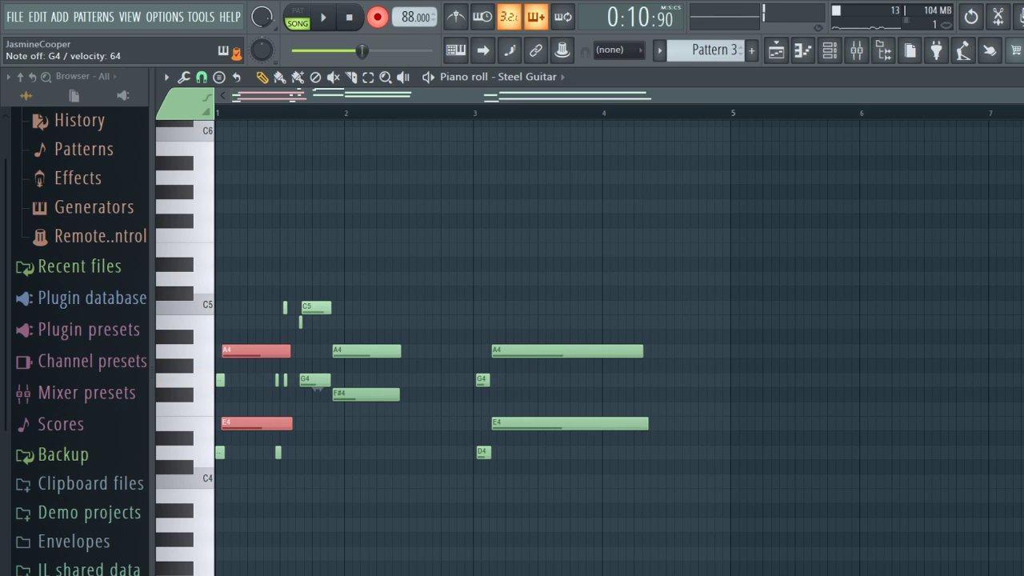
Step: Rehearse a descending steel guitar run from D5 through C5, A4, G4 and E4 to D4, without recording
key("comma")
key("n")
key("b")
key("c")
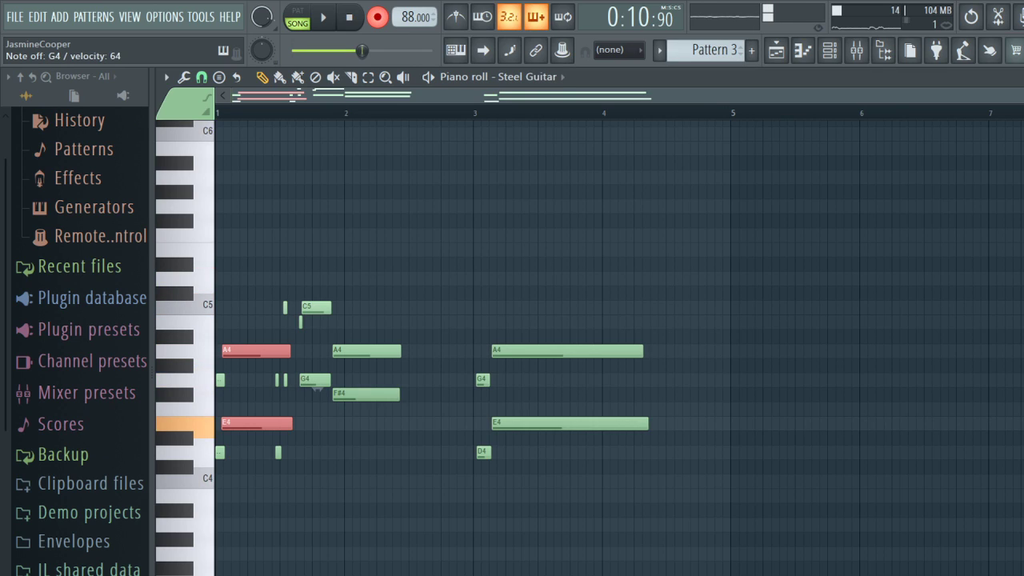
key("x")
key("period")
key("n")
key("n")
key("b")
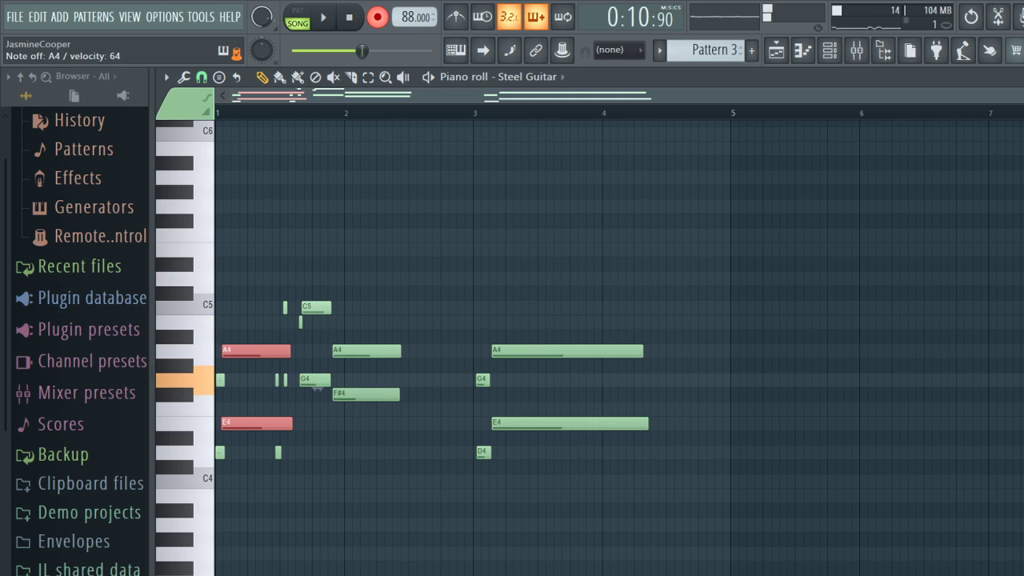
key("period")
key("comma")
key("n")
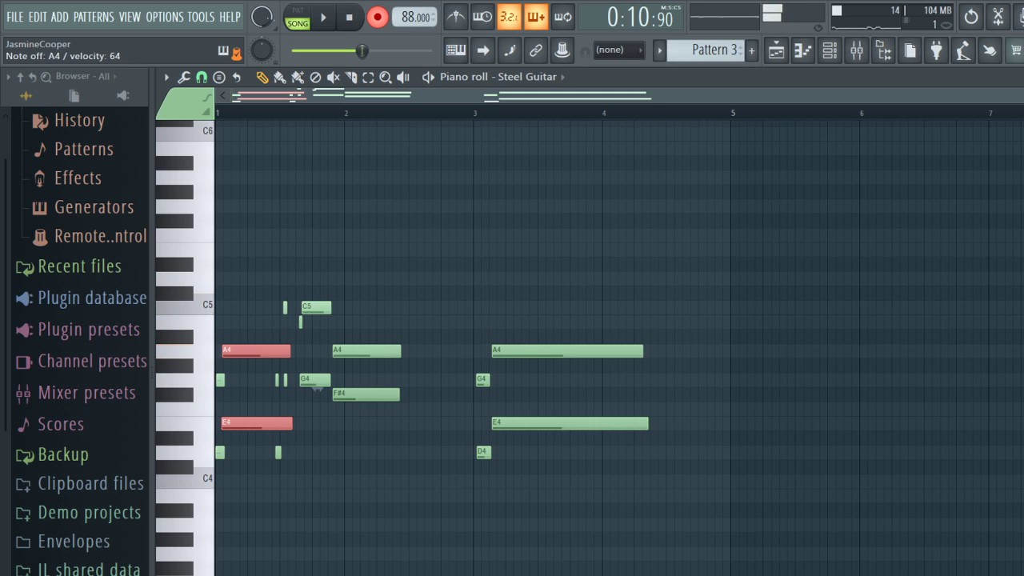
key("n")
key("b")
key("period")
key("comma")
key("n")
key("b")
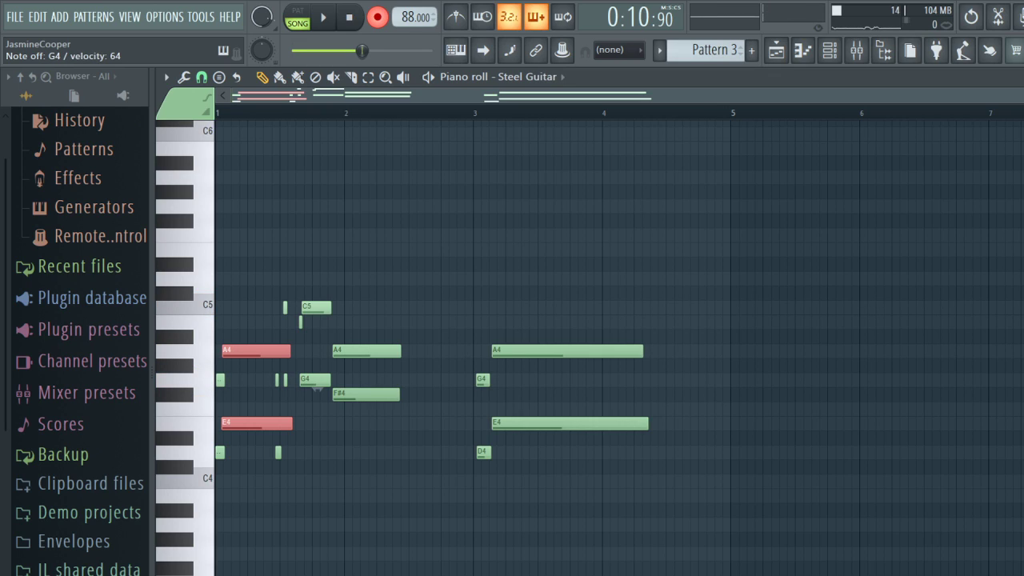
key("period")
key("m")
key("n")
key("period")
key("n")
key("b")
key("c")
key("x")
key("period")
key("n")
key("b")
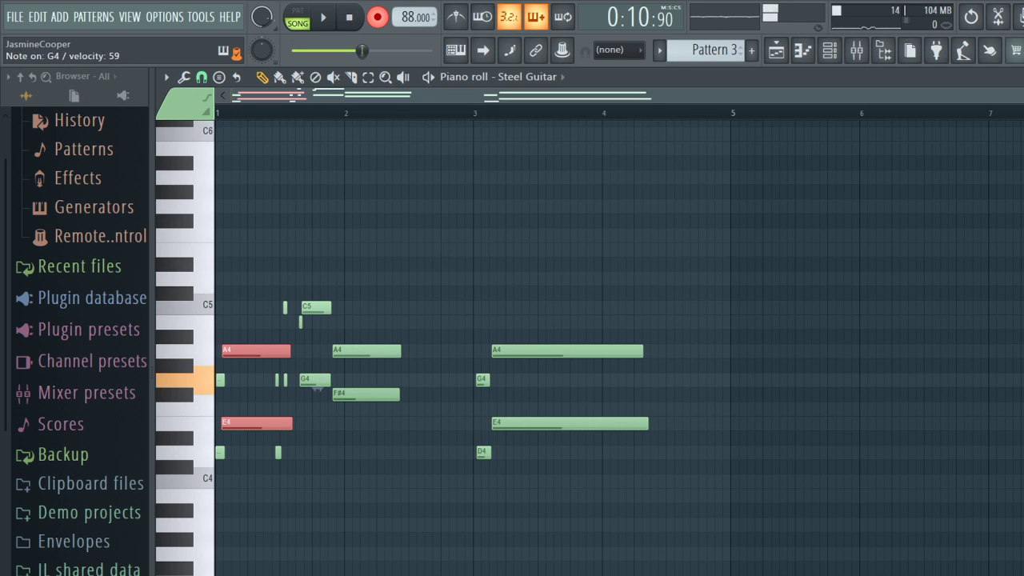
key("c")
key("period")
key("n")
key("b")
key("v")
key("period")
key("comma")
key("b")
key("c")
key("x")
key("period")
key("comma")
key("n")
key("b")
key("c")
key("x")
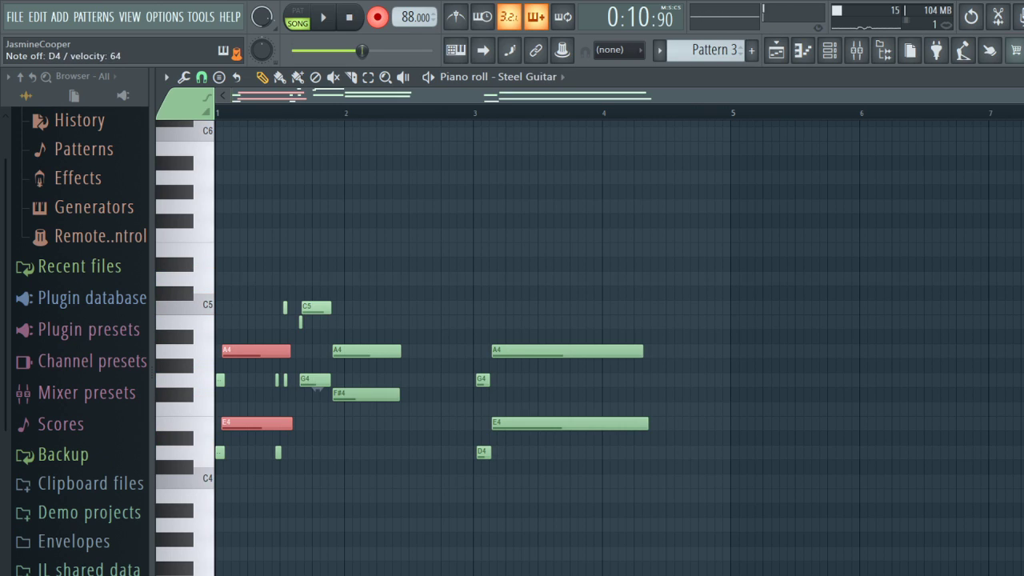
Step: Record a steel guitar fill of D5, D#5, D5, C5, A4, G4, E4 and D4 into the second half of bar 2
key("comma")
key("n")
key("b")
key("c")
key("x")
key("semicolon")
key("comma")
key("b")
key("x")
key("period")
key("comma")
key("b")
key("c")
key("x")
key("space")
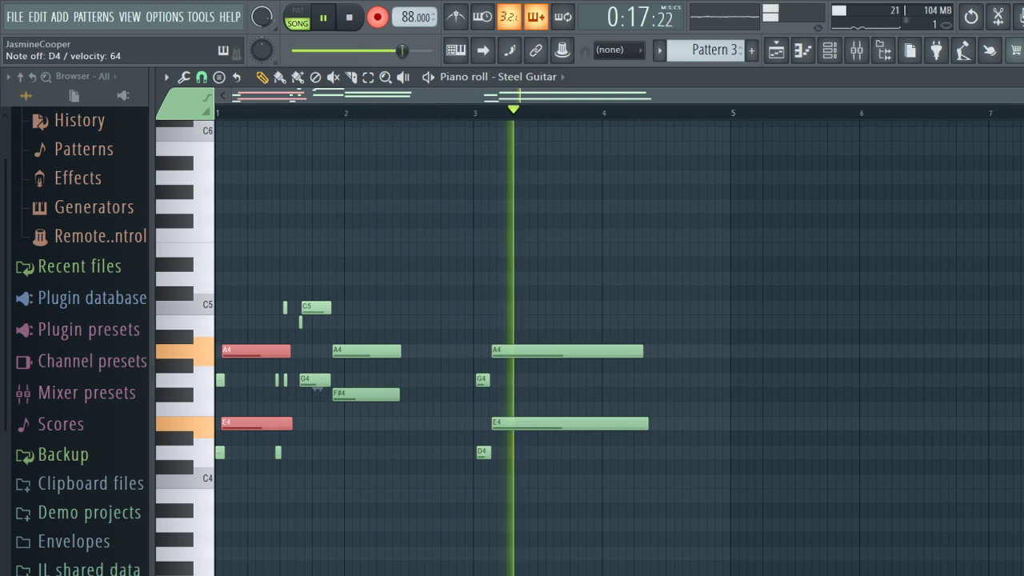
key("space")
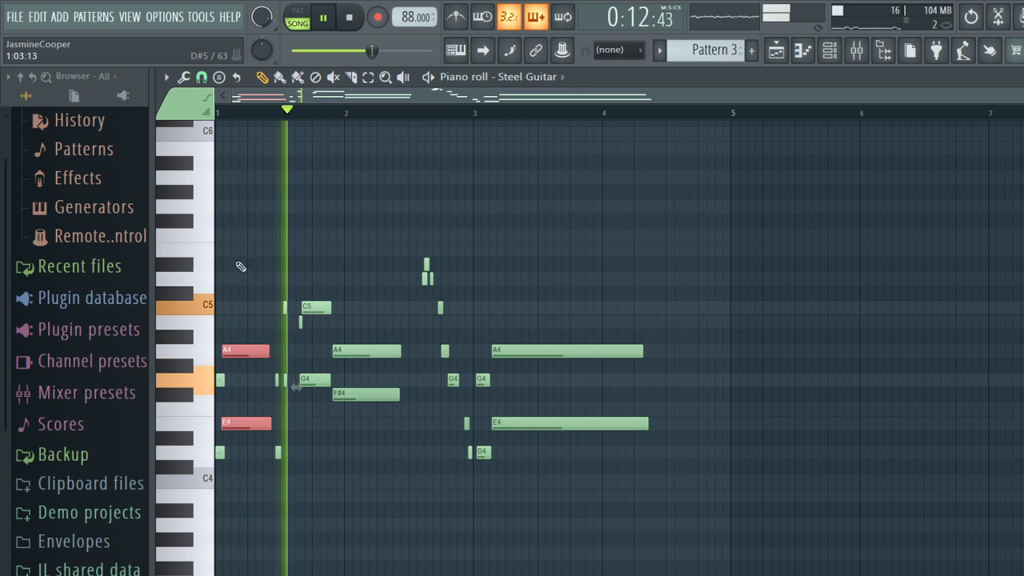
Step: Undo the last edits to the steel guitar notes, including the shortening of the opening A4 and E4, and stop playback
left_click(316, 76)
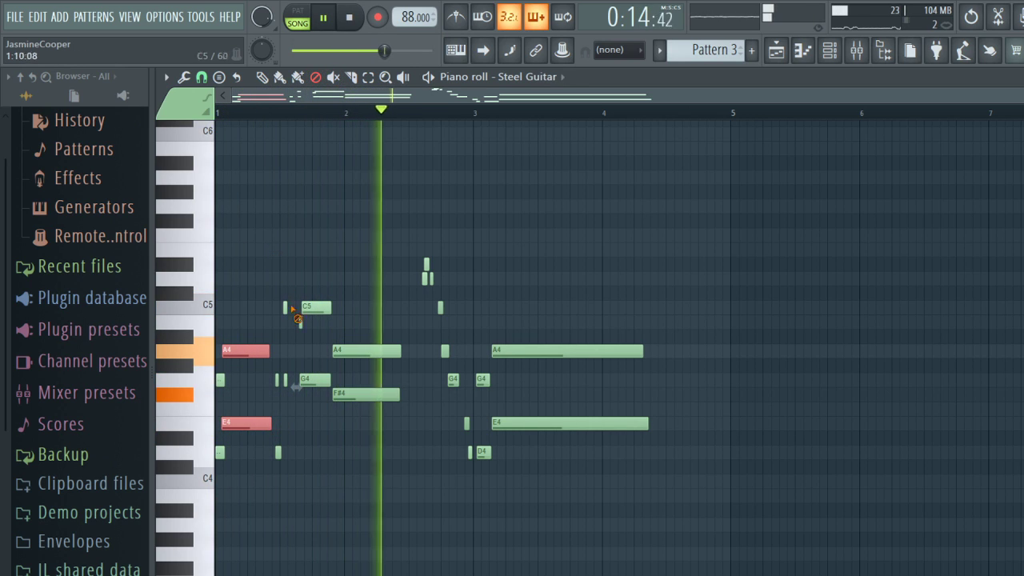
left_click(315, 379)
key("ctrl+z")
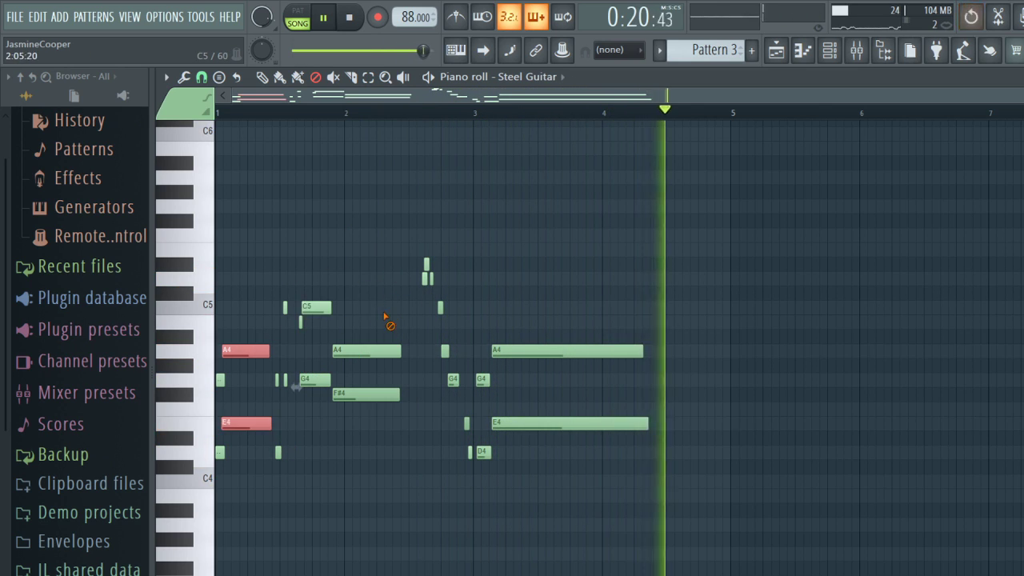
key("ctrl+alt+z")
key("ctrl+d")
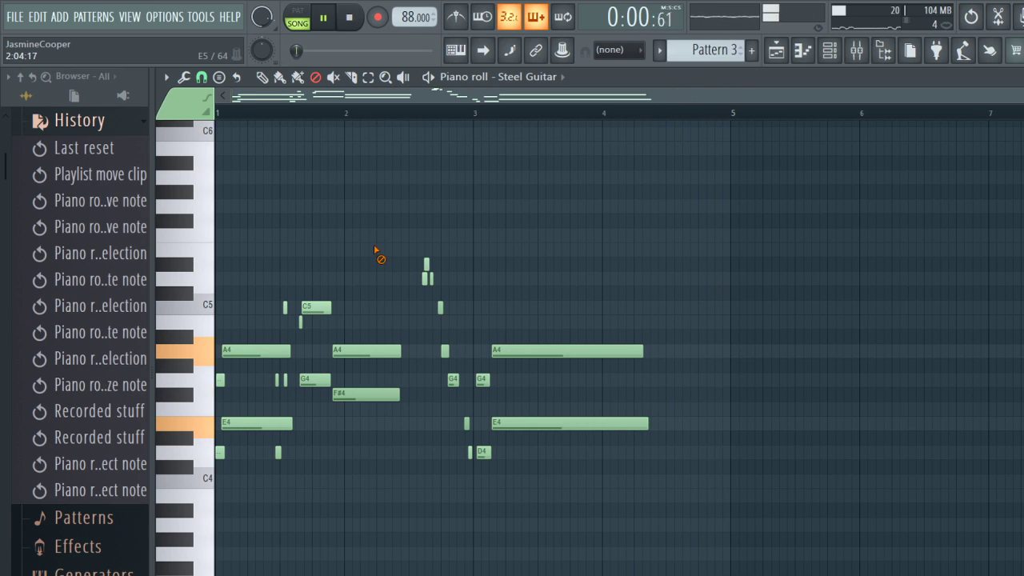
key("space")
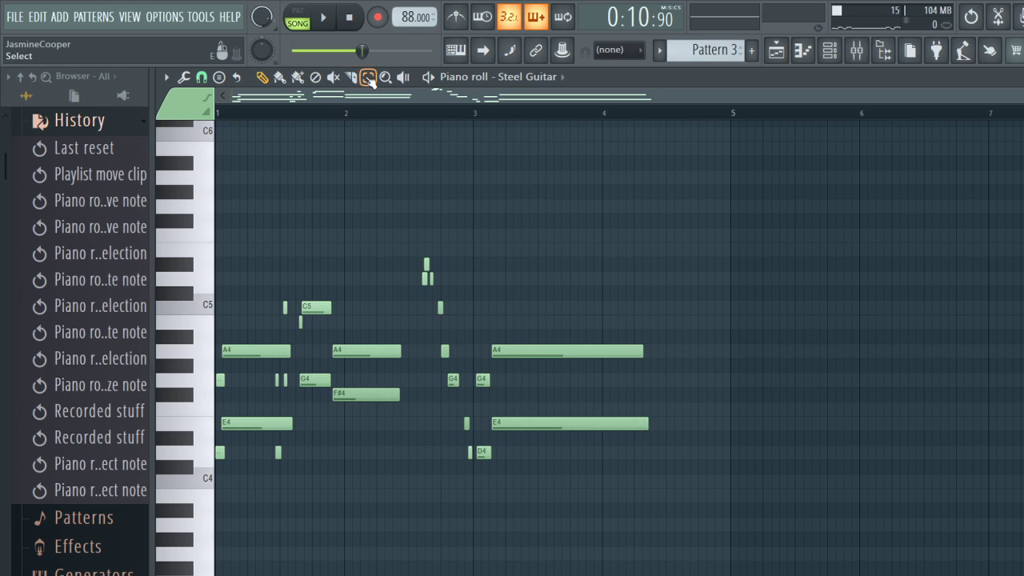
Step: Shorten the opening A4 and E4 in bar 1 together to just before the next notes and play the pattern back
left_click_drag(250, 318, 248, 434)
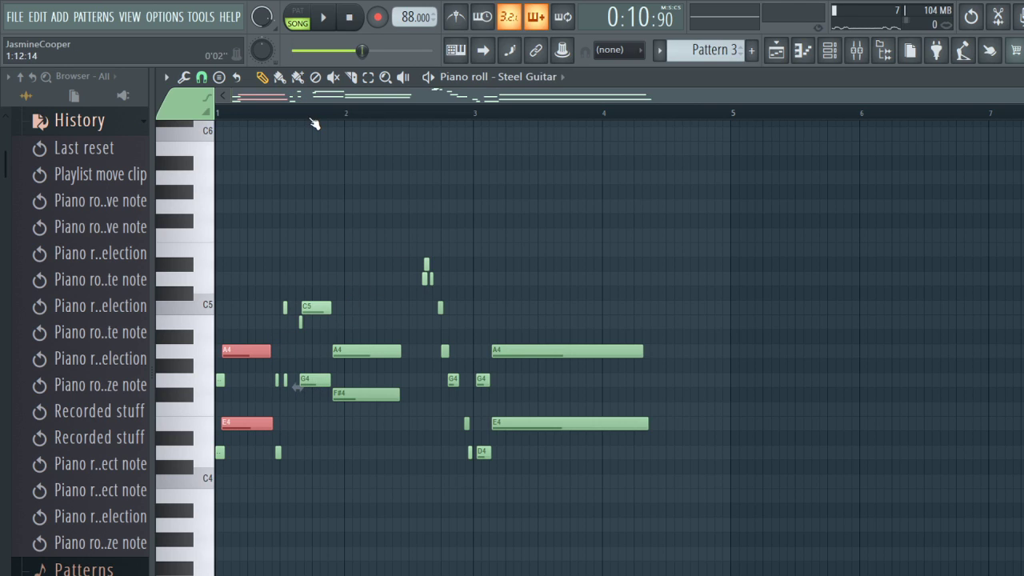
key("space")
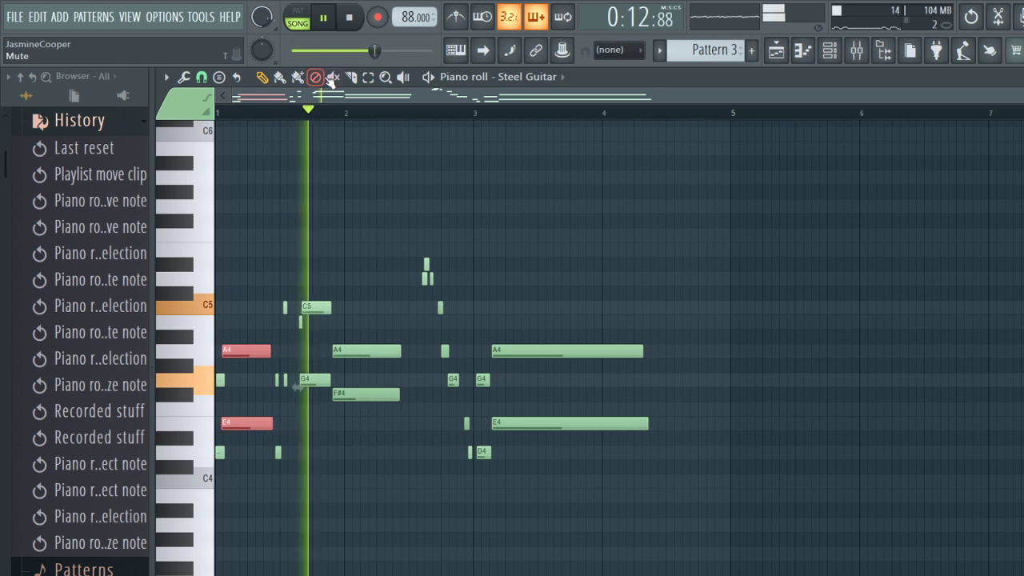
Step: Nudge the notes from the middle of bar 1 through the A4 and F#4 in bar 2 slightly earlier
left_click(368, 77)
left_click_drag(269, 233, 324, 337)
left_click_drag(275, 258, 387, 460)
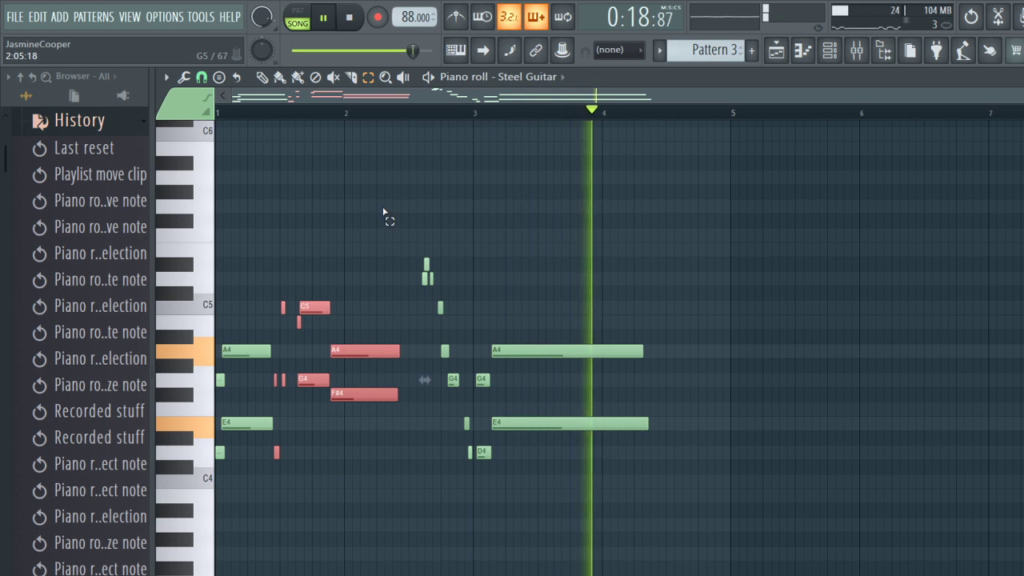
key("space")
Step: Nudge the bar 2 fill and all notes after it slightly earlier, and play the pattern back
left_click_drag(422, 229, 589, 490)
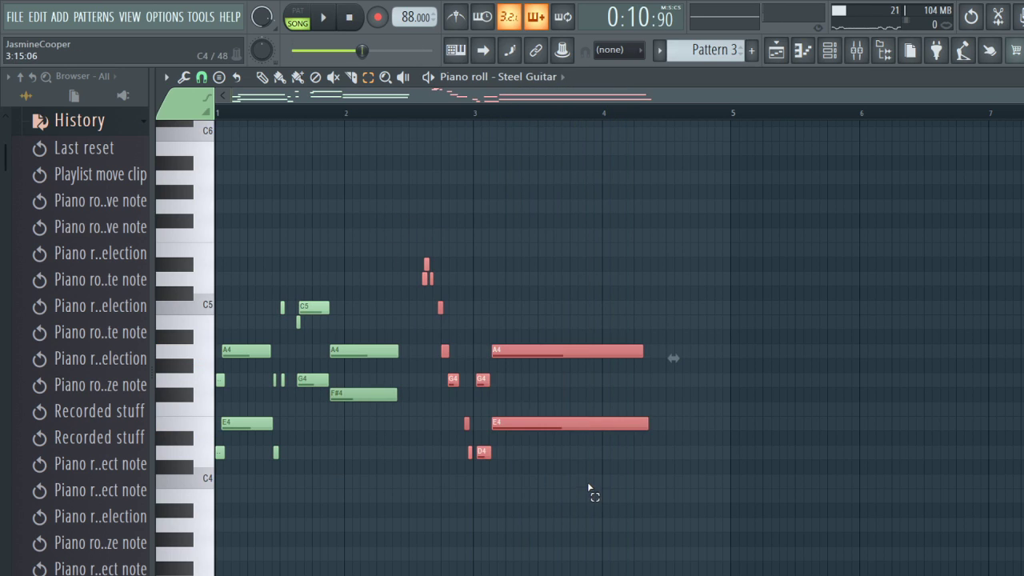
key("space")
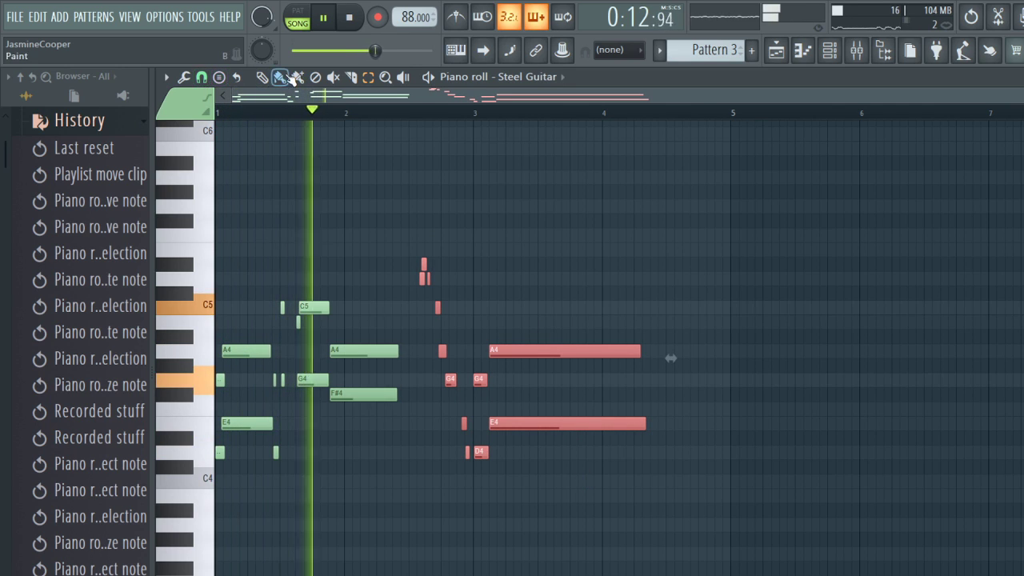
left_click(243, 350)
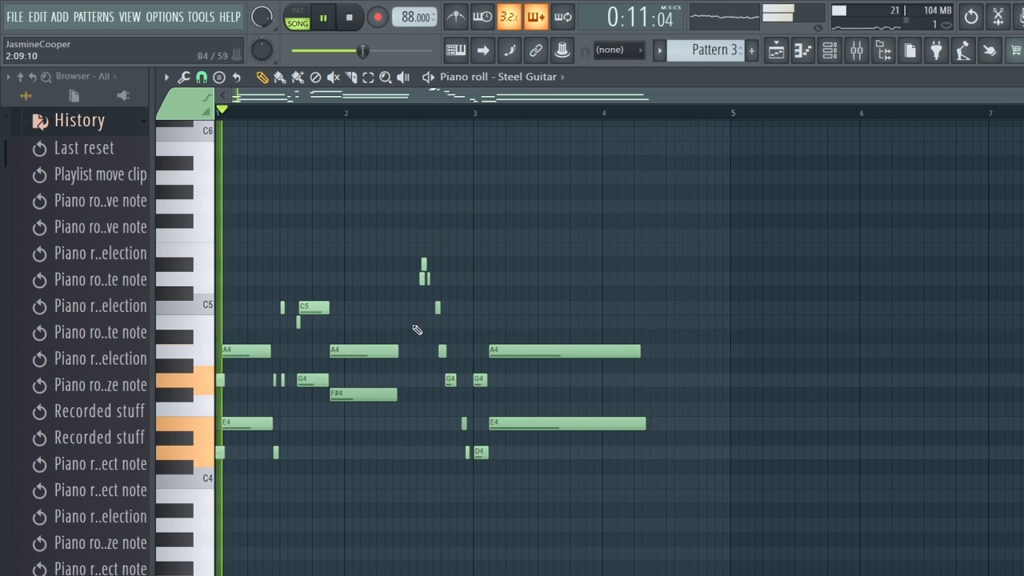
left_click(368, 78)
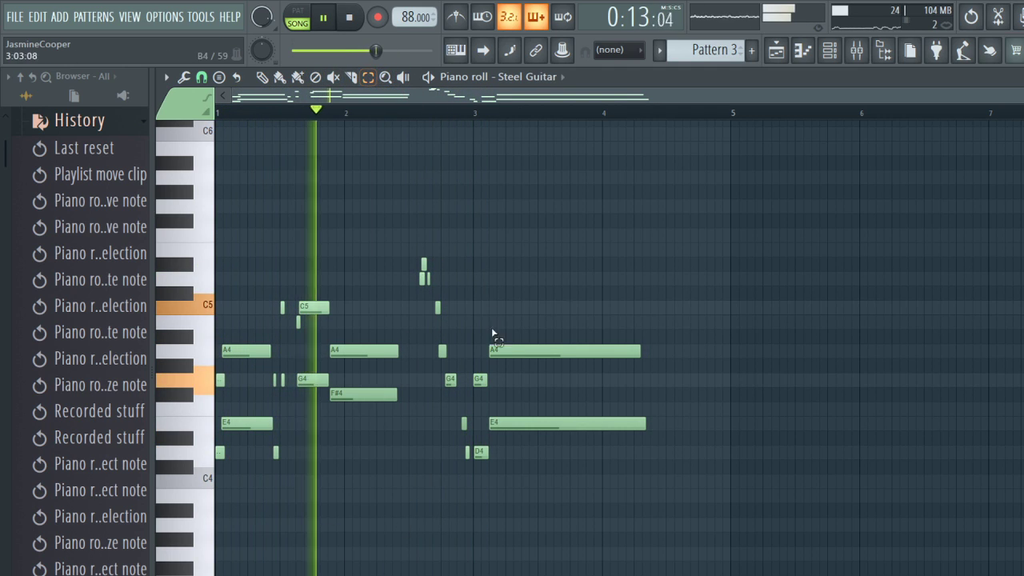
Step: Nudge the descending run from C5 to E4 at the end of bar 2 slightly later and play the pattern back
left_click_drag(425, 286, 466, 419)
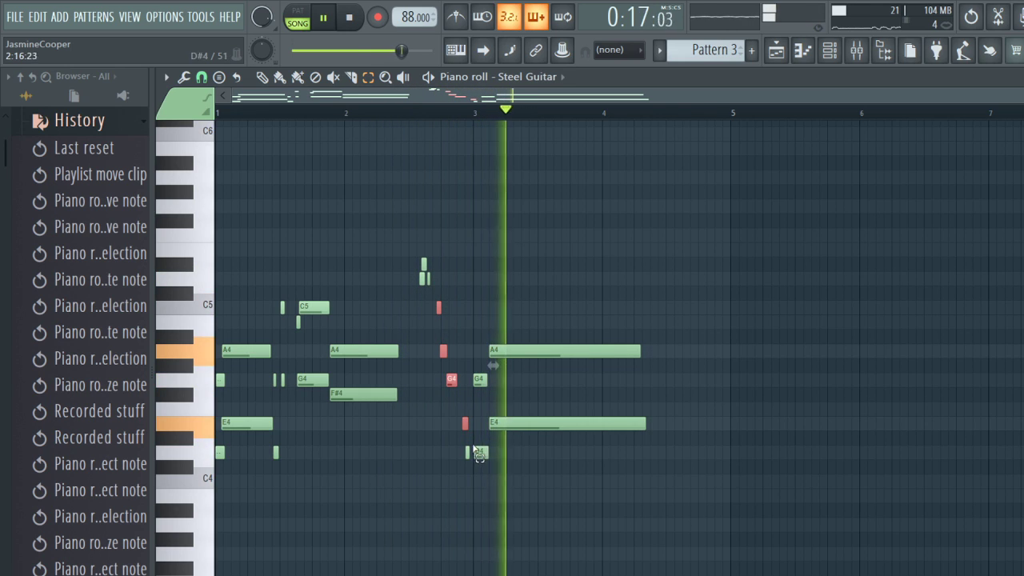
left_click(262, 77)
key("space")
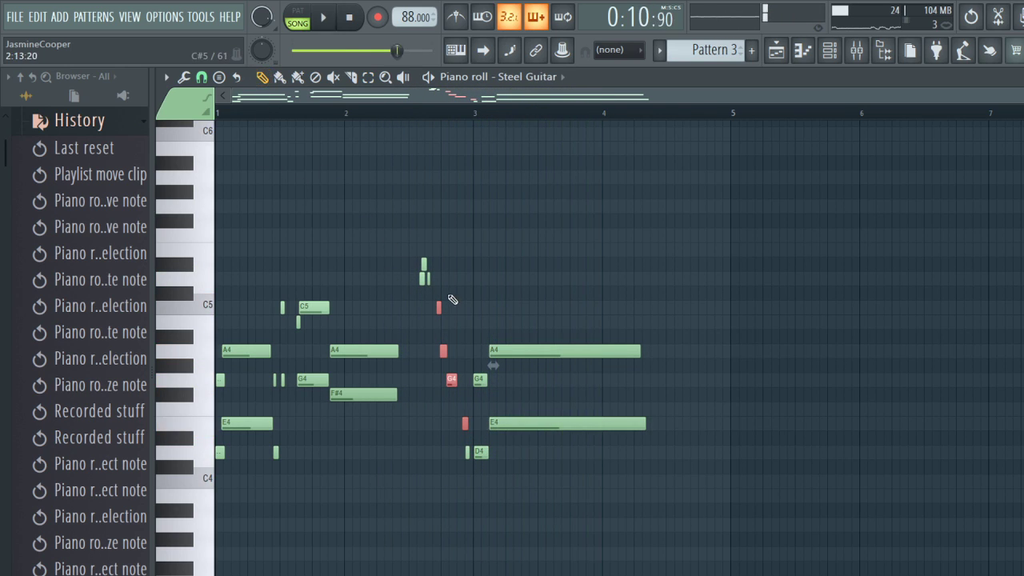
Step: Slightly lengthen the short D5 just before the descending run in bar 2 and play the passage back
left_click(439, 280)
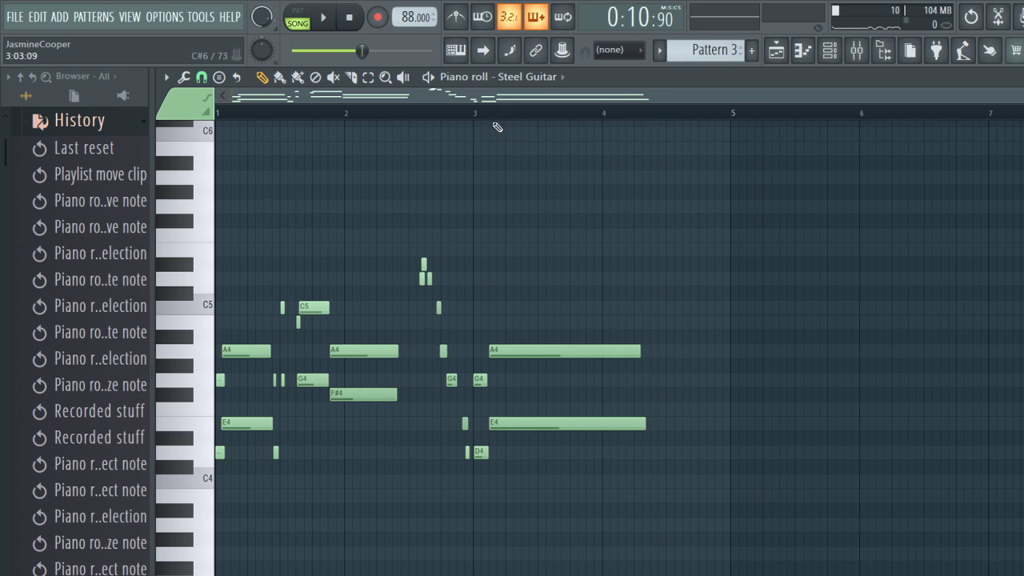
key("space")
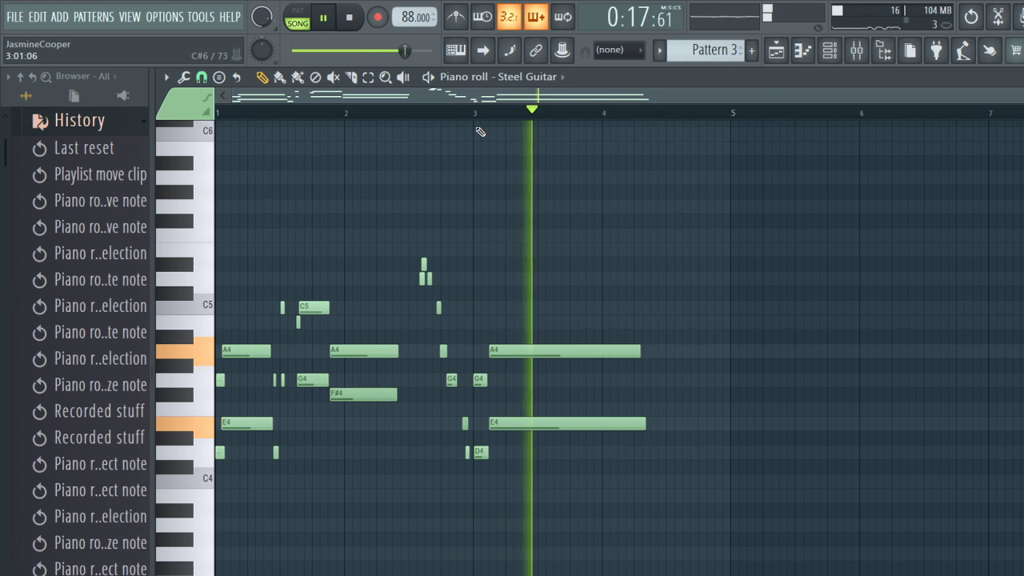
key("space")
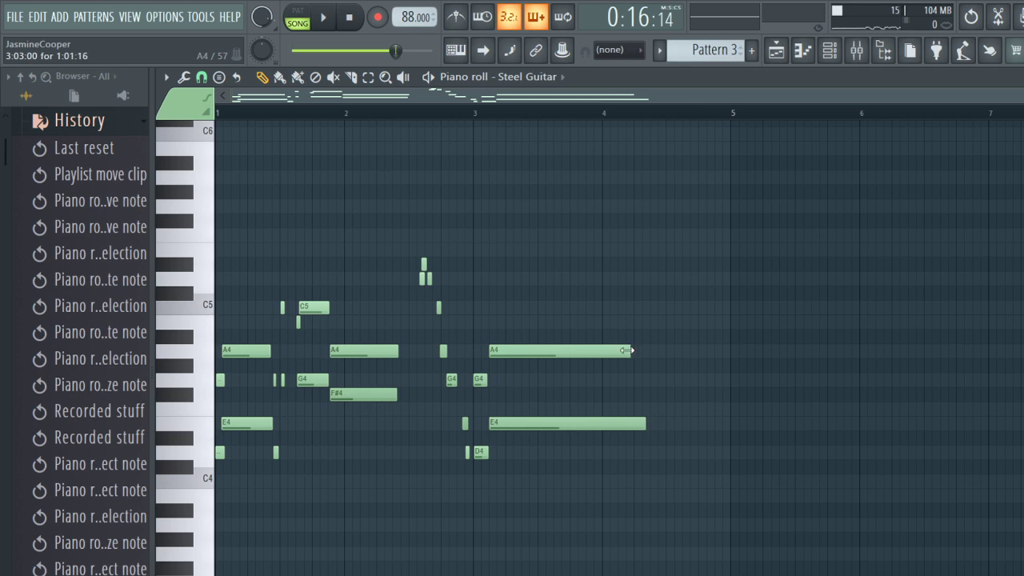
Step: Shorten the long A4 and E4 in bar 3 so both end just before bar 4
left_click(650, 427)
left_click_drag(628, 426, 592, 427)
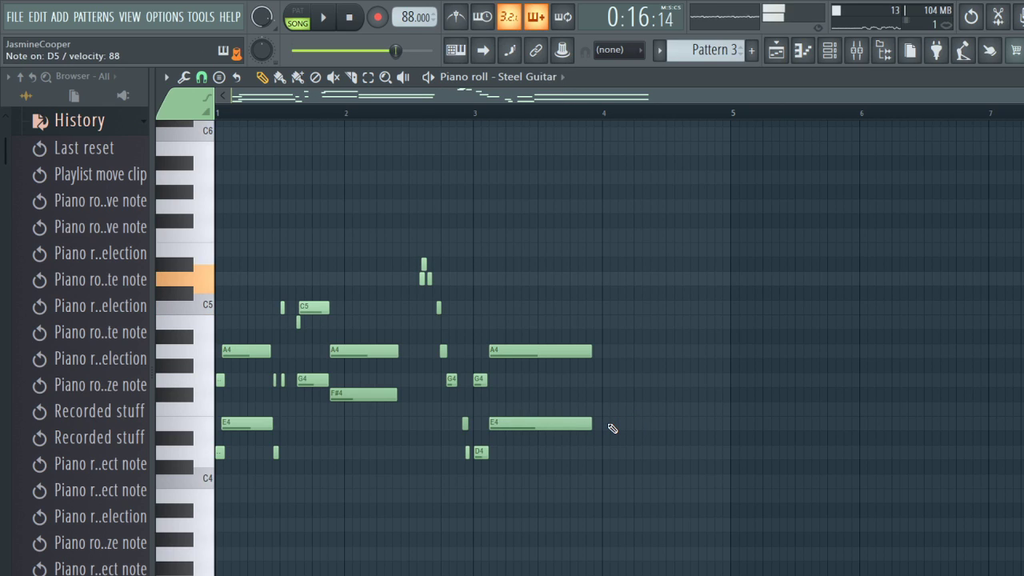
Step: Rehearse a chord of D5, E5 and A5 over the playback, then record it held through bar 4
key("space")
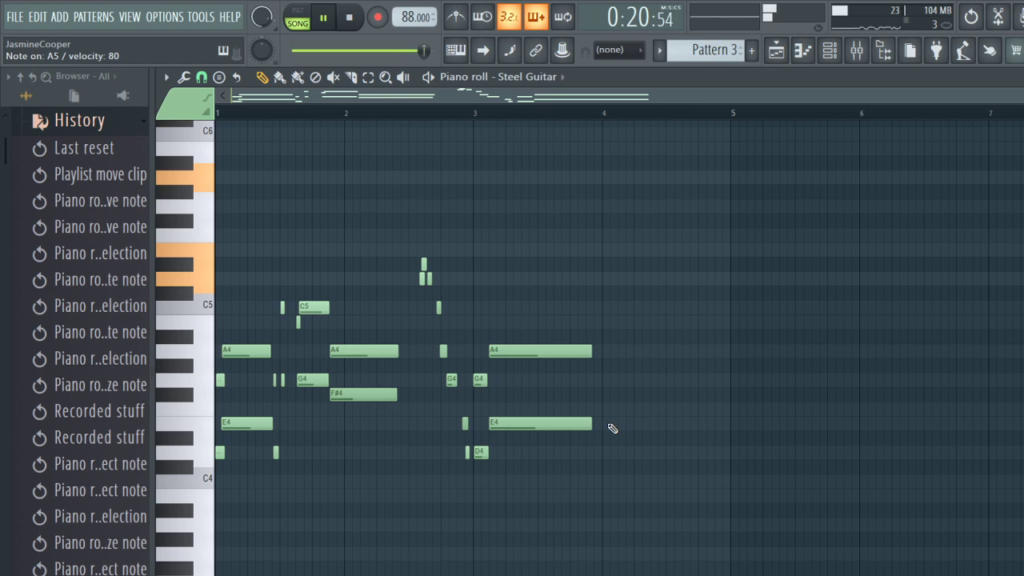
key("space")
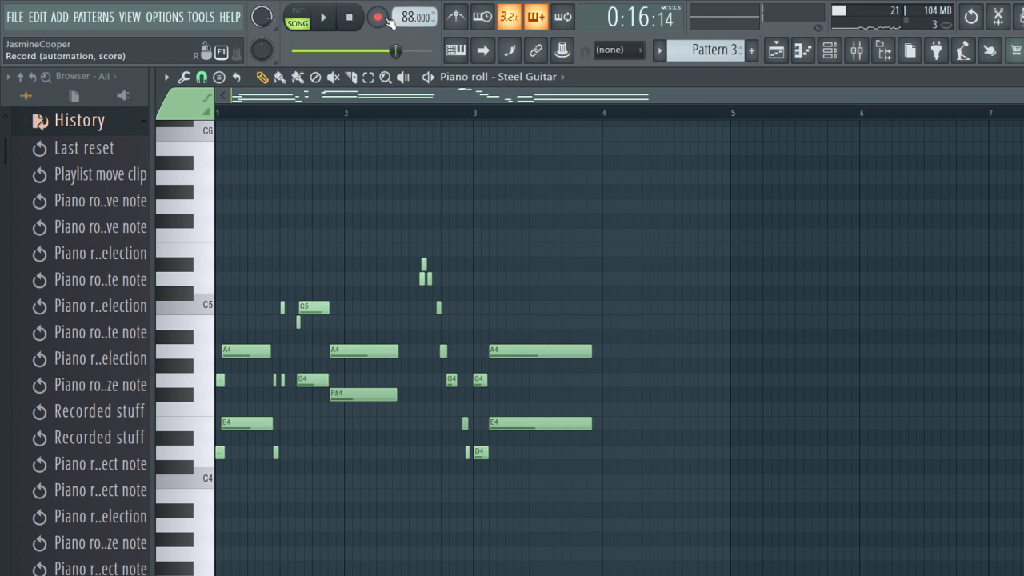
left_click(382, 17)
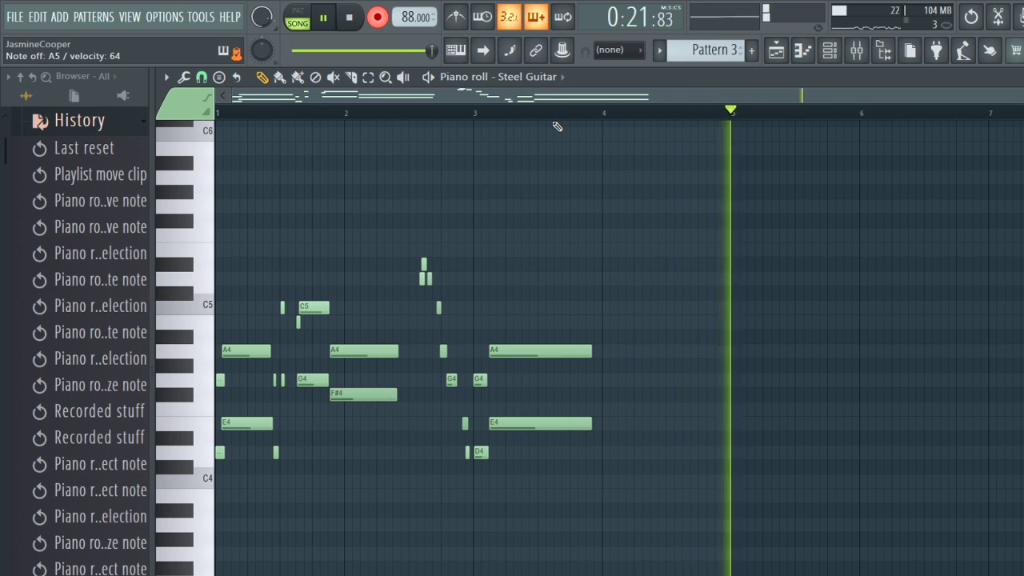
key("space")
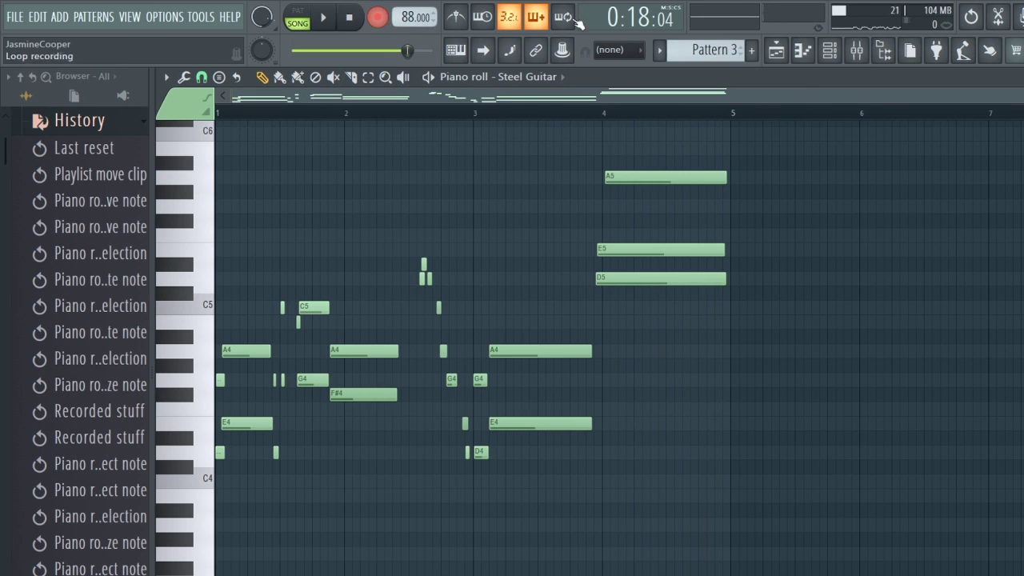
Step: Play the arrangement from the playlist while following the notes of Pattern 2 and Pattern 3 in the piano roll, then stop playback
left_click(776, 49)
key("space")
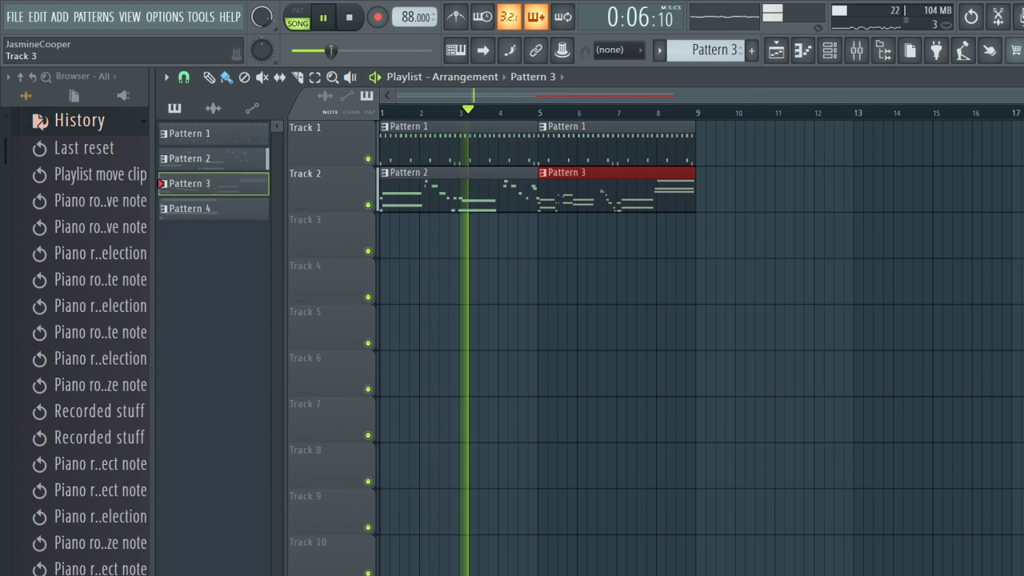
double_click(517, 200)
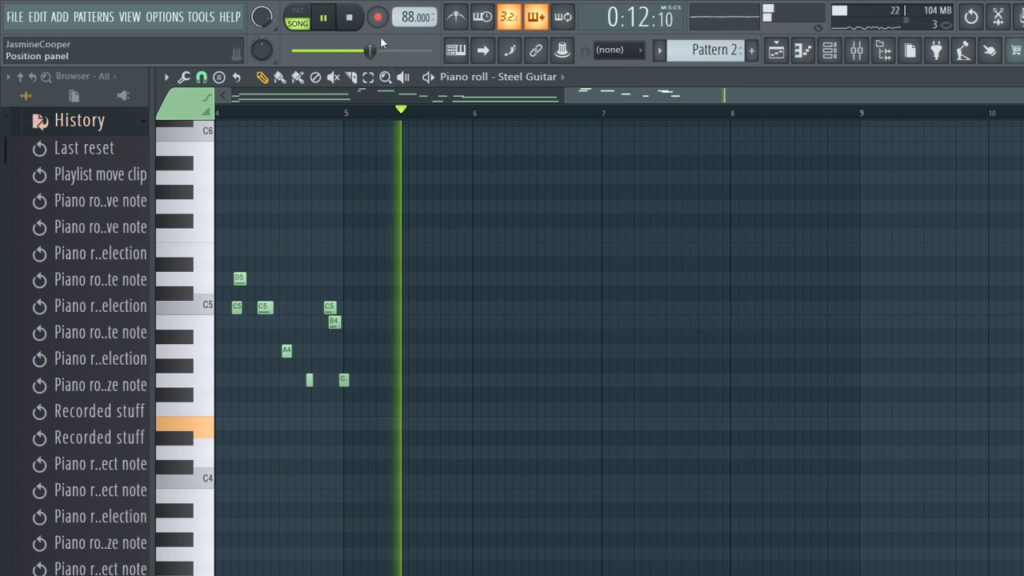
left_click(776, 50)
double_click(529, 171)
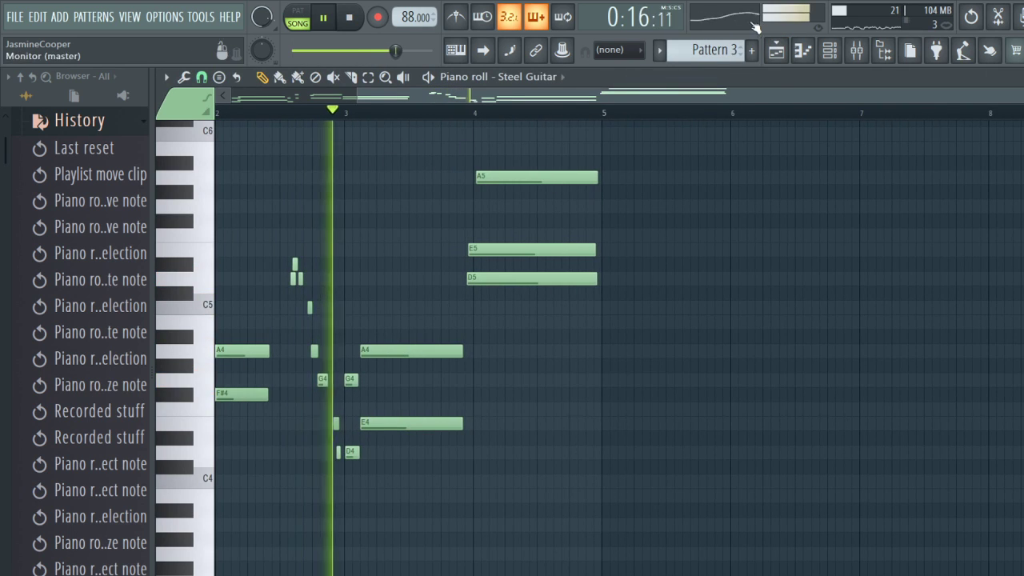
scroll(642, 94, "left", 4)
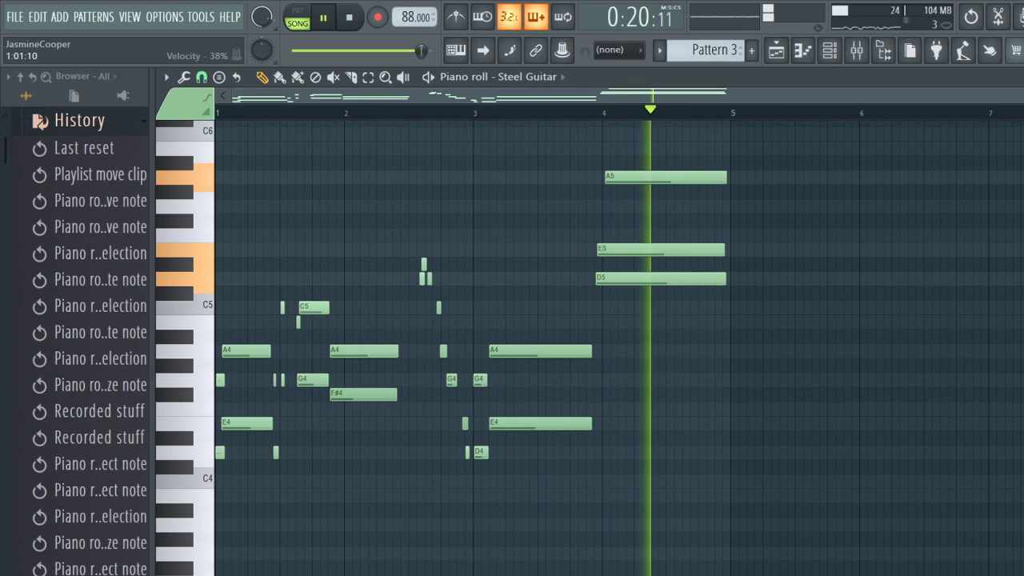
key("space")
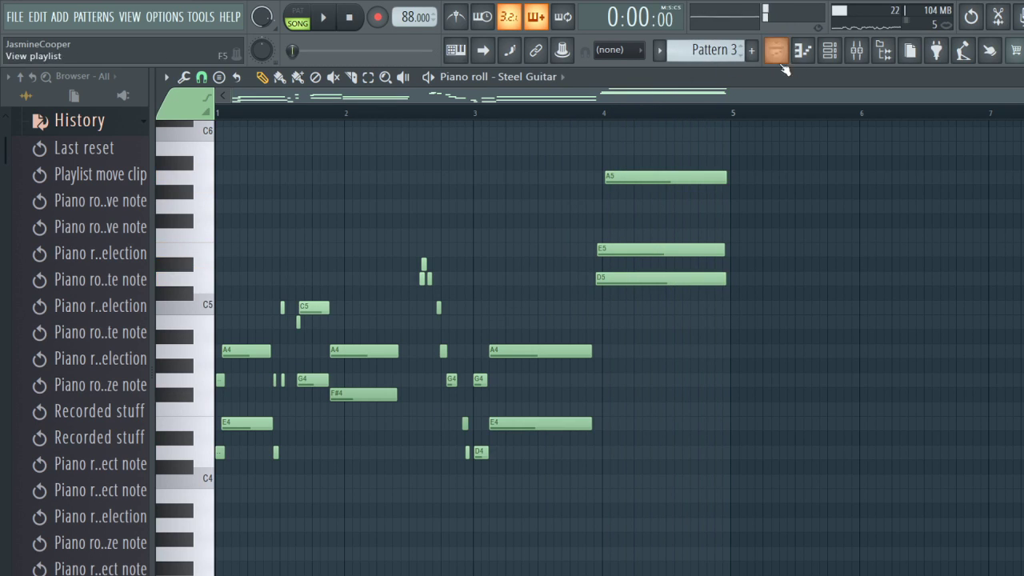
Step: Return to the playlist, move the playback position to the start of bar 1 and play the whole arrangement
left_click(776, 50)
left_click(402, 113)
left_click_drag(407, 117, 285, 117)
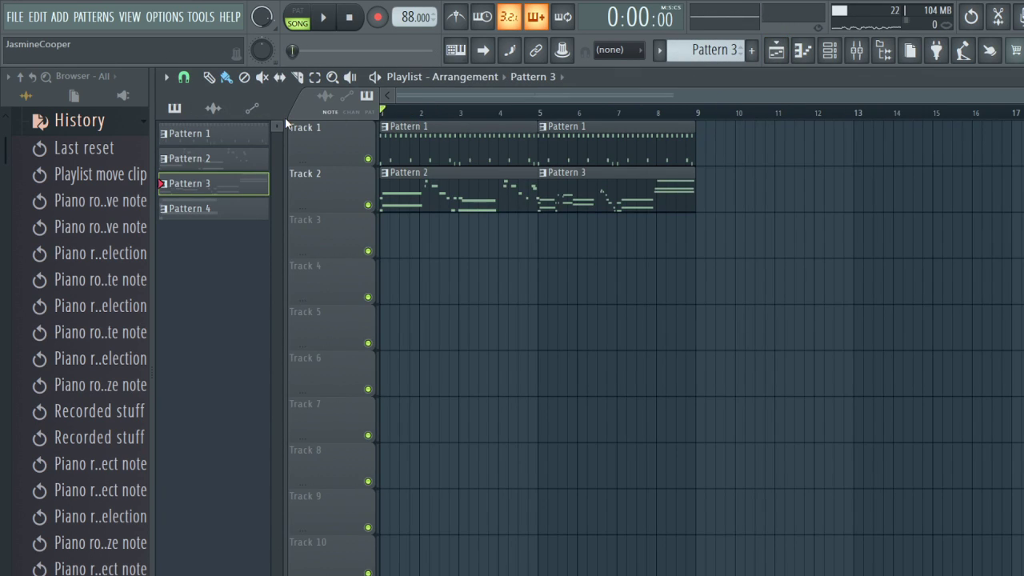
key("space")
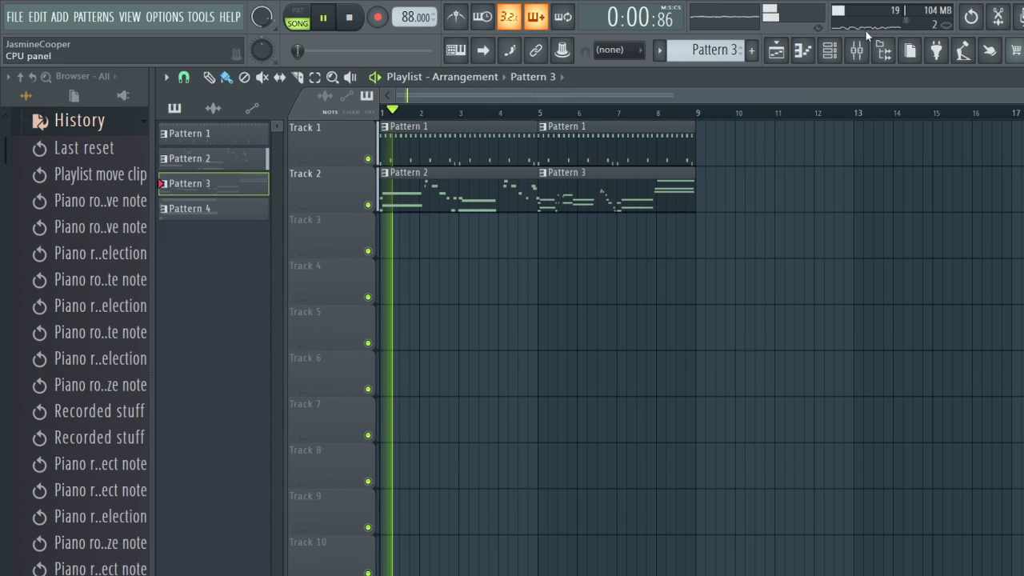
Step: Open the play_VST_x64 instrument from the channel rack and return to the top level of the EW Ra library
left_click(830, 50)
left_click(578, 157)
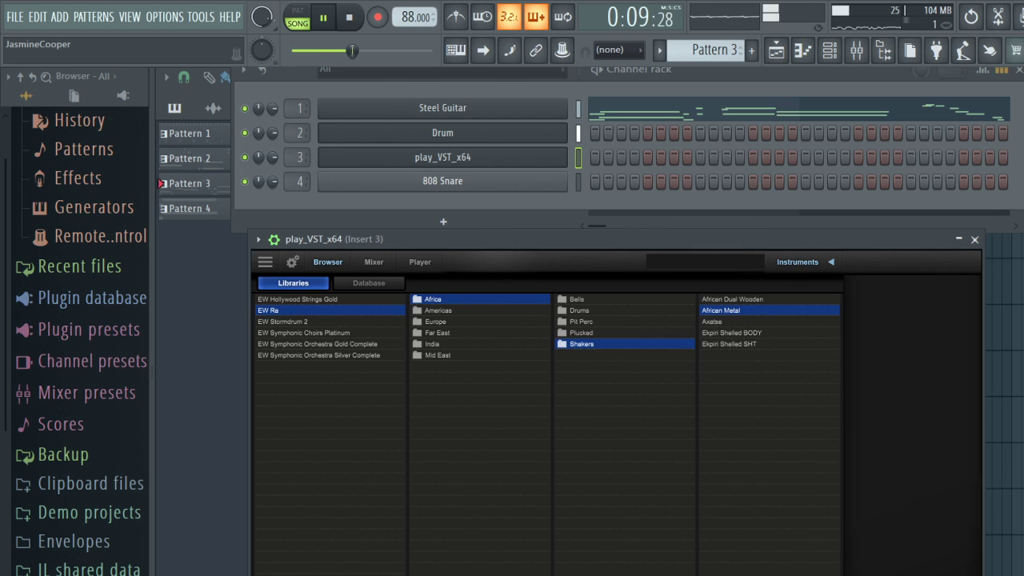
left_click(282, 320)
left_click(282, 310)
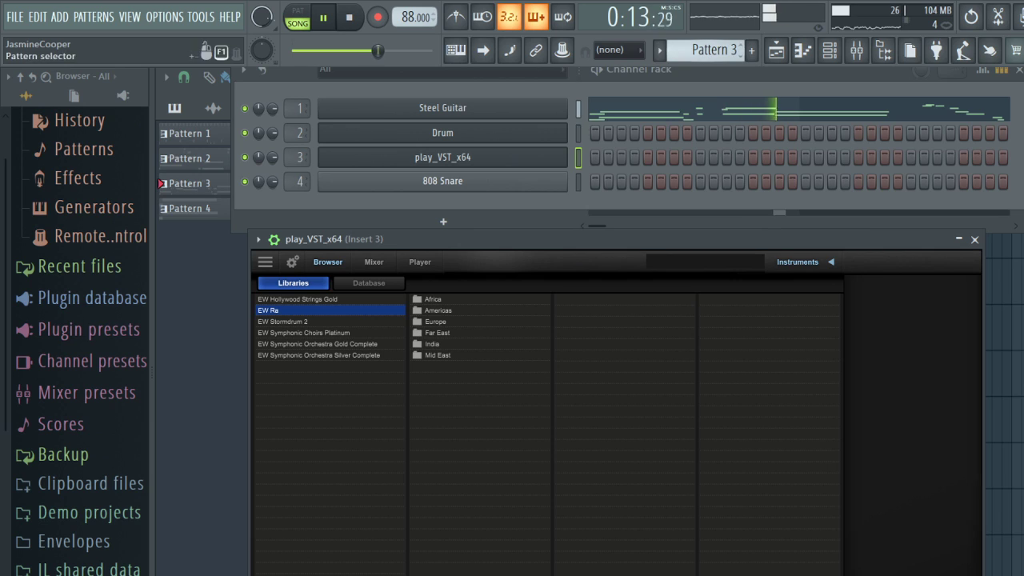
Step: Open the Steel Guitar notes of Pattern 3 and adjust the timing of the opening chords, checking them by playback
left_click(629, 110)
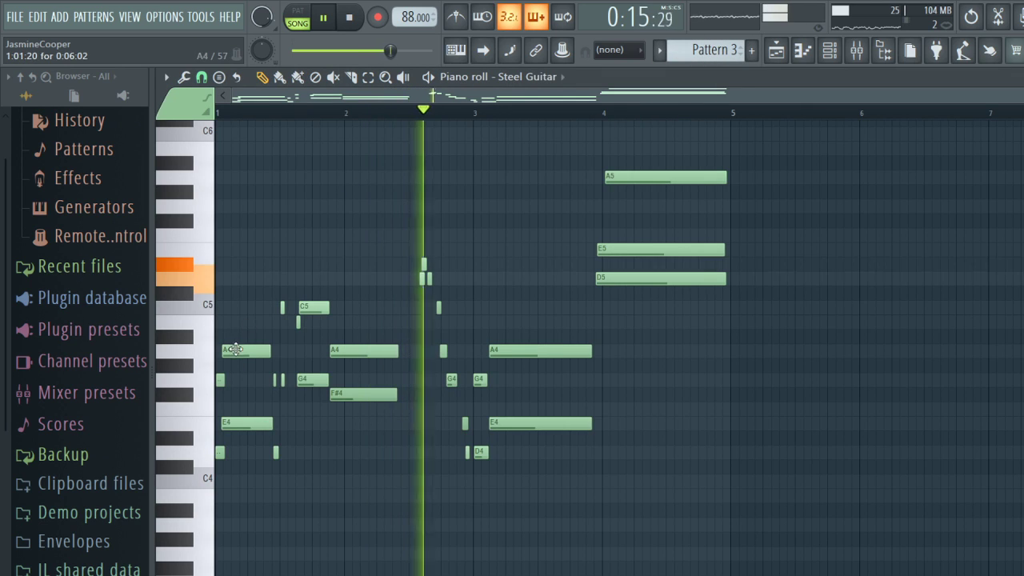
left_click_drag(227, 425, 232, 425)
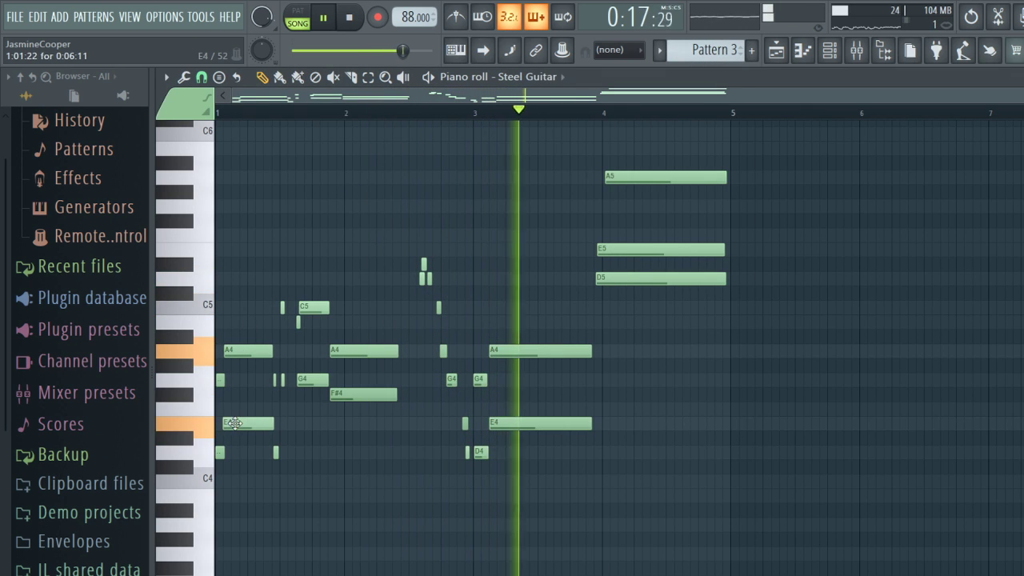
key("space")
key("space")
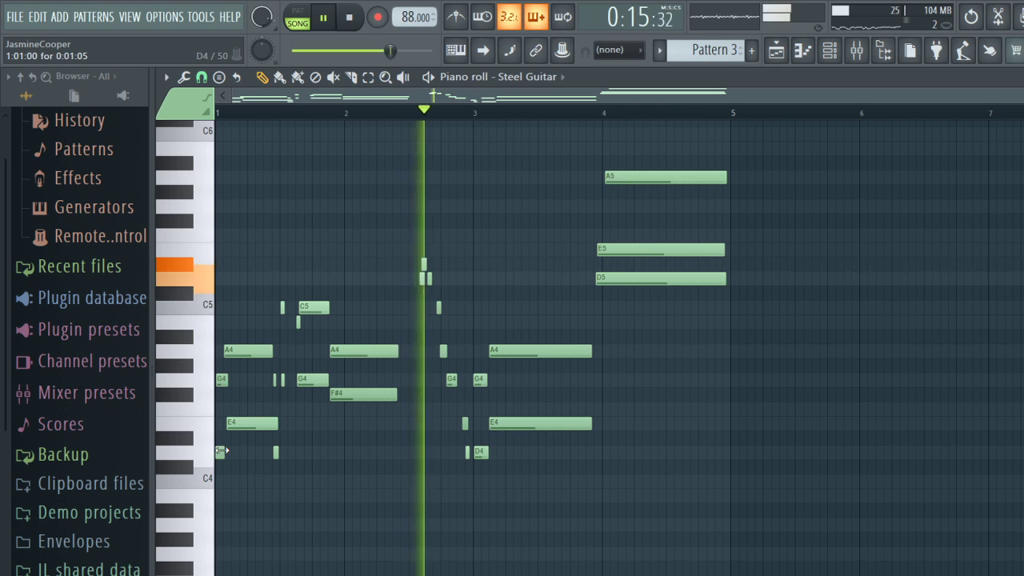
key("space")
key("space")
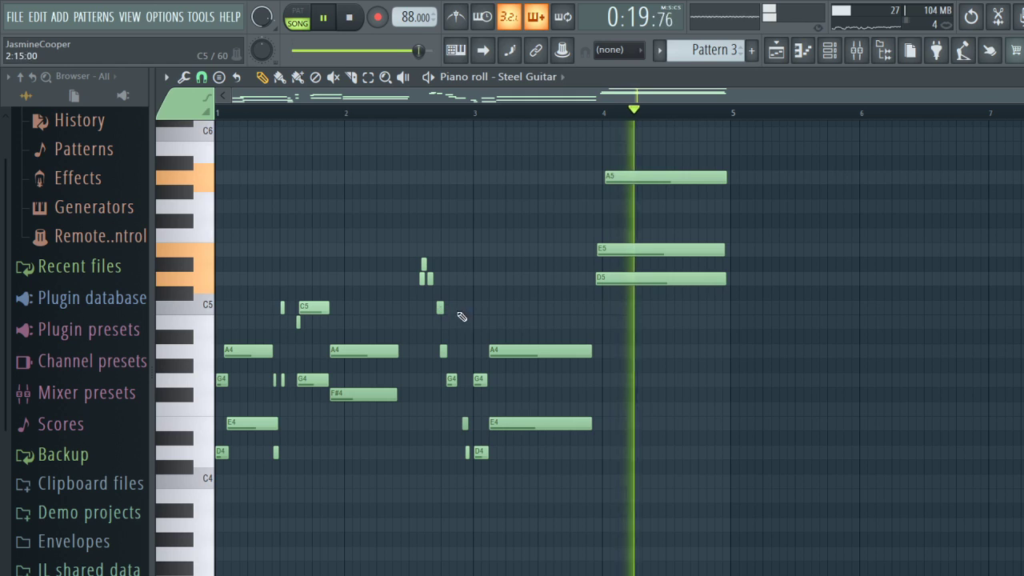
Step: Lengthen the sustained E4 and A4 notes of bar 3 into bar 4 and return to the playlist
left_click_drag(592, 424, 712, 427)
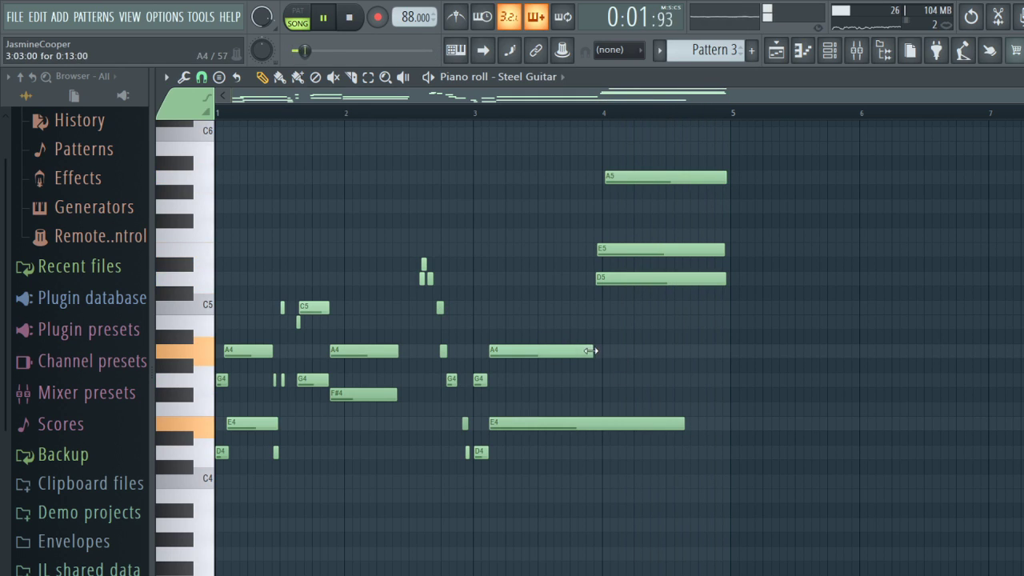
left_click_drag(590, 350, 645, 349)
left_click(777, 49)
Step: Browse the Perc, Plucked and Wind folders under Americas in EW Ra, and the libraries below it, in play_VST_x64
left_click(830, 49)
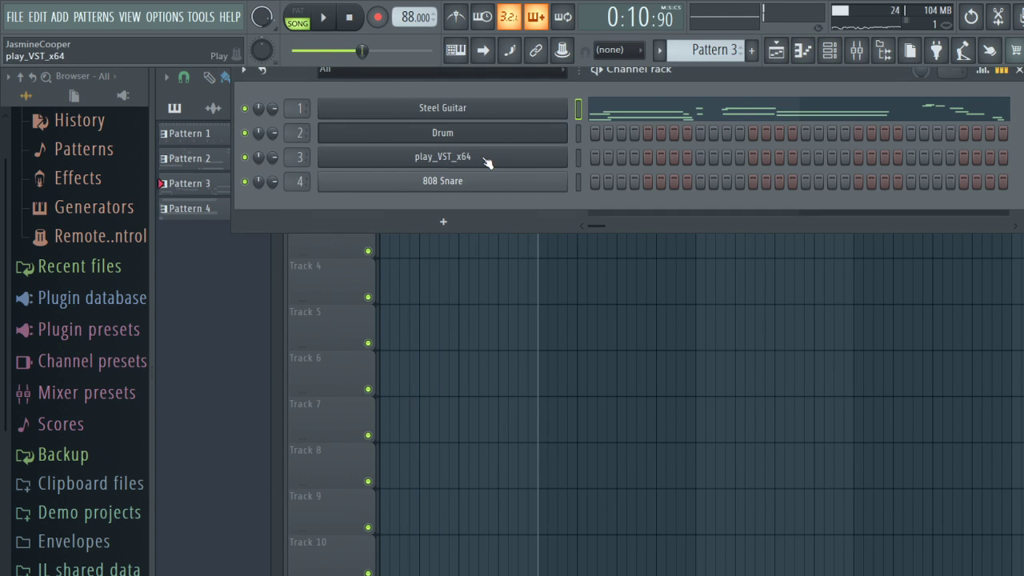
left_click(484, 160)
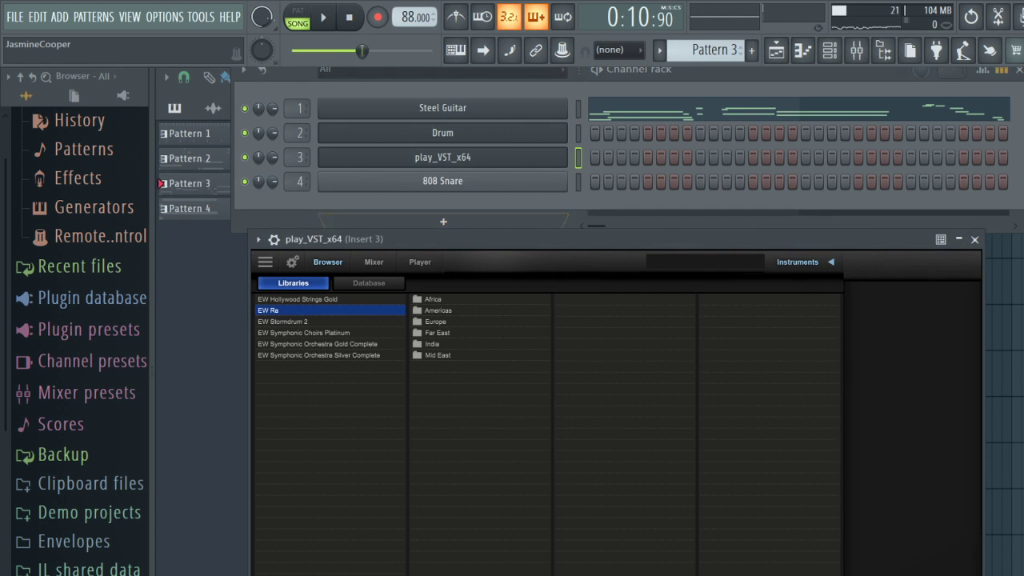
left_click(438, 310)
left_click(576, 298)
left_click(577, 321)
left_click(581, 310)
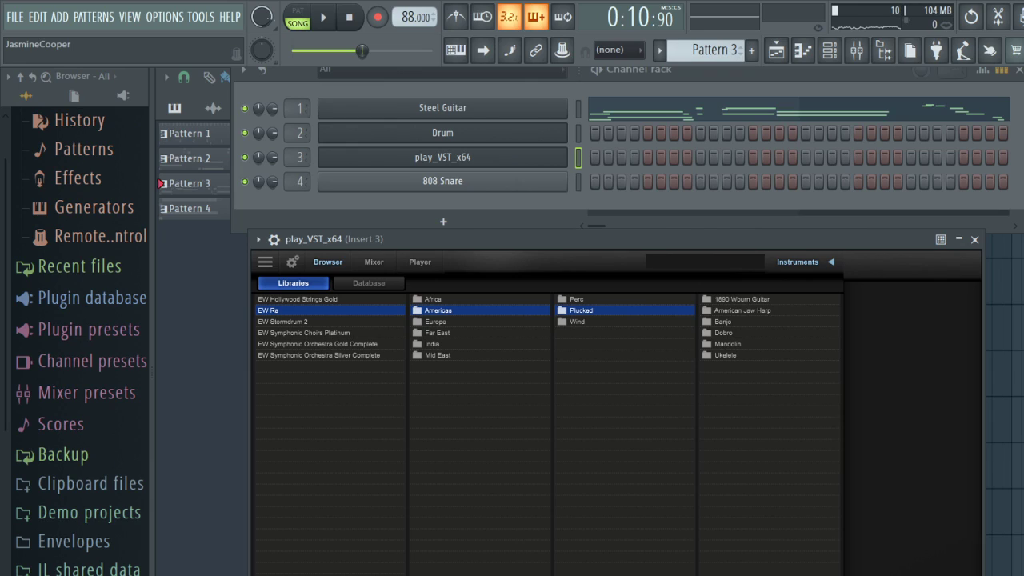
left_click(576, 298)
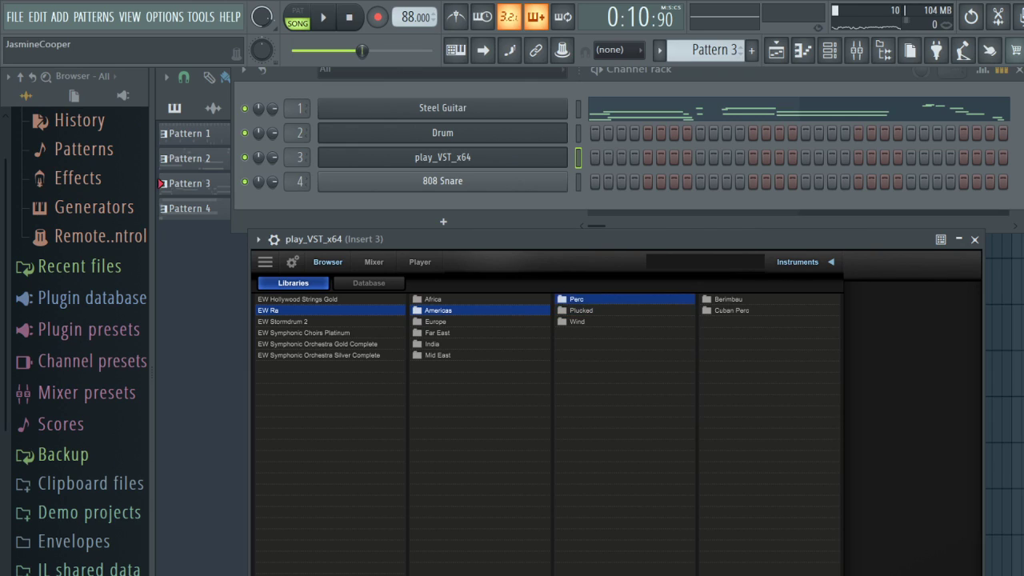
left_click(577, 321)
left_click(581, 310)
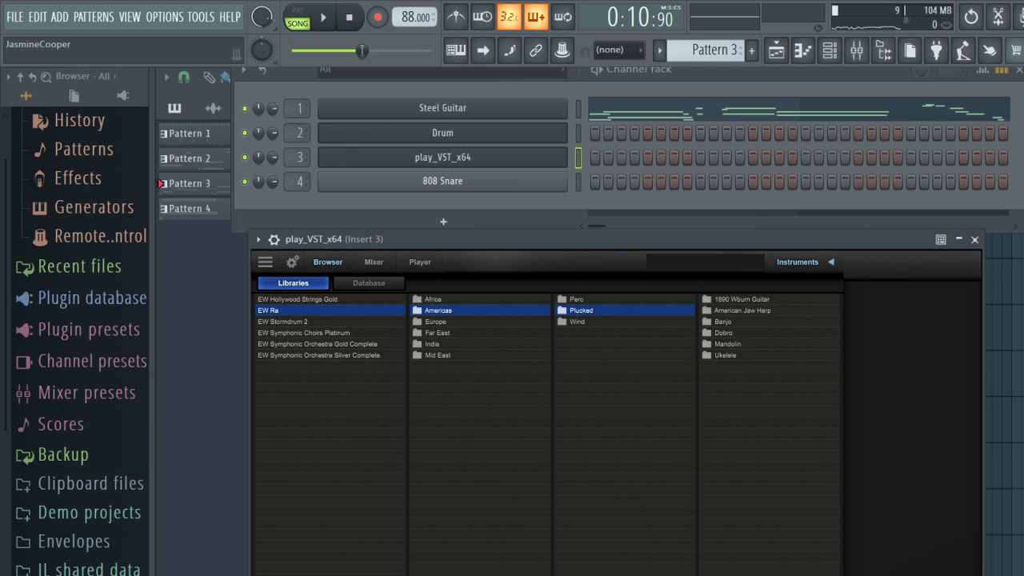
key("Down")
key("Down")
key("Down")
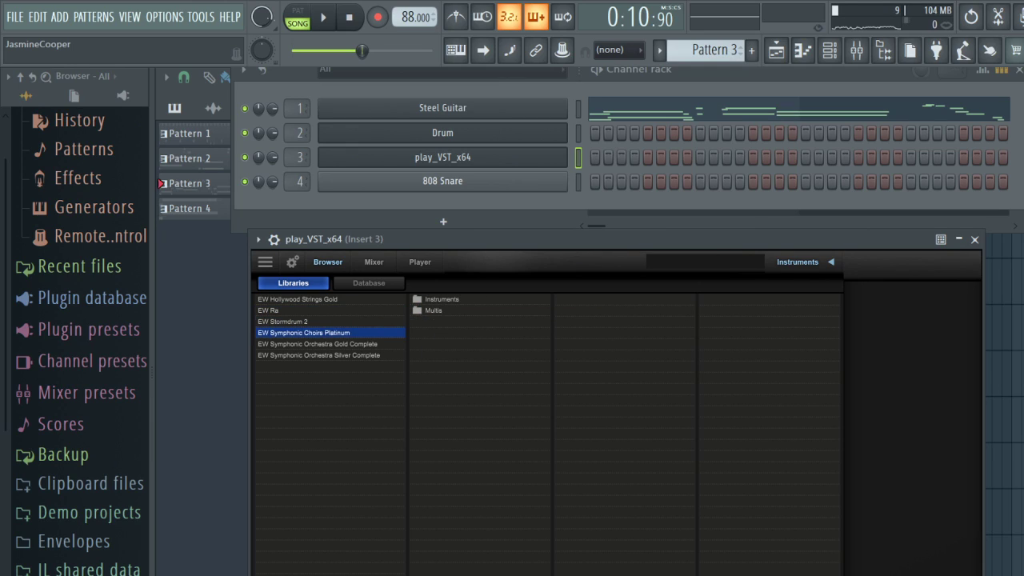
Step: Load the SVL KS Master solo violin from Gold Strings in EW Symphonic Orchestra Gold Complete into play_VST_x64
left_click(457, 174)
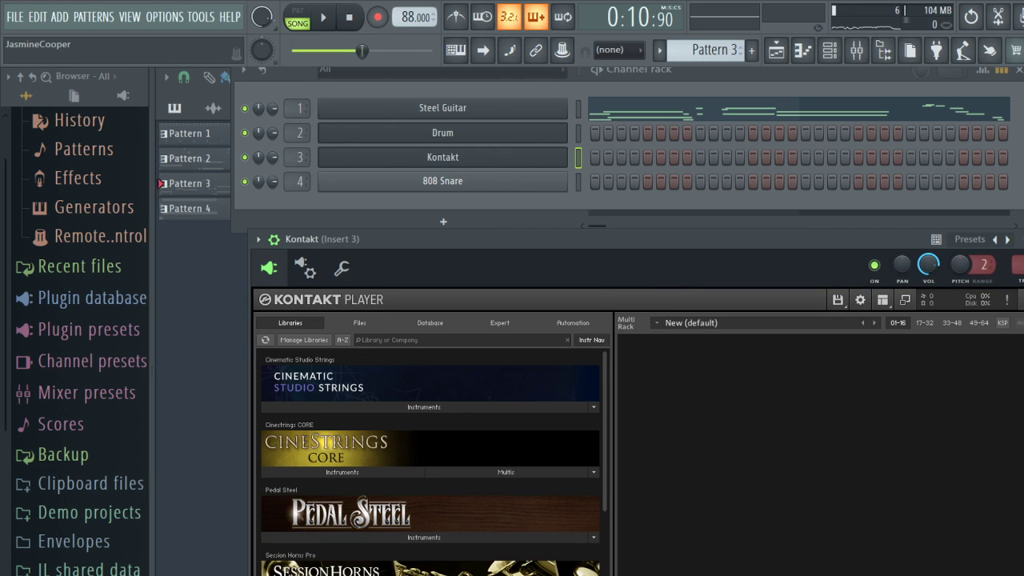
scroll(432, 463, "down", 5)
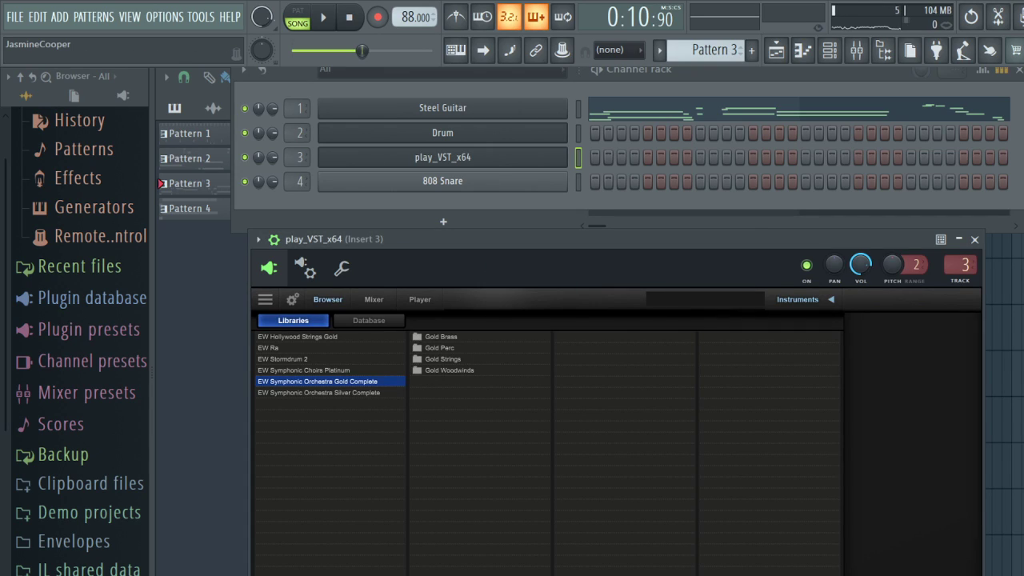
left_click(443, 358)
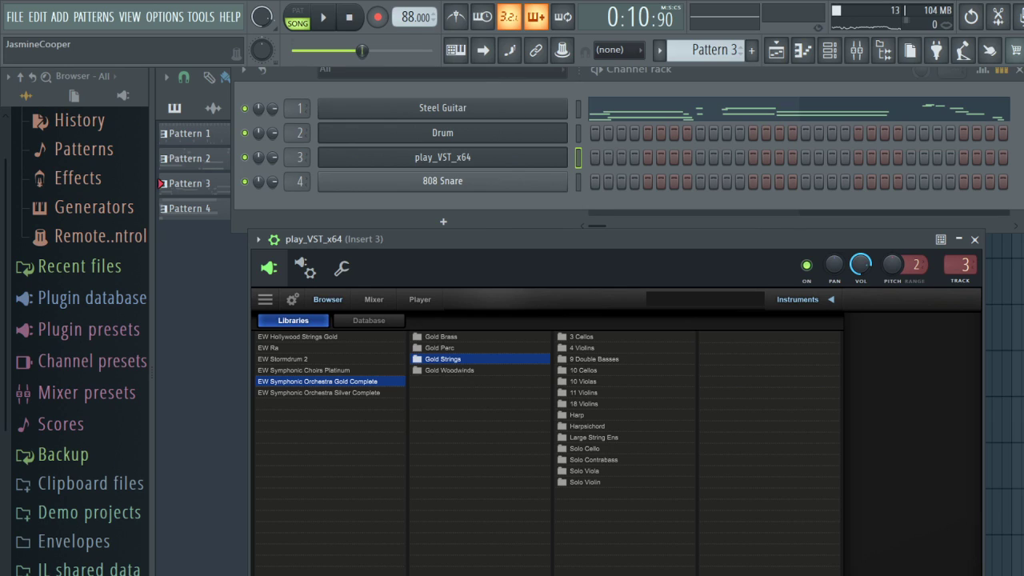
left_click(585, 482)
left_click(727, 381)
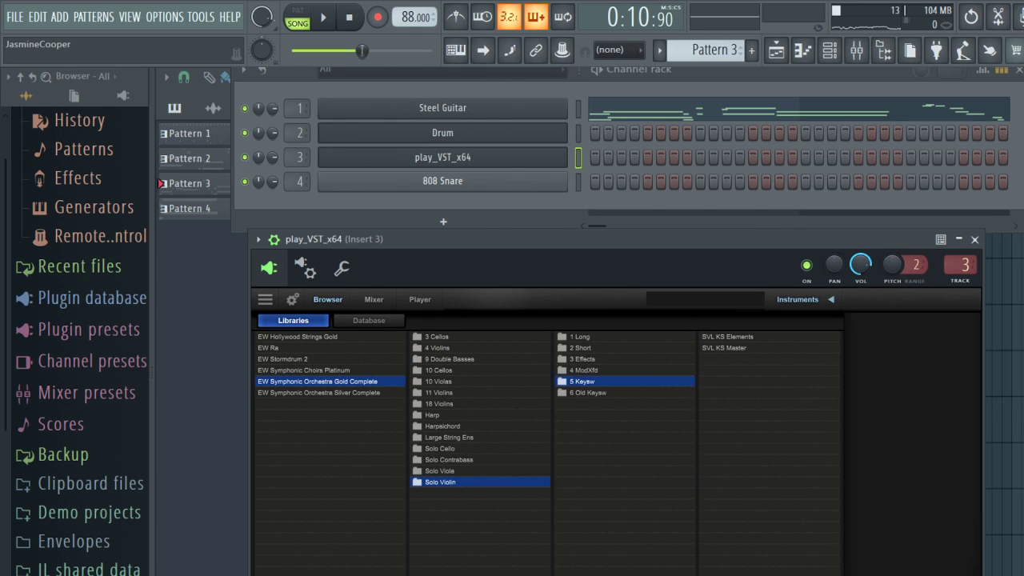
left_click(724, 348)
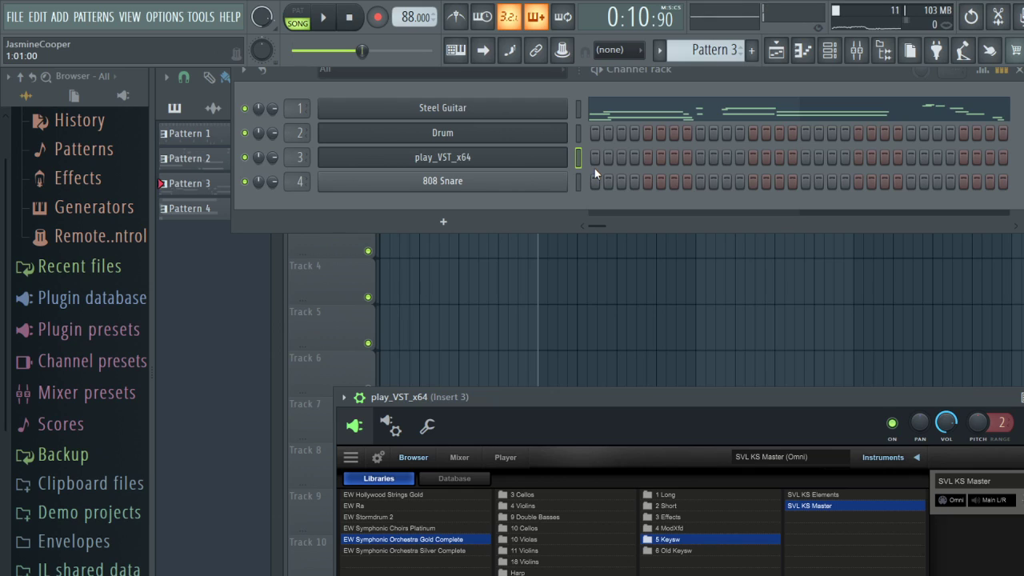
Step: Play the song while trying out the solo violin, and listen to the arrangement from the start in the playlist
key("space")
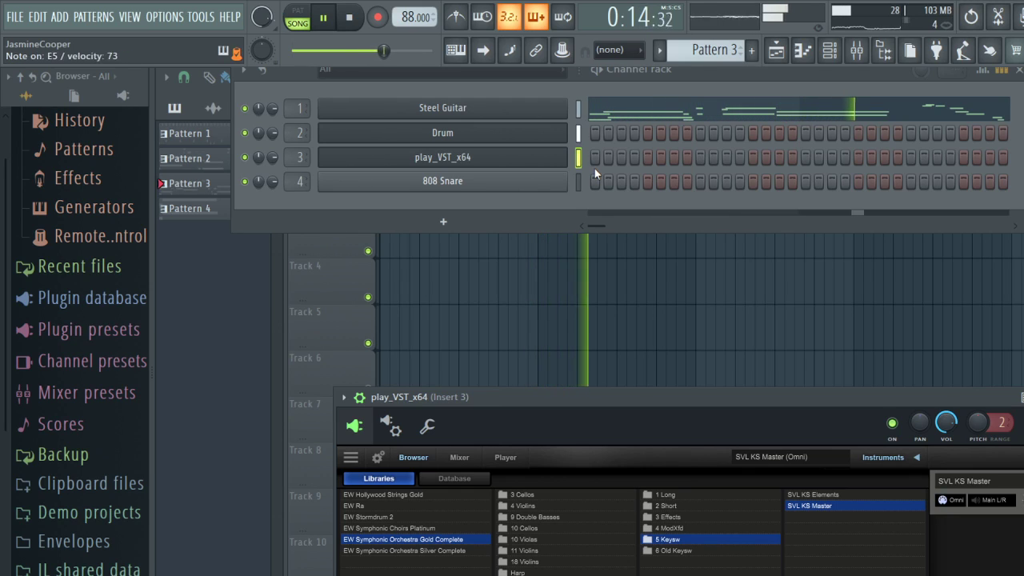
key("space")
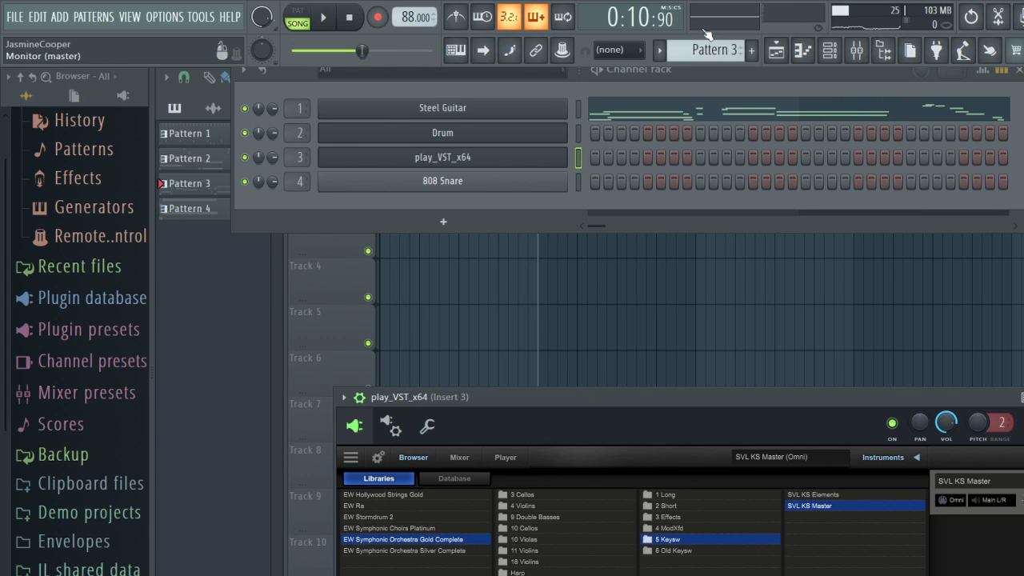
left_click(777, 50)
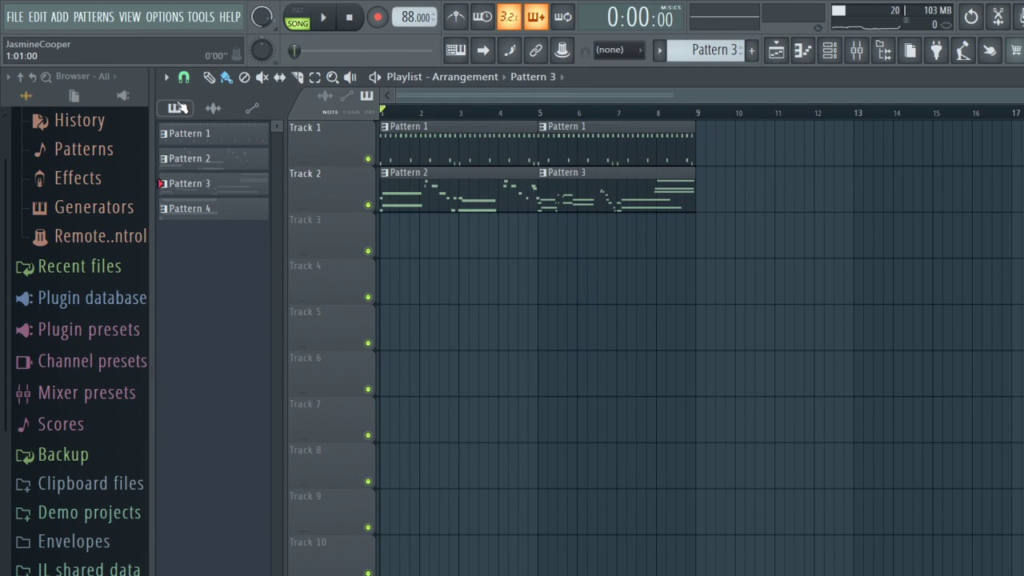
key("space")
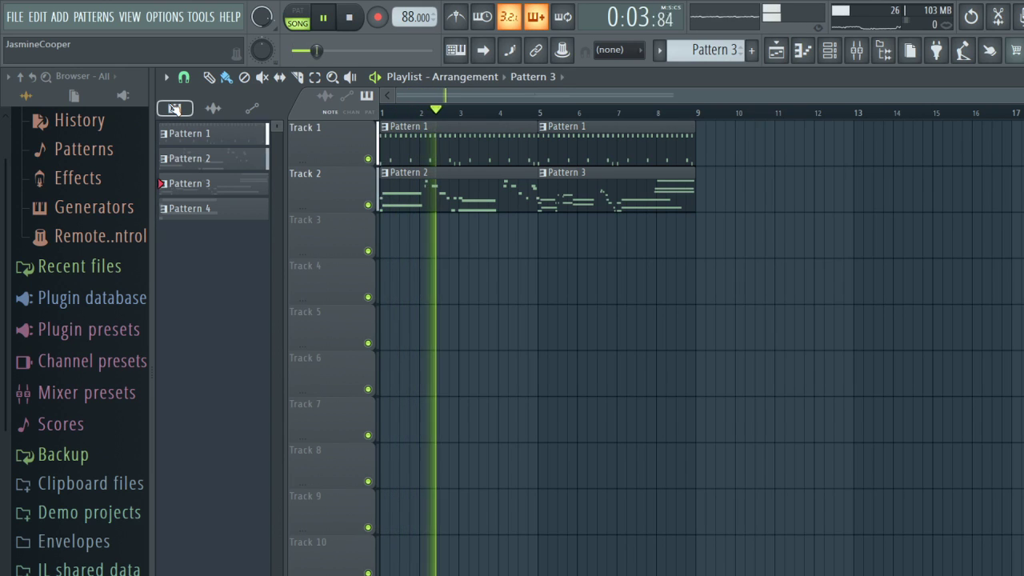
key("space")
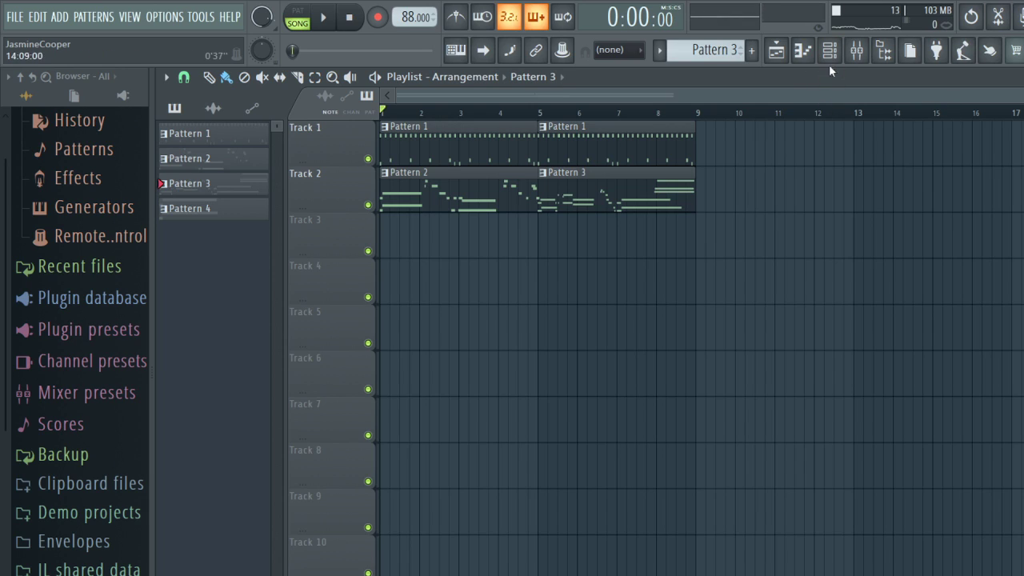
Step: Replace the play_VST_x64 instrument on channel 3 with Kontakt and reposition its window to reach LA Scoring Strings
left_click(848, 58)
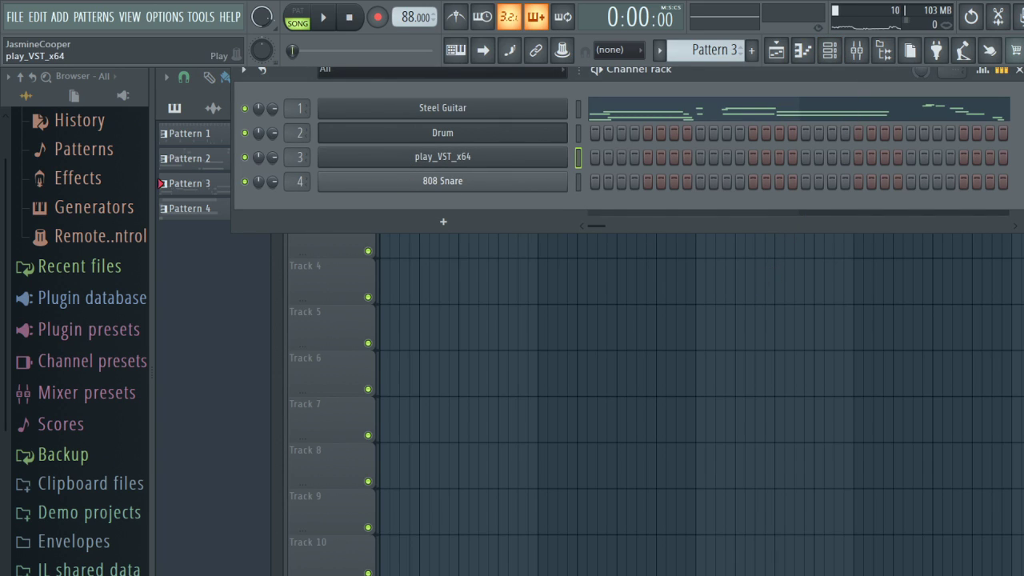
left_click(404, 163)
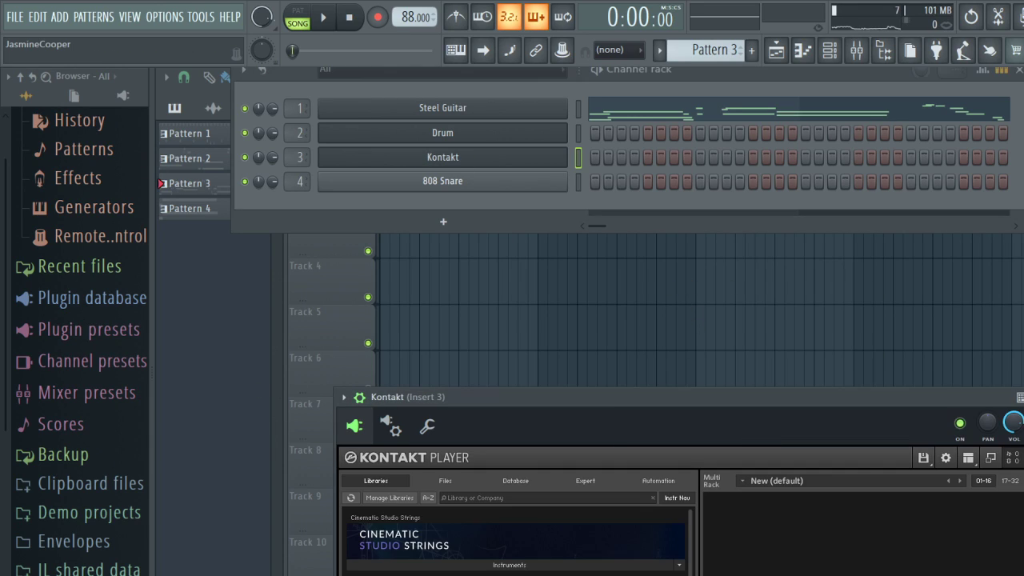
left_click_drag(546, 397, 550, 128)
scroll(500, 503, "down", 5)
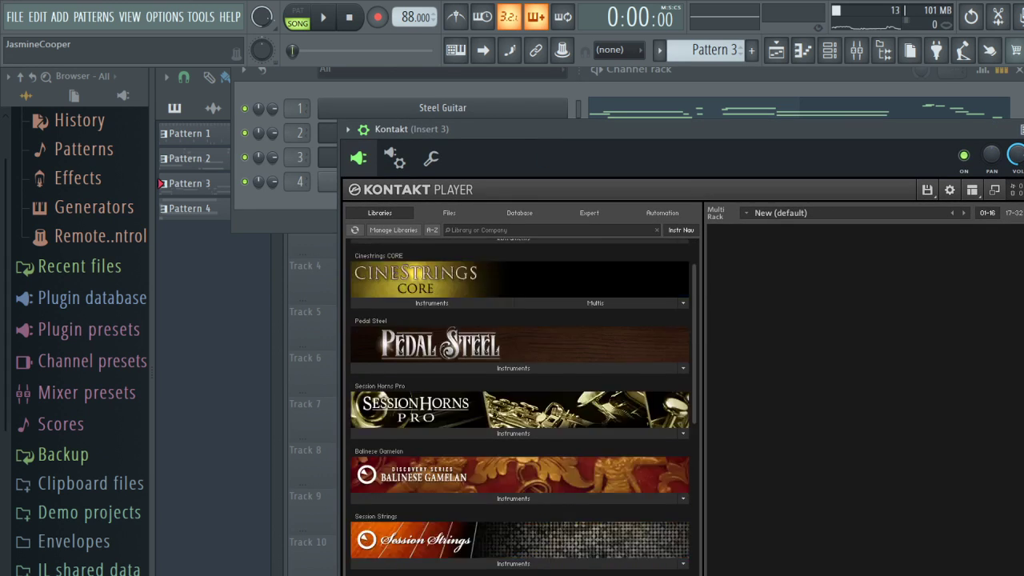
scroll(434, 560, "down", 6)
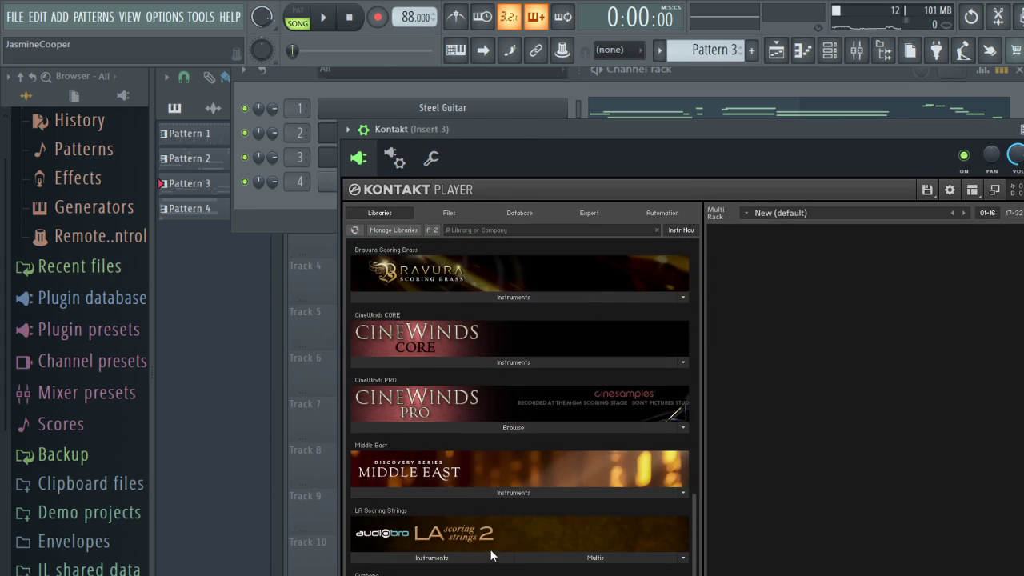
Step: Load Vln FC Leg Tremolo Legato.nki from the Legato Tremolos folder of LA Scoring Strings into Kontakt
left_click(433, 557)
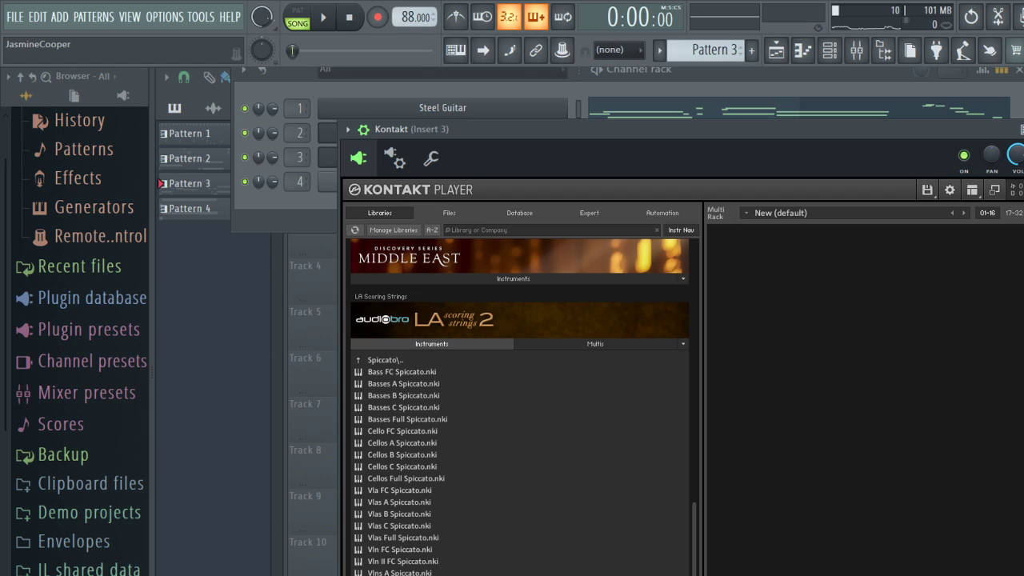
left_click(384, 360)
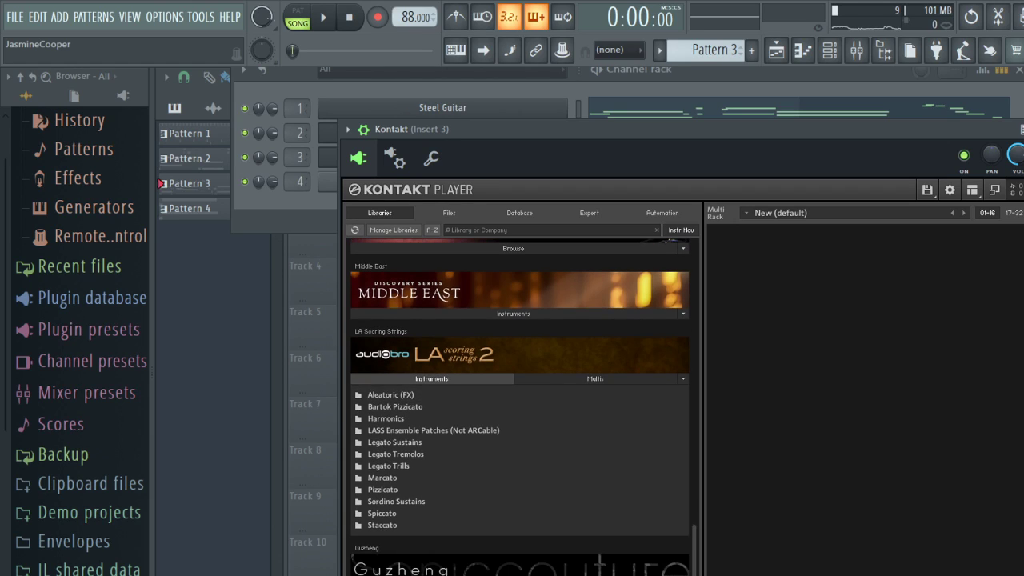
left_click(395, 454)
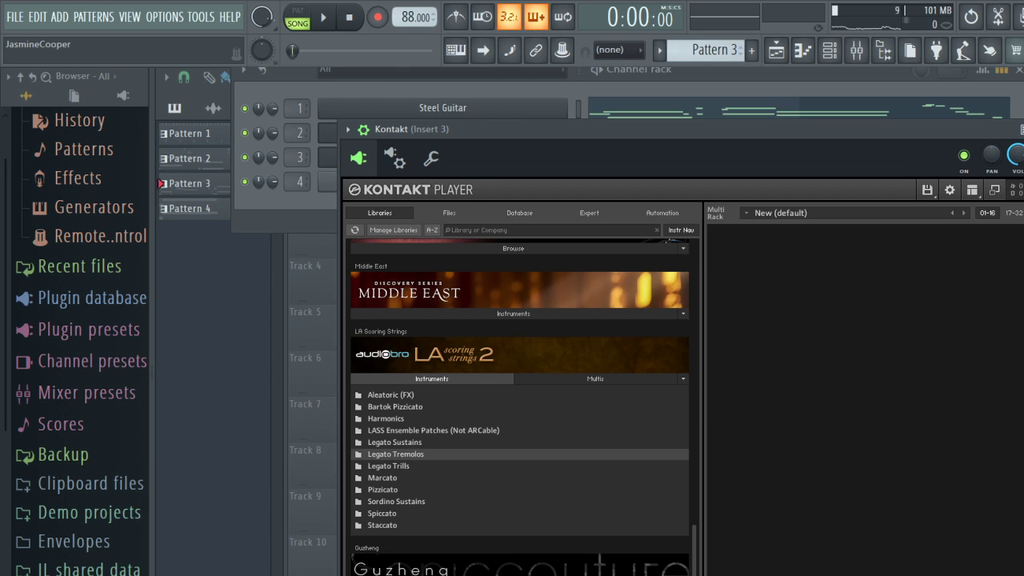
double_click(396, 454)
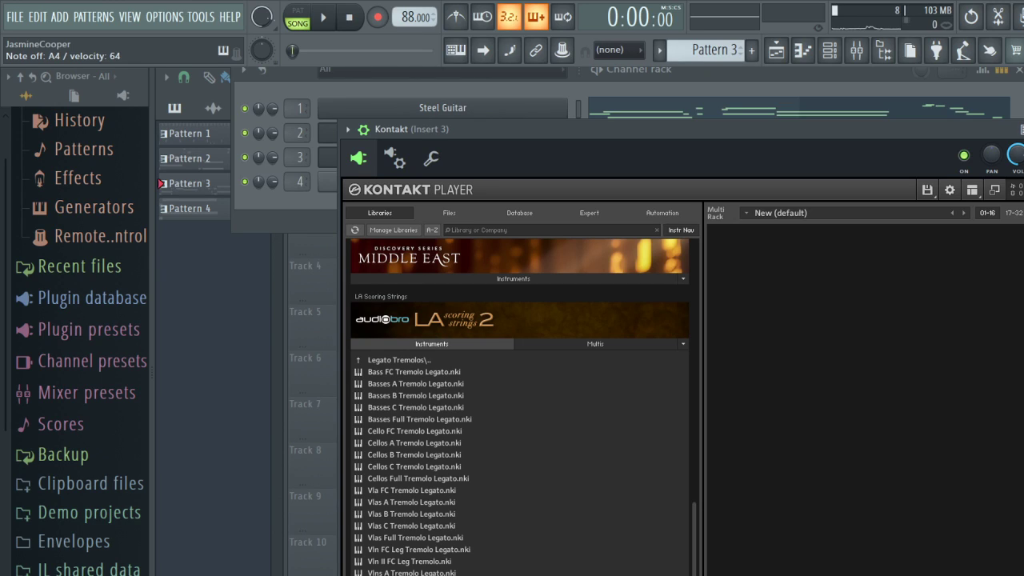
left_click(419, 550)
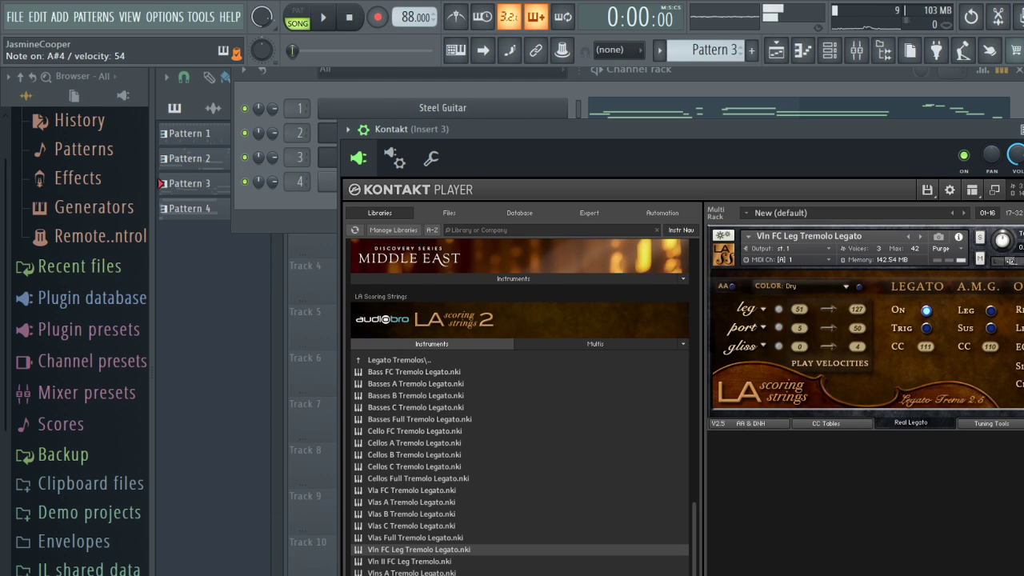
Step: Lower the Kontakt channel's volume in the channel rack and return to the playlist
left_click(298, 160)
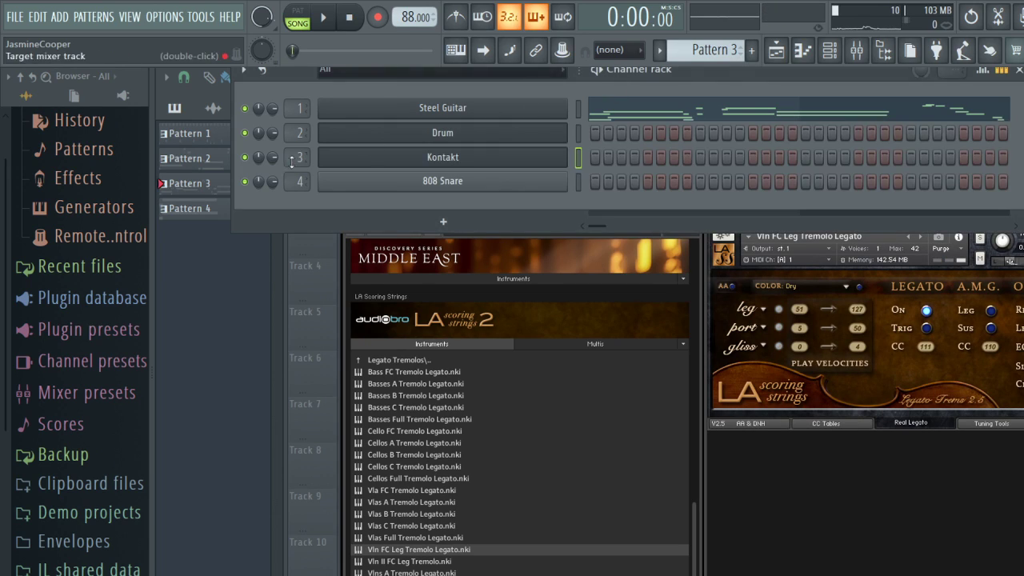
left_click_drag(272, 157, 268, 166)
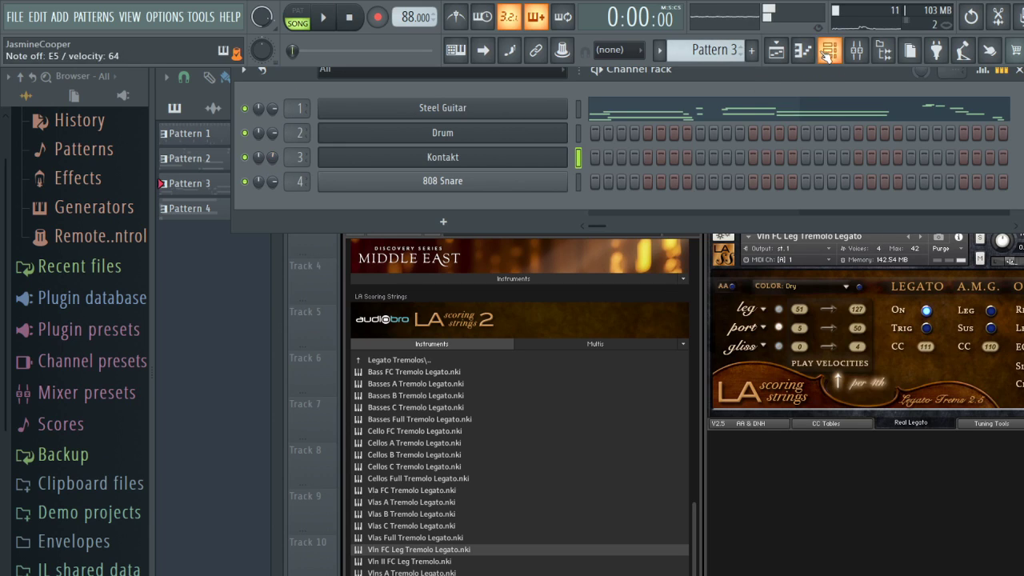
left_click(776, 49)
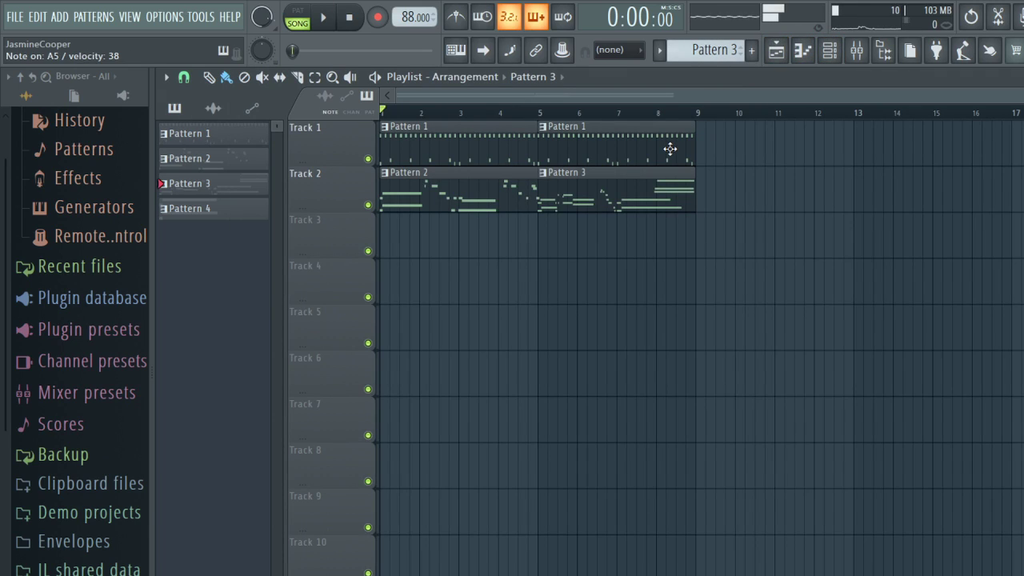
Step: Load Vlns Harmonics.nki from the Harmonics folder of LA Scoring Strings into the Kontakt instrument on channel 3
left_click(829, 50)
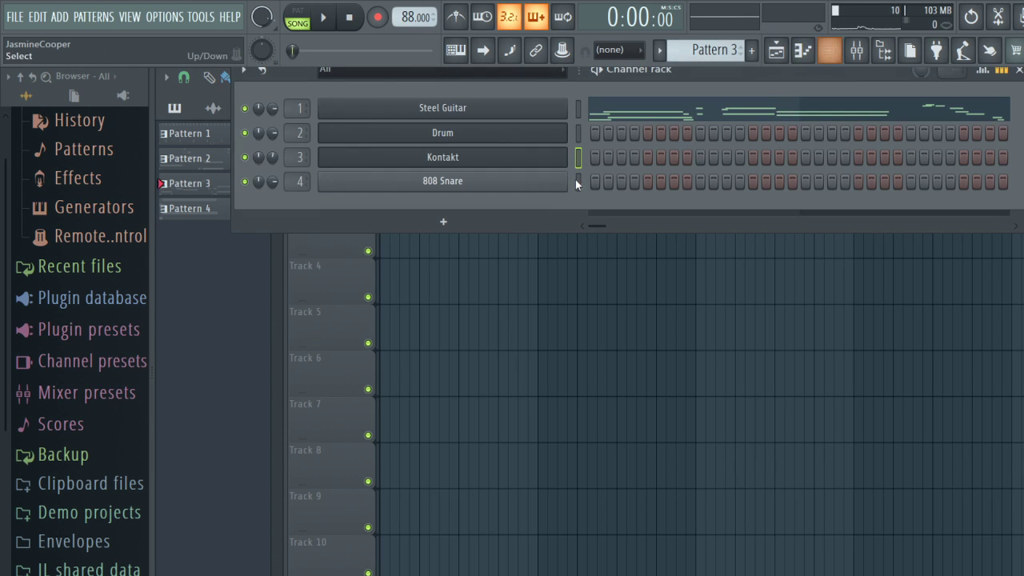
left_click(530, 158)
scroll(628, 466, "down", 2)
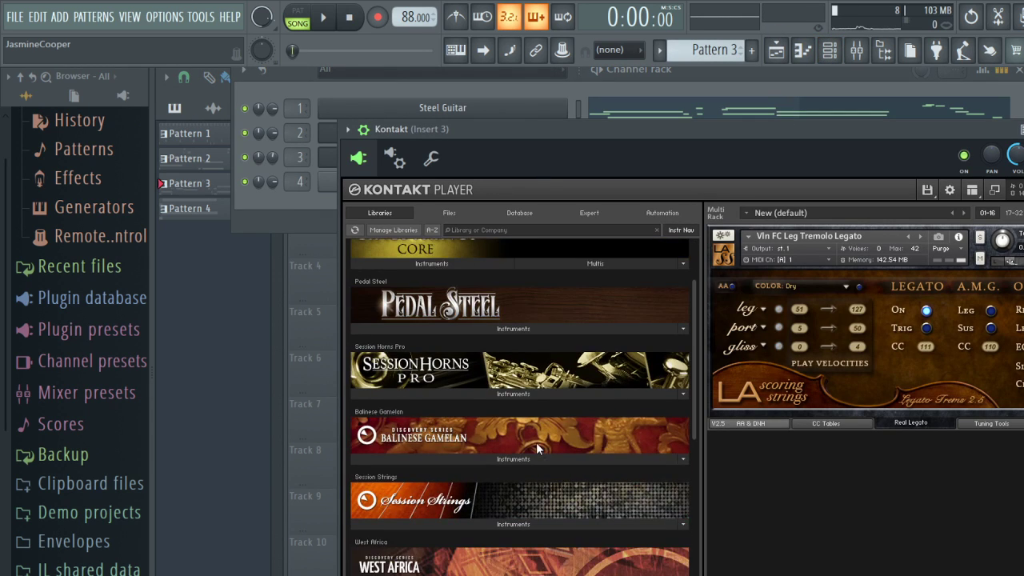
scroll(536, 448, "down", 10)
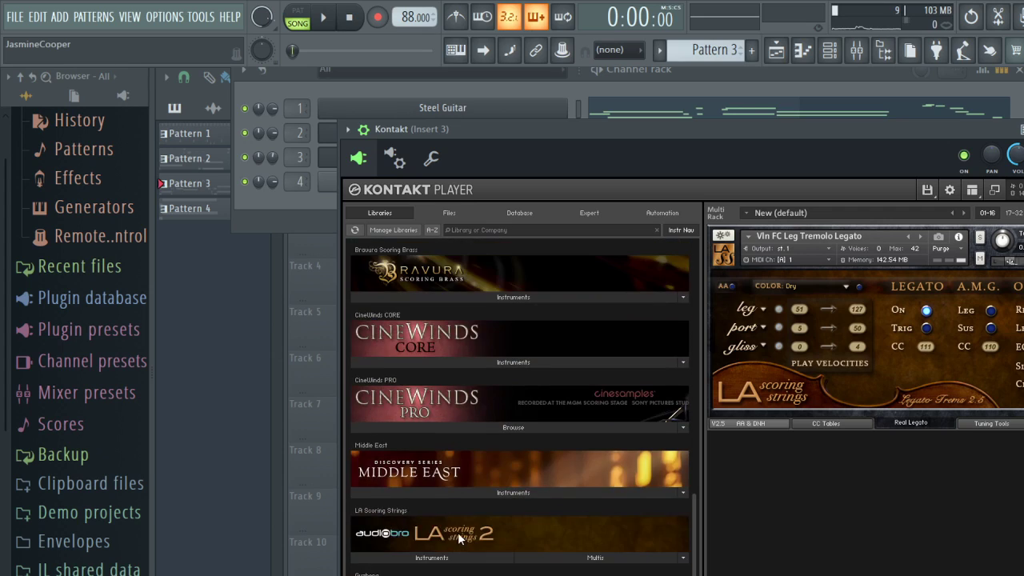
left_click(440, 558)
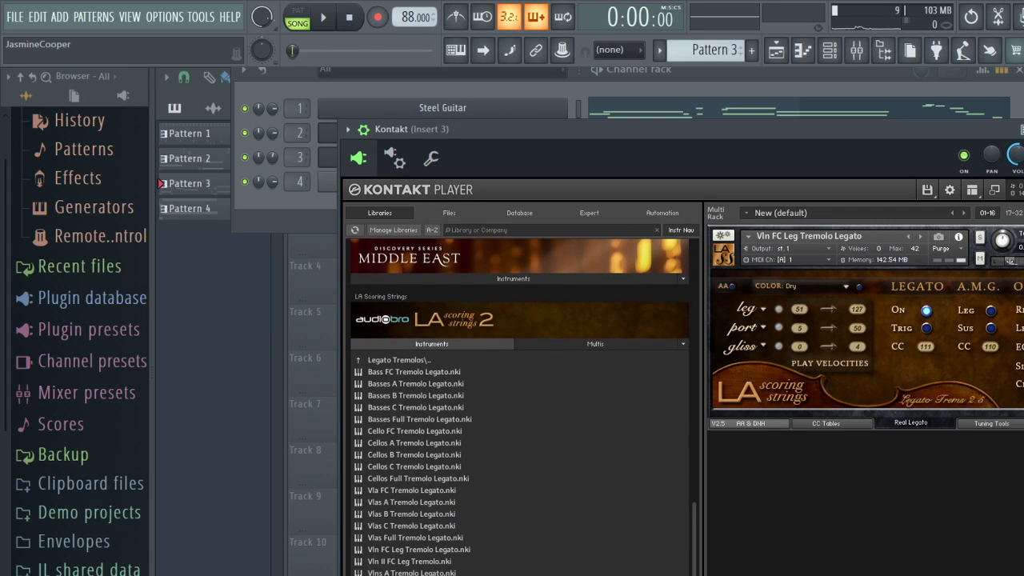
left_click(398, 360)
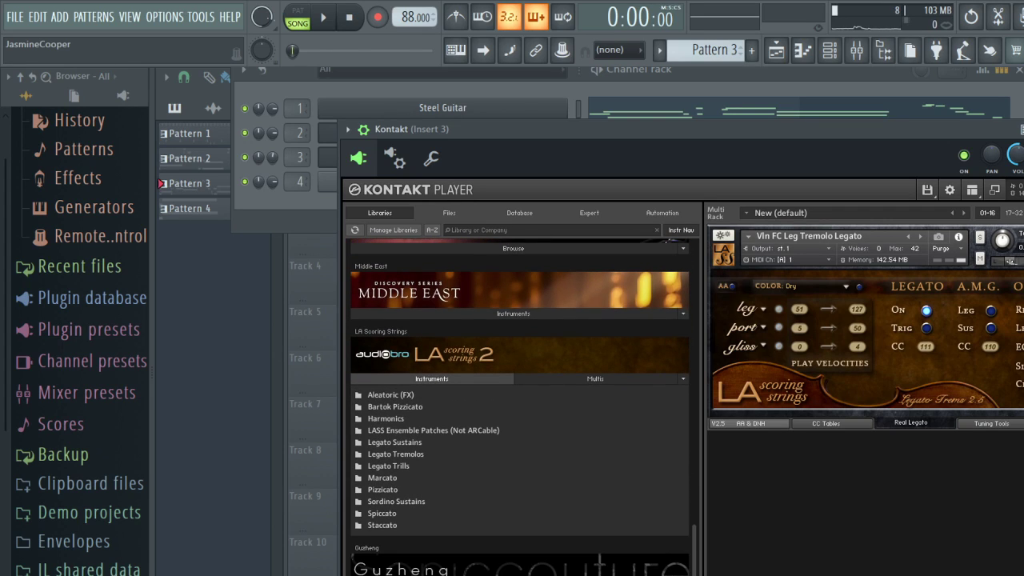
left_click(386, 418)
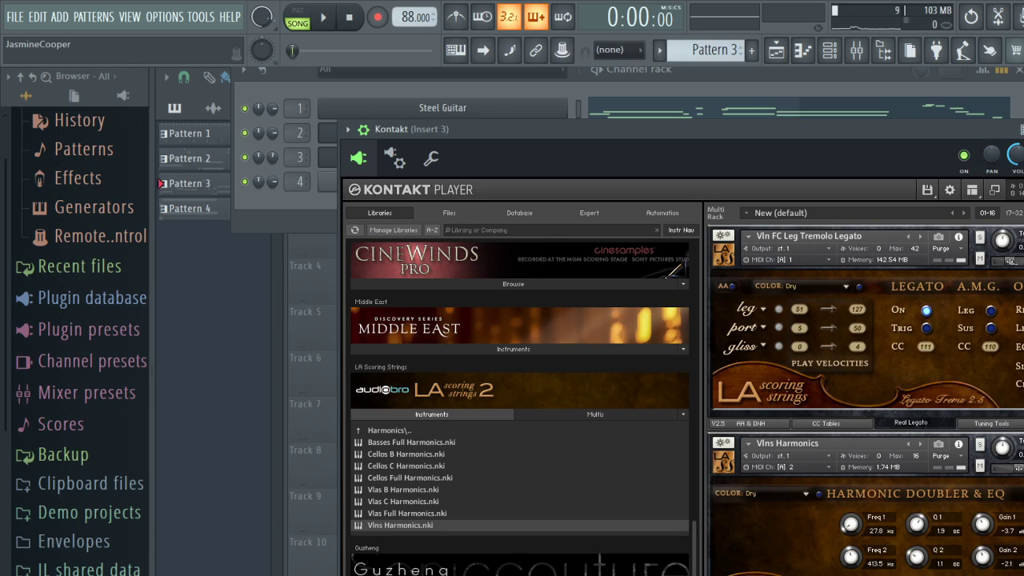
Step: Remove Vlns Harmonics from the Kontakt rack, reopen the Harmonics folder and load Vlns Harmonics.nki again
key("Delete")
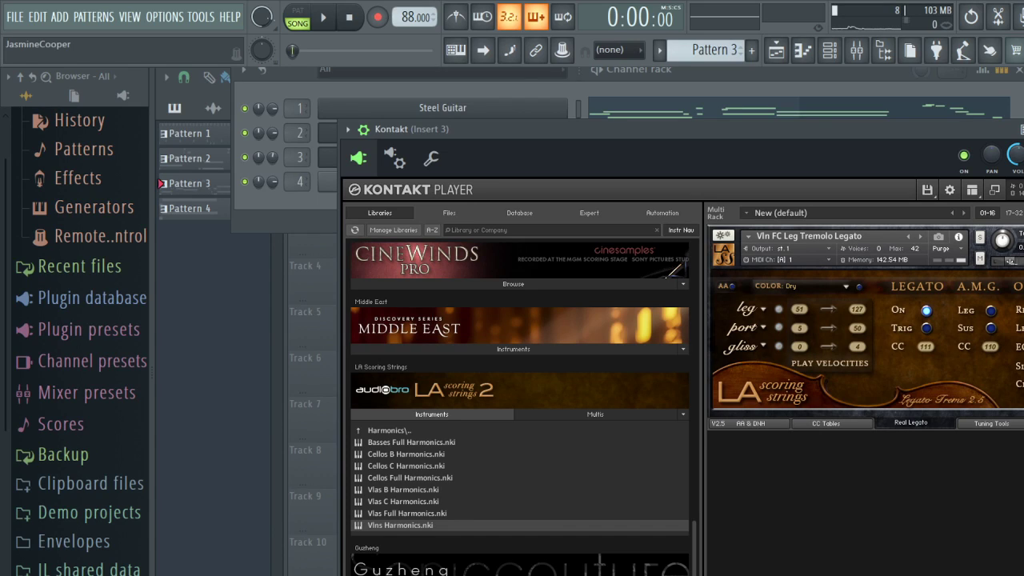
left_click(389, 430)
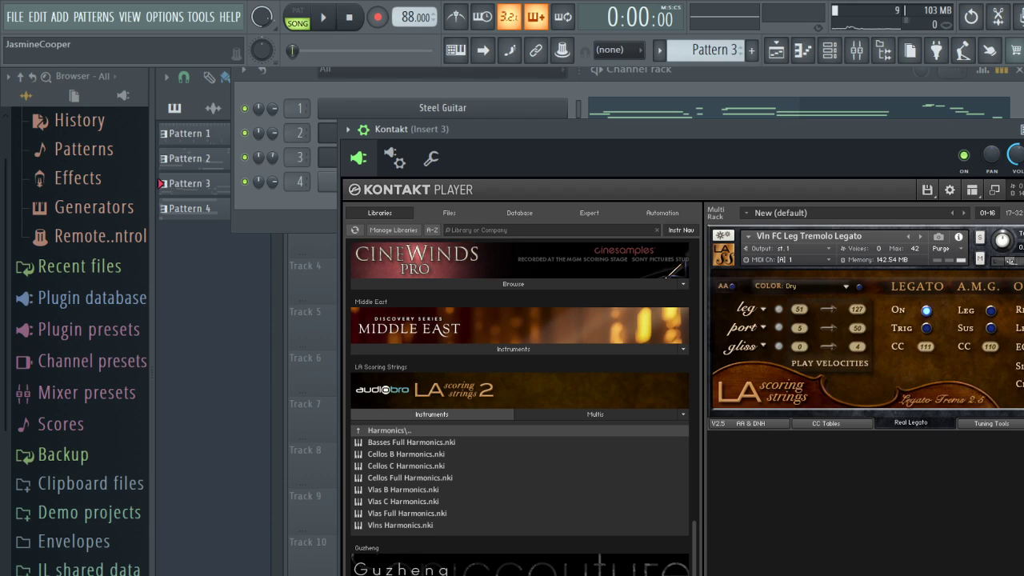
double_click(389, 431)
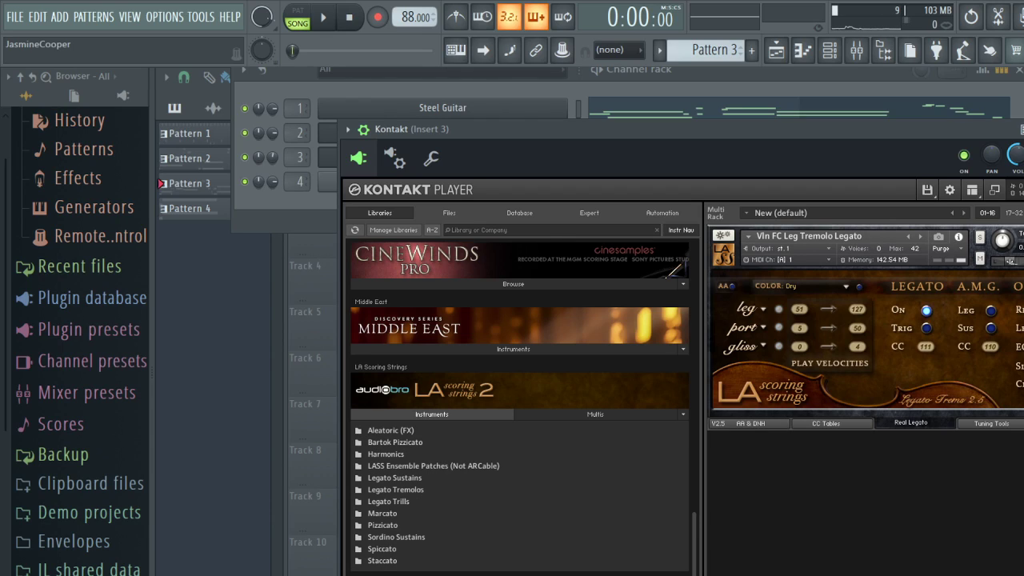
double_click(386, 453)
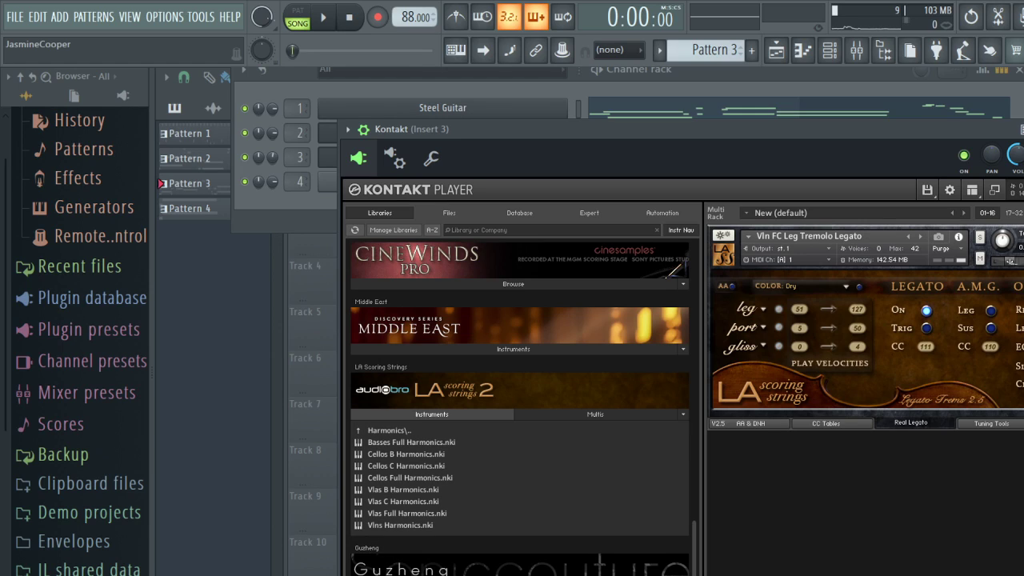
left_click(400, 525)
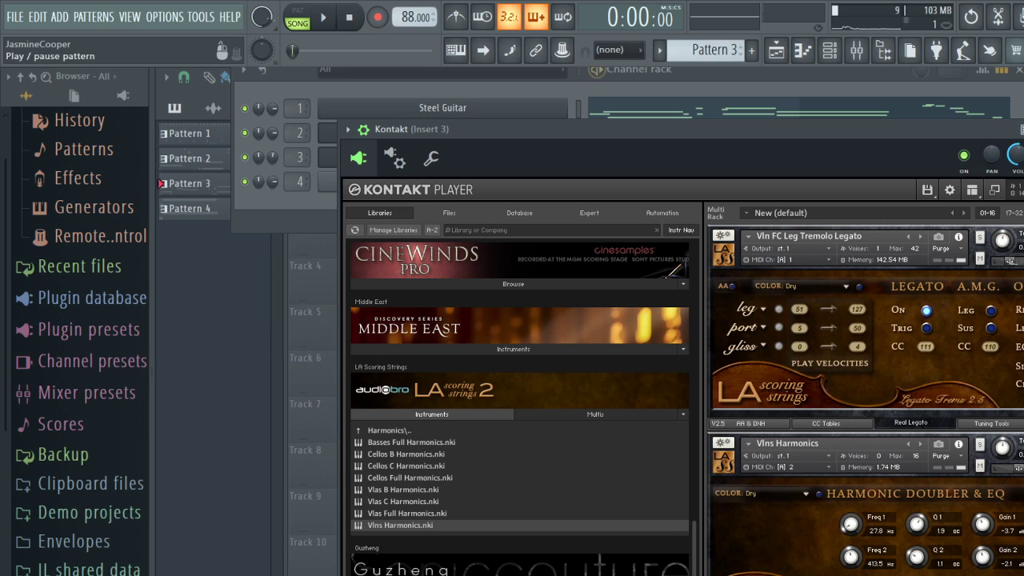
Step: Set Kontakt's MIDI input and output ports to 0 in its plugin wrapper settings and return to the channel rack
left_click(394, 158)
scroll(416, 379, "up", 1)
scroll(518, 379, "up", 1)
left_click(718, 84)
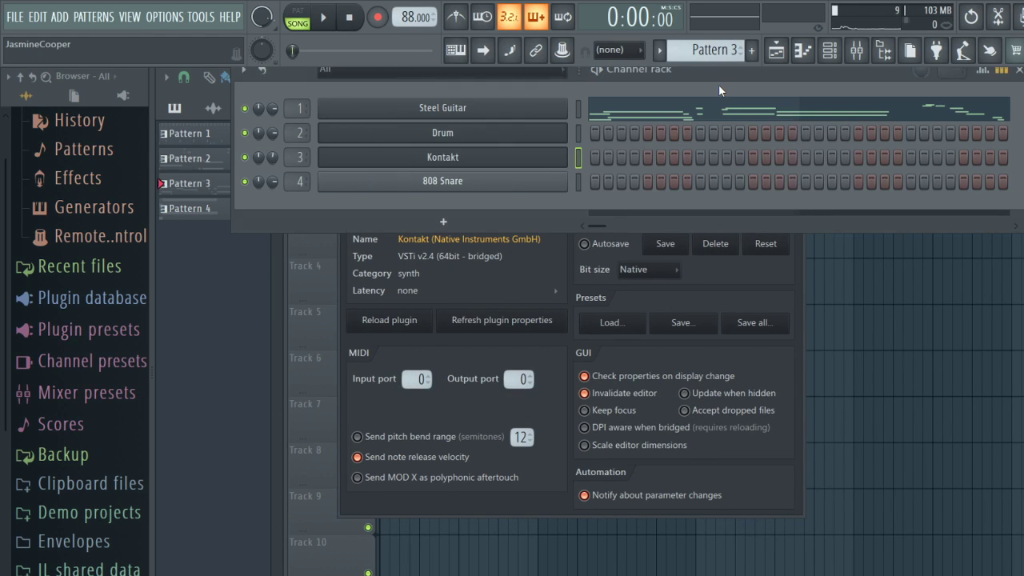
Step: Replace the 808 Snare with a MIDI Out on port 0 and add a second MIDI Out set to channel 2
left_click(461, 189)
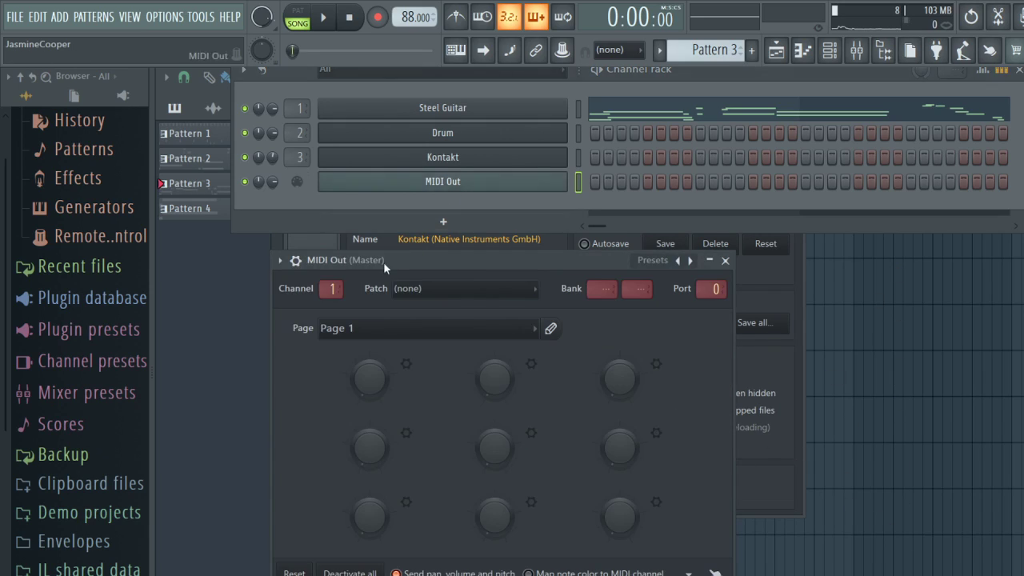
scroll(346, 309, "up", 6)
left_click_drag(346, 309, 352, 309)
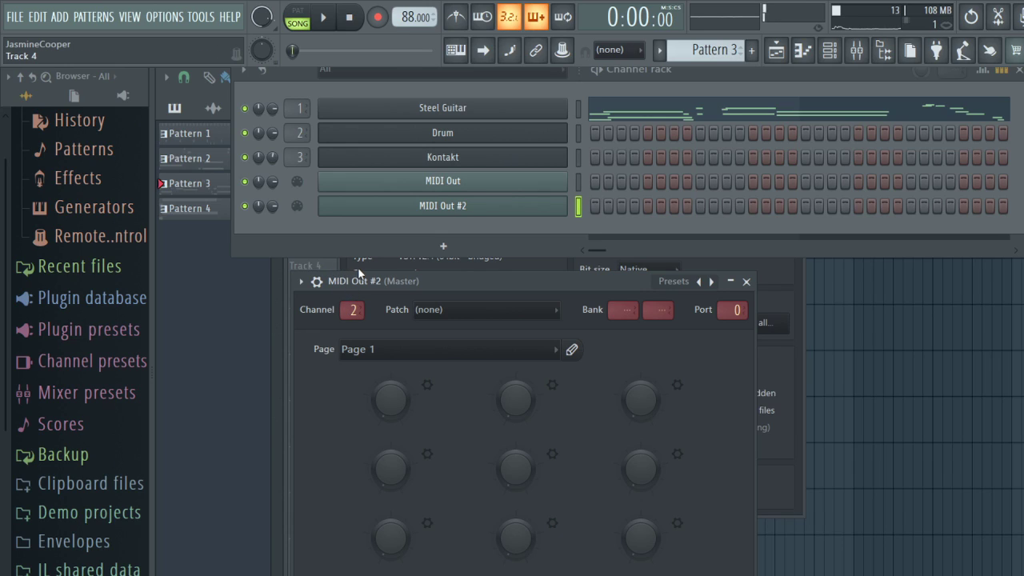
Step: Lower the first MIDI Out channel's volume and play the arrangement from the start in the playlist
left_click(576, 183)
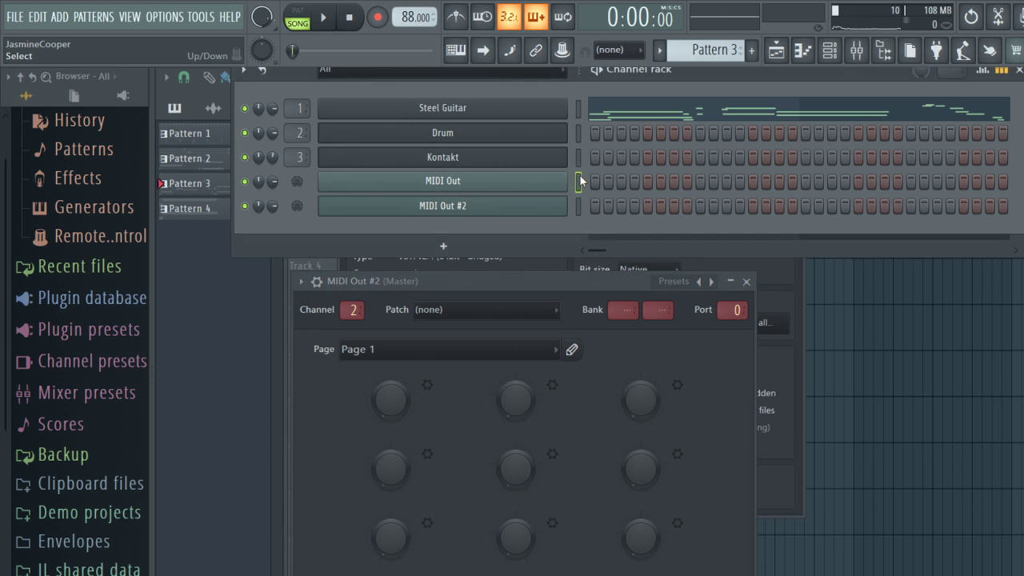
left_click_drag(259, 181, 258, 189)
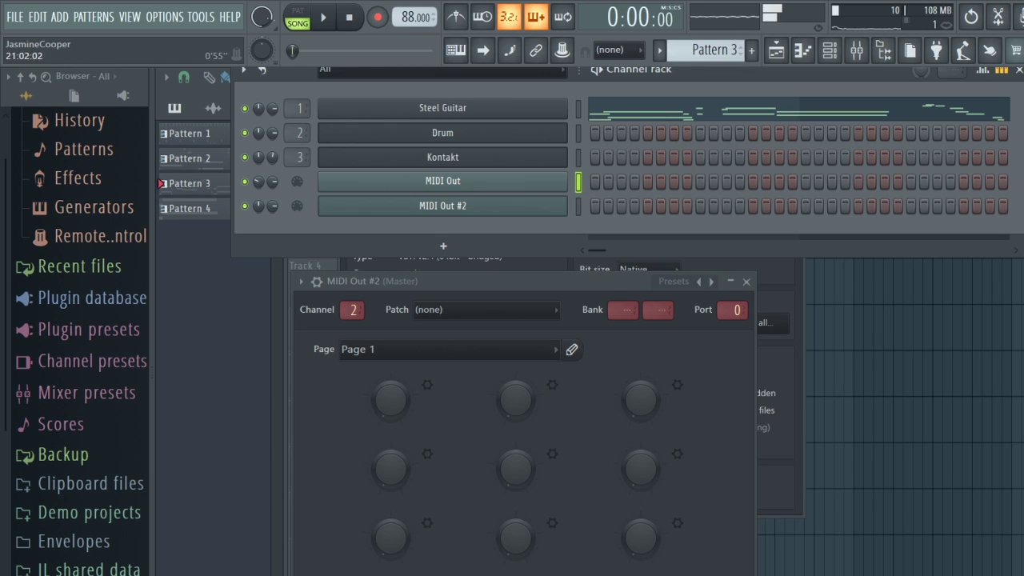
left_click(780, 55)
key("space")
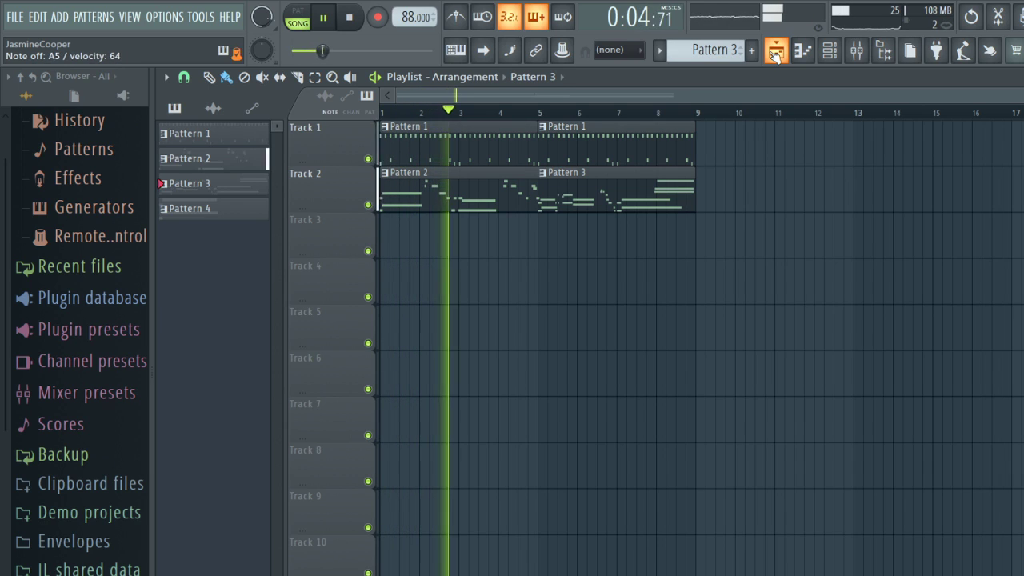
key("space")
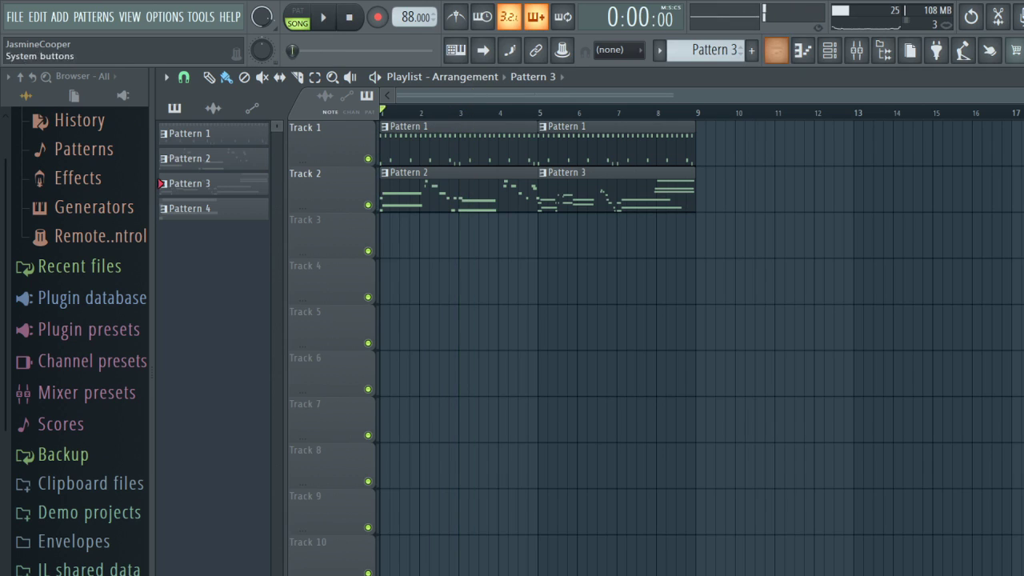
Step: Play the arrangement again while examining the steel guitar notes of Pattern 3 in the piano roll
left_click(829, 50)
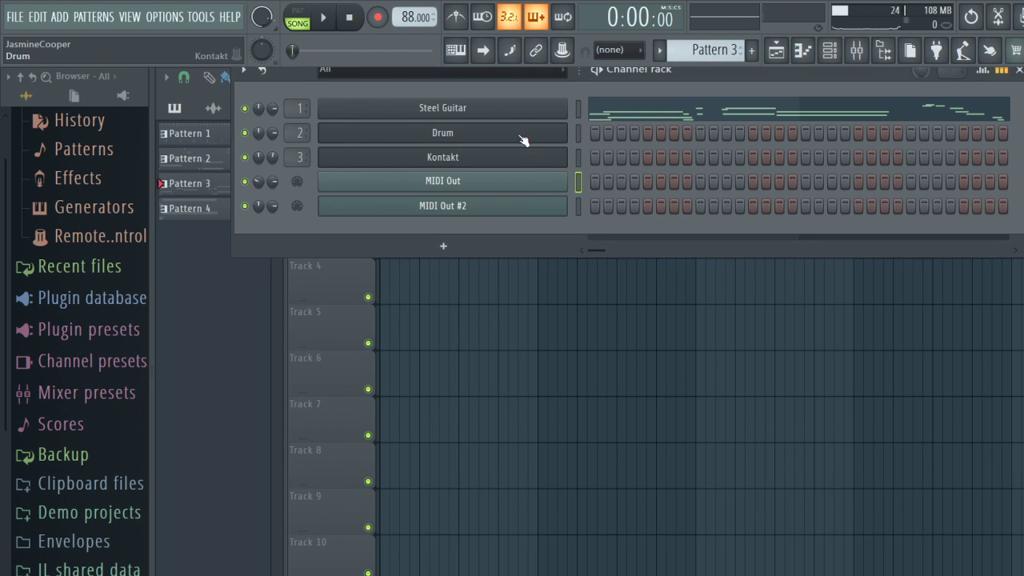
left_click(776, 49)
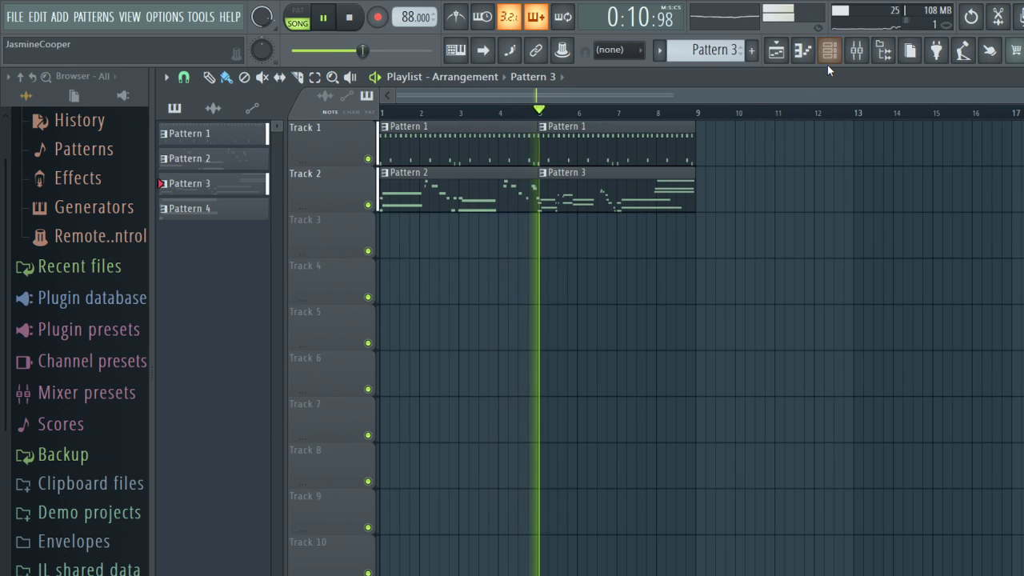
double_click(560, 207)
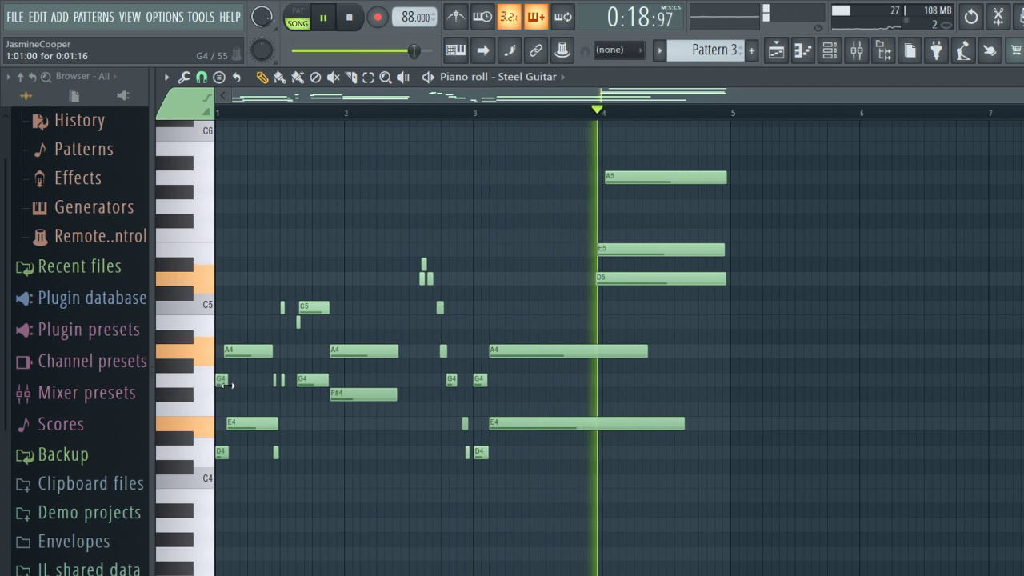
left_click(776, 51)
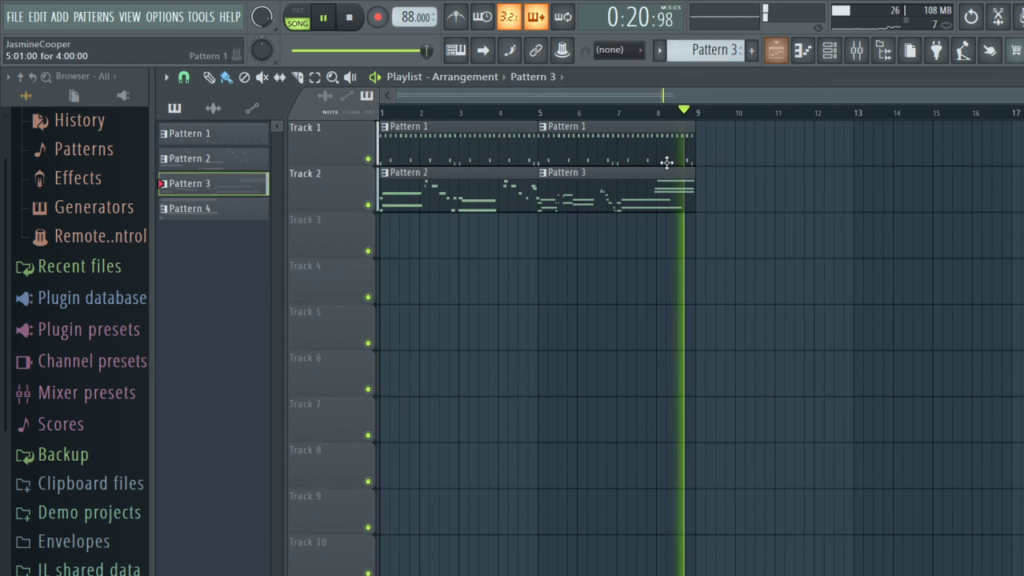
key("space")
Step: Place two more Pattern 1 clips on Track 1, starting at bar 9 and bar 13
left_click(526, 152)
left_click(720, 148)
left_click_drag(720, 149, 701, 149)
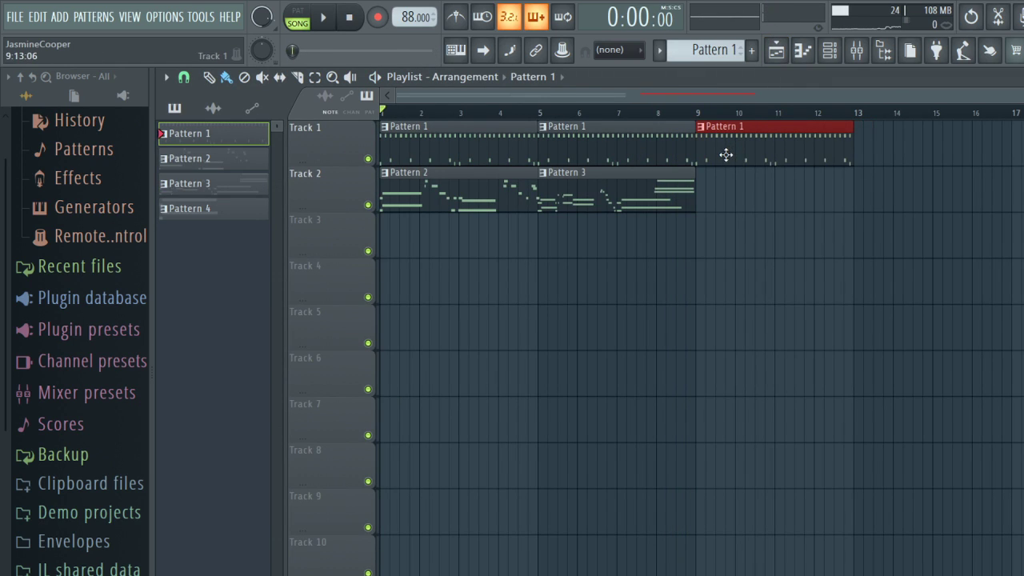
mouse_move(904, 151)
left_mouse_down()
mouse_move(926, 151)
mouse_move(903, 165)
mouse_move(902, 152)
mouse_move(943, 156)
mouse_move(881, 157)
mouse_move(911, 162)
left_mouse_up()
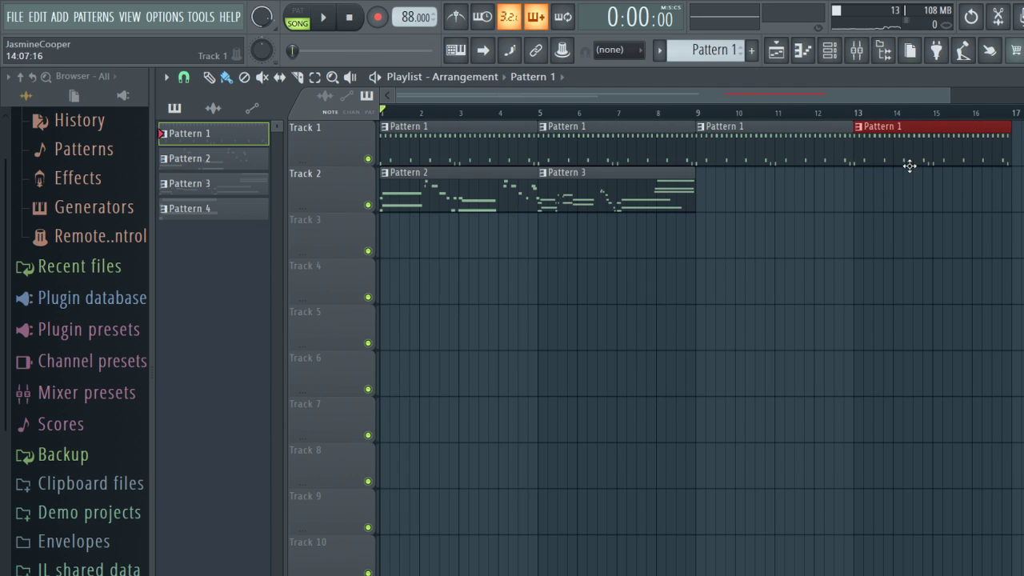
Step: Add the STS-33 Pro synthesizer to the channel rack as a new channel
left_click(841, 63)
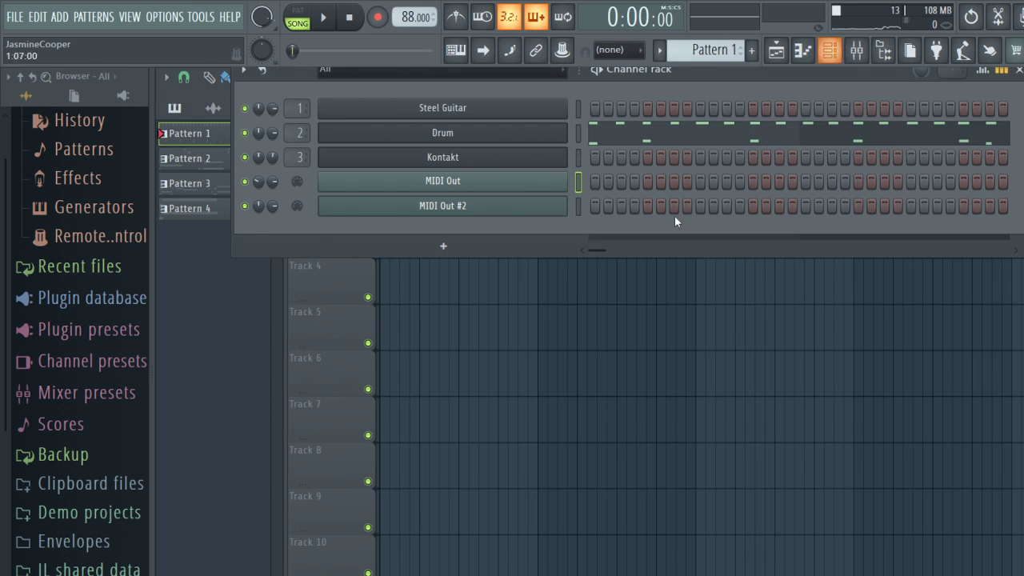
scroll(48, 516, "down", 4)
left_click(48, 521)
left_click_drag(68, 548, 460, 235)
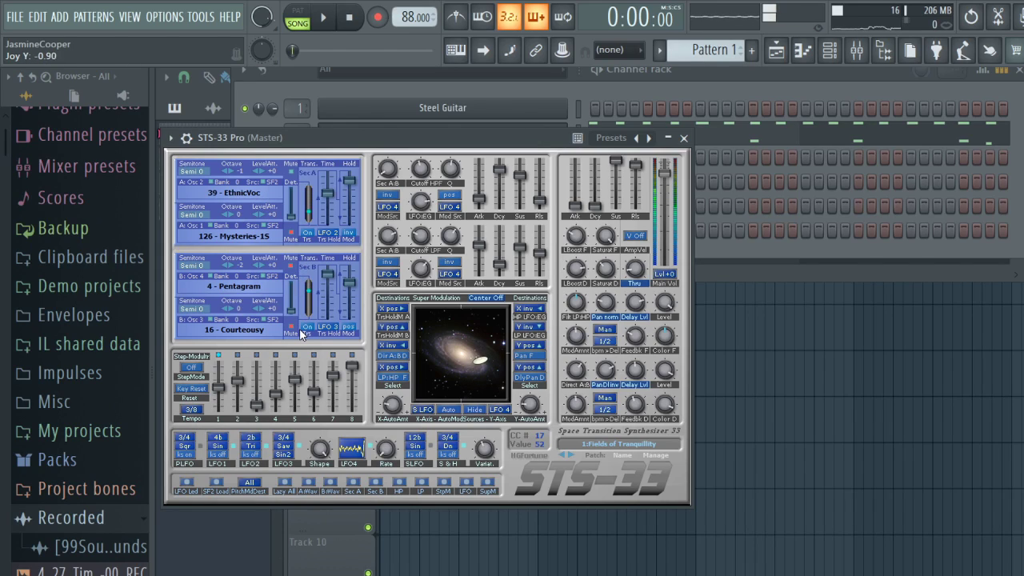
Step: Play the arrangement from bar 9 in the playlist to try out the synthesizer over the drums
left_click(787, 44)
left_click(697, 113)
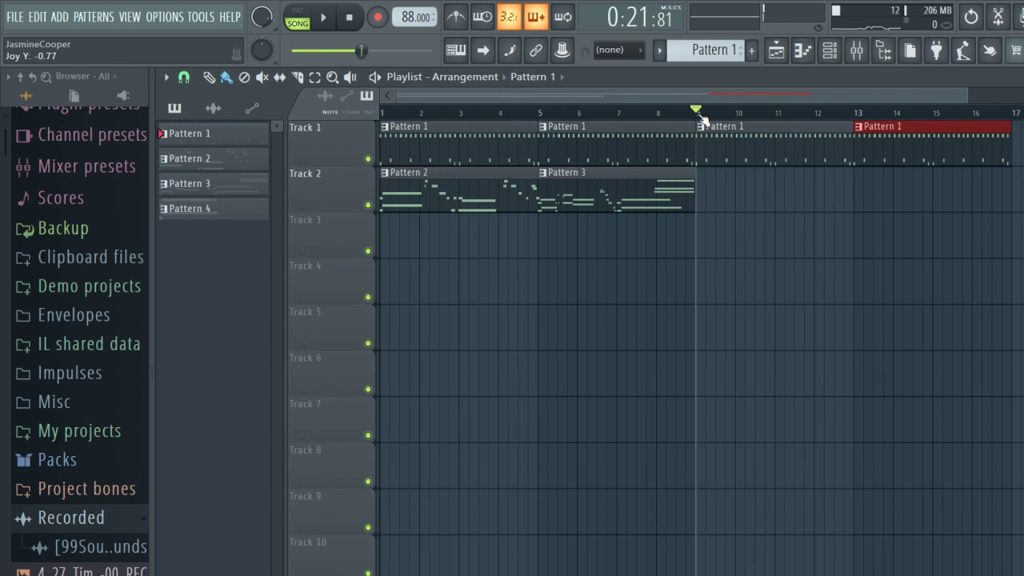
key("space")
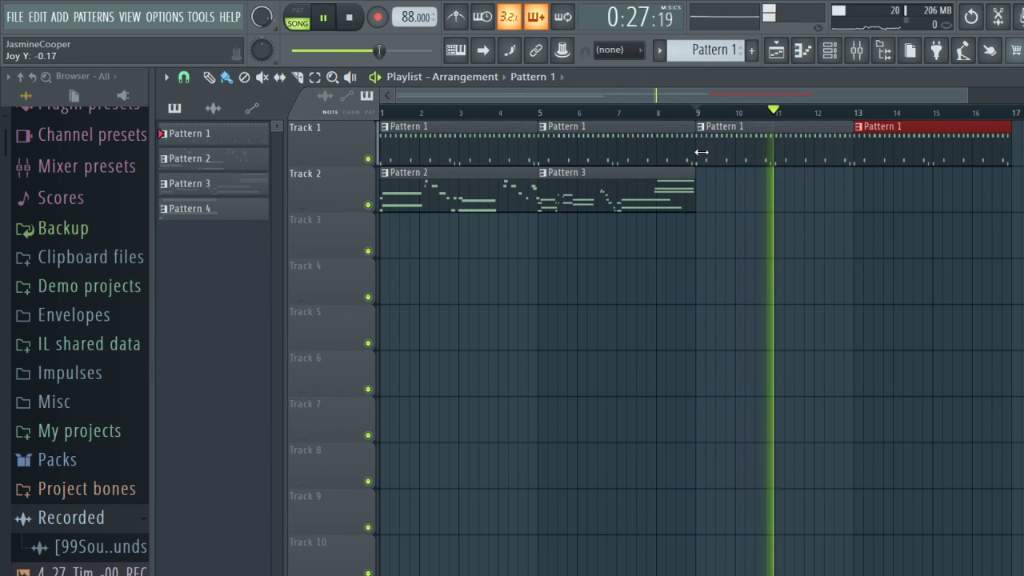
key("space")
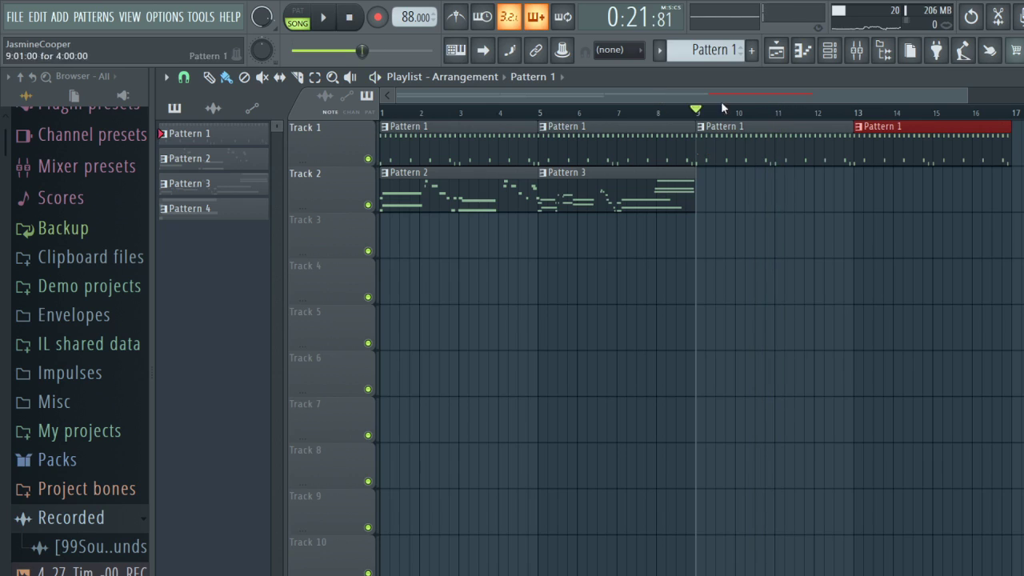
Step: Add another Kontakt channel and load Bass.nki from the 4 - Melodic Instruments folder of the Cuba library
left_click(855, 50)
left_click_drag(160, 560, 402, 254)
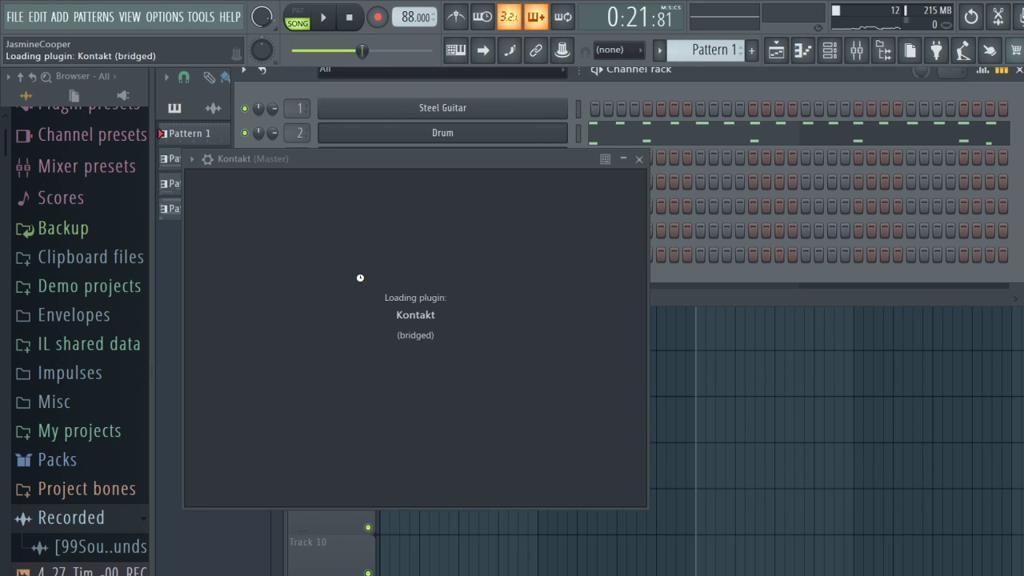
scroll(364, 400, "down", 6)
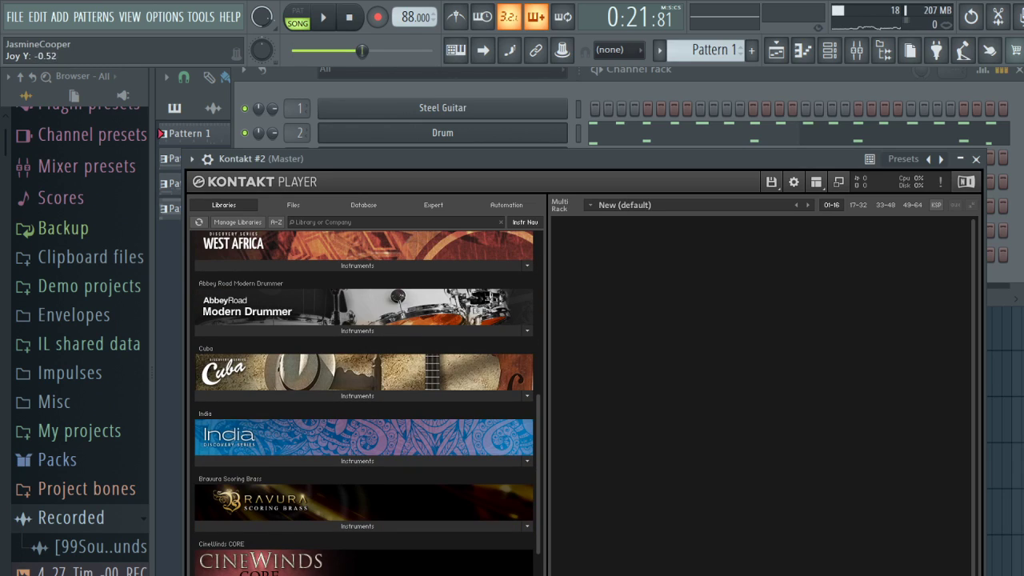
left_click(357, 396)
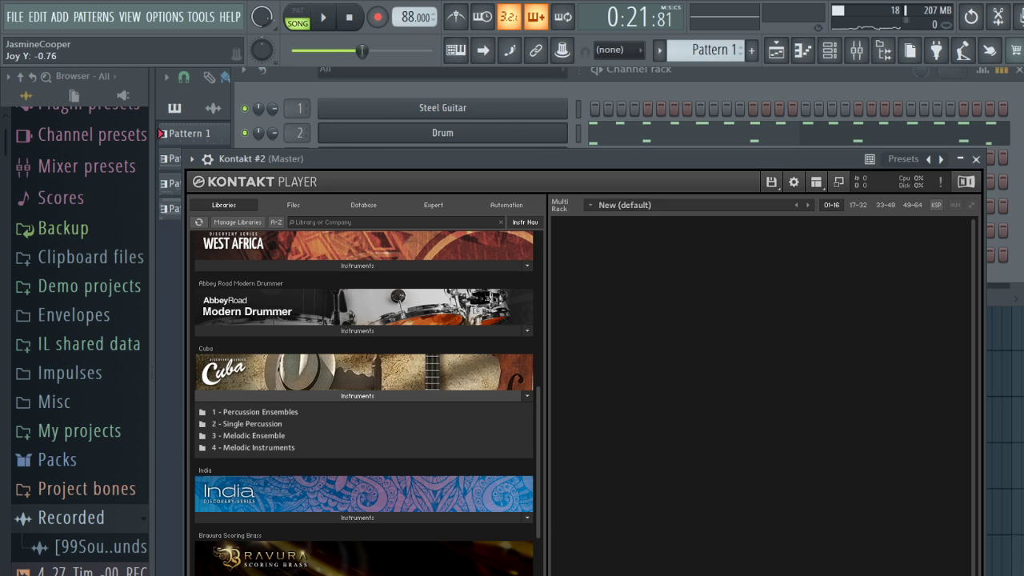
double_click(252, 448)
double_click(225, 423)
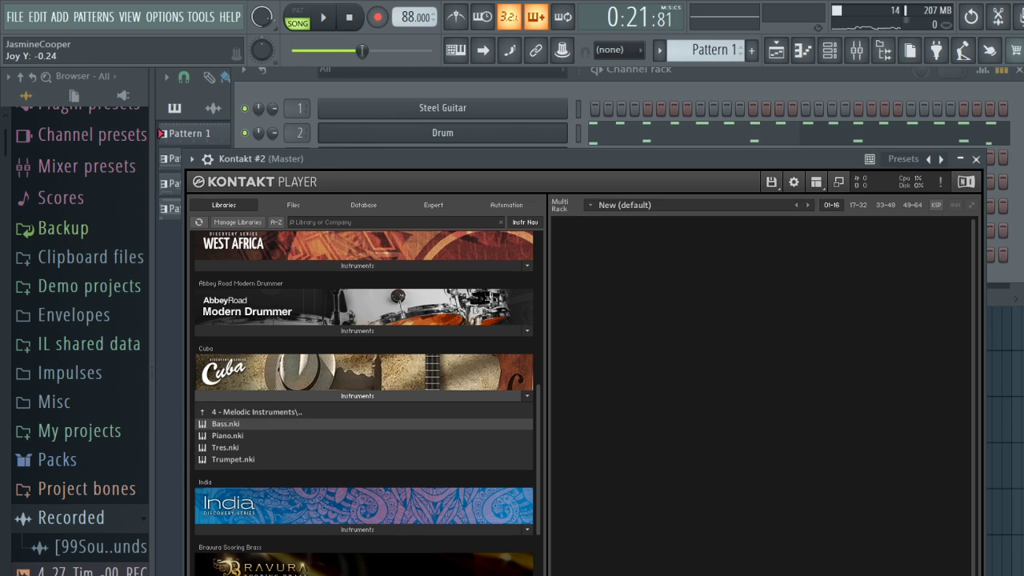
Step: Try the Old School and Folkloric mixer presets on the Cuba bass in Kontakt
left_click(610, 289)
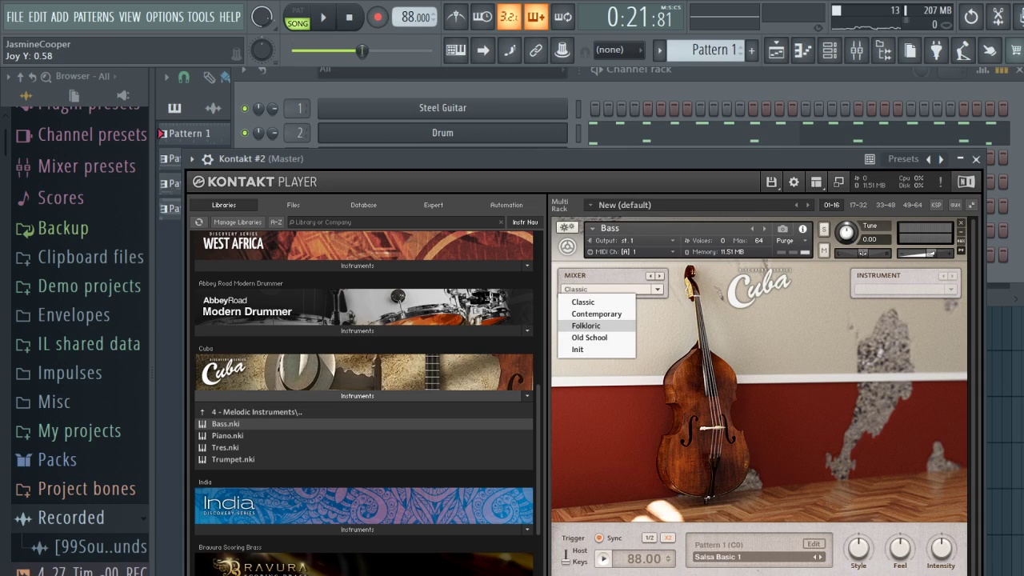
left_click(589, 337)
left_click(609, 288)
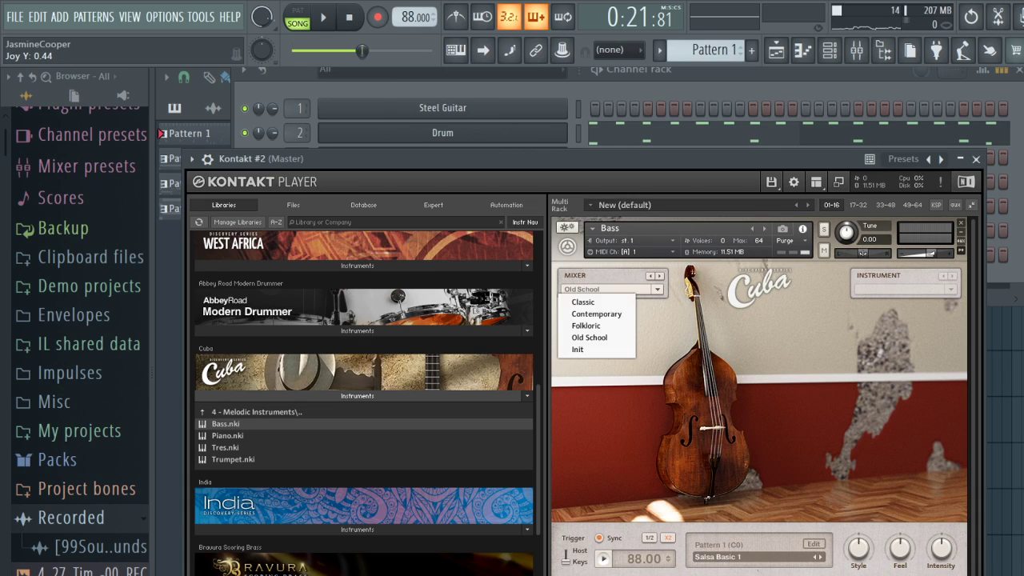
left_click(590, 326)
left_click(718, 94)
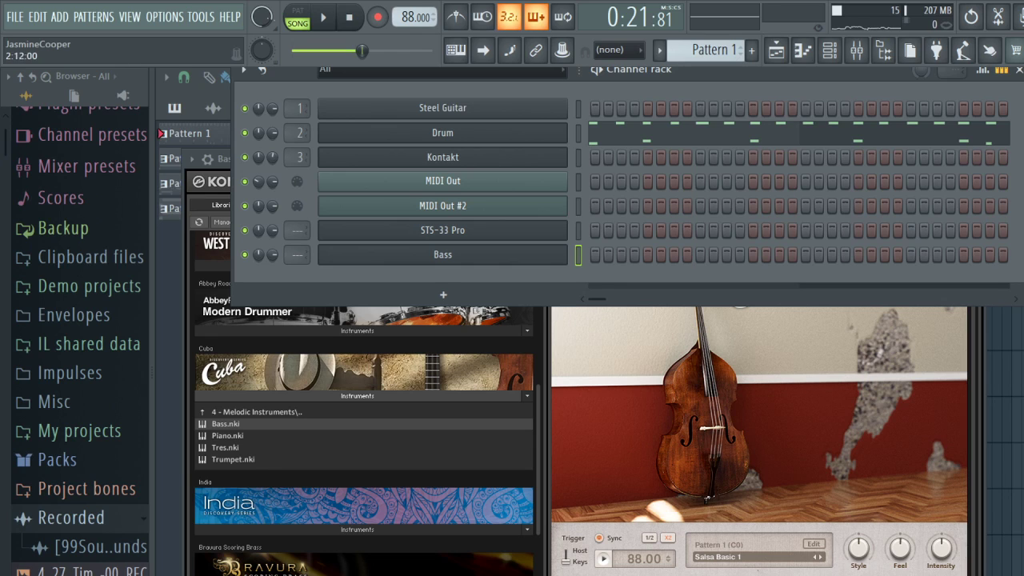
key("F6")
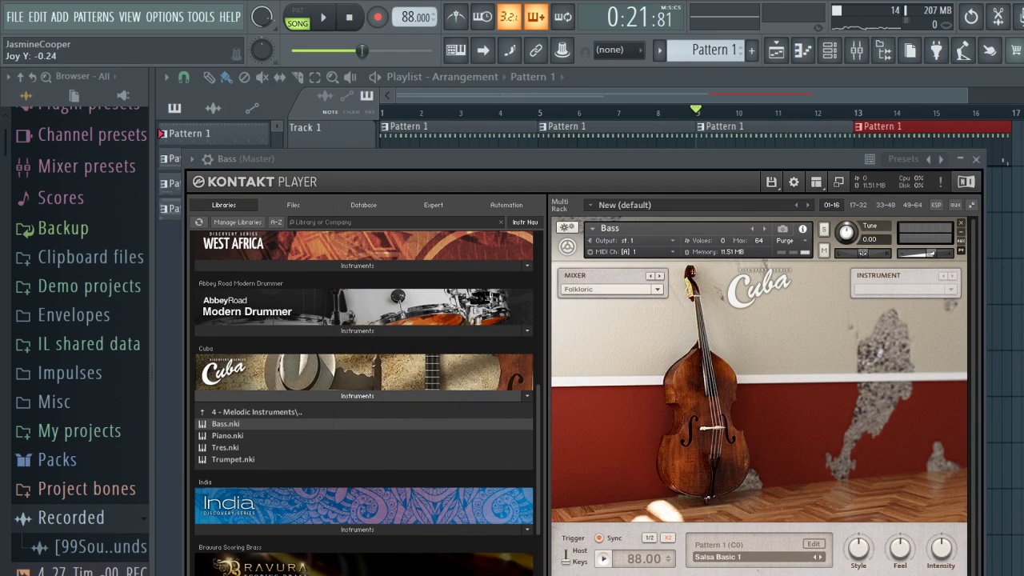
Step: Compare the Old School, Folkloric, Classic and Contemporary mixer presets on the Cuba bass
left_click(605, 289)
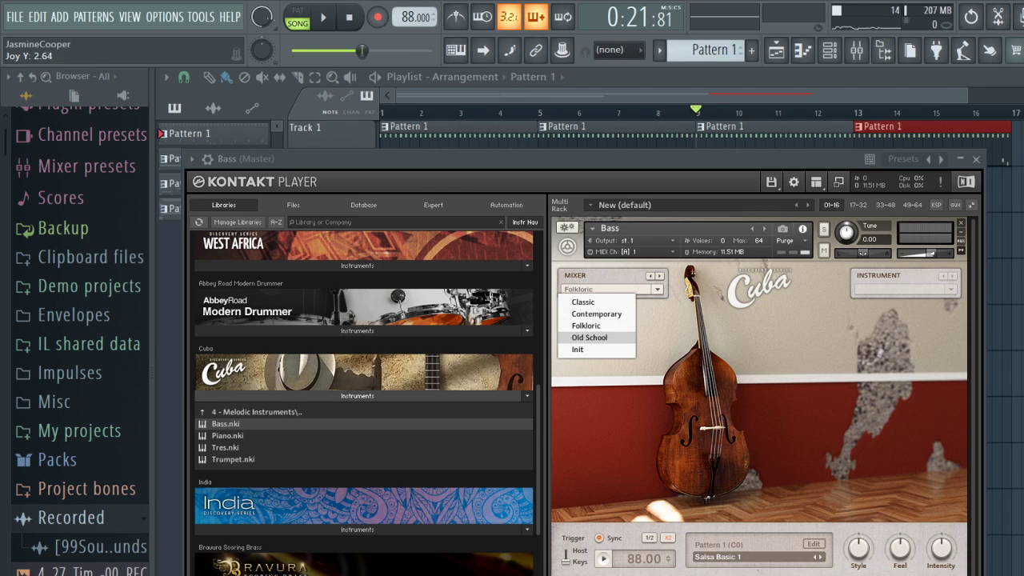
left_click(589, 337)
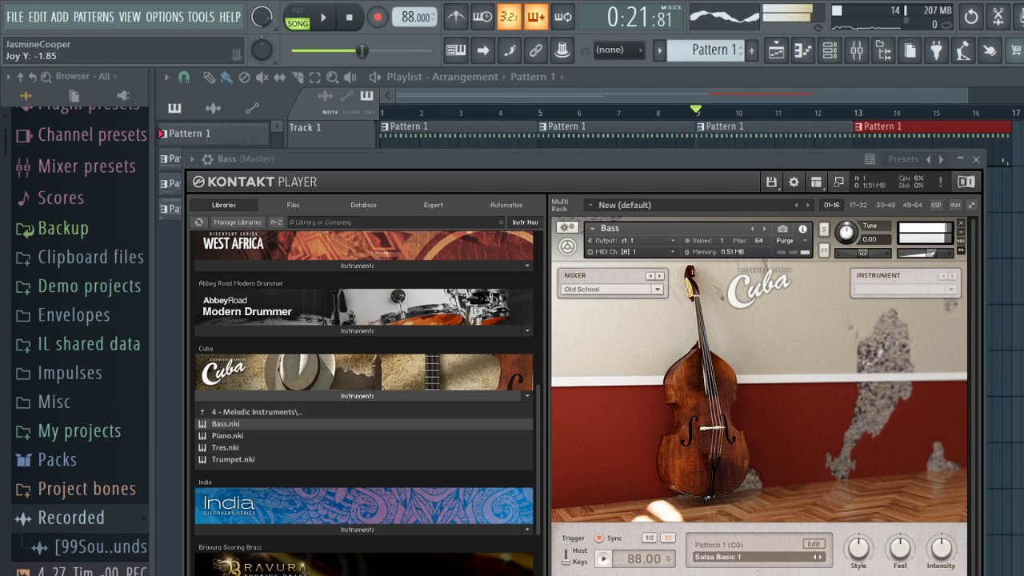
left_click(611, 289)
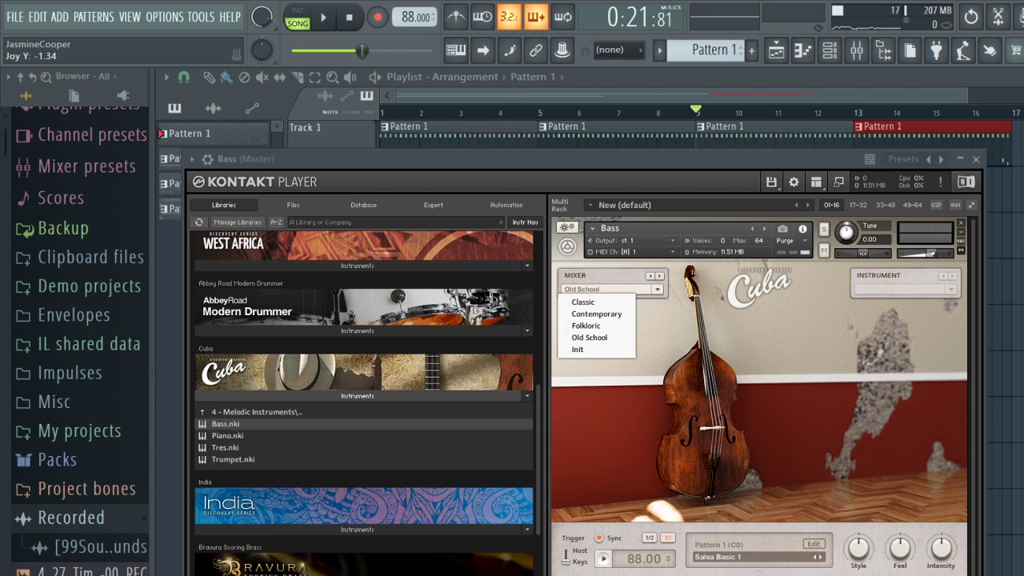
left_click(588, 325)
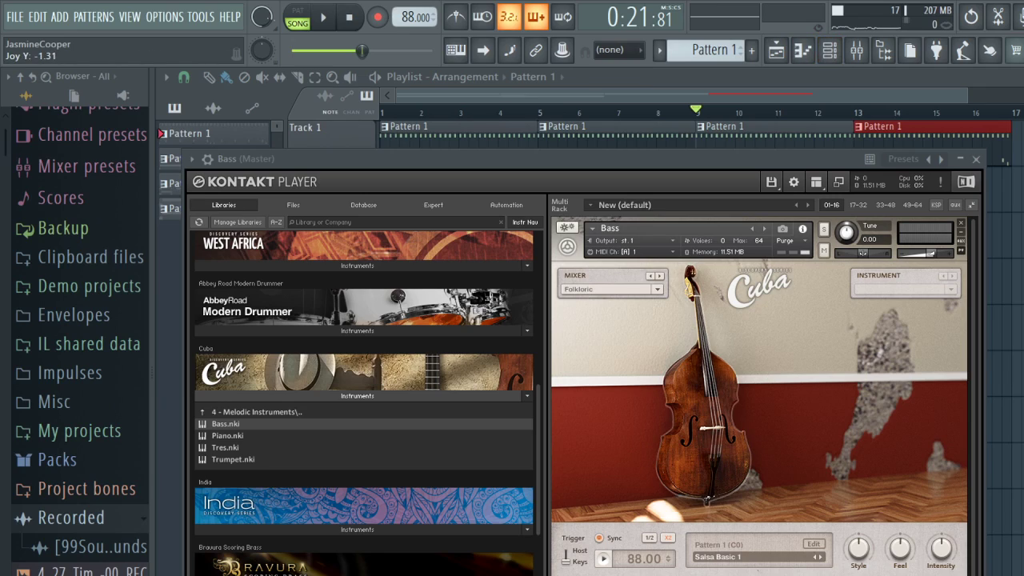
left_click(611, 289)
left_click(583, 301)
left_click(610, 289)
left_click(596, 313)
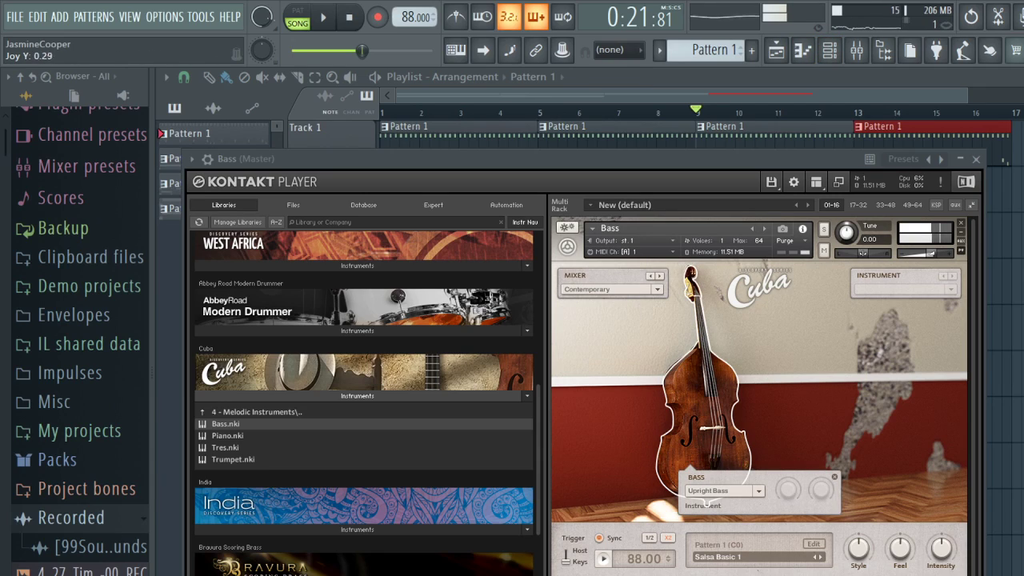
left_click(610, 289)
left_click(583, 302)
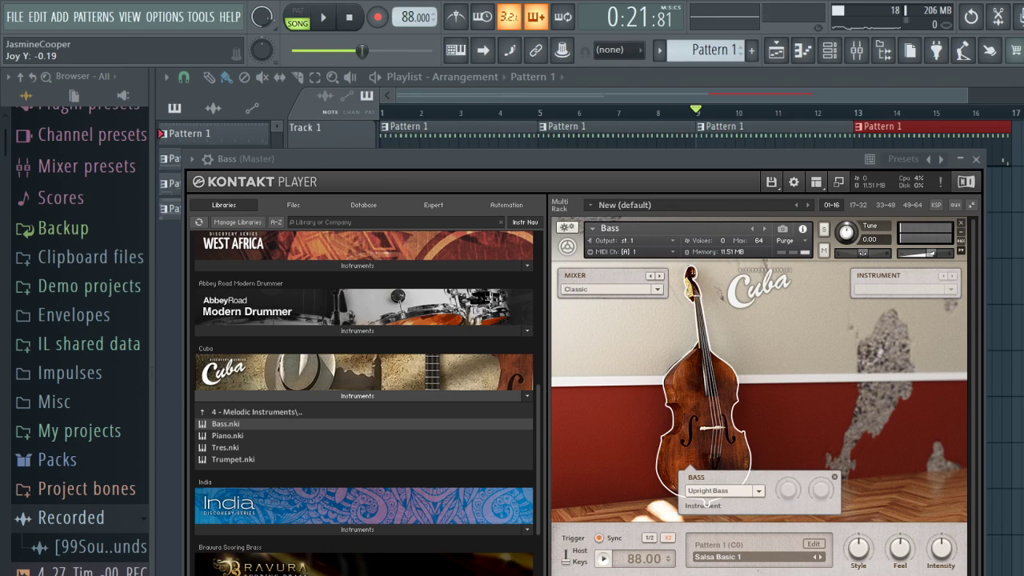
Step: Switch the Cuba bass instrument to Electric Bass and set its mixer preset to Folkloric
left_click(736, 490)
left_click(717, 517)
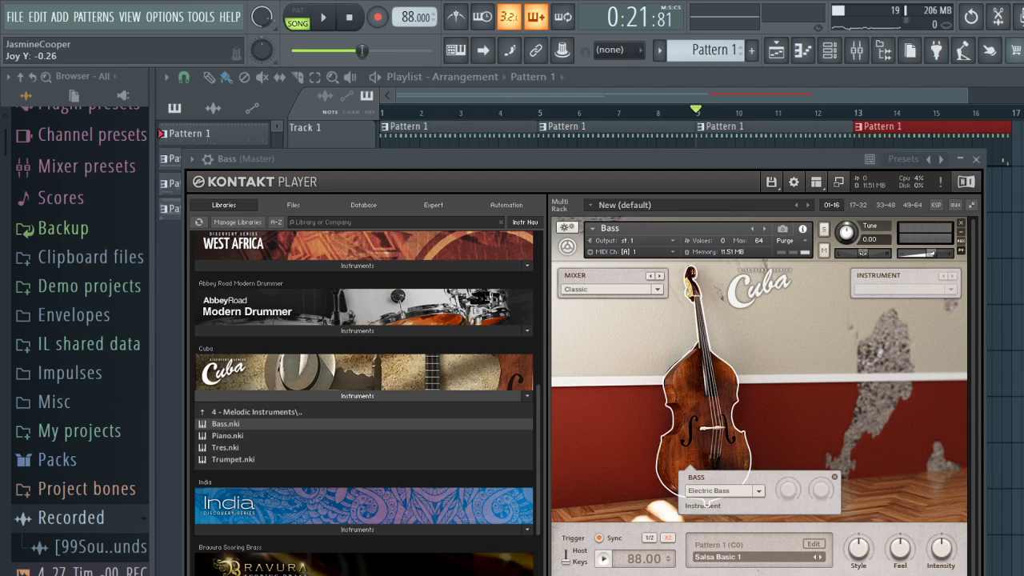
left_click(608, 289)
left_click(588, 325)
Step: Return to the playlist and play the arrangement from bar 9 to try the bass over the drums
left_click(784, 142)
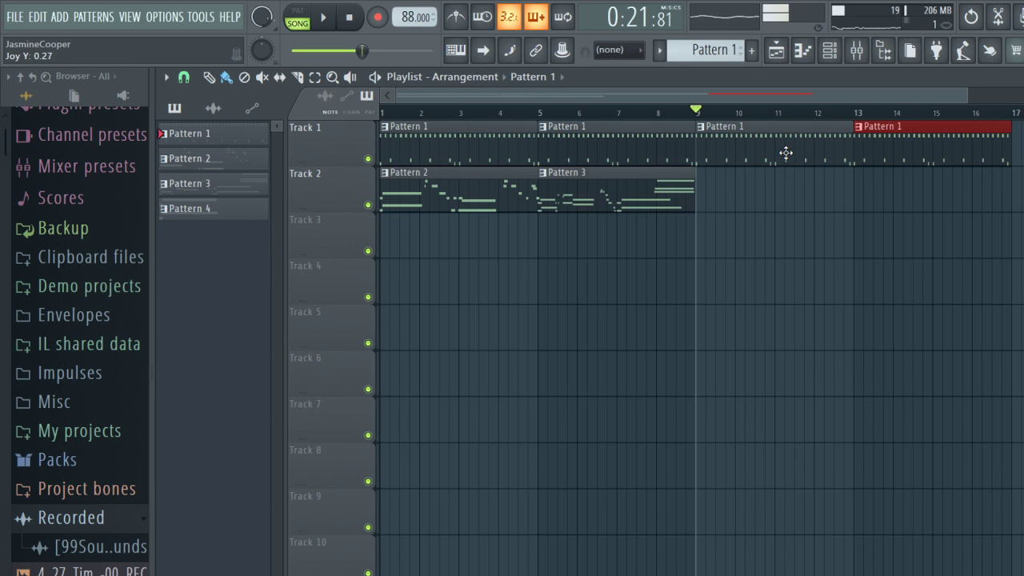
key("space")
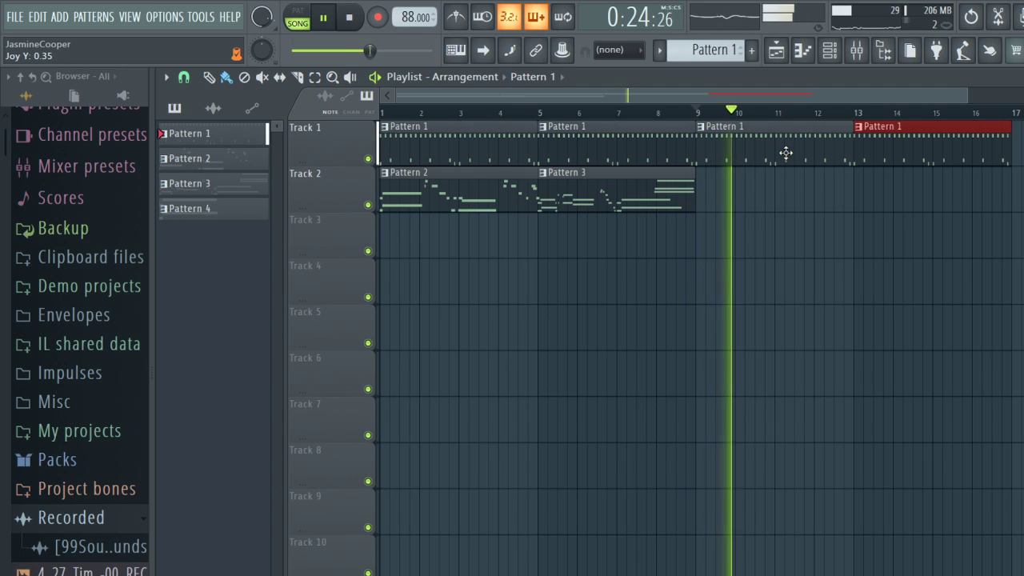
key("space")
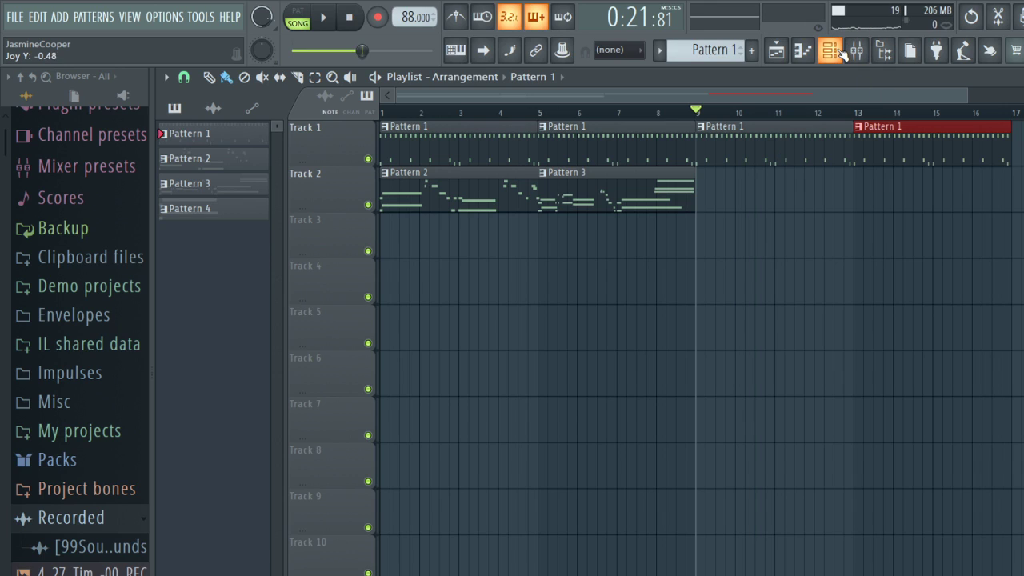
Step: Create Pattern 5, place its clip at bar 9 on Track 2, and record an STS-33 Pro part into it
key("F6")
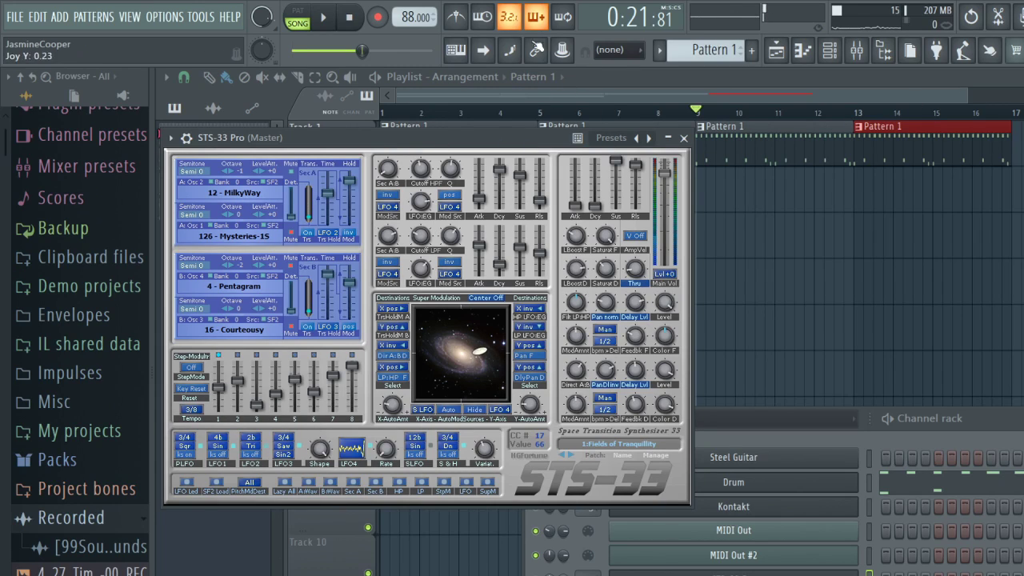
left_click(754, 51)
left_click_drag(802, 197, 709, 203)
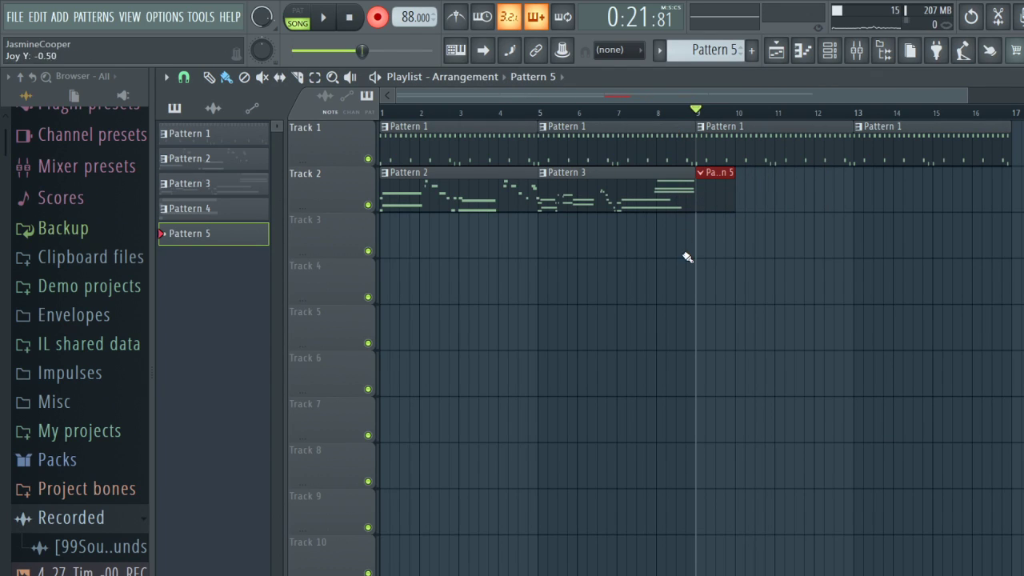
key("space")
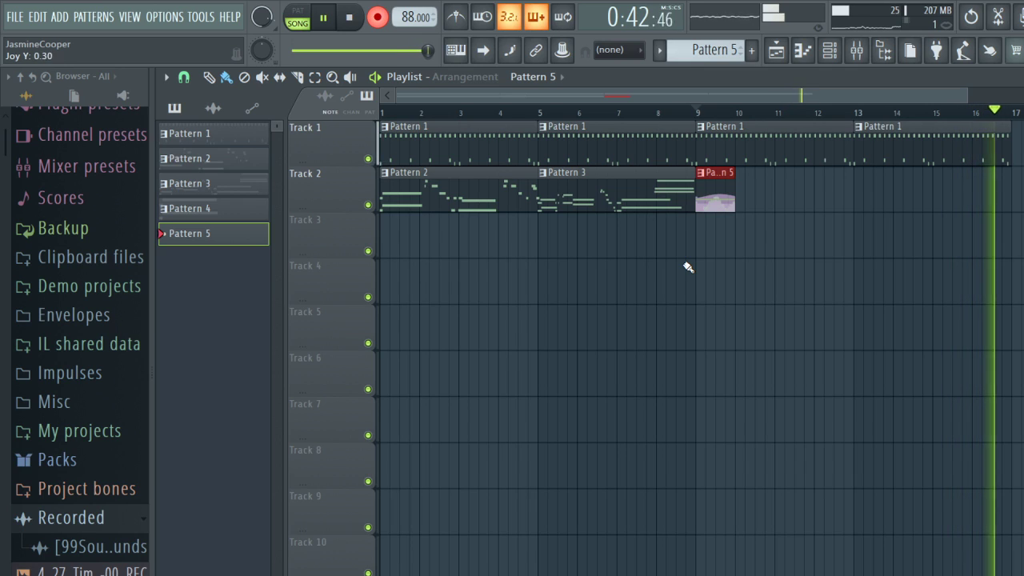
key("space")
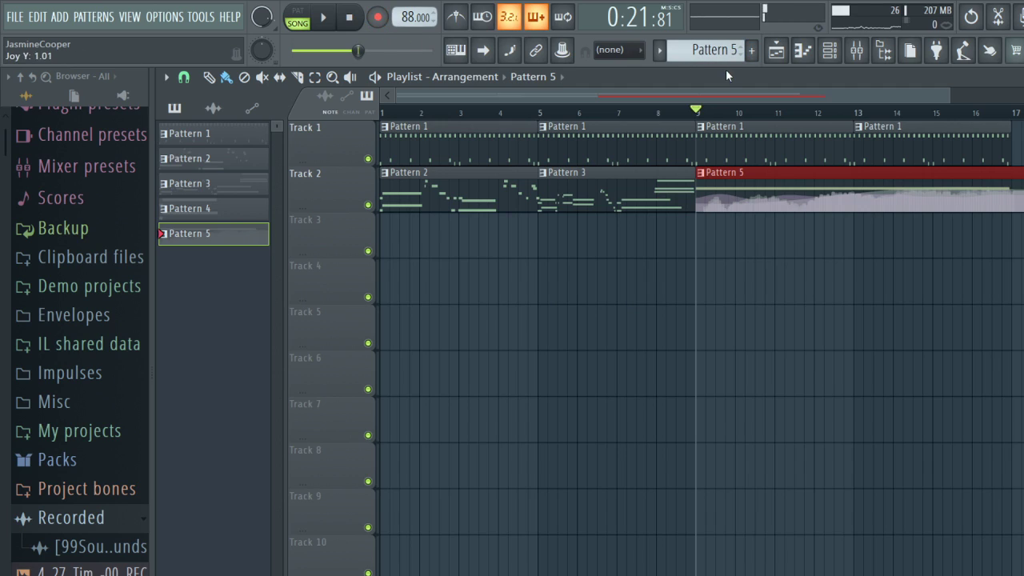
Step: Record a part with the Bass channel into Pattern 5, starting from bar 9
left_click(830, 49)
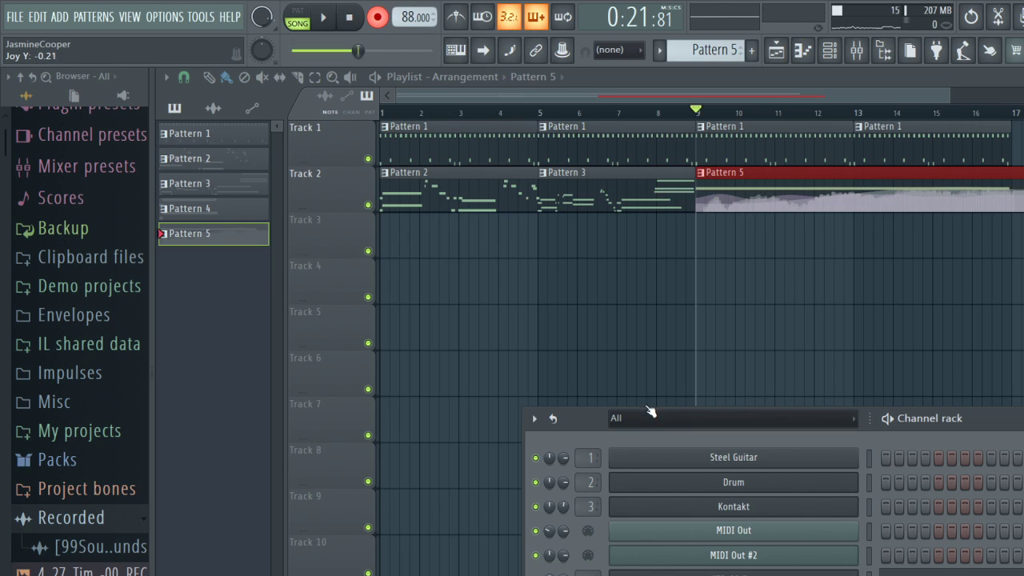
key("space")
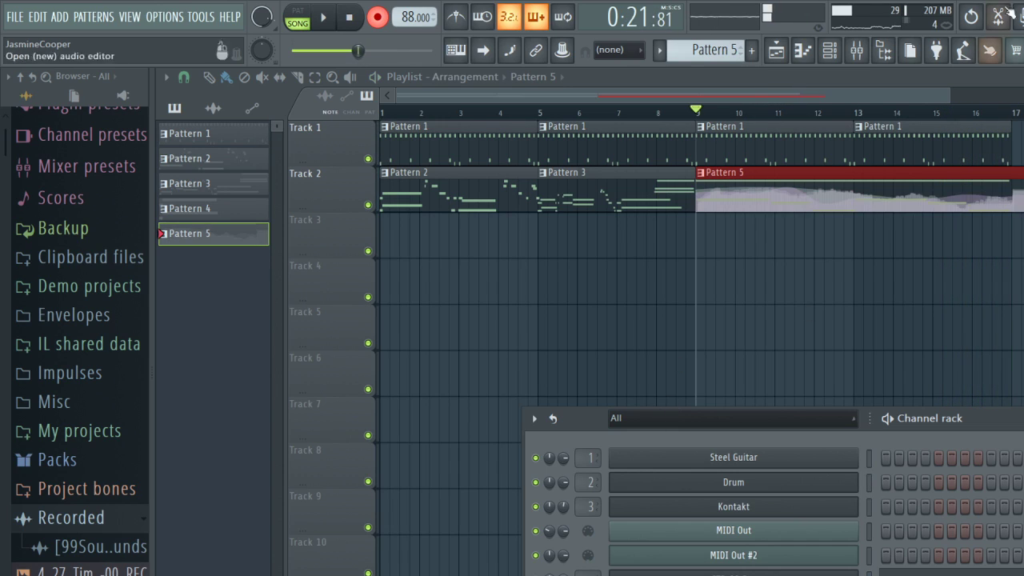
Step: In the Bass piano roll, nudge the first A3, G3 and D3 notes slightly earlier to tighten their timing
key("F7")
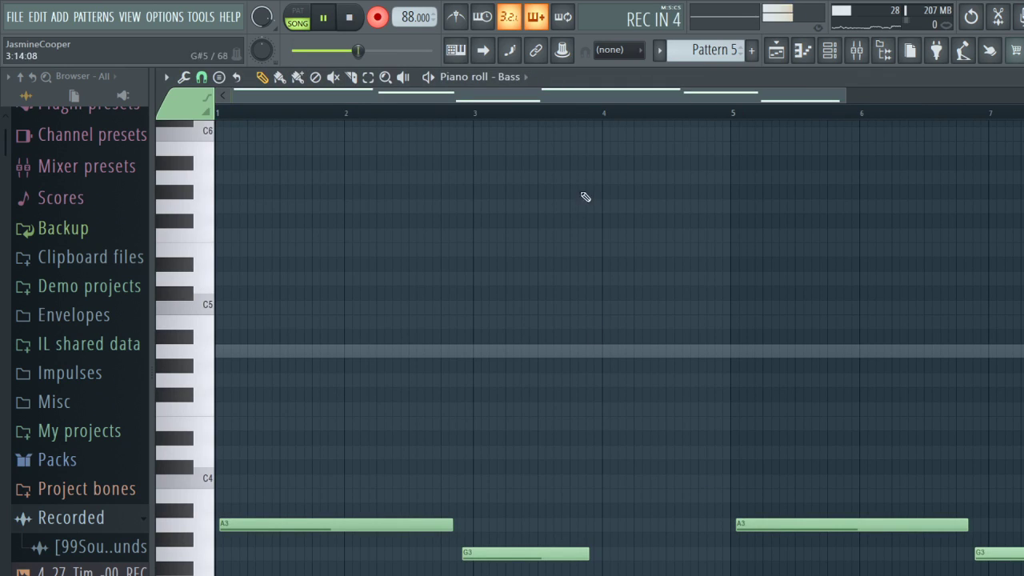
key("space")
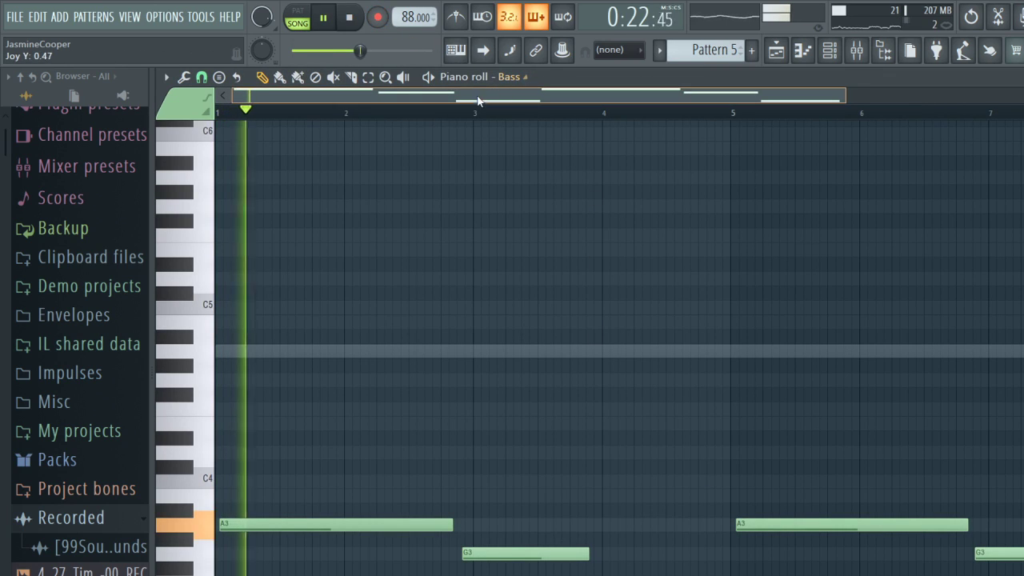
key("space")
key("space")
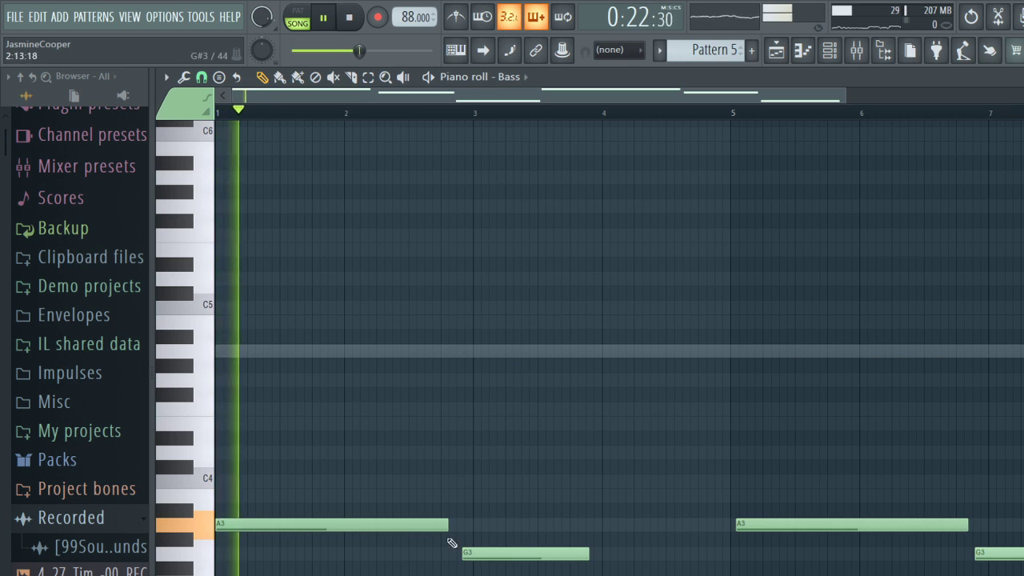
left_click_drag(505, 554, 499, 554)
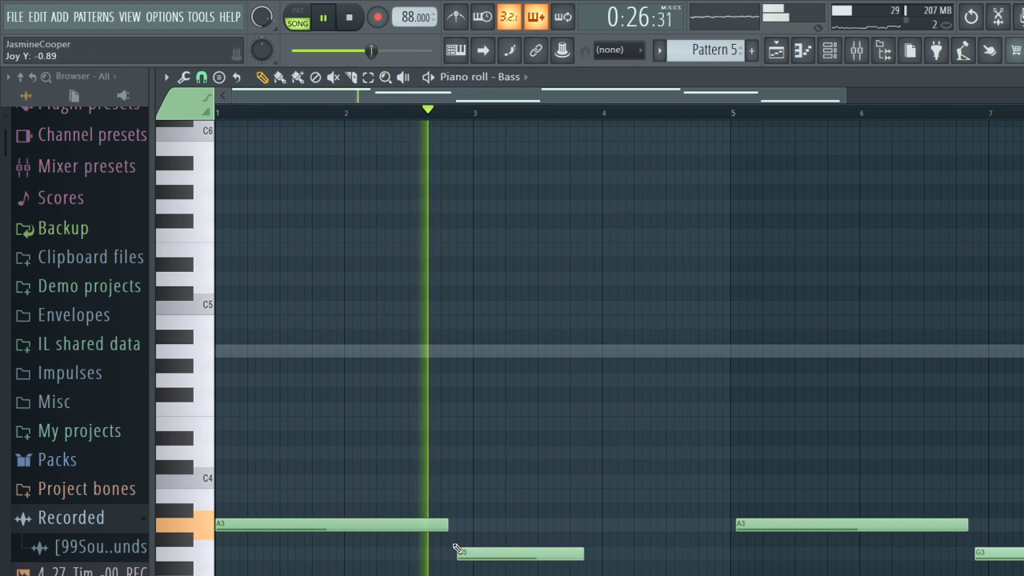
scroll(533, 504, "down", 4)
left_click(594, 453)
left_click_drag(594, 452, 591, 452)
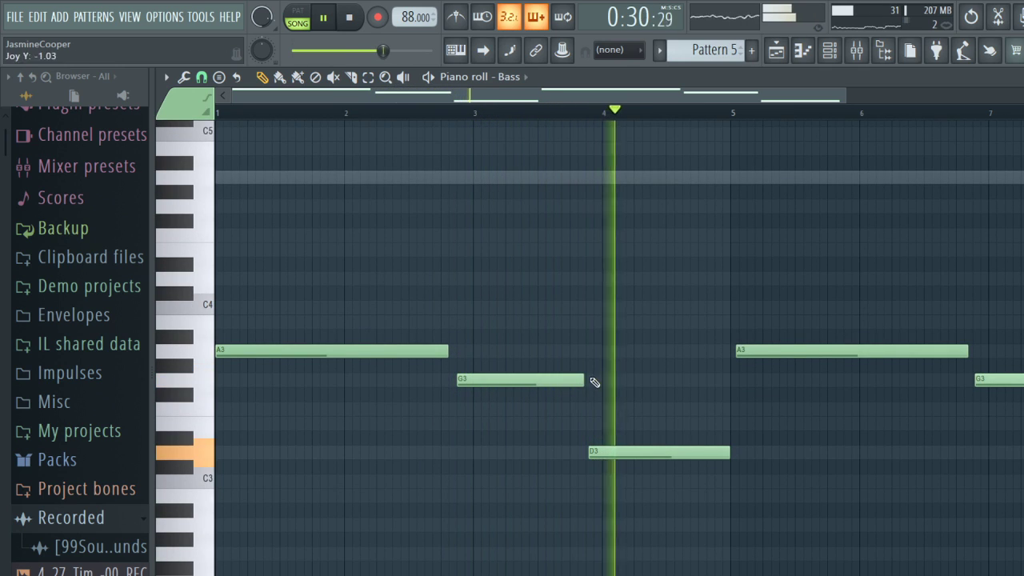
Step: Move the second A3 bass note to the start of bar 5 and extend its end to the following G3
left_click_drag(787, 353, 782, 358)
left_click_drag(965, 373, 974, 374)
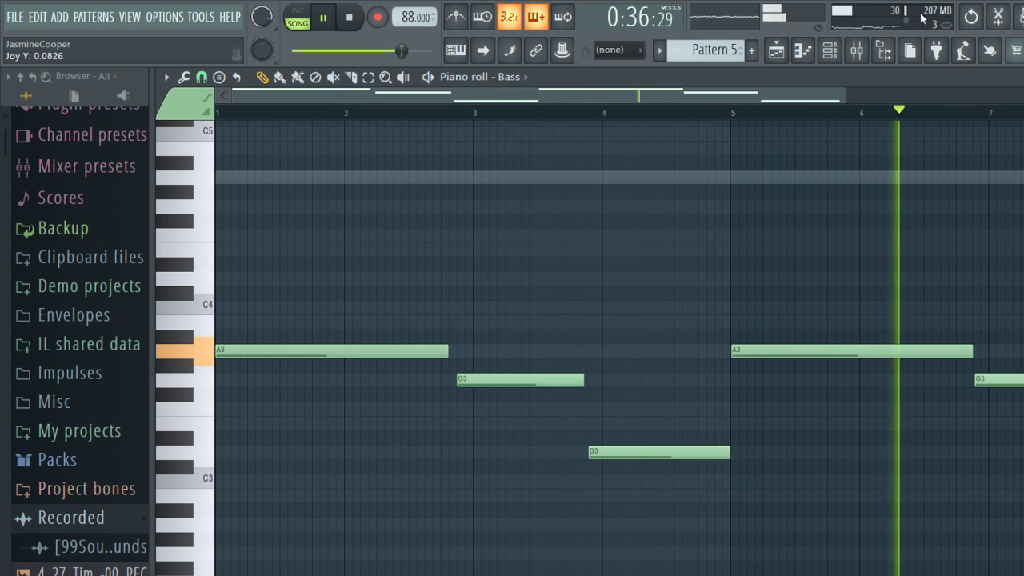
key("space")
Step: Reshape OP 1 of the Acid 7 synth patch by altering its volume envelope and adjusting the SH and TN waveform sliders
left_click(830, 50)
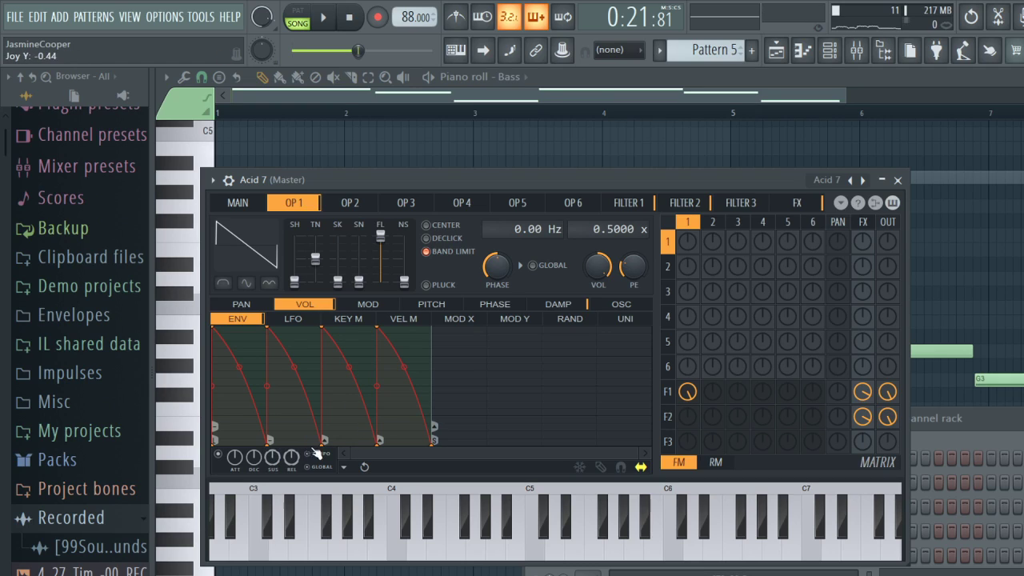
left_click_drag(326, 443, 328, 441)
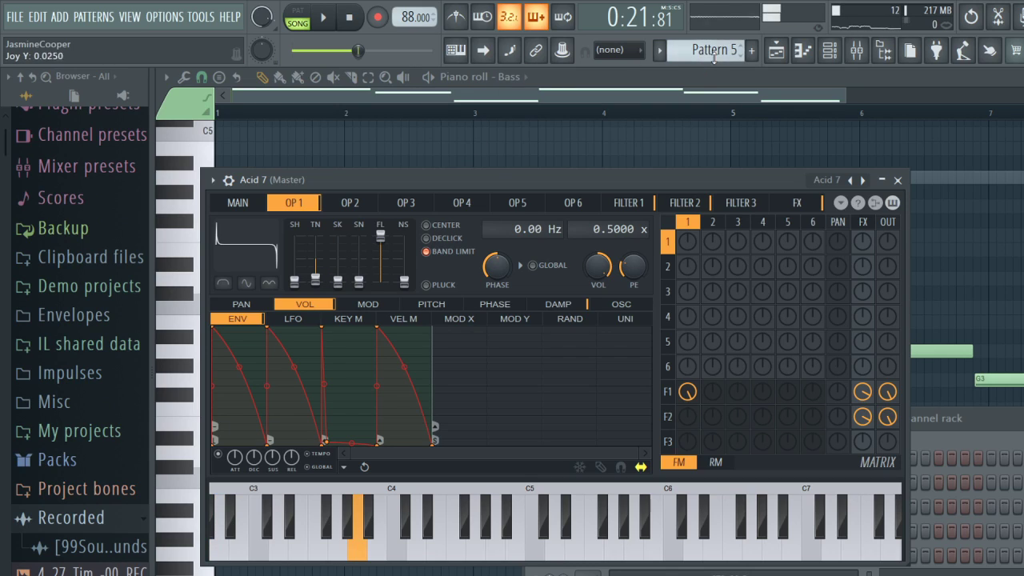
left_click_drag(298, 285, 298, 271)
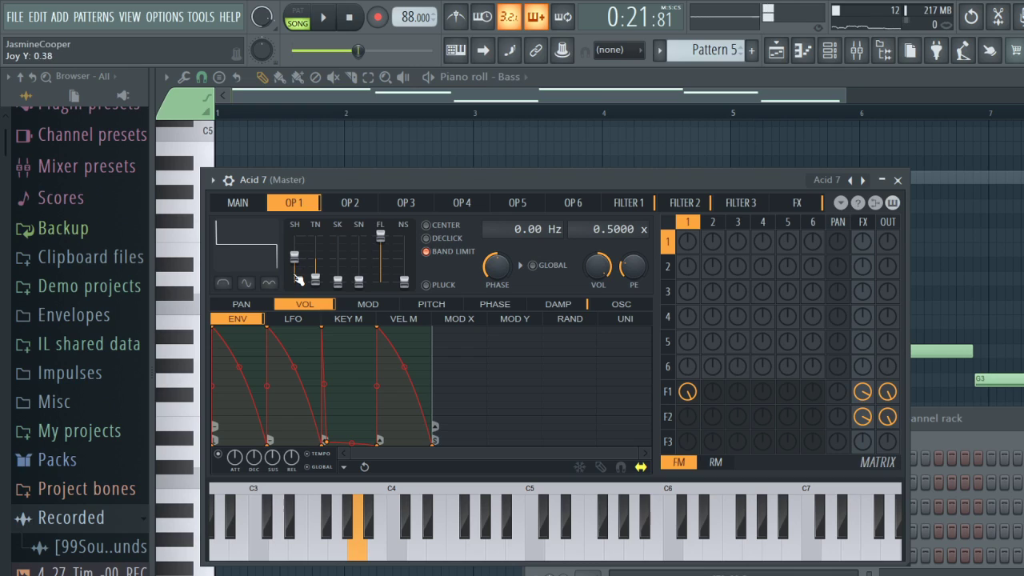
left_click_drag(297, 263, 319, 272)
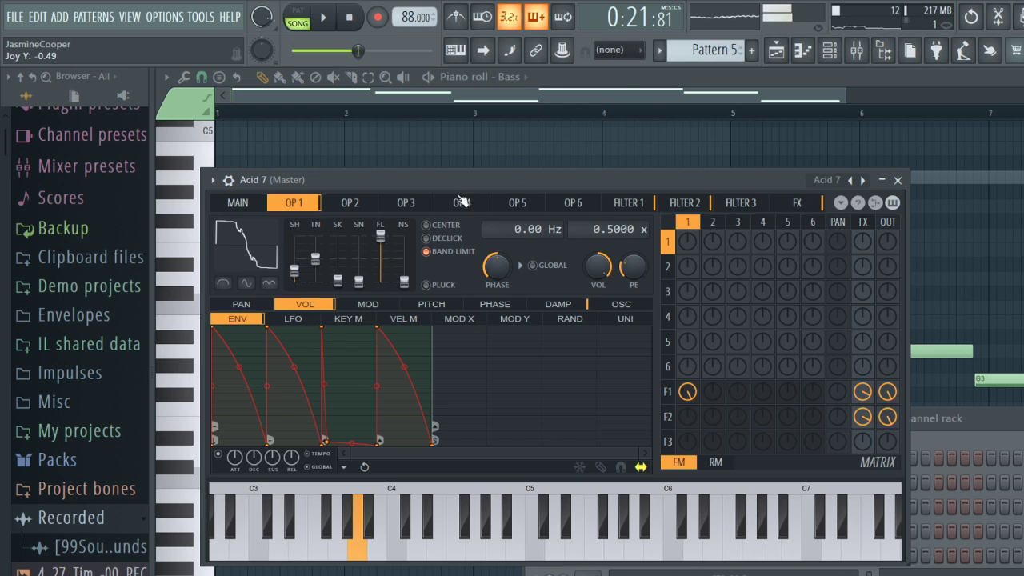
Step: Delete the extra Pattern 5 clip from Track 3 in the playlist and play the arrangement from bar 9
left_click(776, 50)
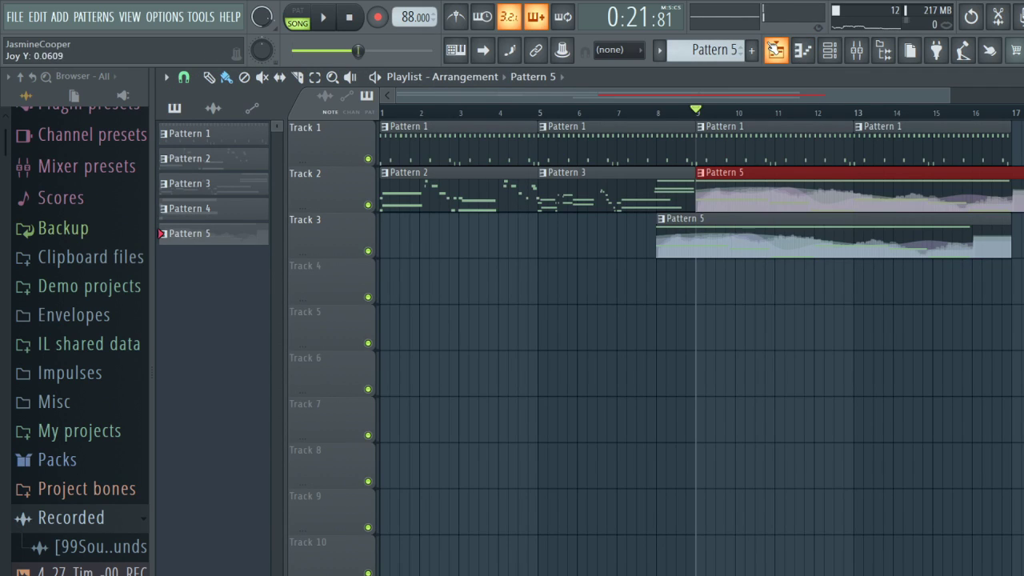
right_click(709, 225)
key("space")
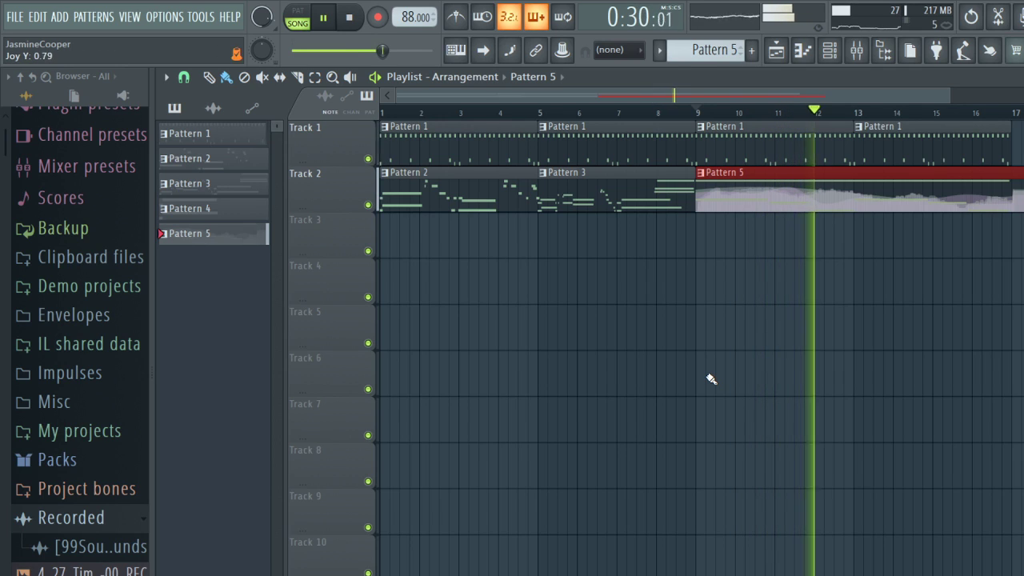
key("space")
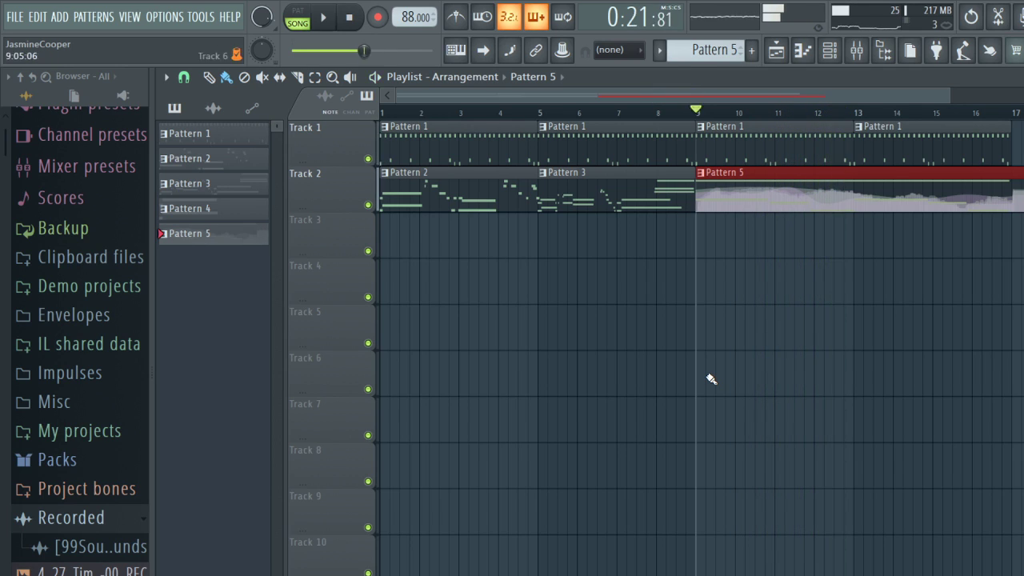
key("space")
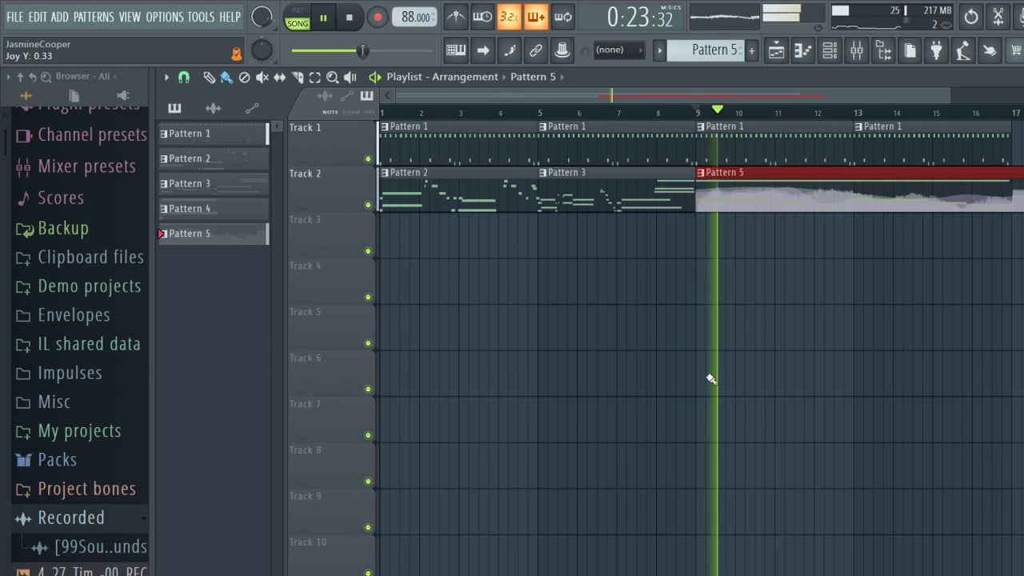
key("space")
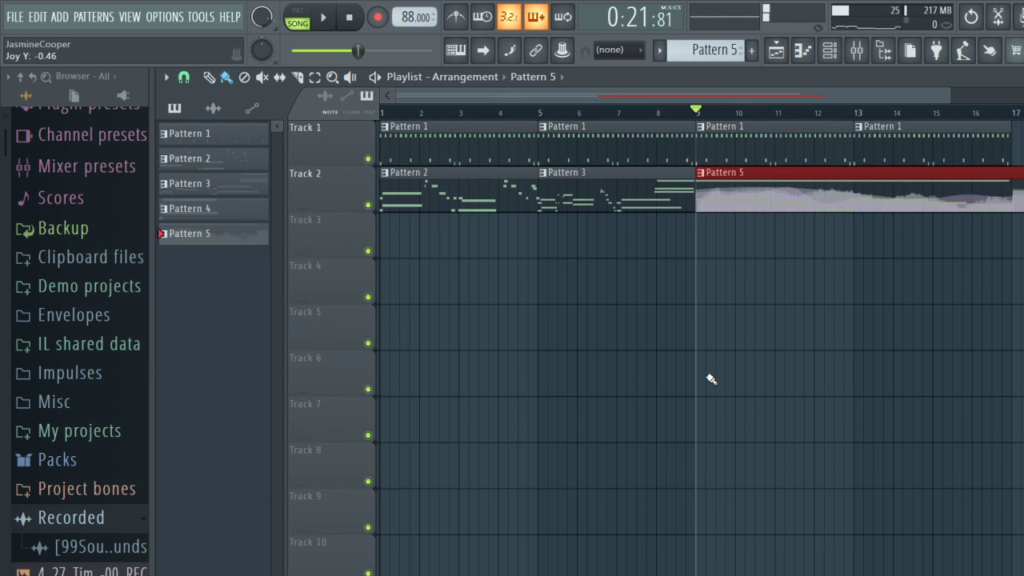
Step: Open Pattern 5 in the piano roll and draw an A4 note on the Acid 7 channel from bar 1 to nearly bar 9
double_click(781, 196)
scroll(526, 91, "left", 4)
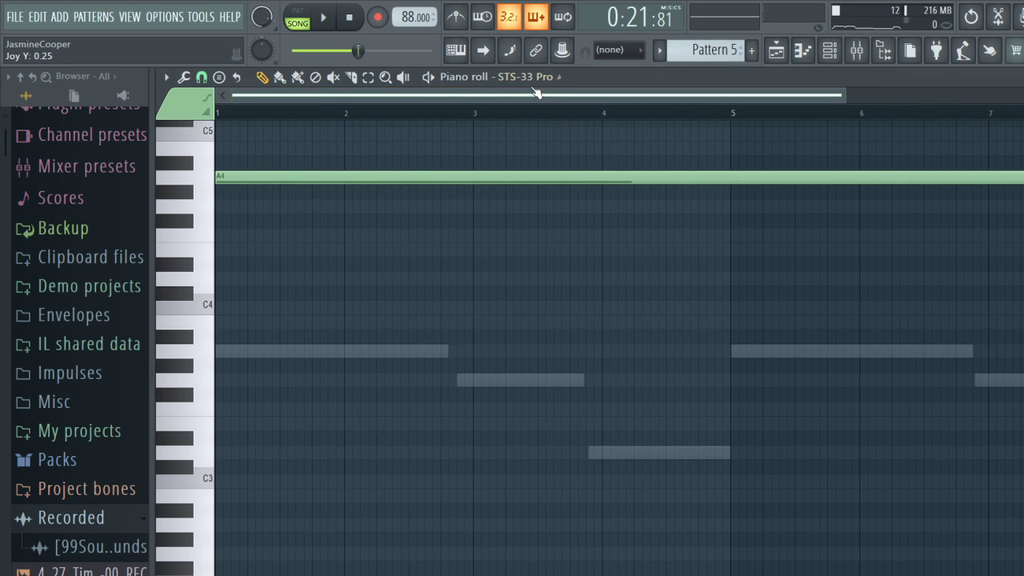
key("Down")
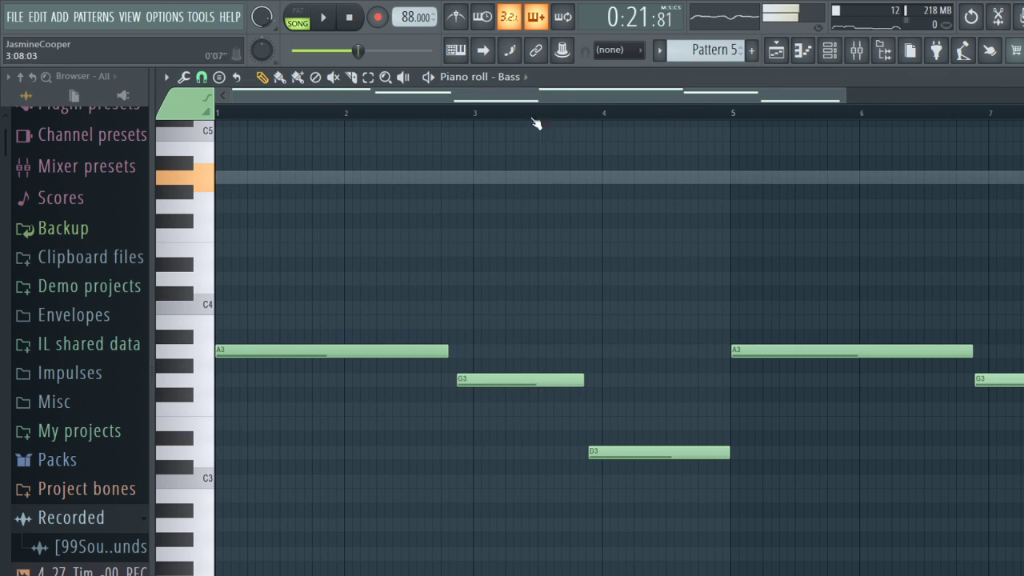
key("Down")
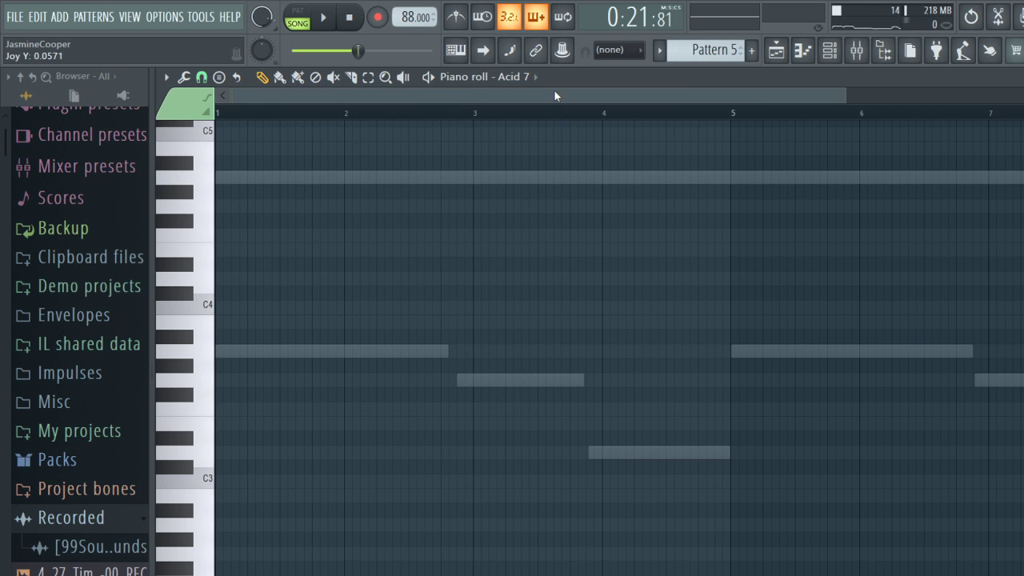
left_click(227, 178)
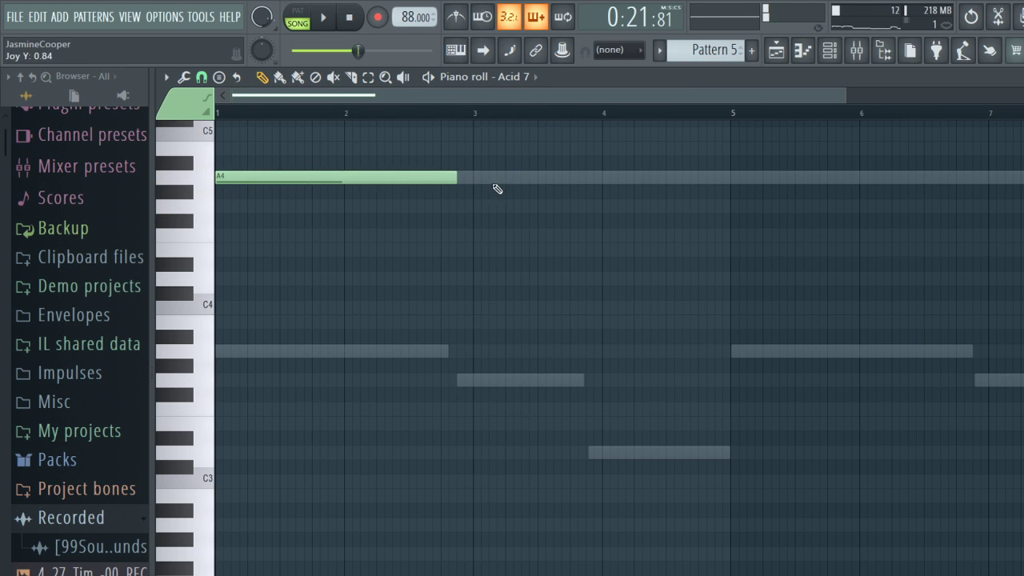
left_click_drag(460, 176, 1023, 177)
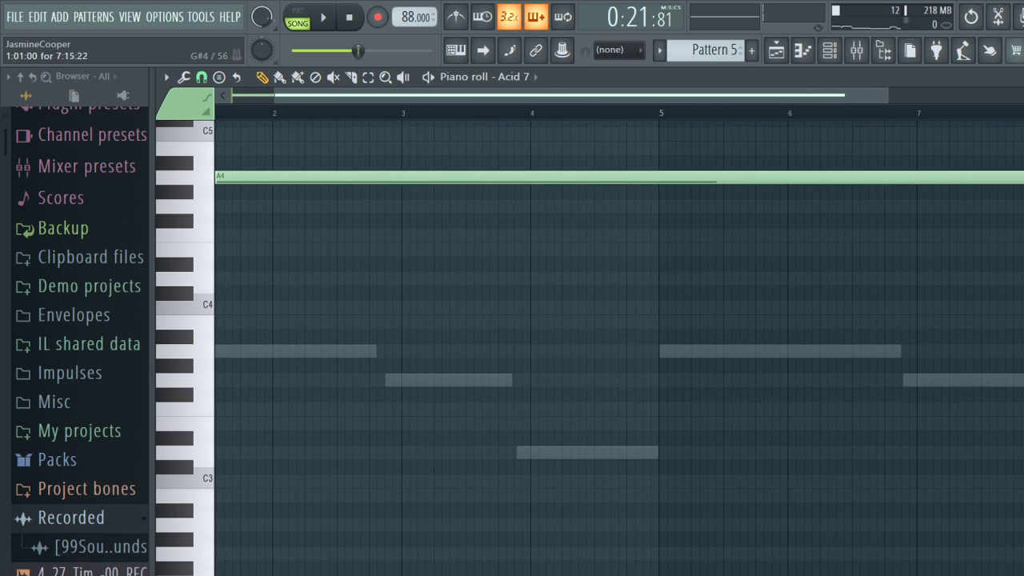
Step: Play the arrangement from bar 9 to hear the long Acid 7 note in context
left_click(830, 50)
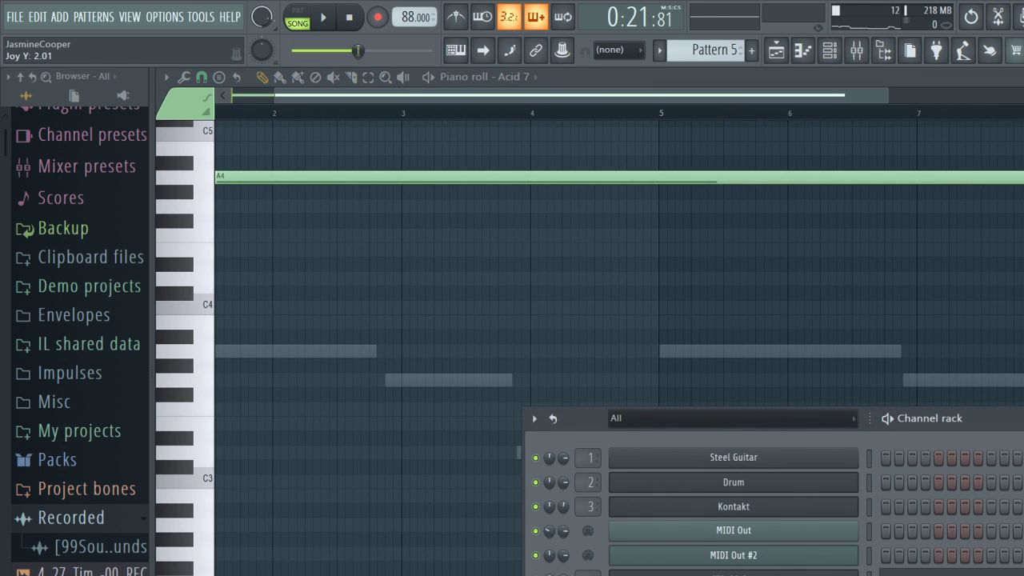
key("space")
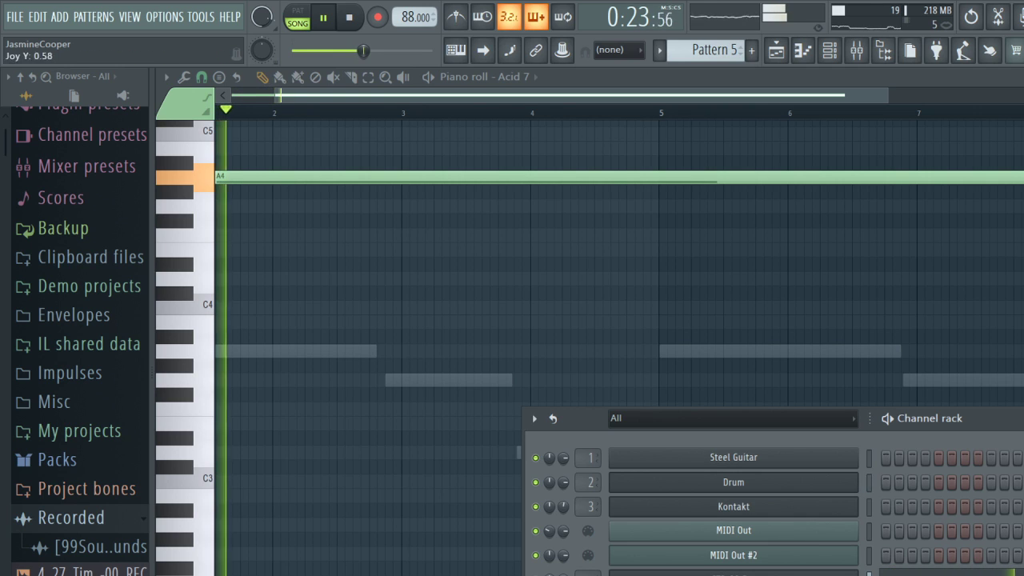
key("F6")
scroll(283, 181, "left", 1)
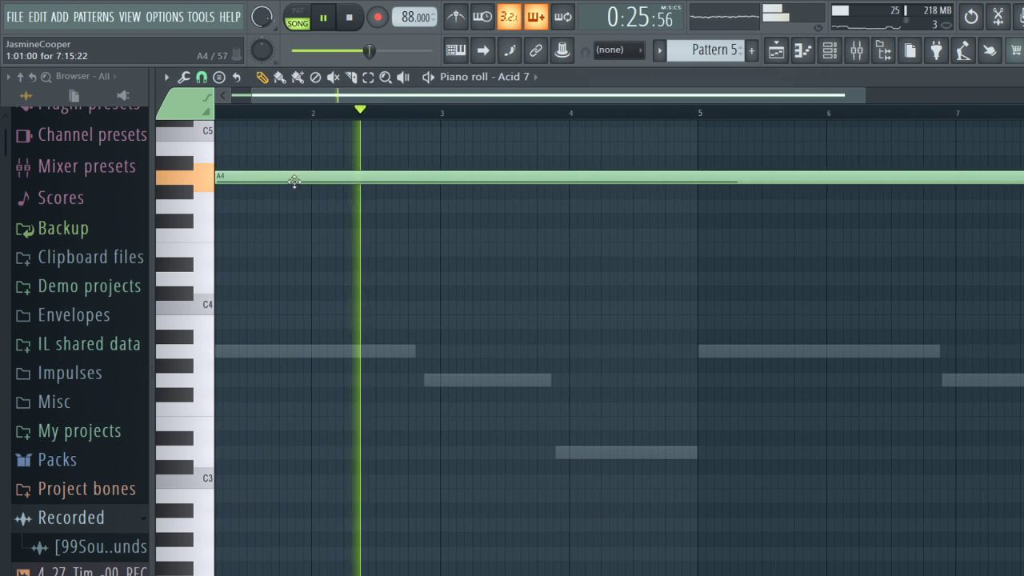
scroll(317, 144, "left", 1)
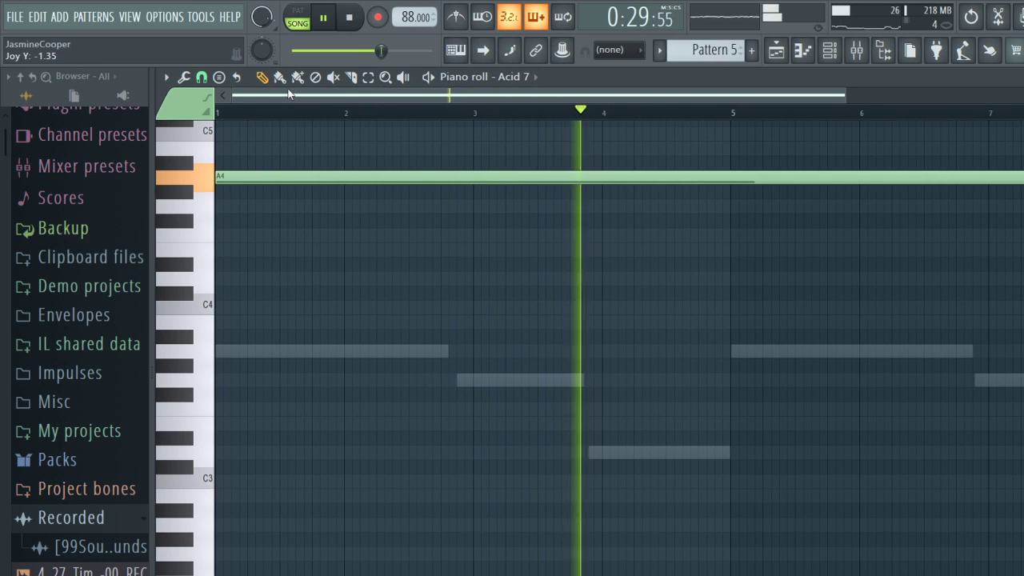
Step: Select the Acid 7 A4 note, check the synth's OP 1 settings and replay the section with the channel rack open
left_click(245, 179)
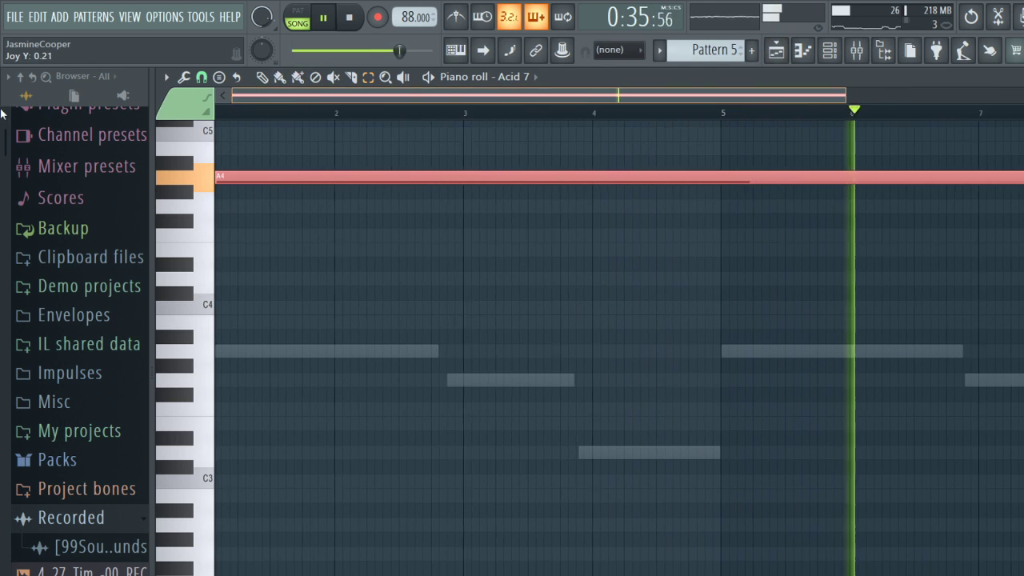
left_click(830, 50)
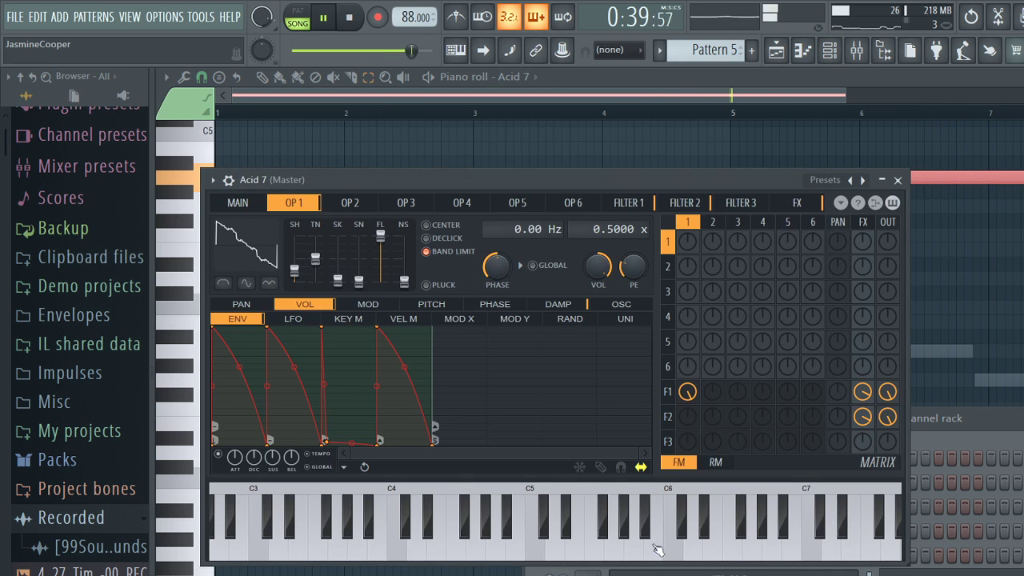
left_click(309, 96)
key("space")
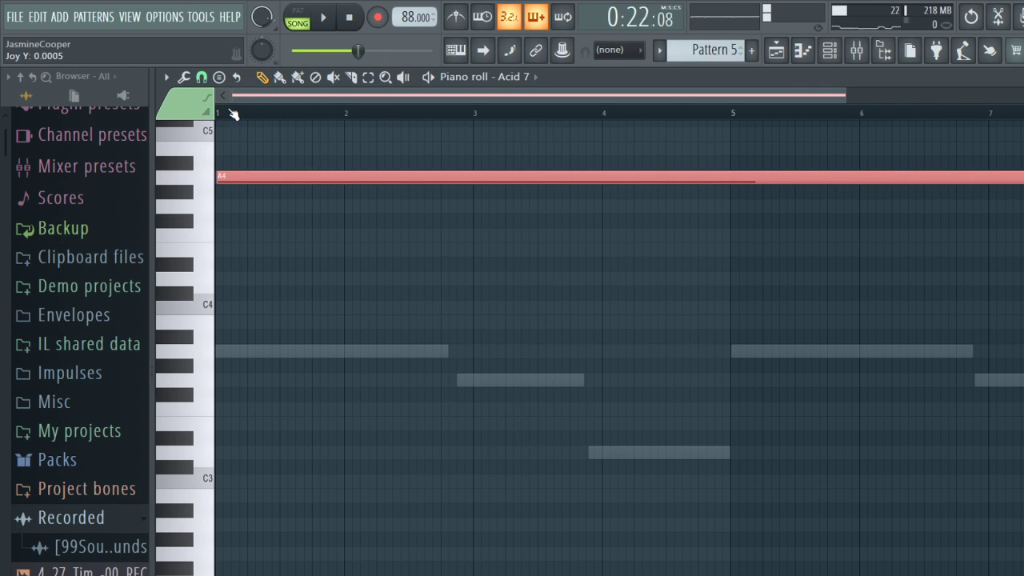
key("space")
left_click(829, 49)
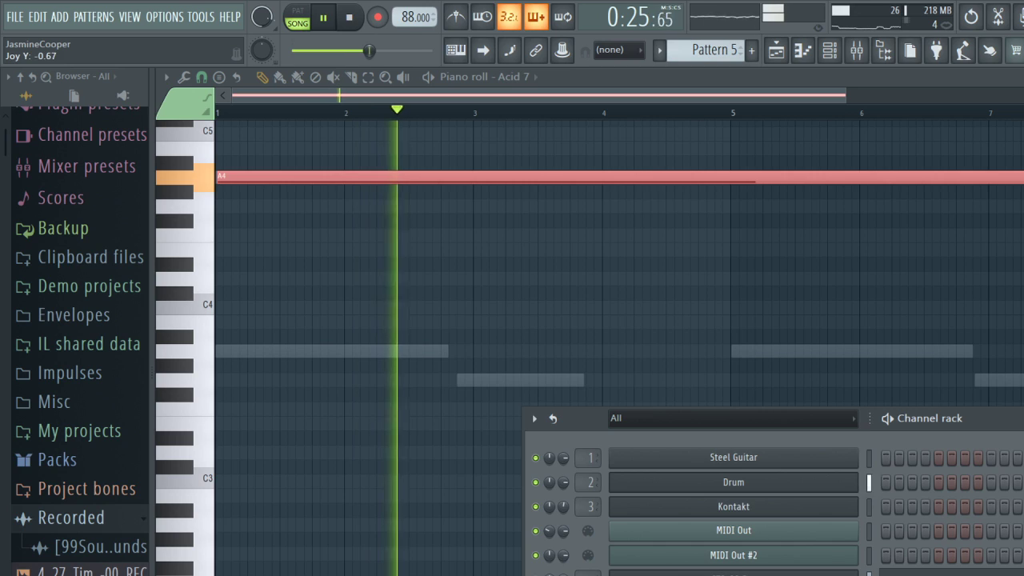
key("space")
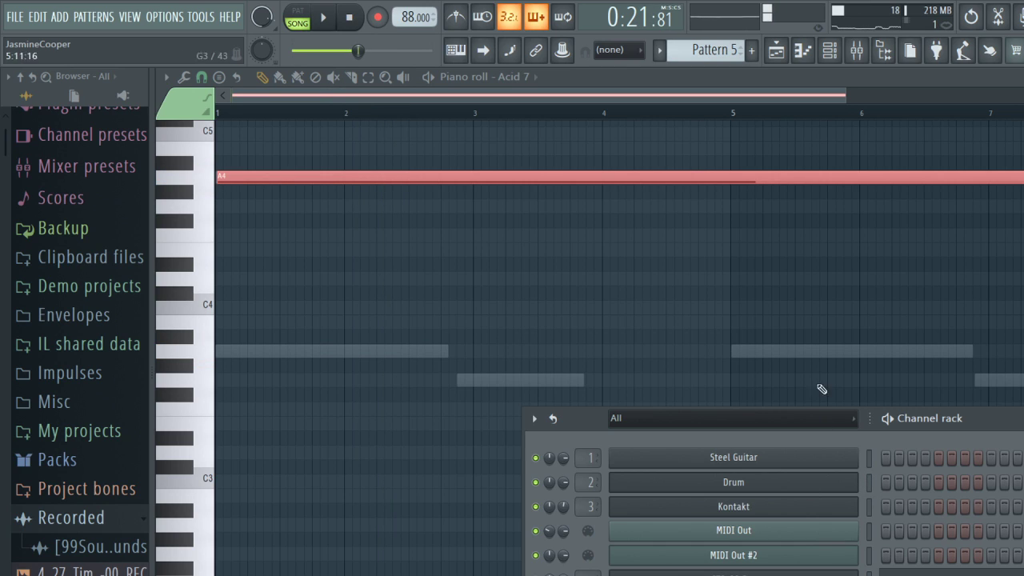
Step: Return to the playlist and open the Kontakt channel's instrument from the channel rack
left_click(806, 466)
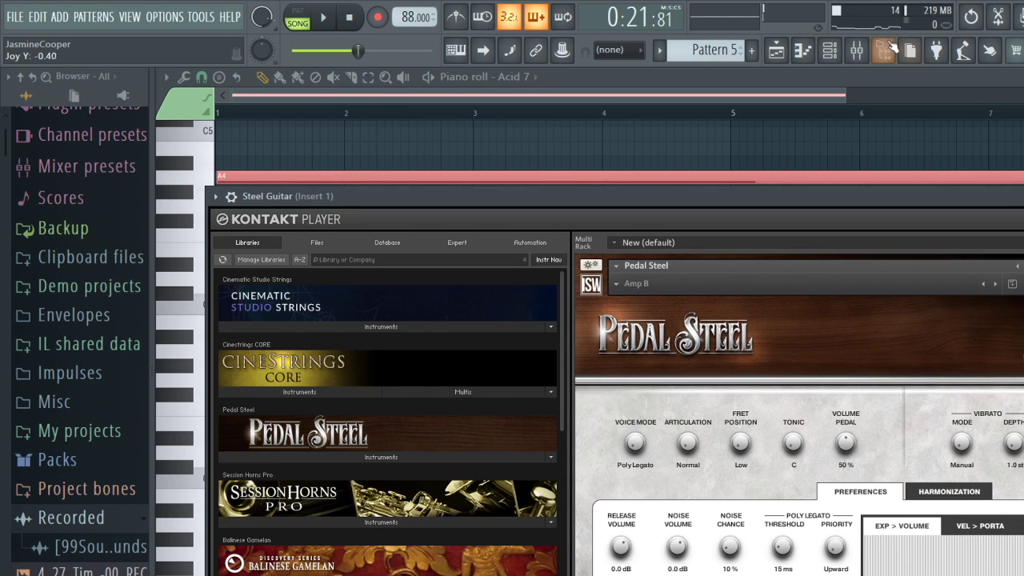
left_click(776, 50)
left_click(829, 50)
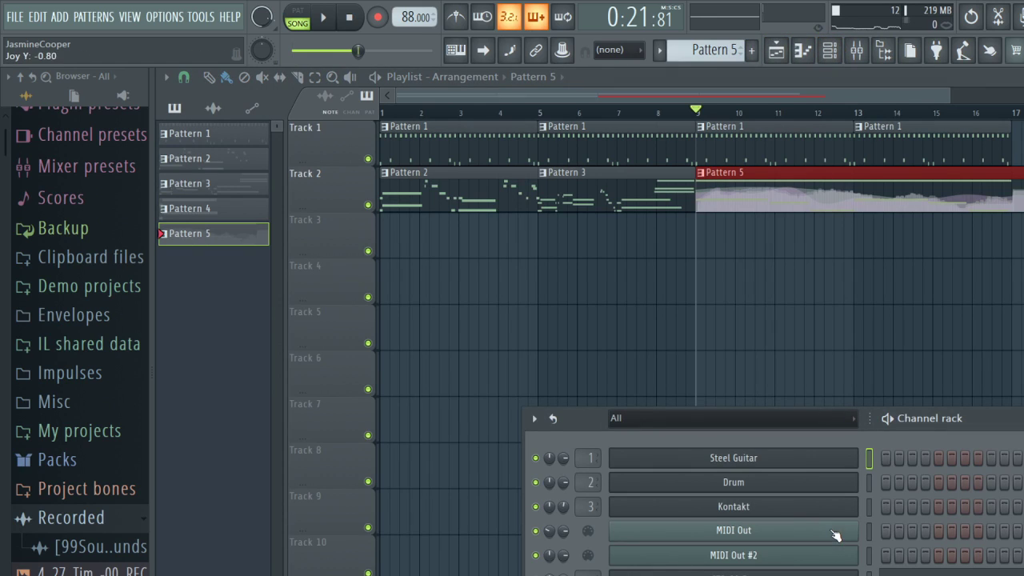
left_click(872, 511)
left_click(761, 509)
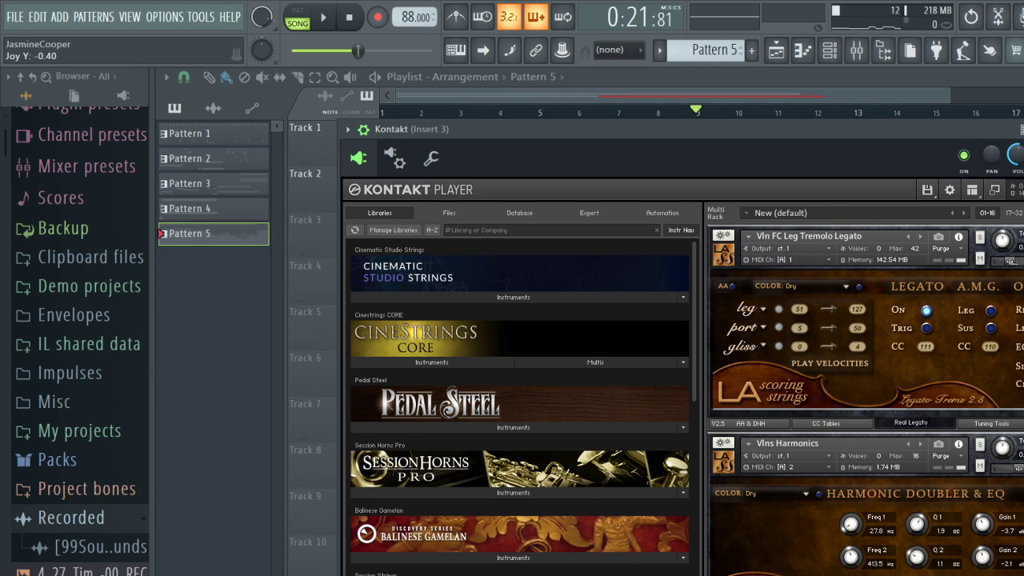
Step: Replace the instruments in the Kontakt rack with Vln FC Leg Sus from LA Scoring Strings 2's Legato Sustains folder
scroll(864, 360, "down", 3)
scroll(865, 336, "down", 3)
scroll(520, 400, "down", 6)
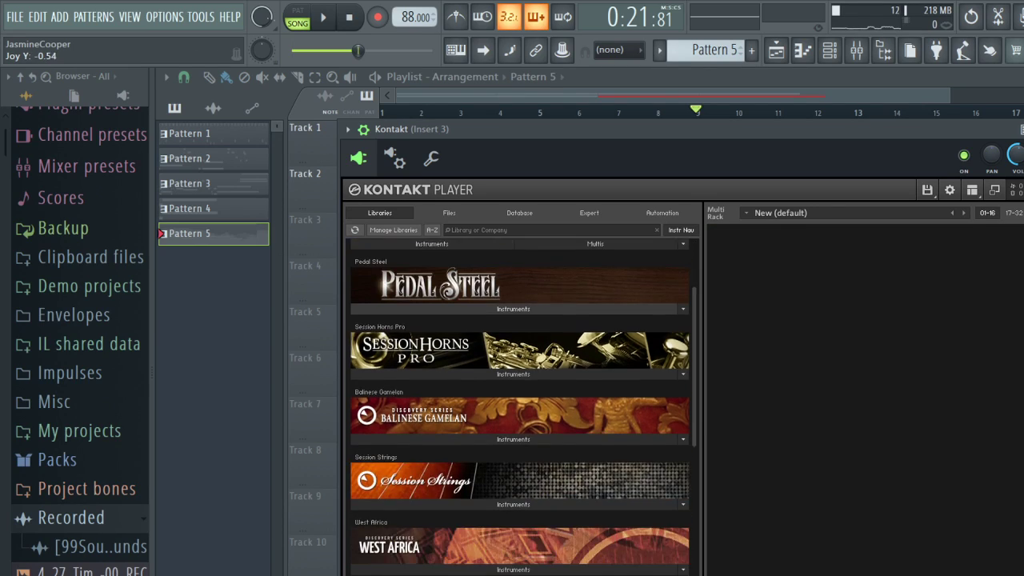
scroll(675, 388, "down", 5)
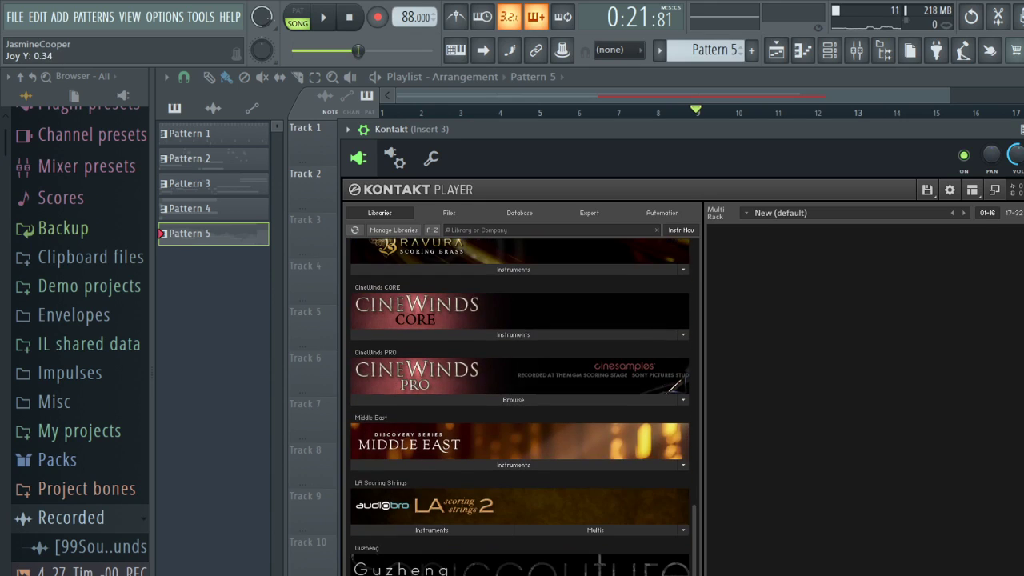
left_click(431, 530)
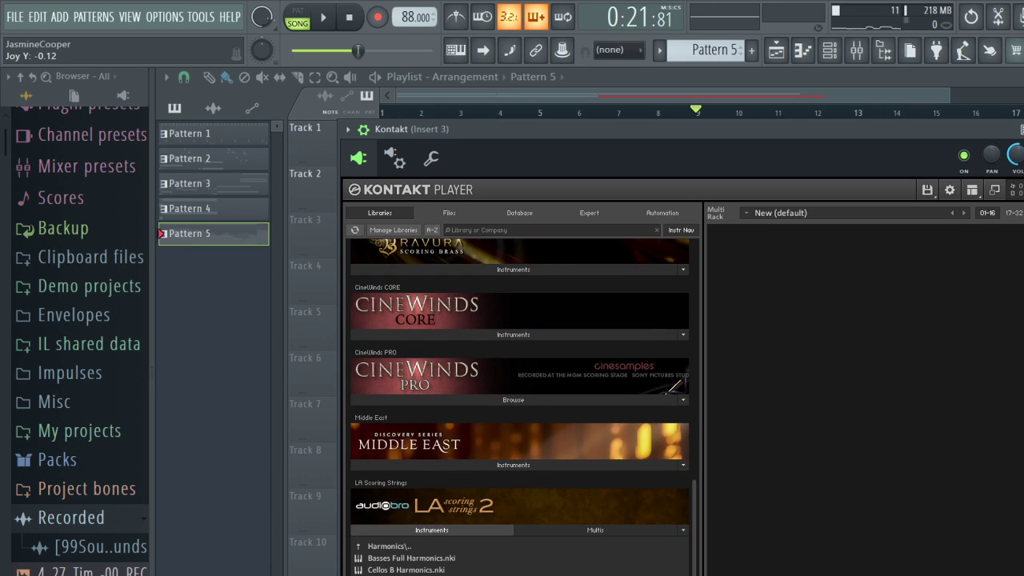
left_click(390, 546)
scroll(520, 400, "down", 2)
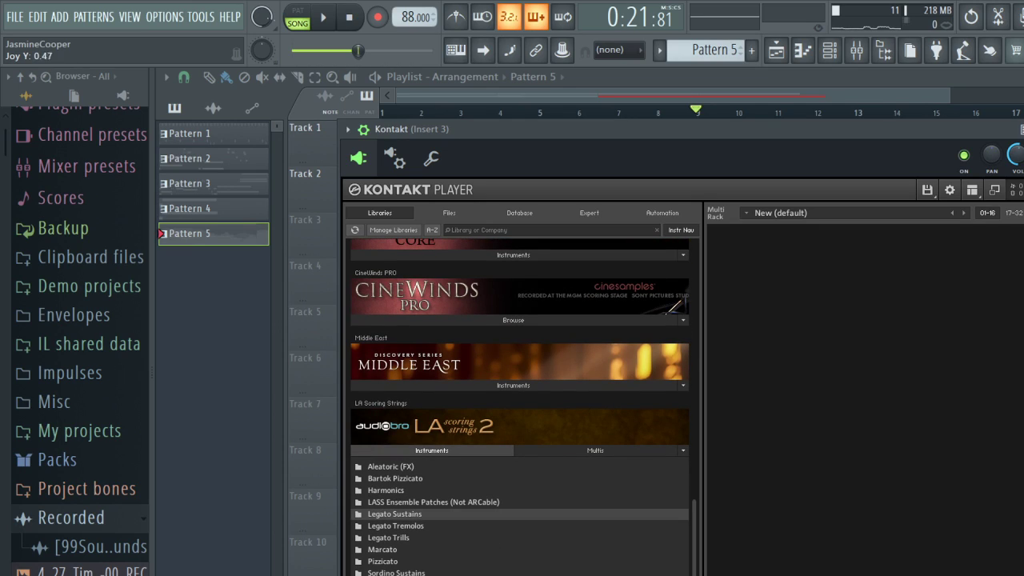
left_click(394, 513)
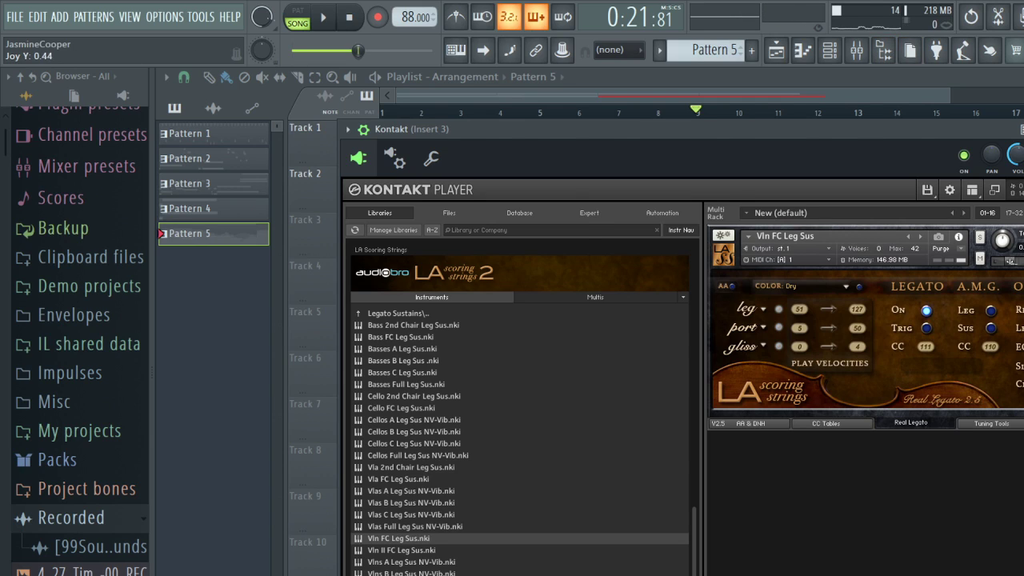
Step: Play the arrangement from bar 9 to audition the new violin patch
left_click(766, 120)
key("space")
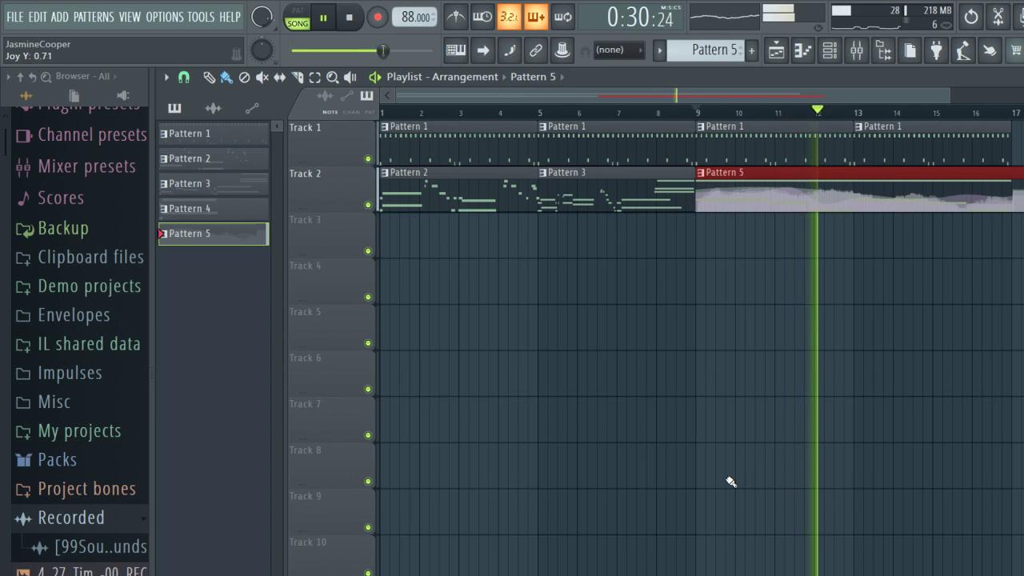
key("space")
Step: Check the Vln FC Leg Sus patch in Kontakt and play the arrangement from bar 9 again to rehearse the part
left_click(830, 50)
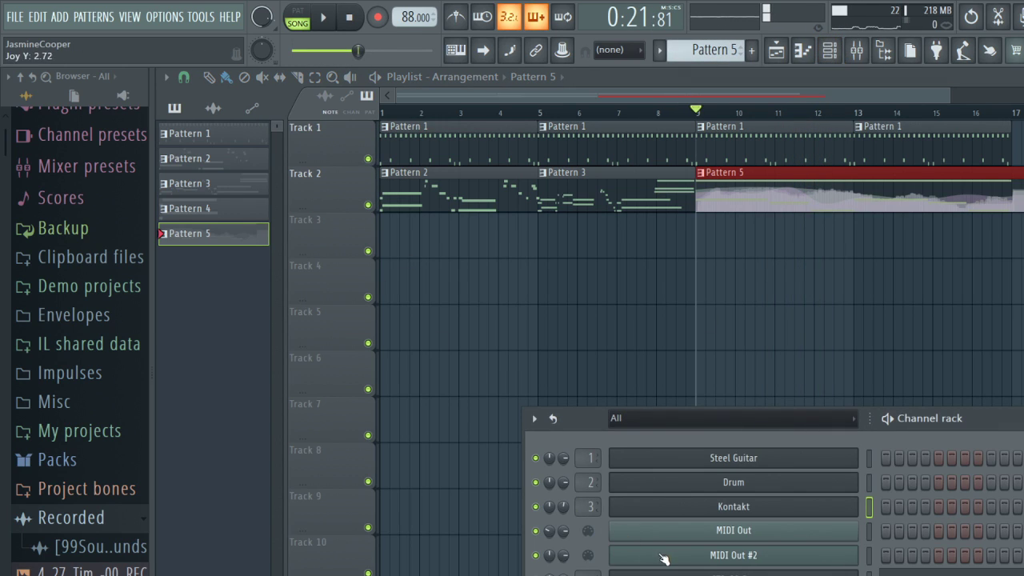
left_click(733, 507)
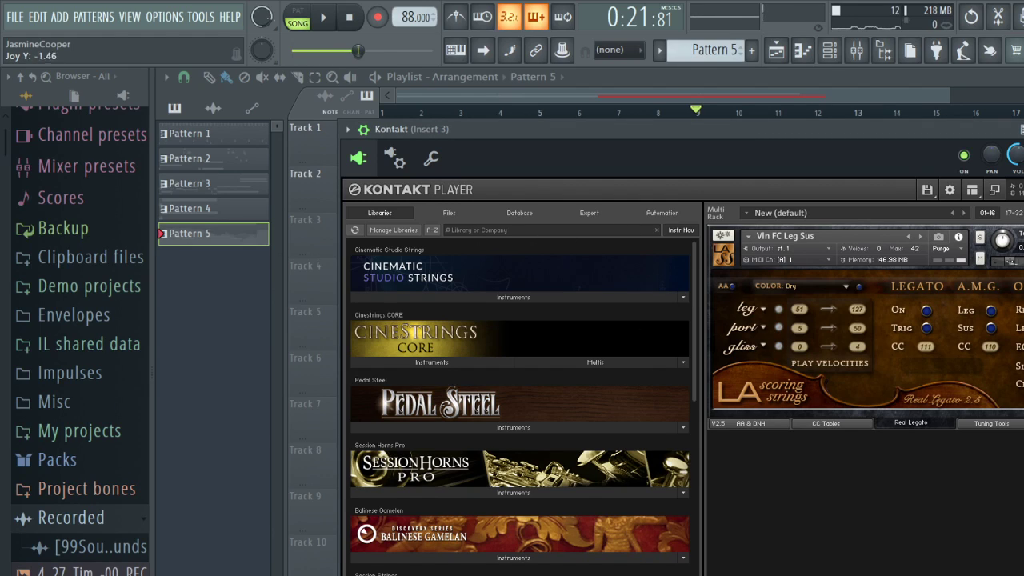
key("F6")
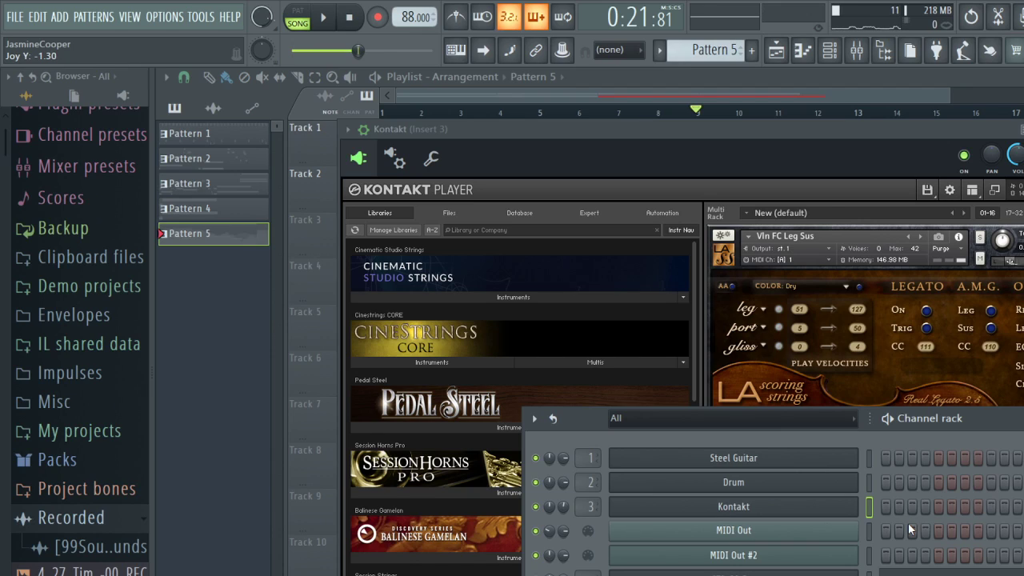
left_click(776, 50)
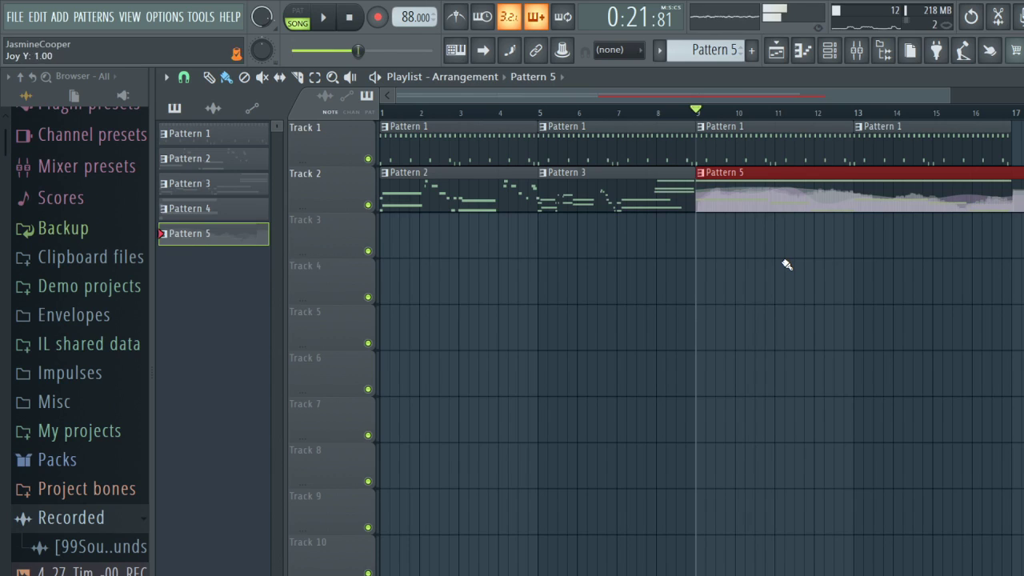
key("space")
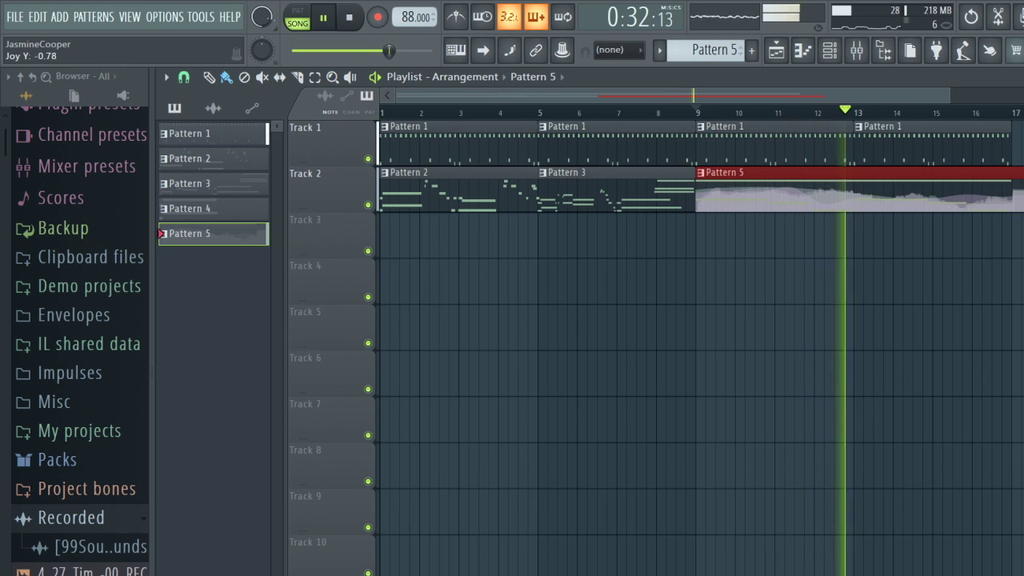
key("space")
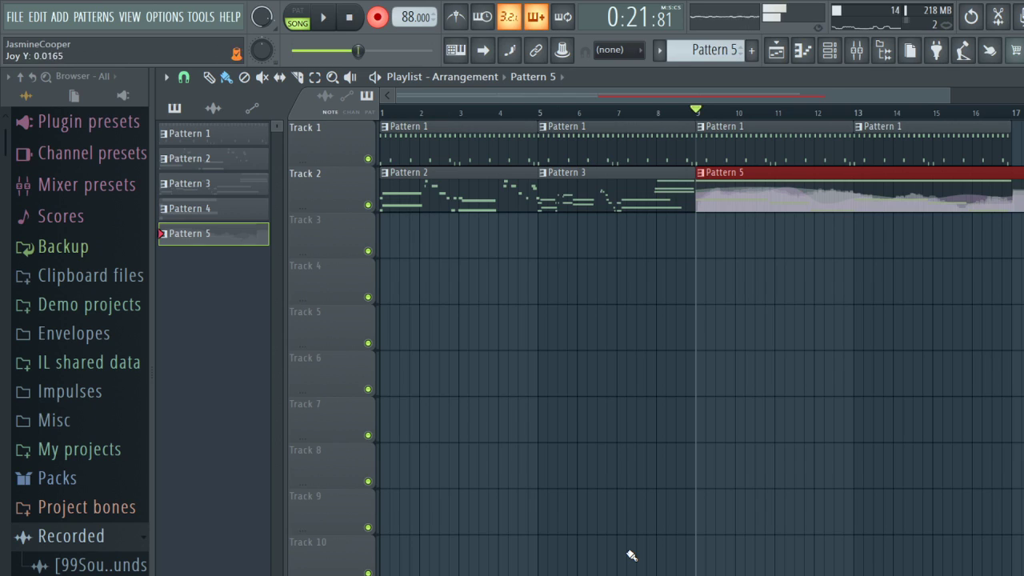
Step: Record the violin part into Pattern 5 from bar 9, replacing the first take with a second one
key("space")
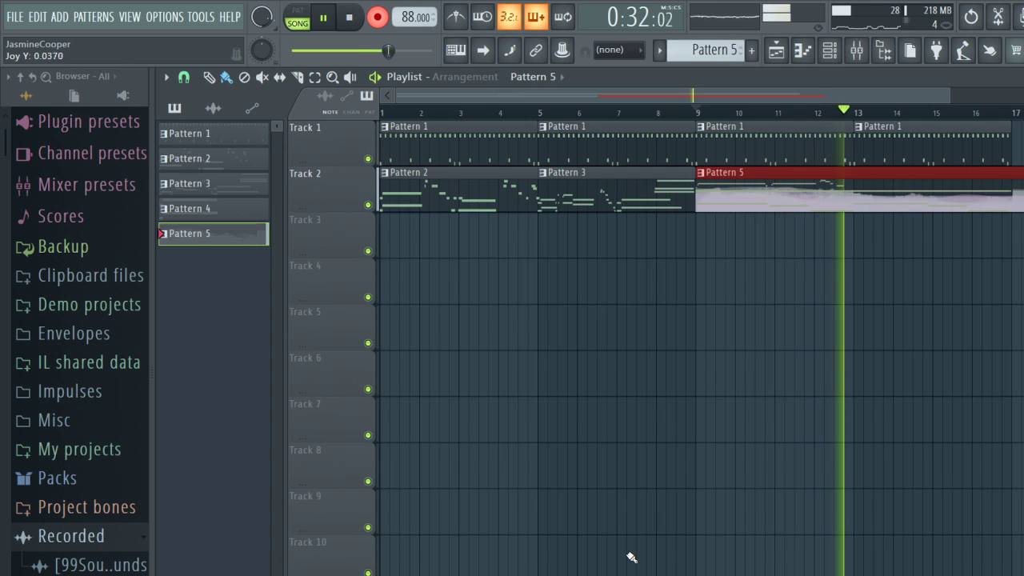
key("space")
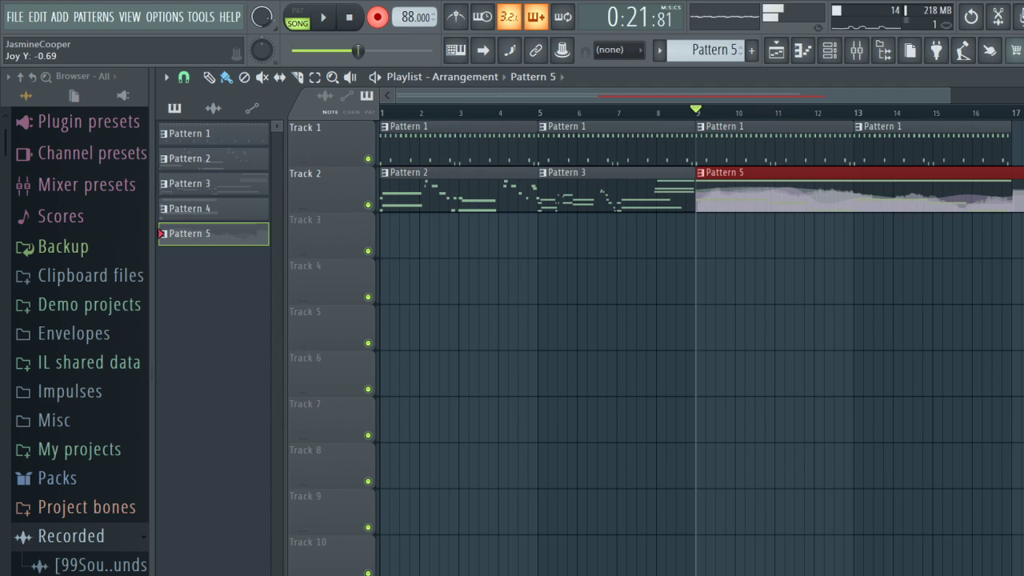
key("space")
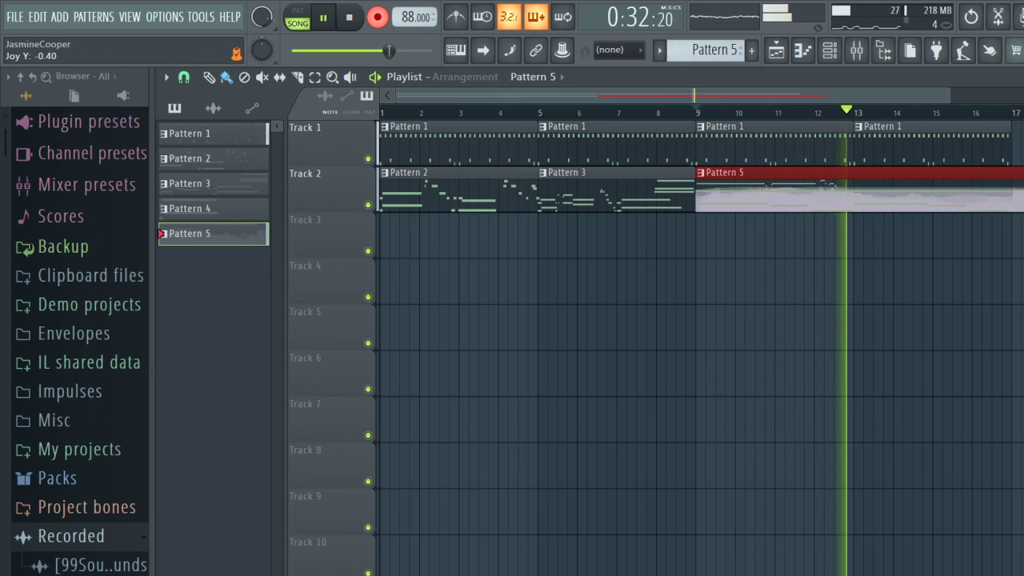
key("space")
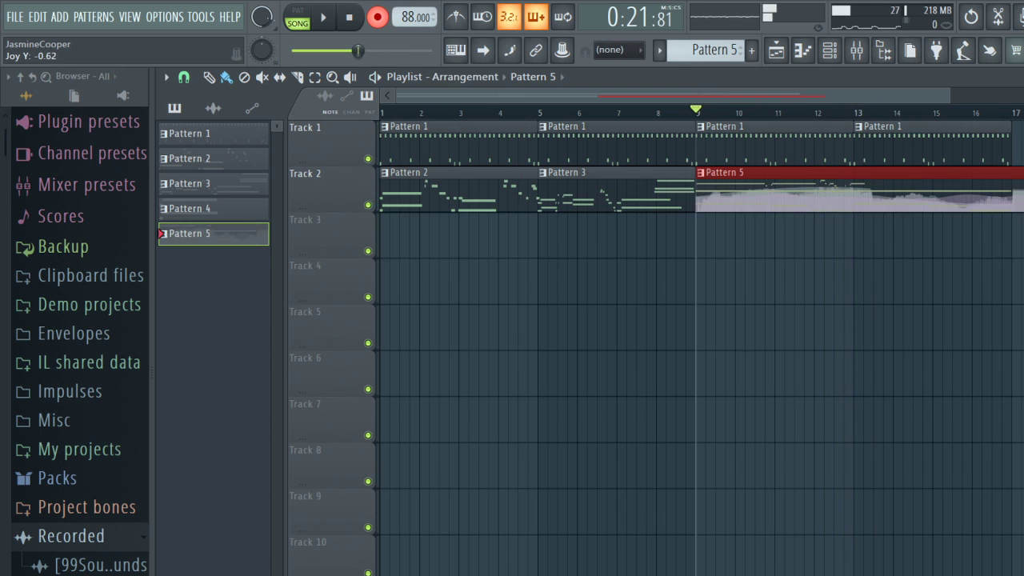
Step: Open Pattern 5's Violin notes and lower the last three notes around bar 5 by one octave
double_click(908, 192)
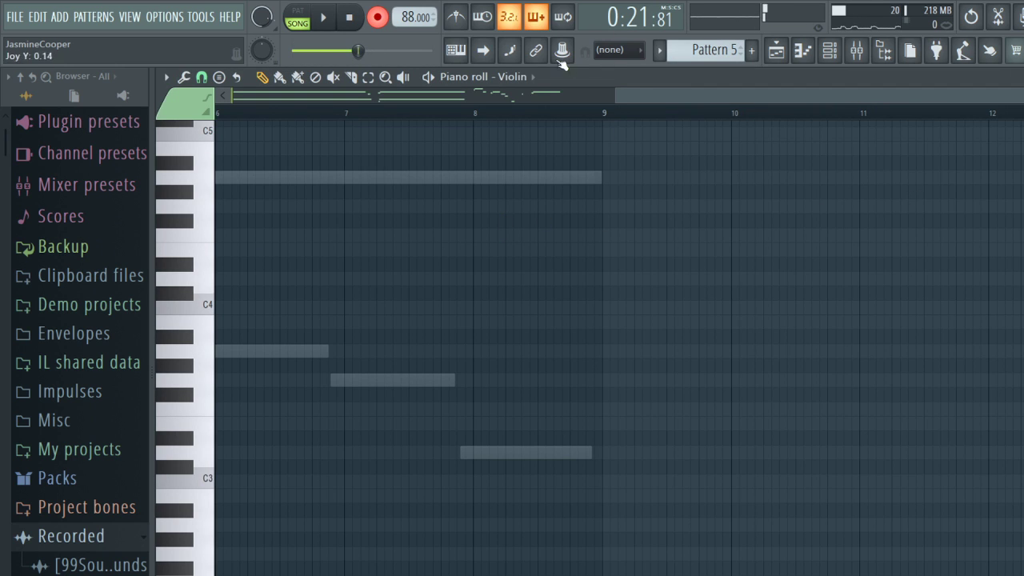
left_click_drag(656, 102, 541, 114)
scroll(588, 315, "down", 3)
scroll(584, 318, "up", 10)
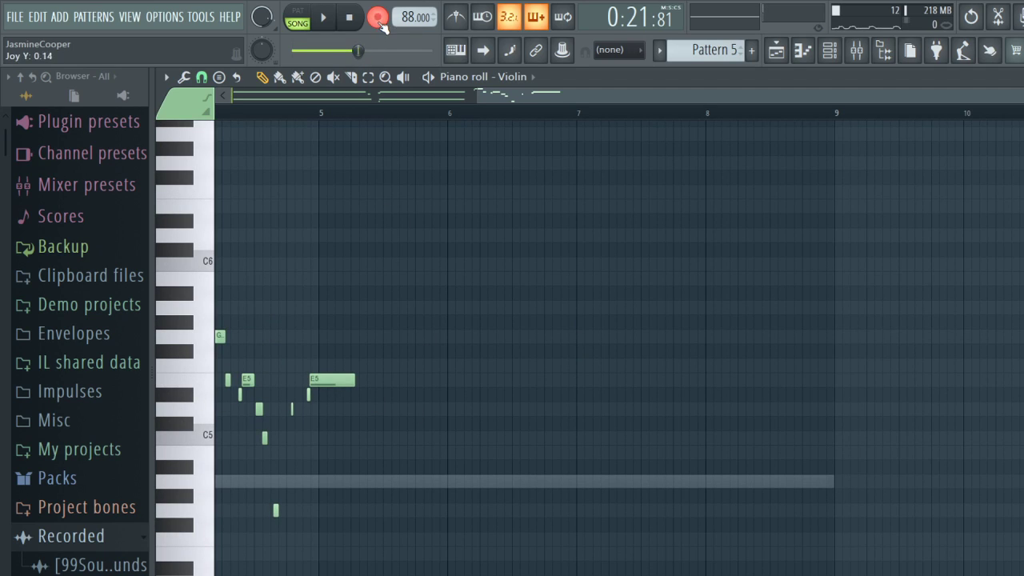
left_click_drag(296, 346, 415, 488)
left_click_drag(285, 301, 423, 436)
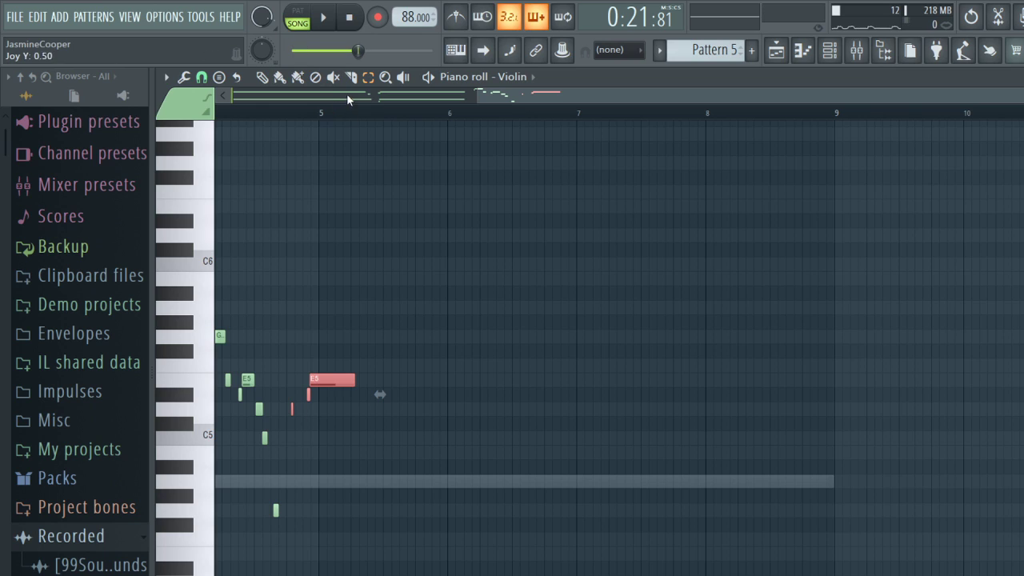
key("ctrl+Down")
scroll(262, 370, "down", 3)
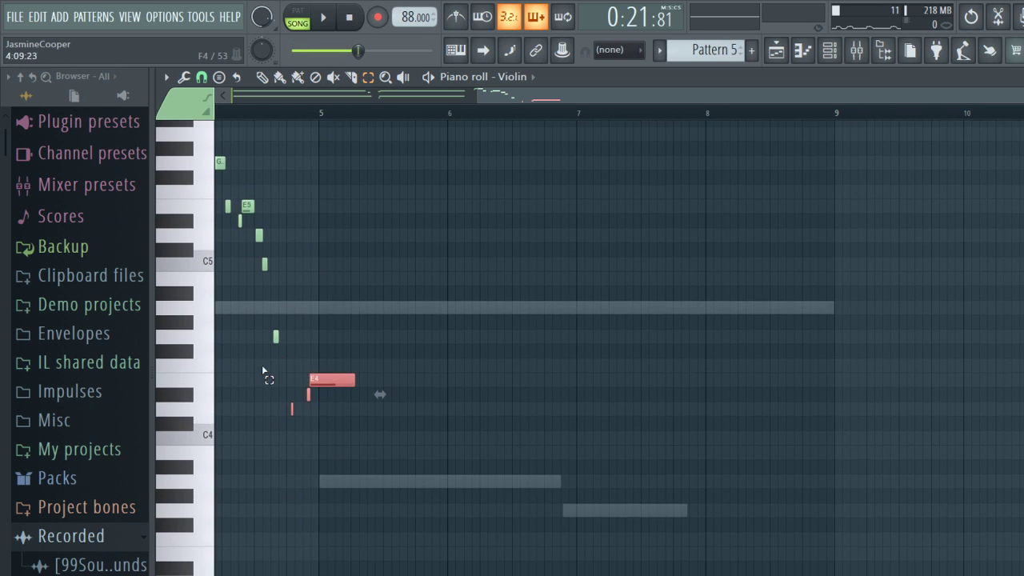
left_click(323, 485)
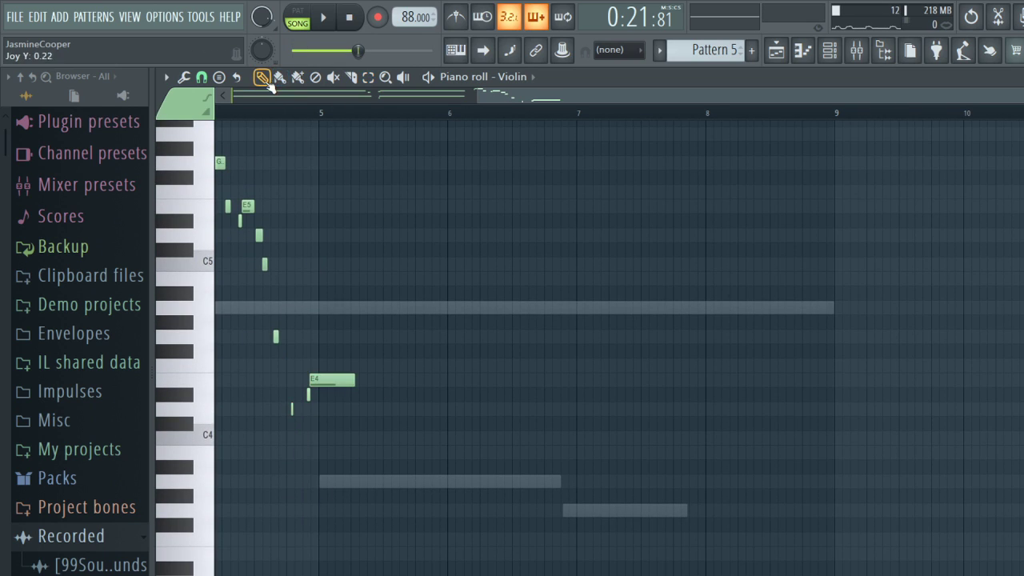
Step: Audition pitches on the piano keys and raise the short G4 note before bar 5 to A4
left_click(190, 355)
left_click(195, 236)
left_click(189, 267)
left_click(194, 336)
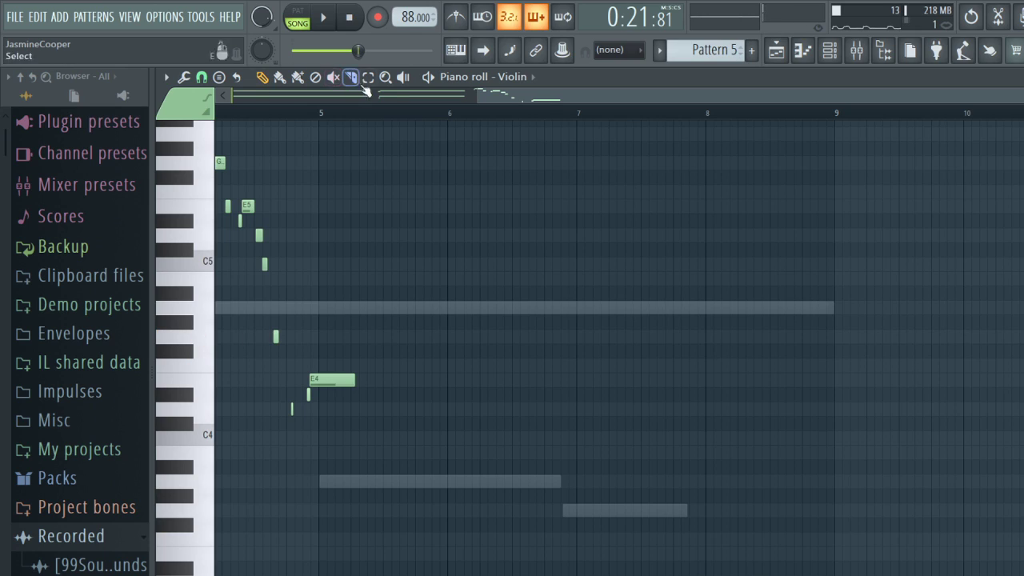
left_click_drag(257, 317, 303, 344)
key("Up")
key("Up")
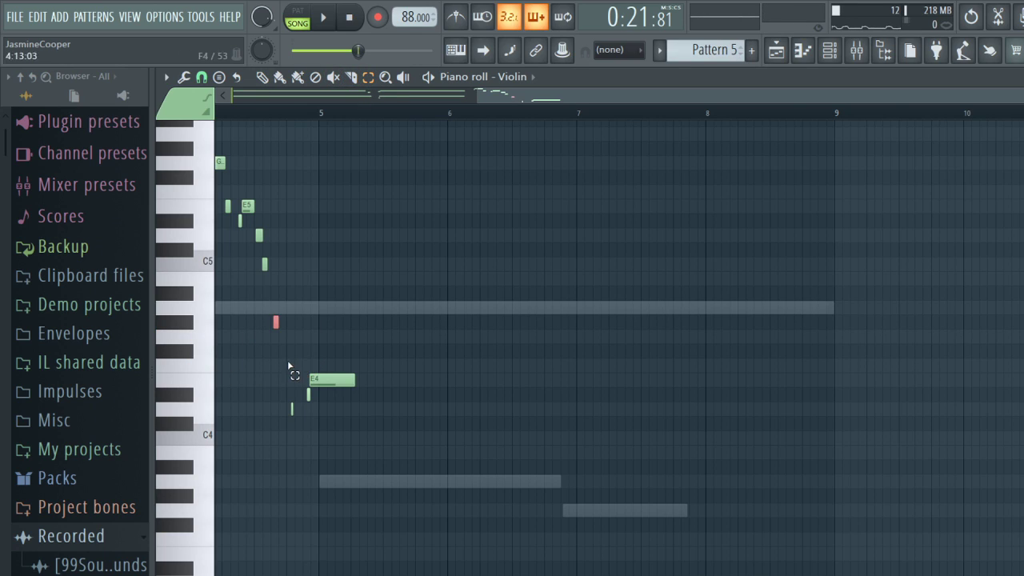
Step: Audition pitches and raise the last three notes together until the long note at bar 5 is on A4
left_click(268, 78)
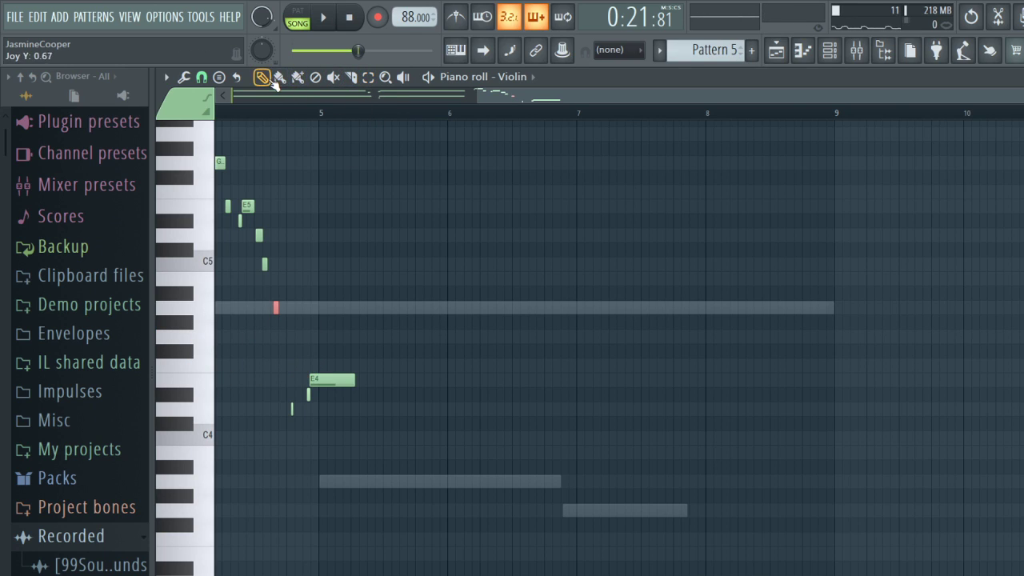
left_click(170, 319)
left_click(201, 407)
left_click(311, 379)
left_click_drag(245, 359, 372, 459)
key("Up")
key("Up")
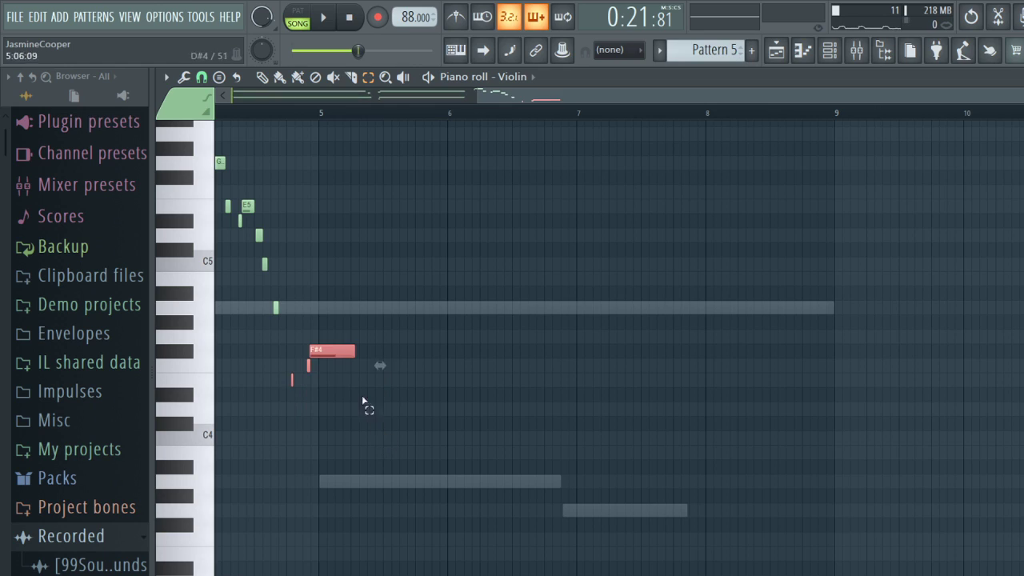
key("Up")
left_click(174, 355)
left_click(189, 328)
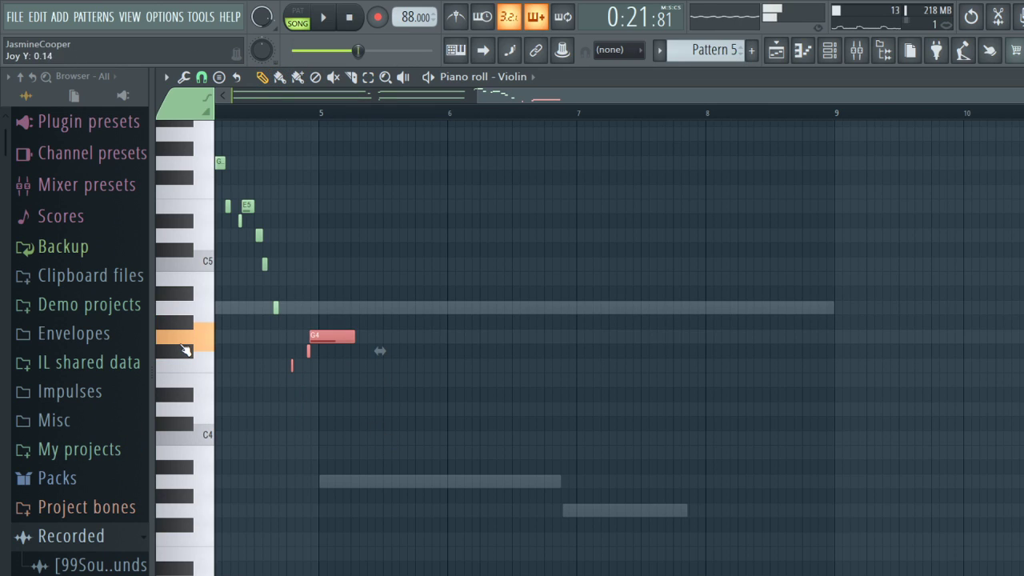
key("Up")
key("Up")
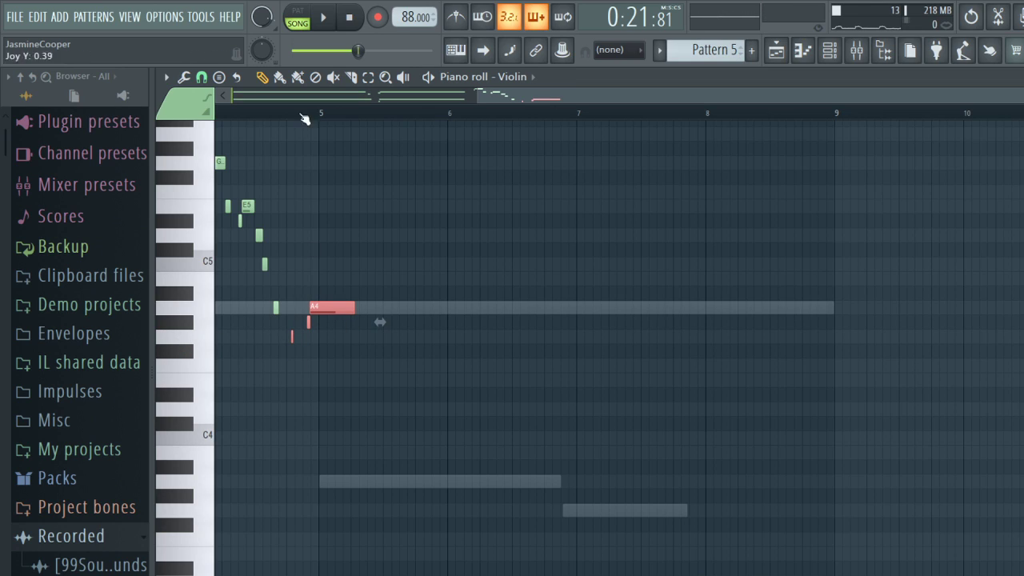
Step: Lower the last two notes at bar 5 by one semitone, then return the long one to A4
left_click_drag(312, 244, 352, 356)
left_click_drag(290, 285, 347, 330)
key("Down")
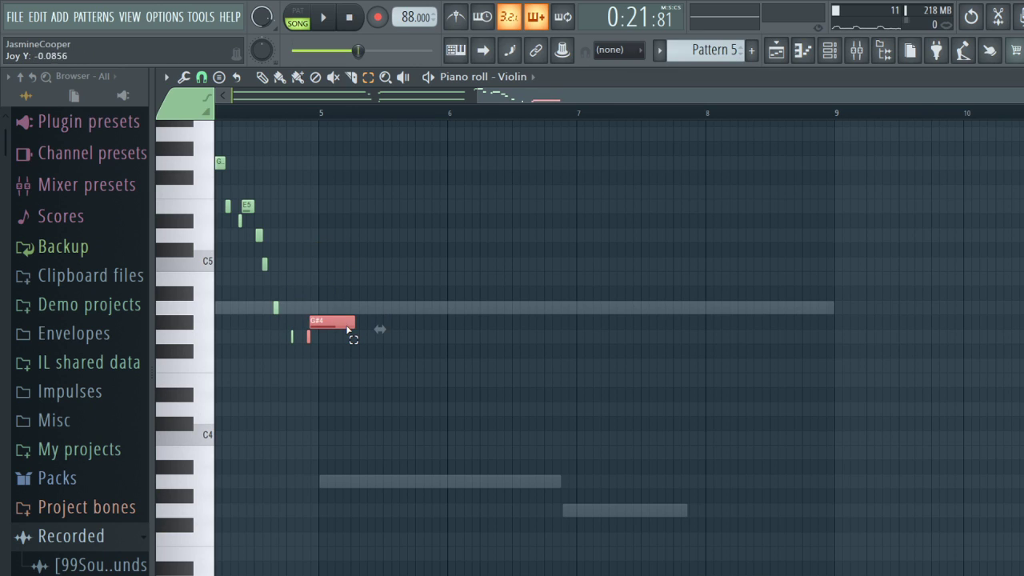
left_click(322, 156)
left_click(262, 77)
left_click(296, 337)
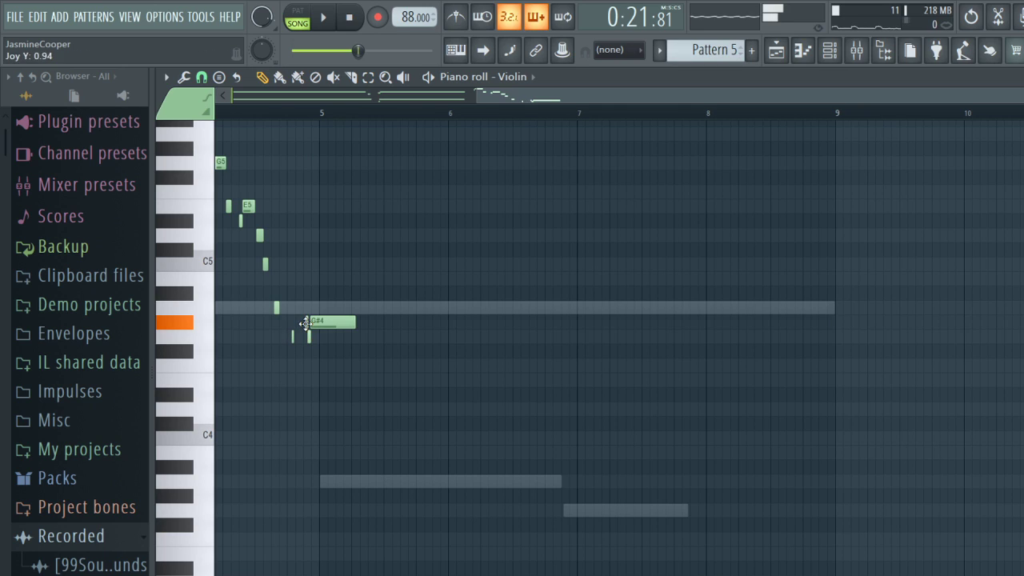
left_click_drag(313, 323, 322, 302)
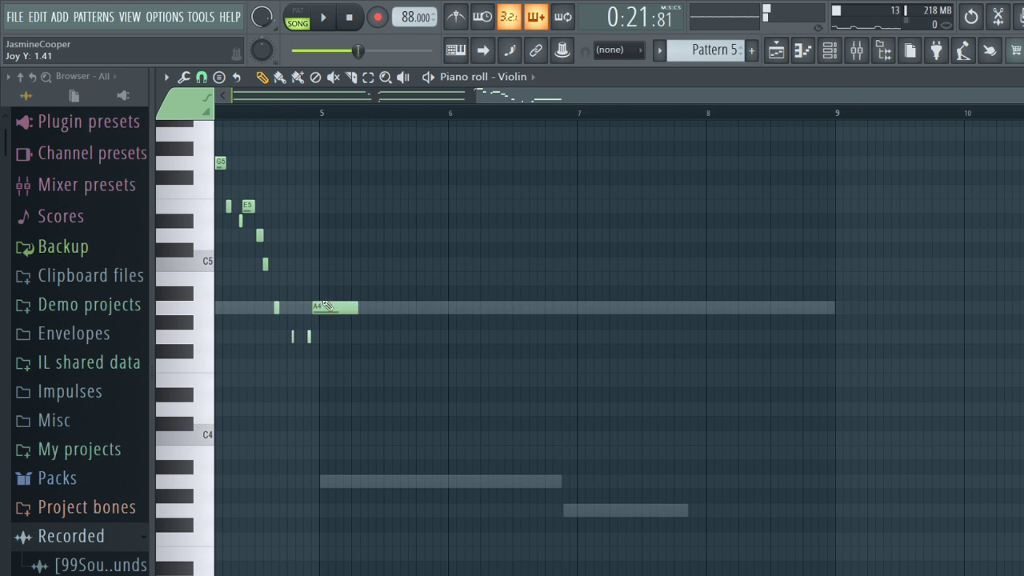
Step: Add a C5 note and a short B4 lead-in note above the last A4 near bar 5
left_click(300, 267)
right_click(303, 266)
left_click_drag(316, 264, 312, 262)
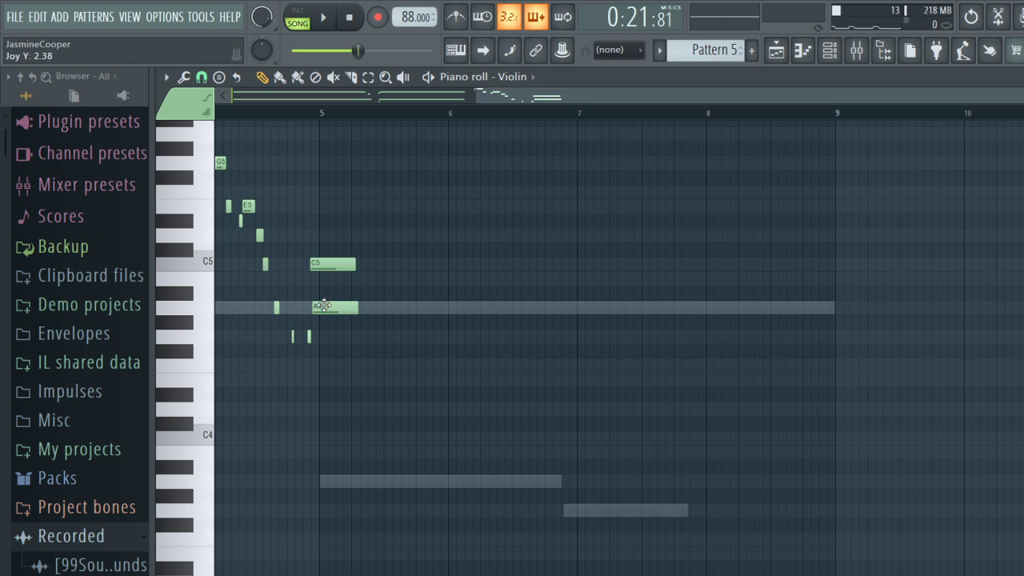
left_click(316, 268)
mouse_move(315, 279)
left_mouse_down()
mouse_move(272, 279)
mouse_move(324, 280)
left_mouse_up()
Step: Shift all violin notes slightly earlier while playing the arrangement from bar 9
key("space")
left_click_drag(585, 90, 229, 104)
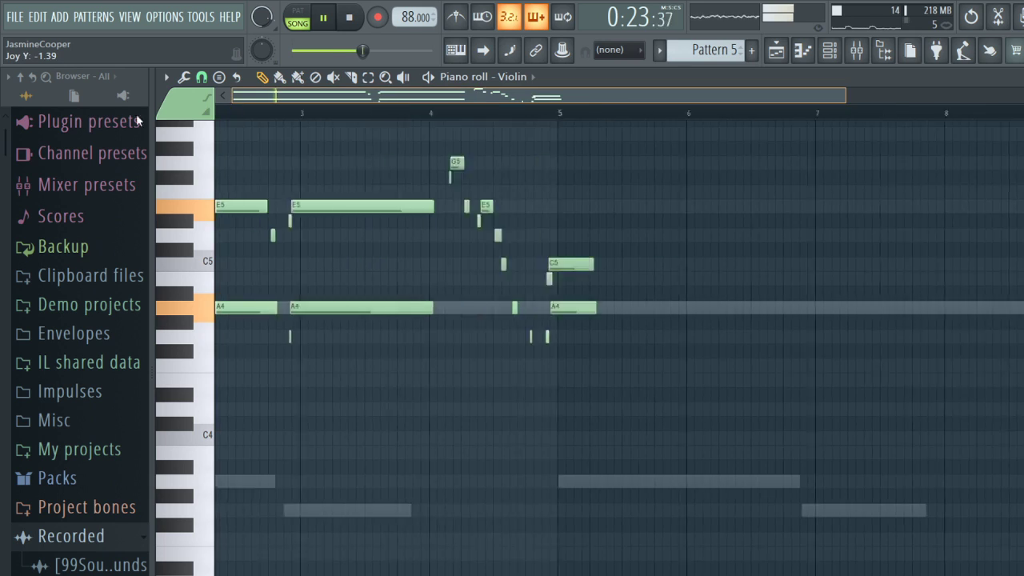
key("ctrl+a")
key("shift+Left")
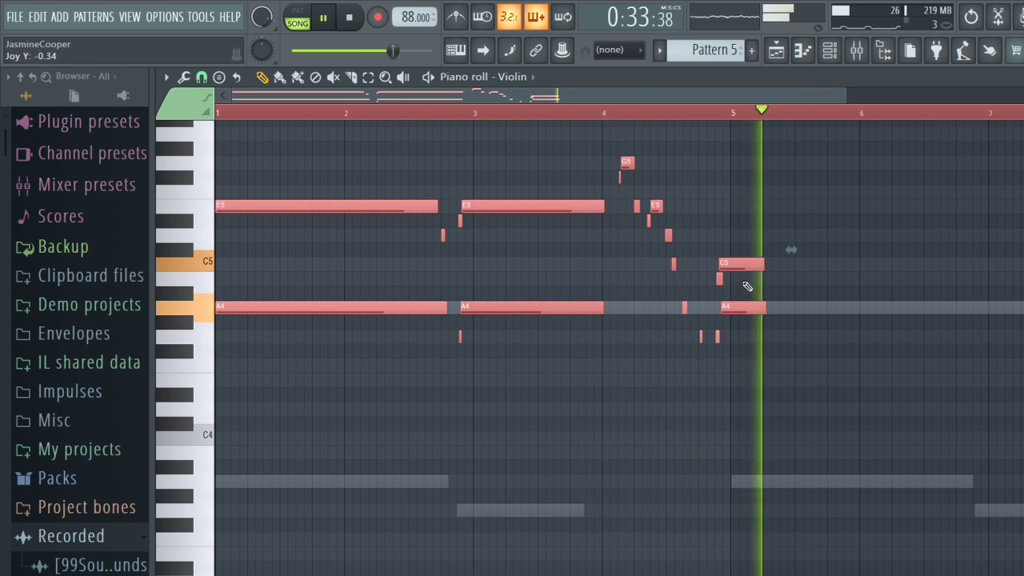
key("space")
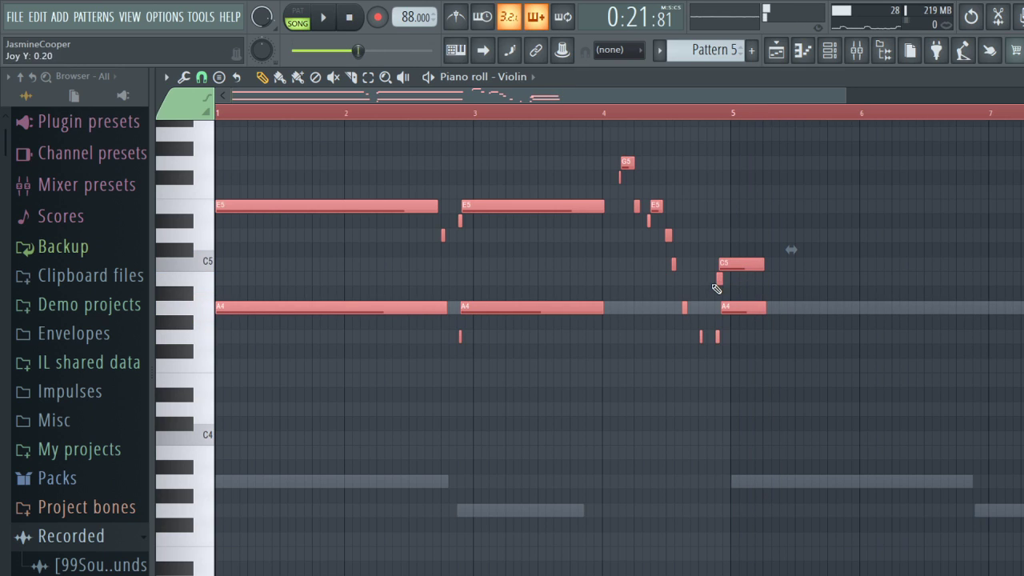
Step: Delete the B4 and C5 notes near bar 5 and extend the last A4 to about the middle of bar 6
right_click(718, 280)
right_click(757, 264)
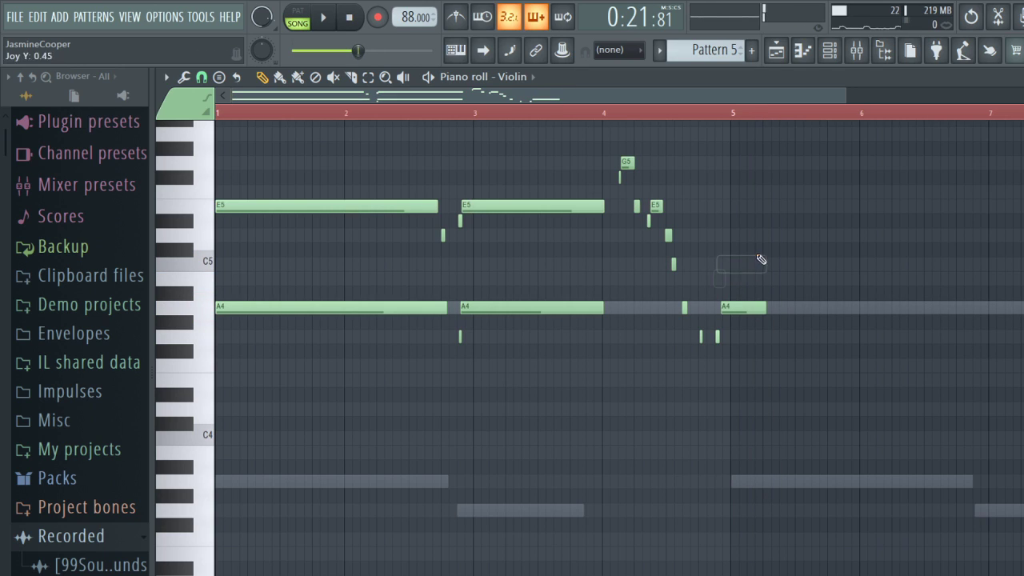
left_click_drag(762, 306, 933, 311)
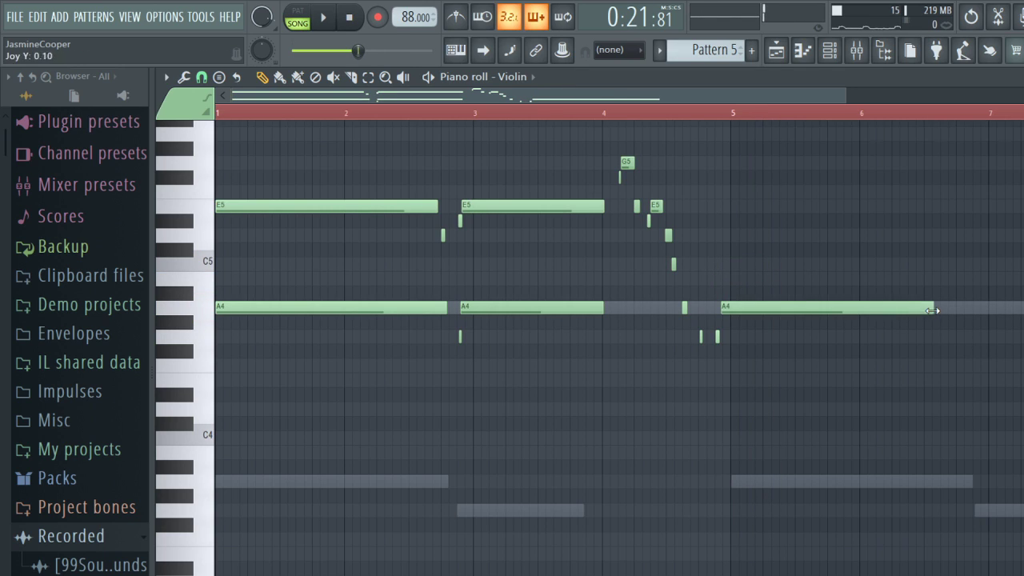
left_click(788, 306)
Step: Play the violin part, lengthen the first short E5 after bar 4 and replay from about bar 4
key("space")
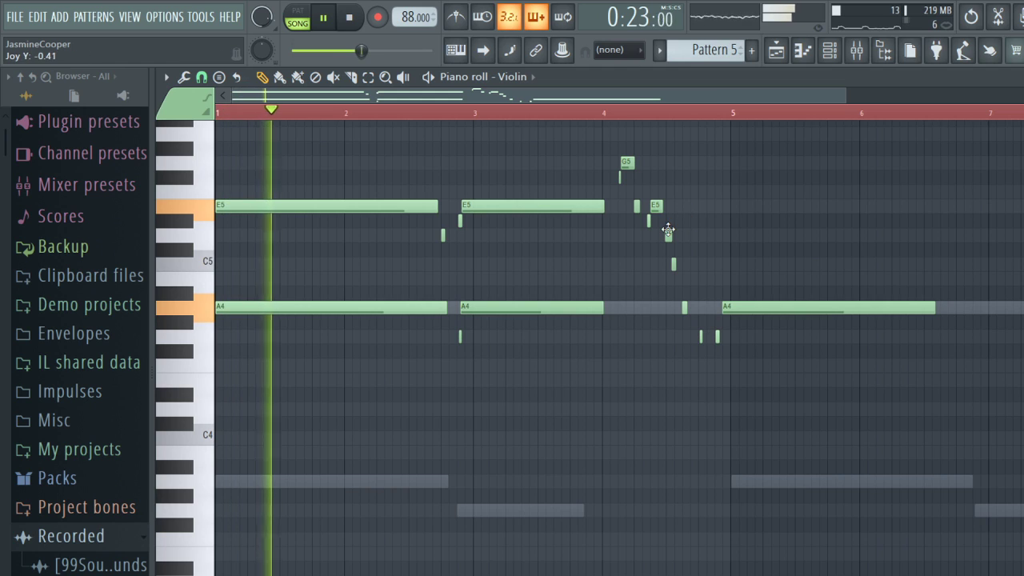
key("F6")
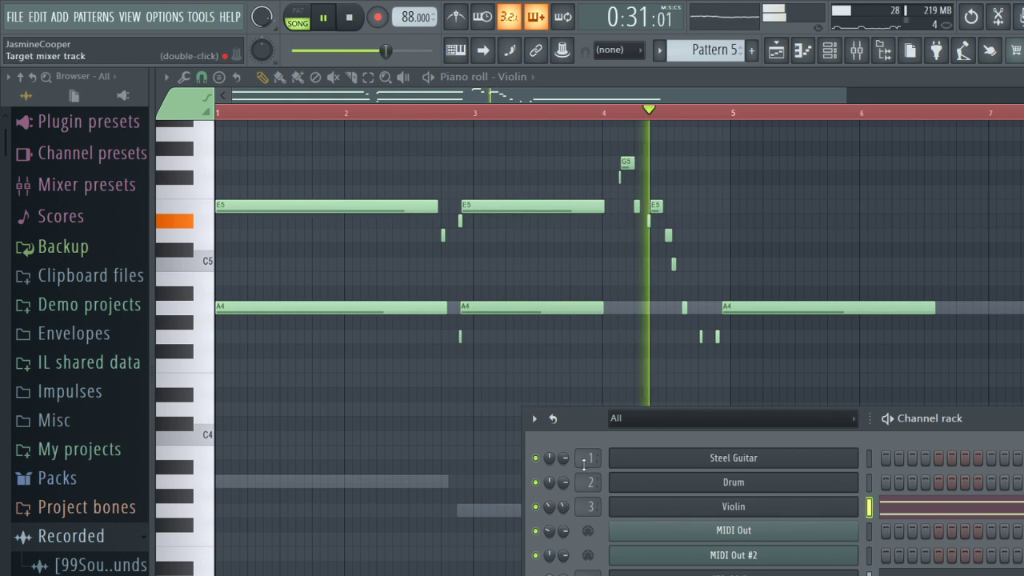
left_click(638, 205)
key("space")
left_click(608, 114)
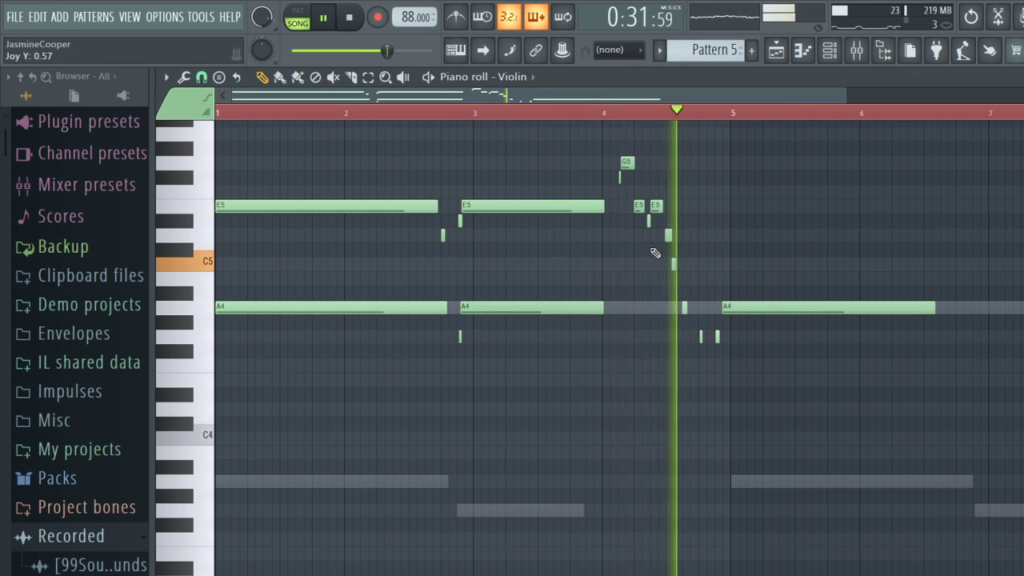
left_click(599, 114)
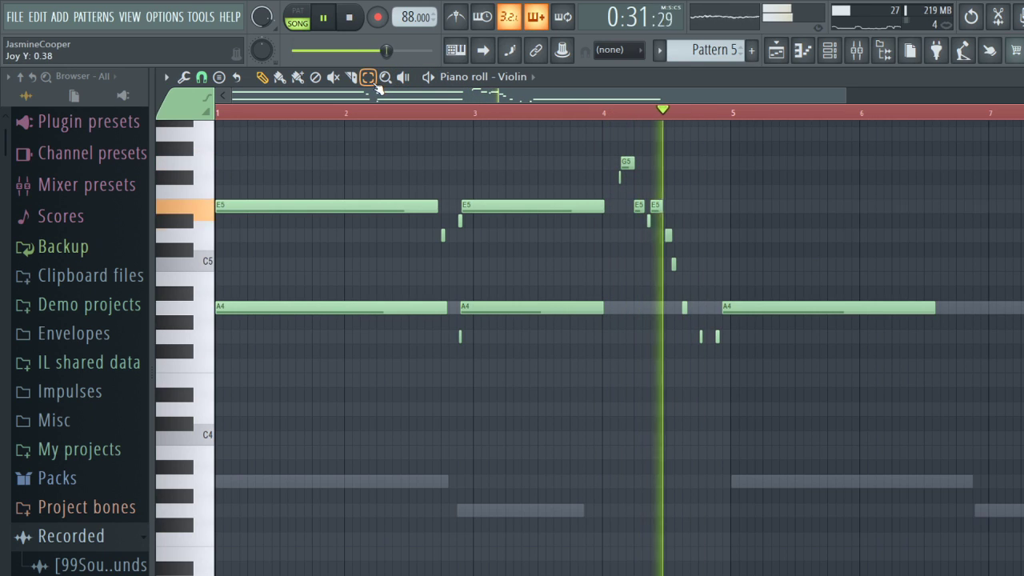
Step: Nudge the second short E5 after bar 4 and its D#5 lead-in slightly later and audition the timing
key("space")
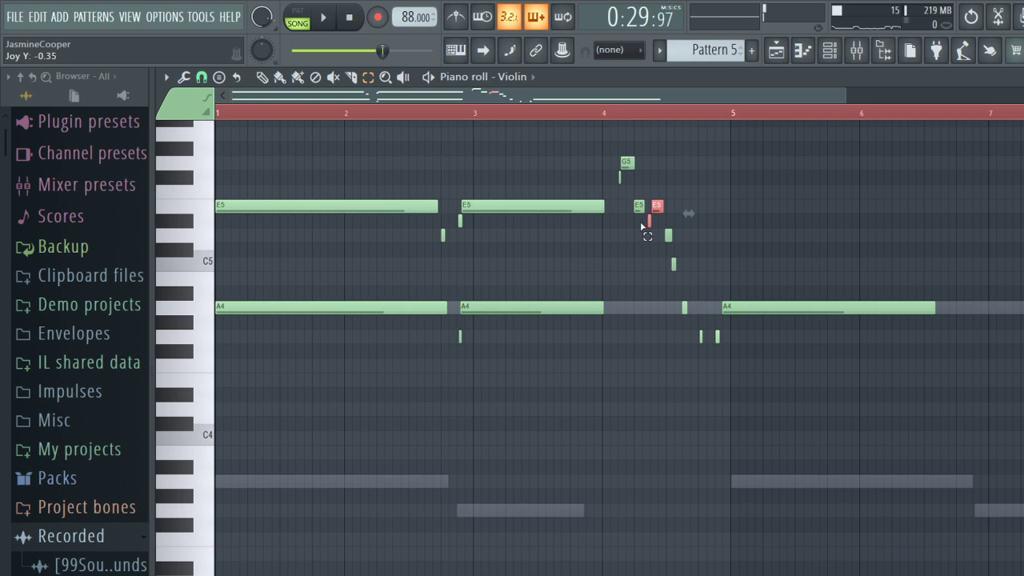
key("space")
key("space")
Step: Nudge the descending D5, C5 and A4 notes before bar 5 slightly later, checking the timing by playback from about bar 4
left_click_drag(668, 229, 690, 311)
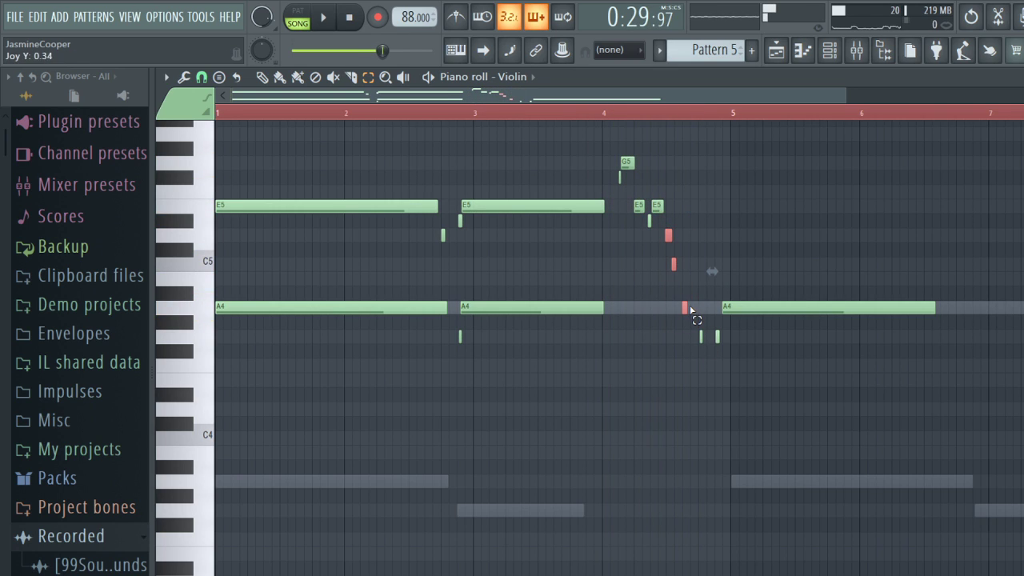
key("space")
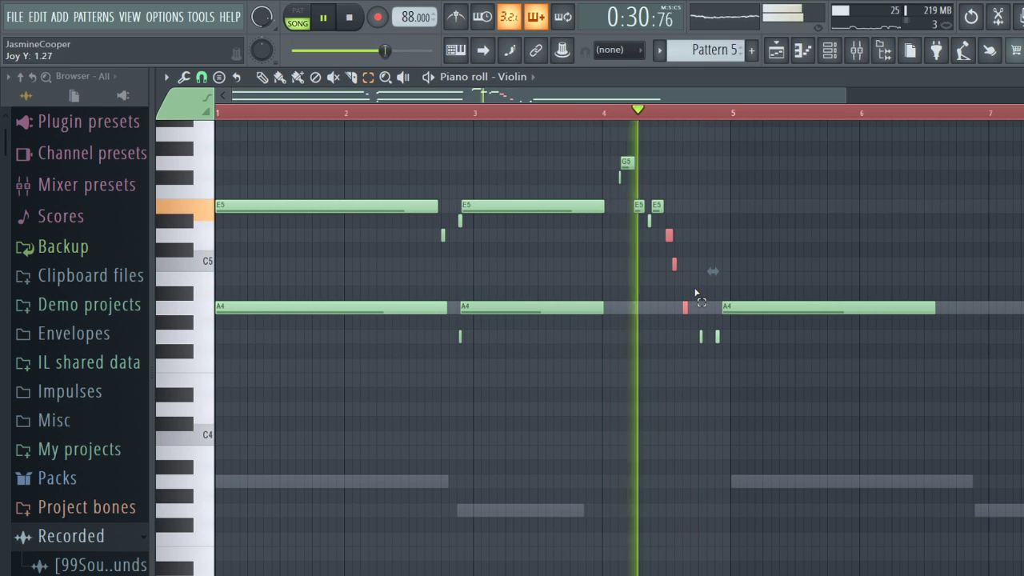
key("space")
left_click(679, 264)
left_click_drag(672, 242, 707, 314)
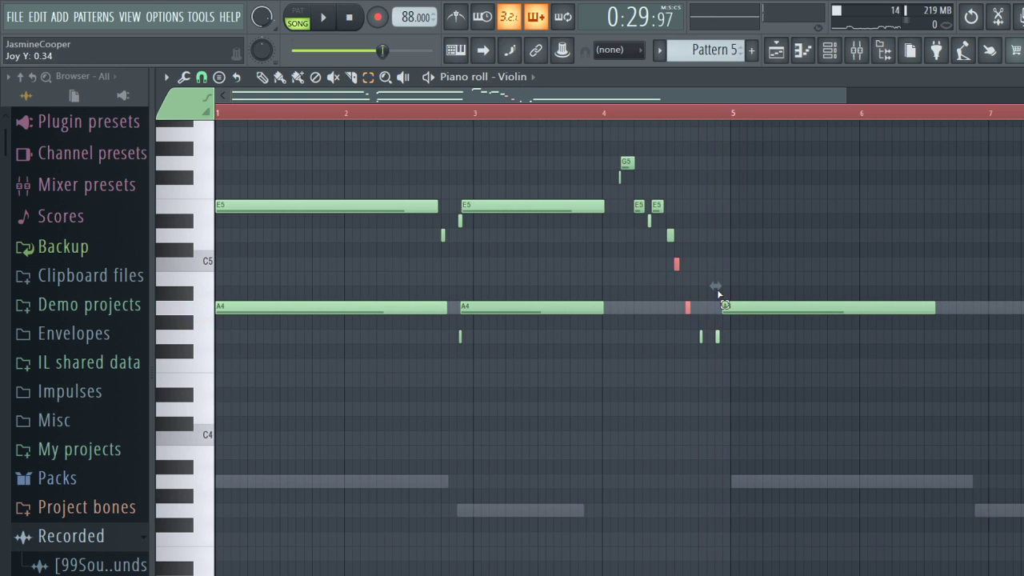
key("space")
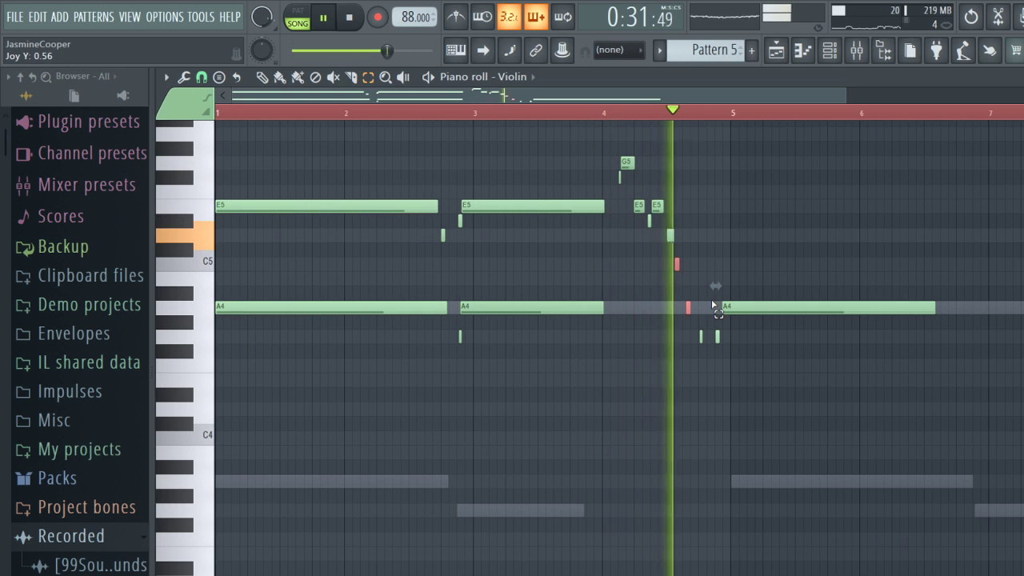
key("space")
Step: Nudge the second short E5 and its D#5 lead-in a little further and play from about bar 4 again
left_click(656, 207)
key("space")
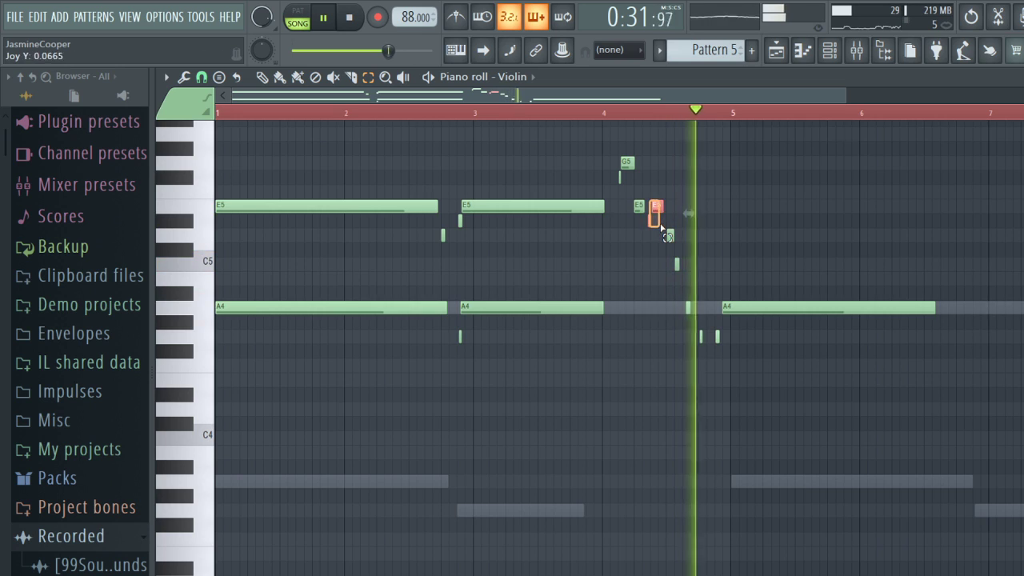
key("space")
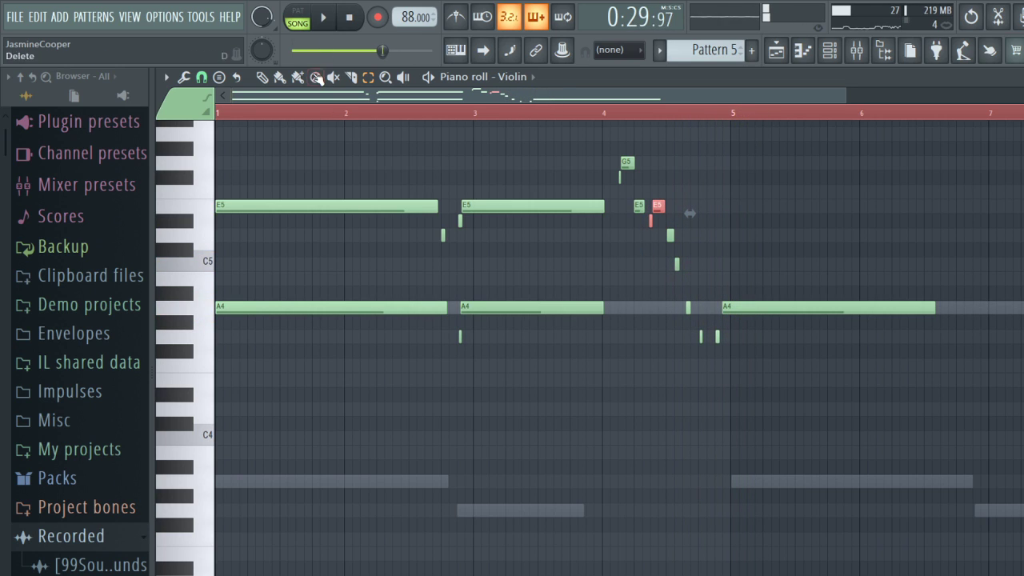
key("space")
Step: Lengthen the short D5, C5 and A4 notes before bar 5 and play back the phrase
key("p")
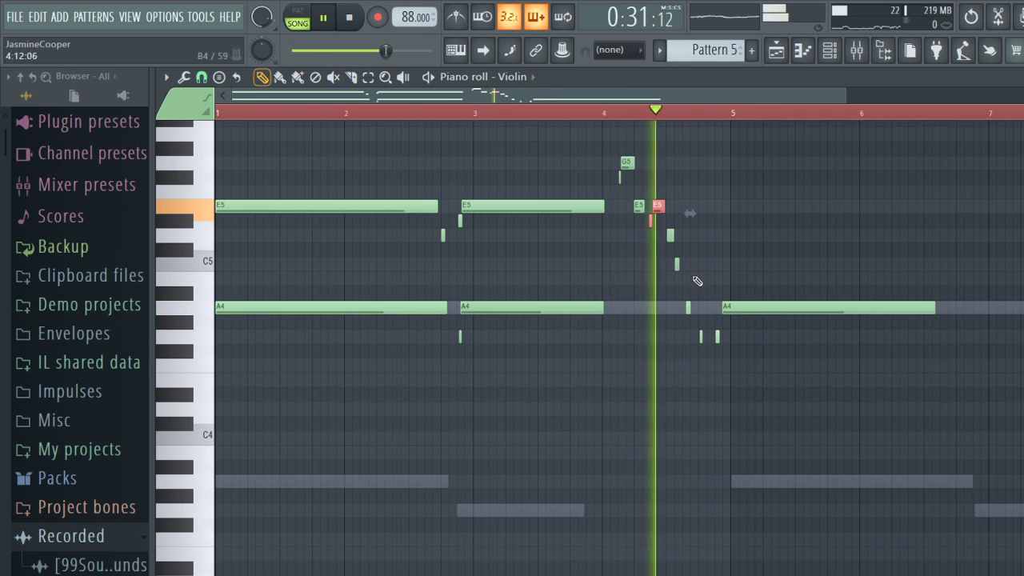
key("space")
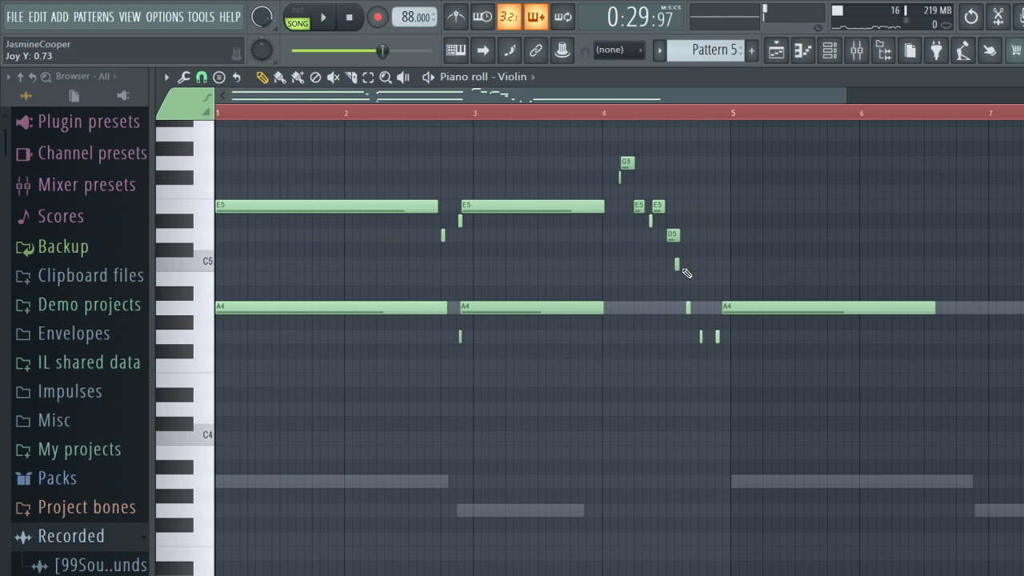
key("space")
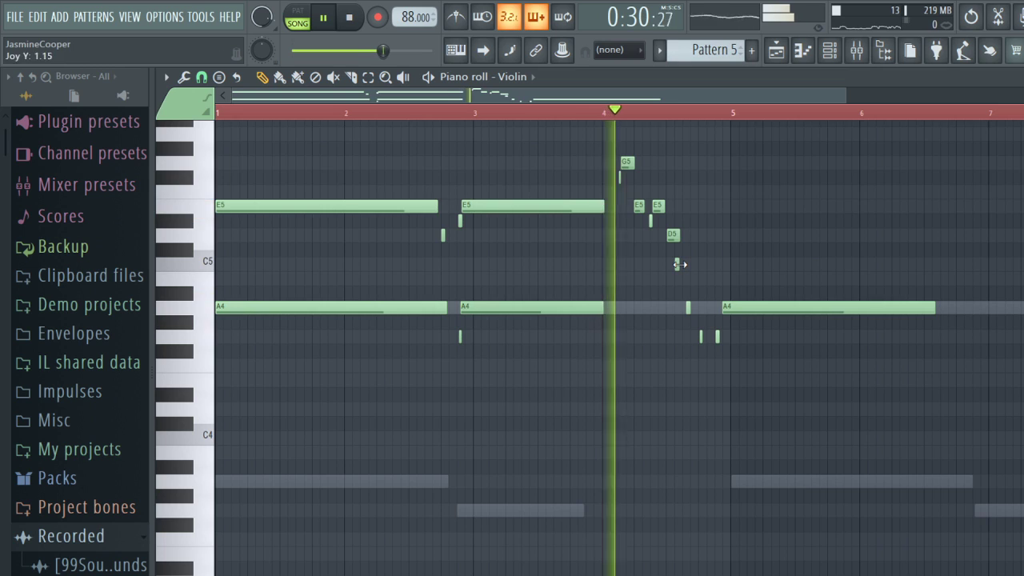
left_click_drag(680, 264, 685, 264)
left_click_drag(692, 311, 698, 312)
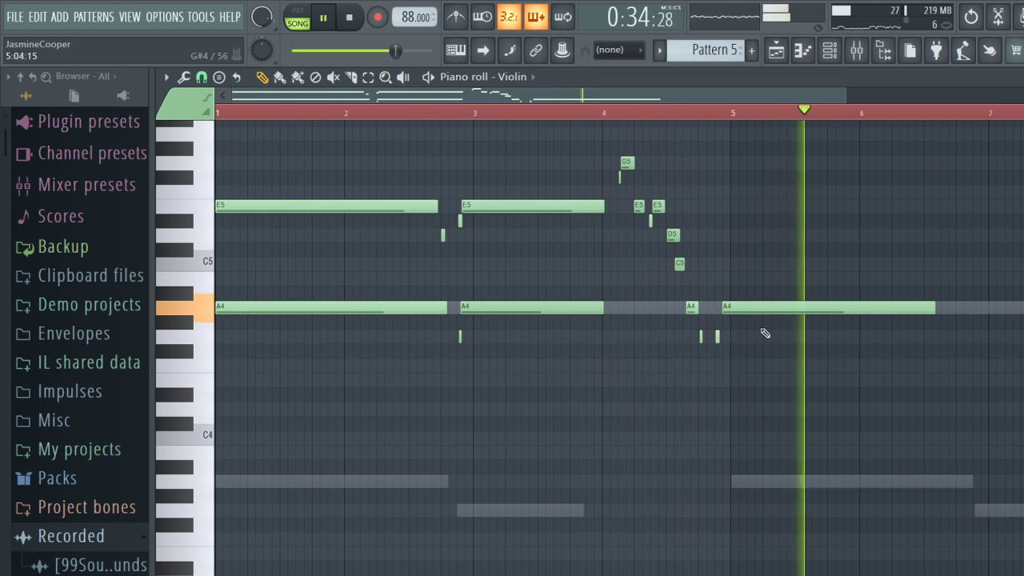
Step: Play the violin phrase from about bar 4 in the piano roll and the playlist arrangement from bar 9
key("space")
left_click(736, 337)
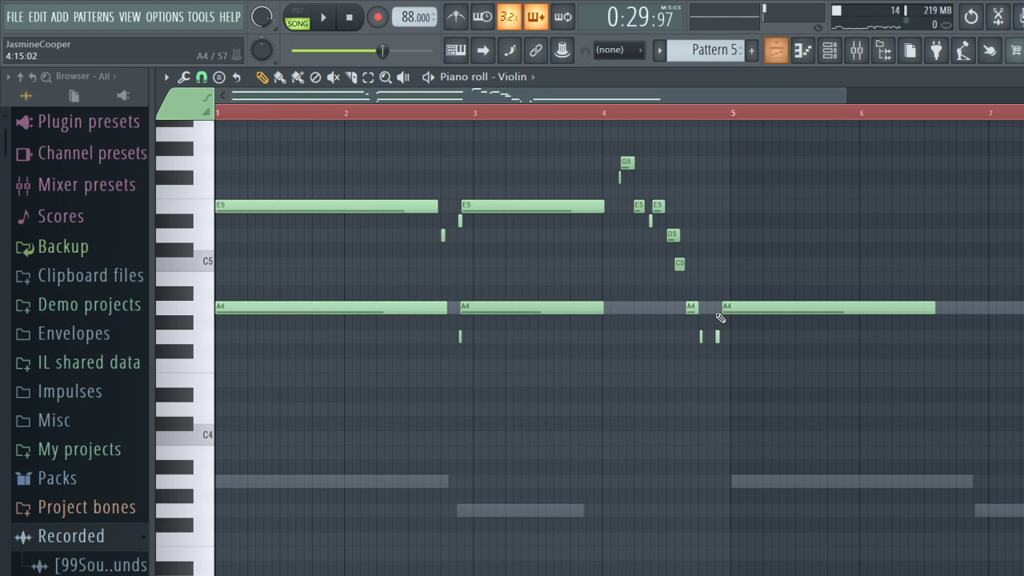
key("space")
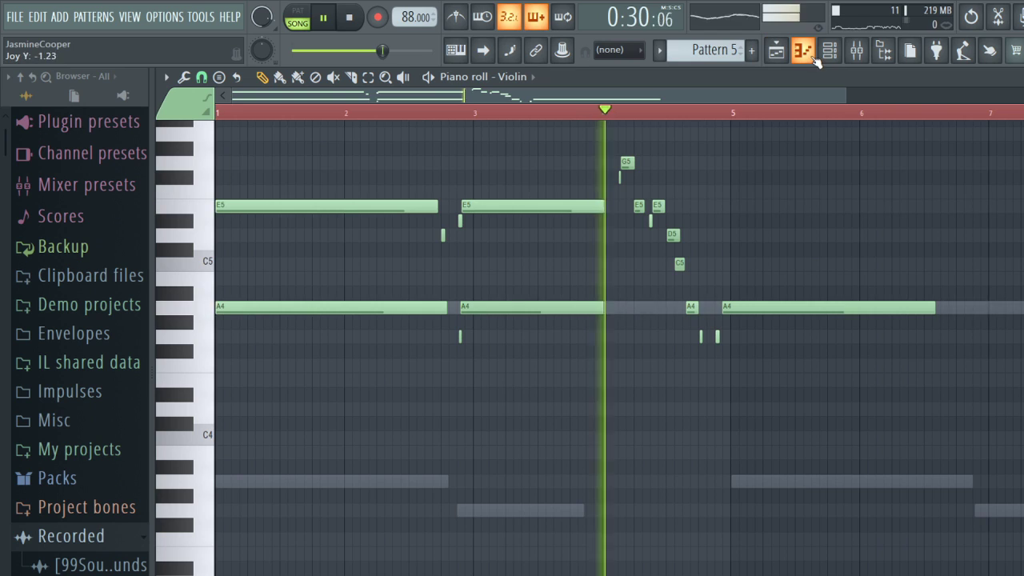
key("F5")
key("space")
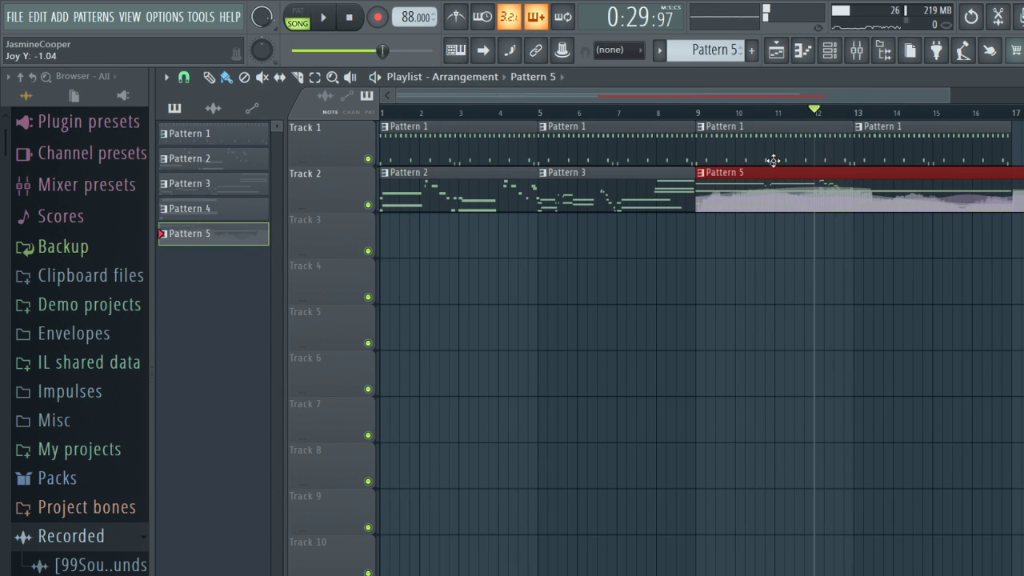
left_click(699, 116)
key("space")
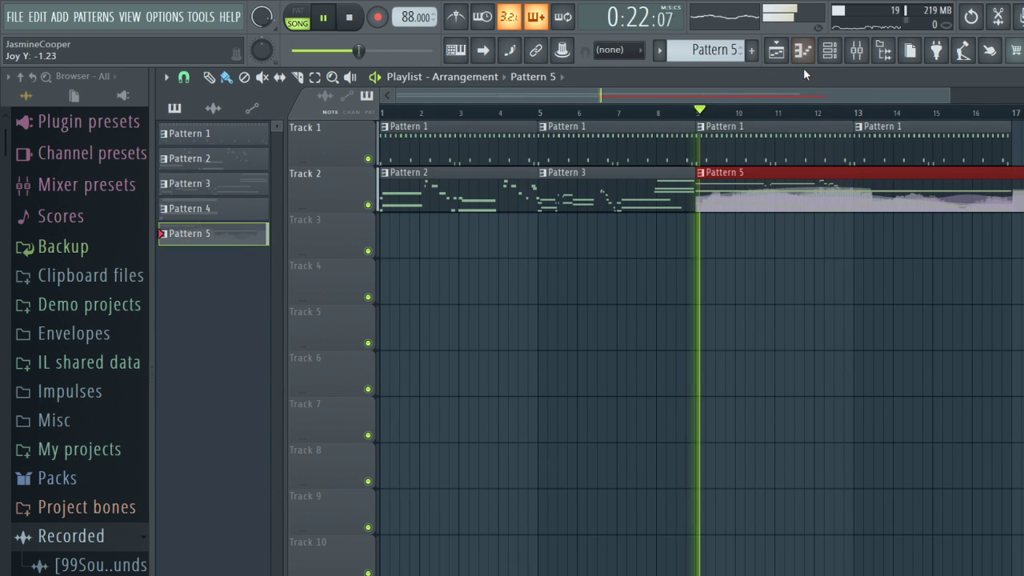
Step: Stop playback and open the play_VST_x64 instrument from the channel rack
left_click(830, 50)
left_click(829, 50)
left_click(828, 50)
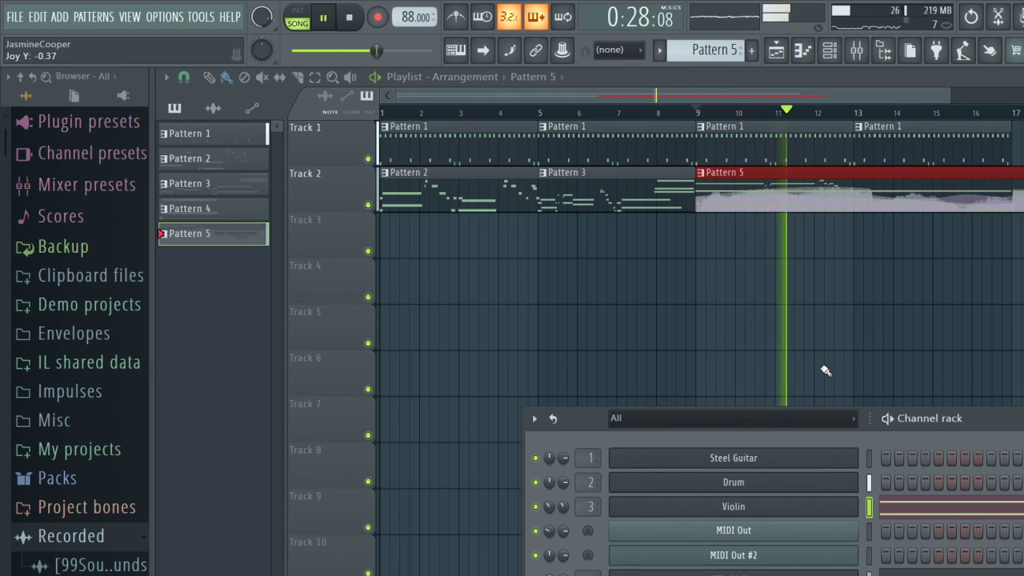
key("space")
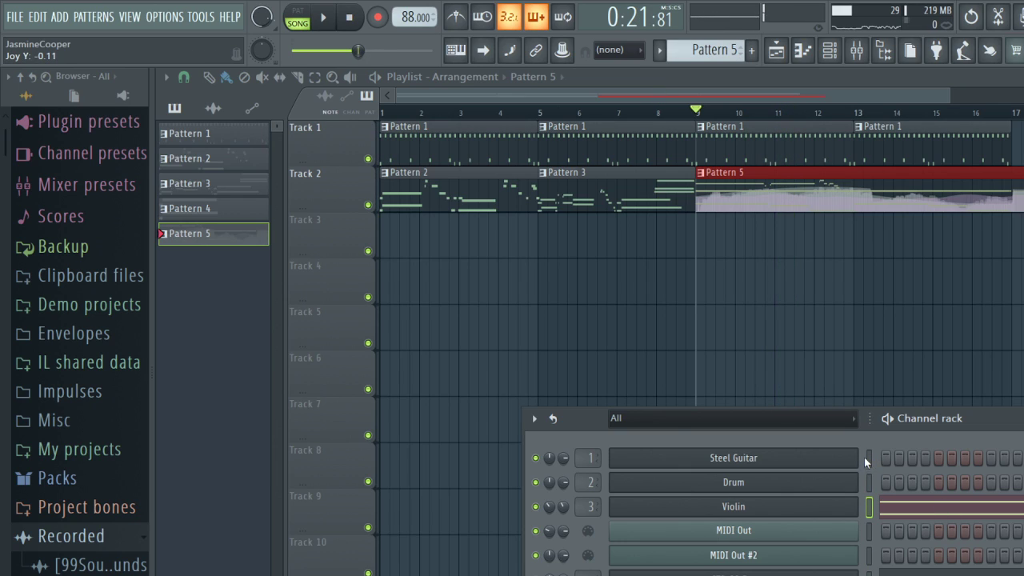
scroll(784, 558, "down", 1)
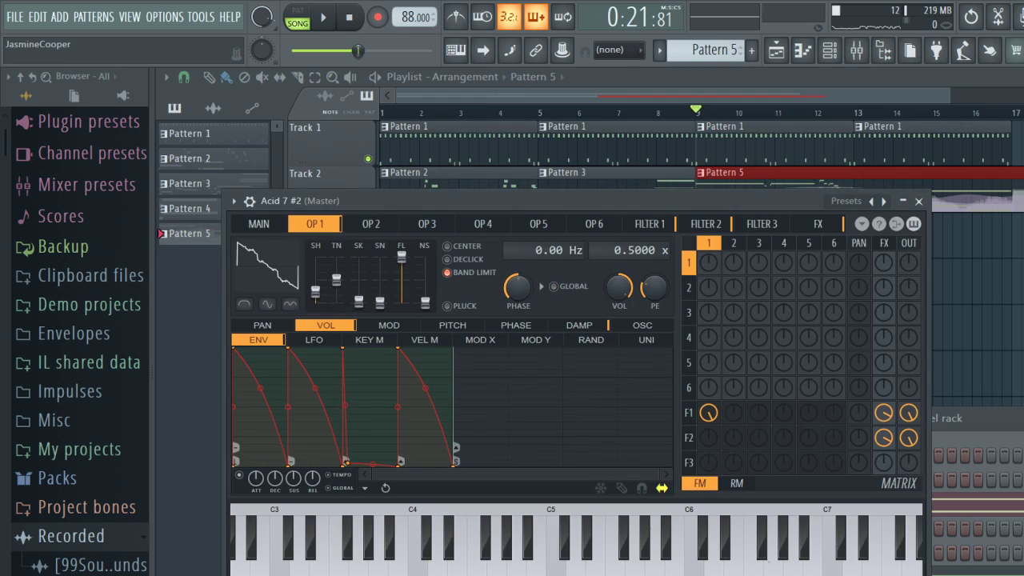
key("F6")
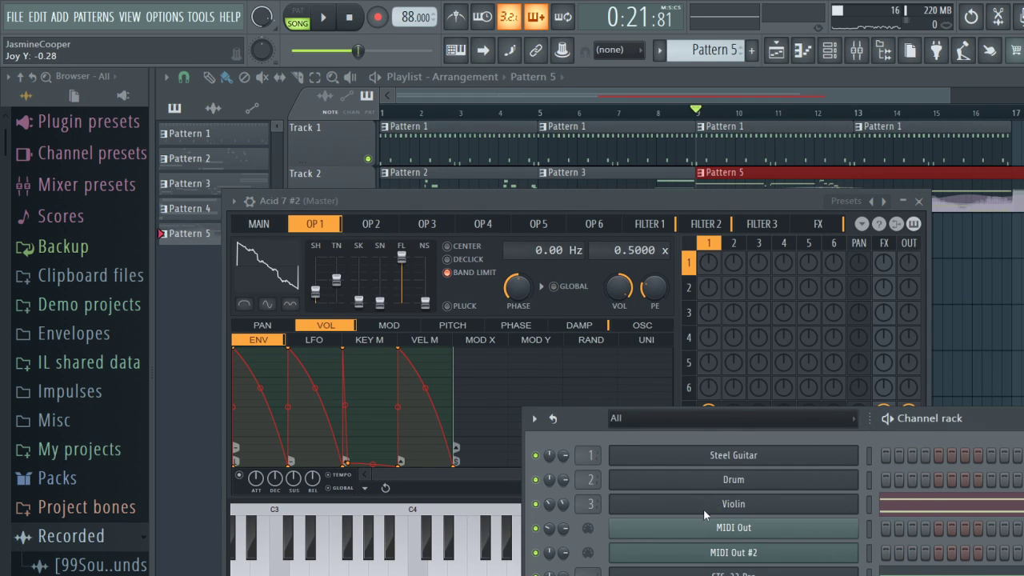
left_click(669, 569)
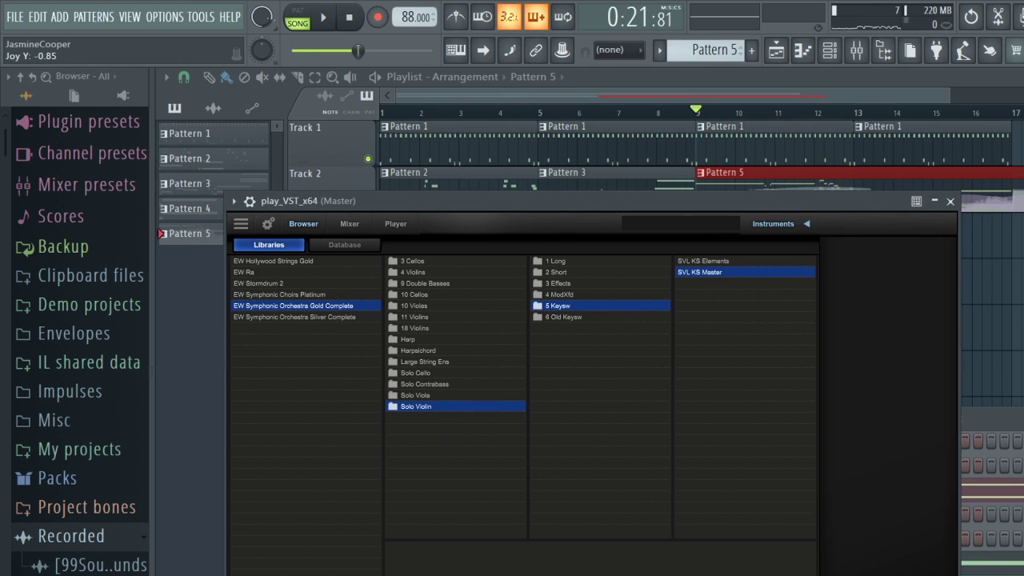
Step: Browse the instrument's Stormdrum 2, Ra, Hollywood Strings, Symphonic Orchestra and Symphonic Choirs libraries for a suitable sound
left_click(259, 283)
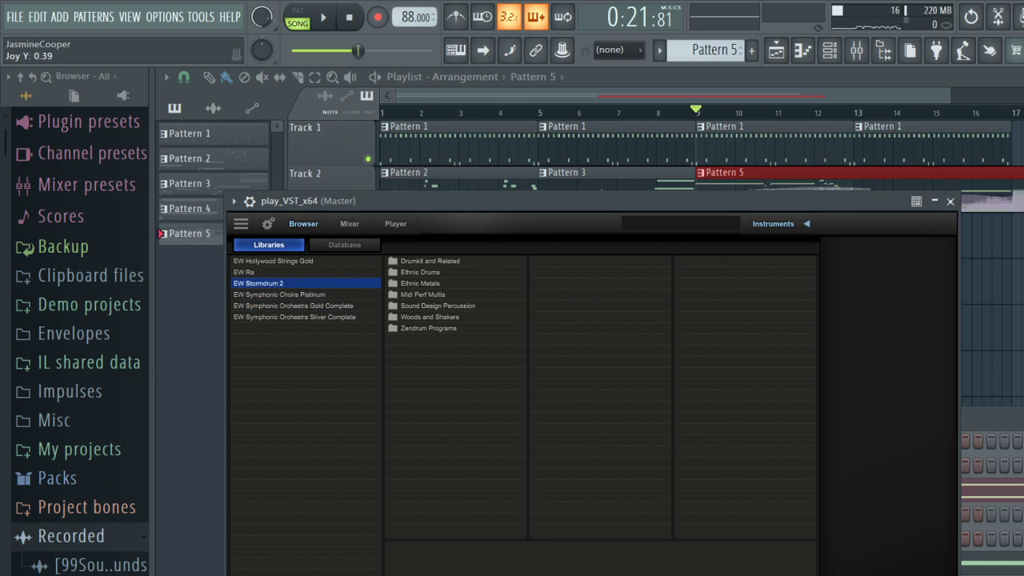
left_click(244, 272)
left_click(258, 283)
left_click(279, 295)
left_click(272, 261)
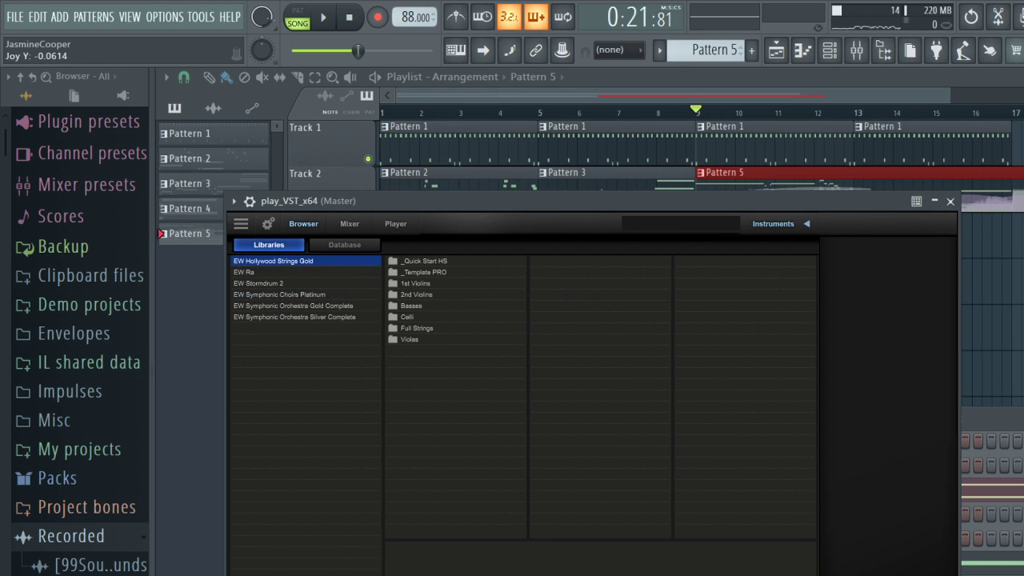
left_click(295, 317)
left_click(293, 305)
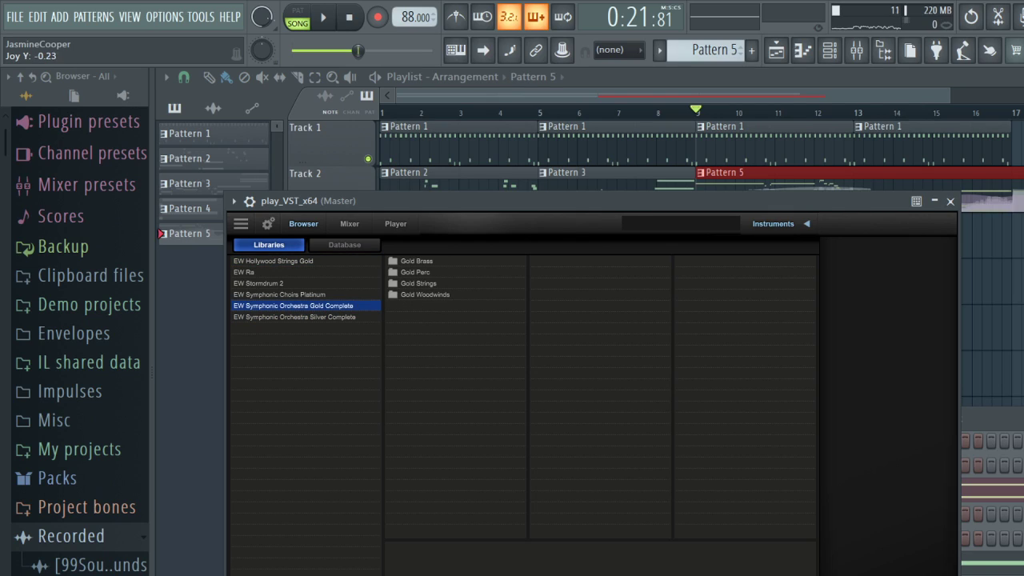
left_click(280, 295)
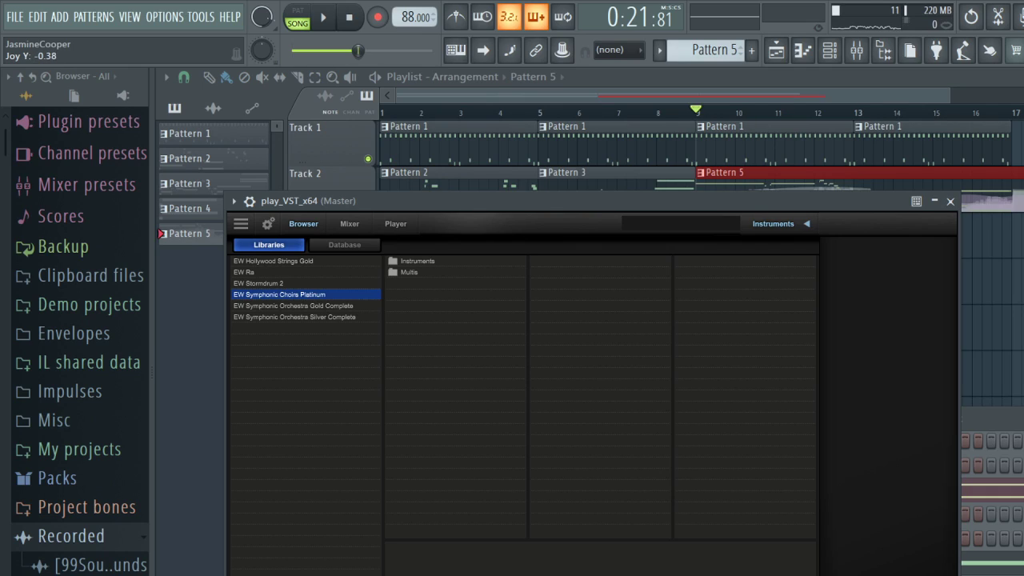
left_click(416, 261)
Step: Load Washbrn GTR Live from EW Ra's Americas, Plucked, 1890 Wburn Guitar folder and return to the playlist
left_click(248, 272)
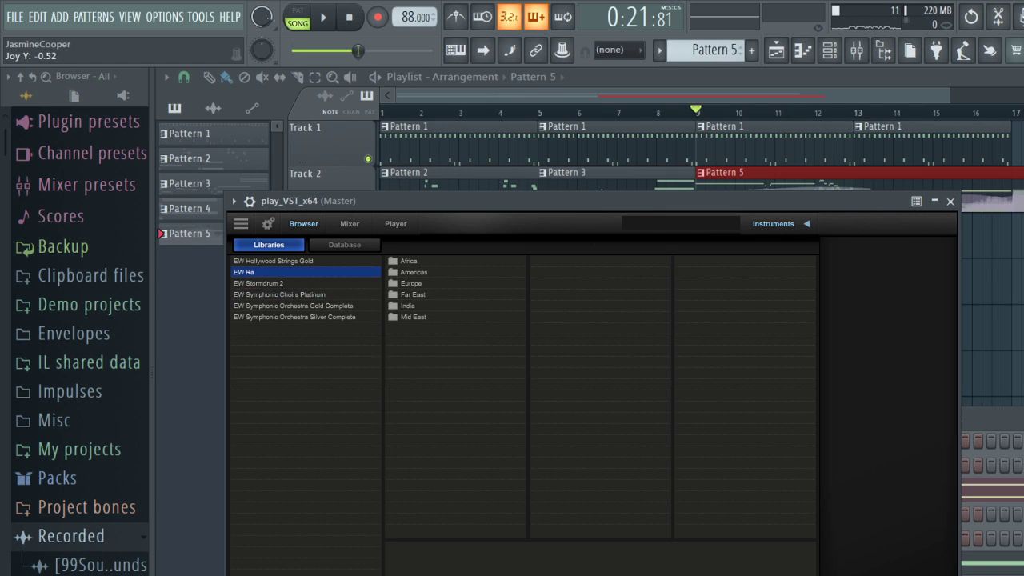
left_click(414, 272)
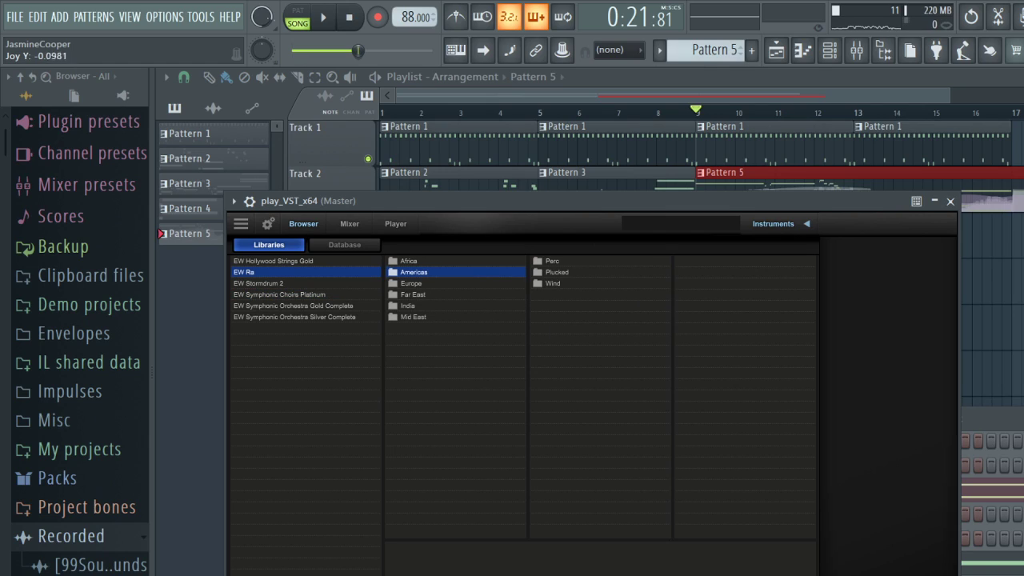
left_click(557, 272)
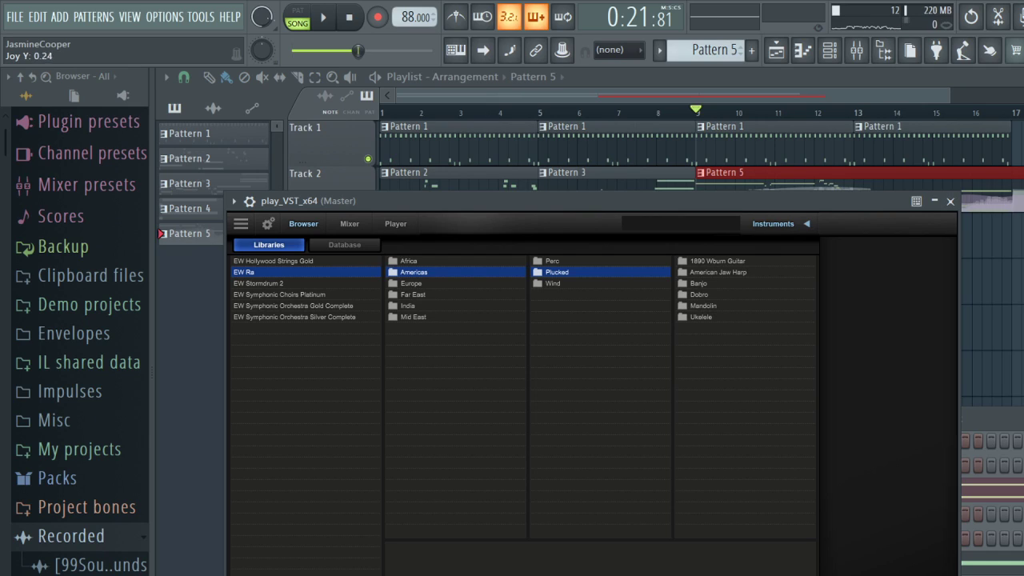
left_click(717, 261)
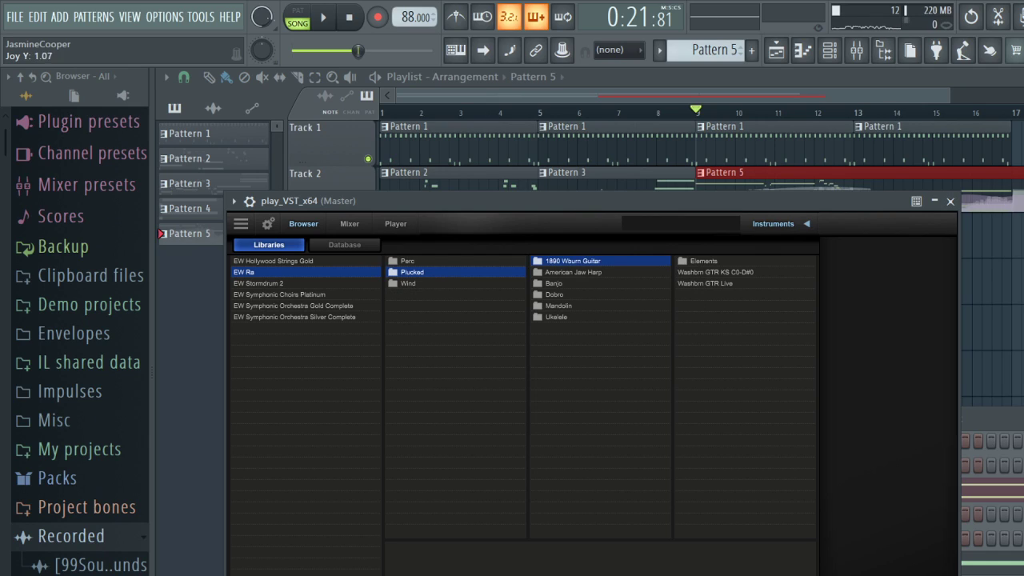
left_click(704, 283)
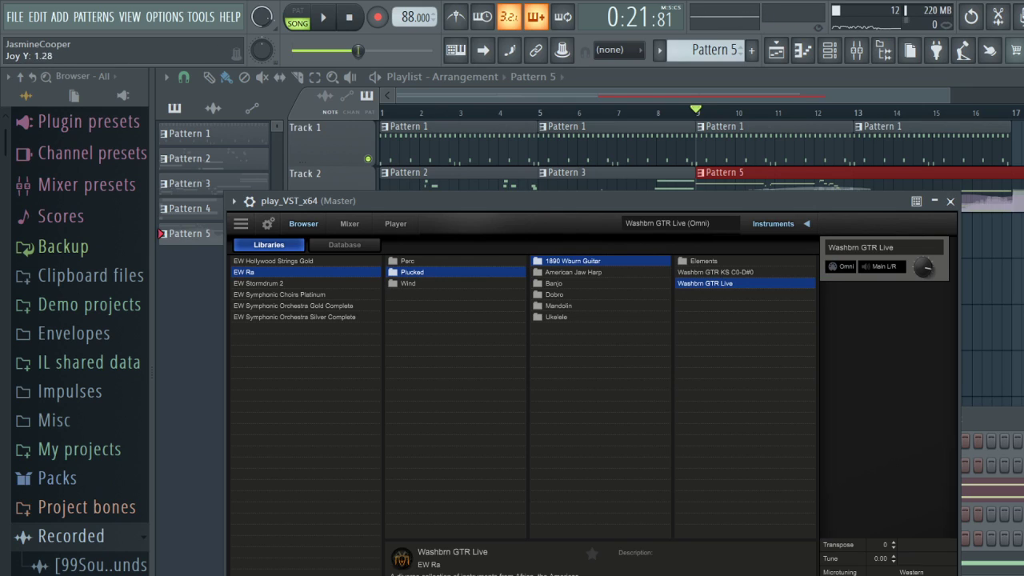
left_click(820, 104)
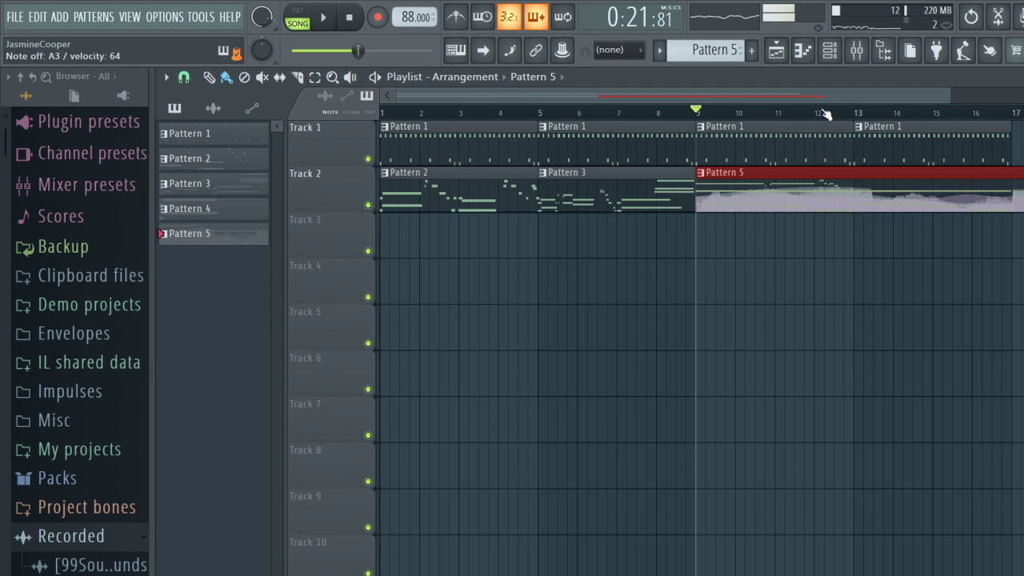
Step: Audition the arrangement from bar 9, from the middle of bar 6 and from the song start
key("space")
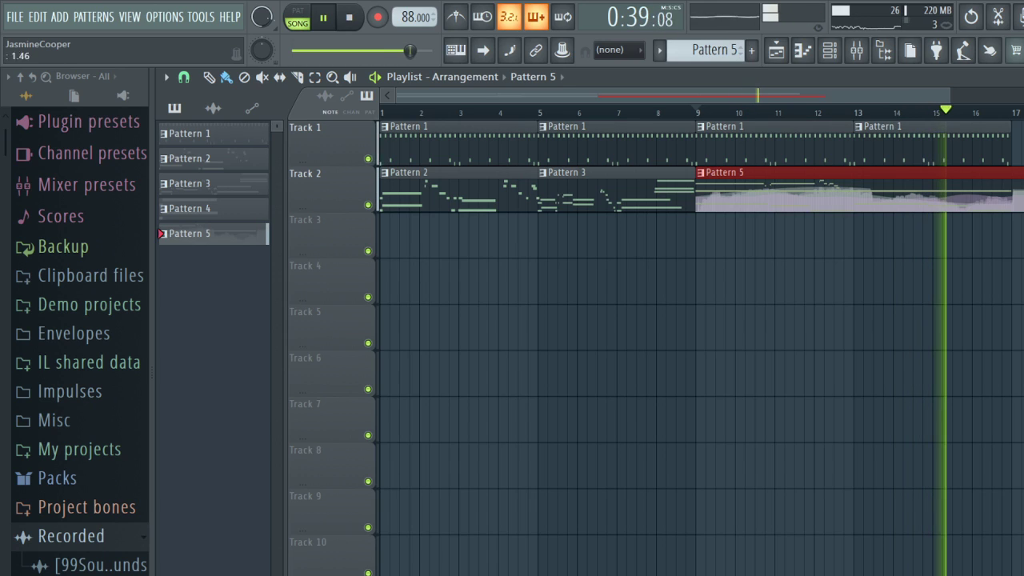
key("space")
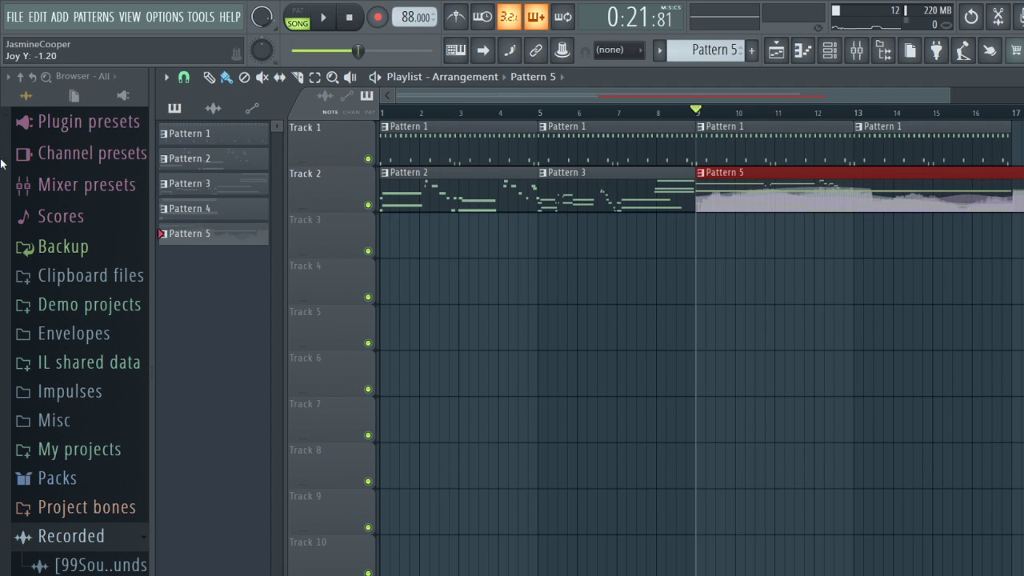
left_click(597, 118)
key("space")
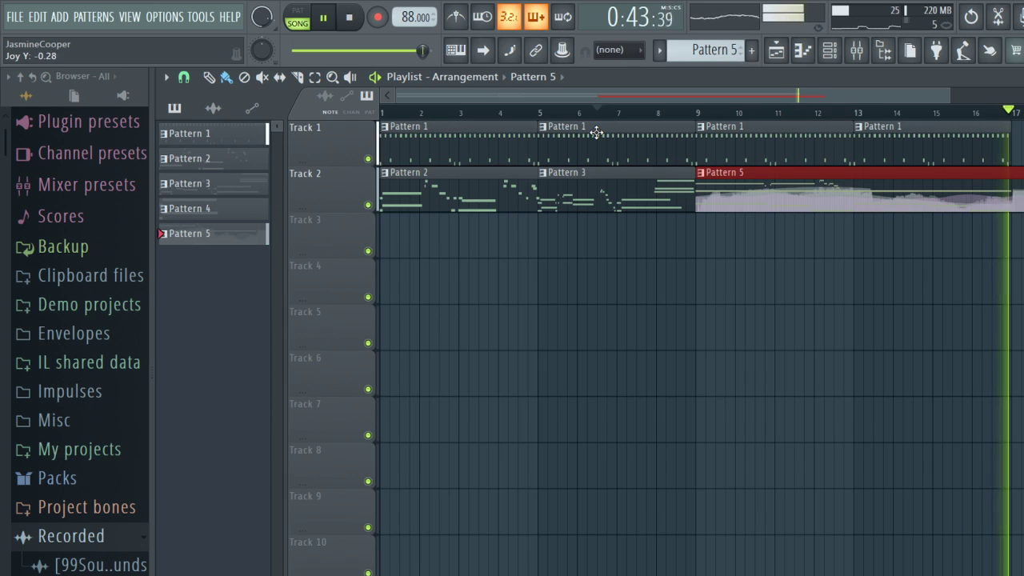
key("space")
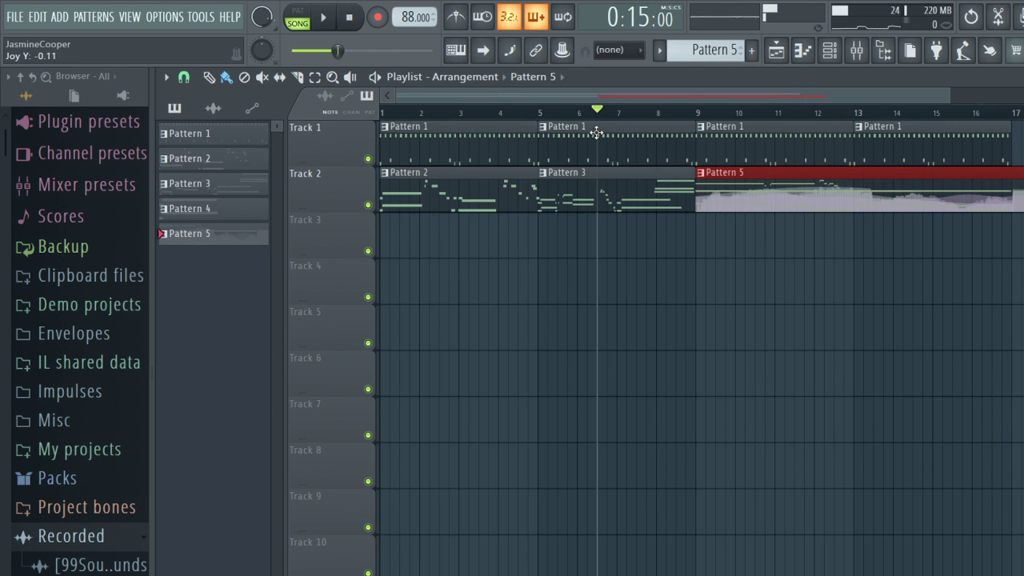
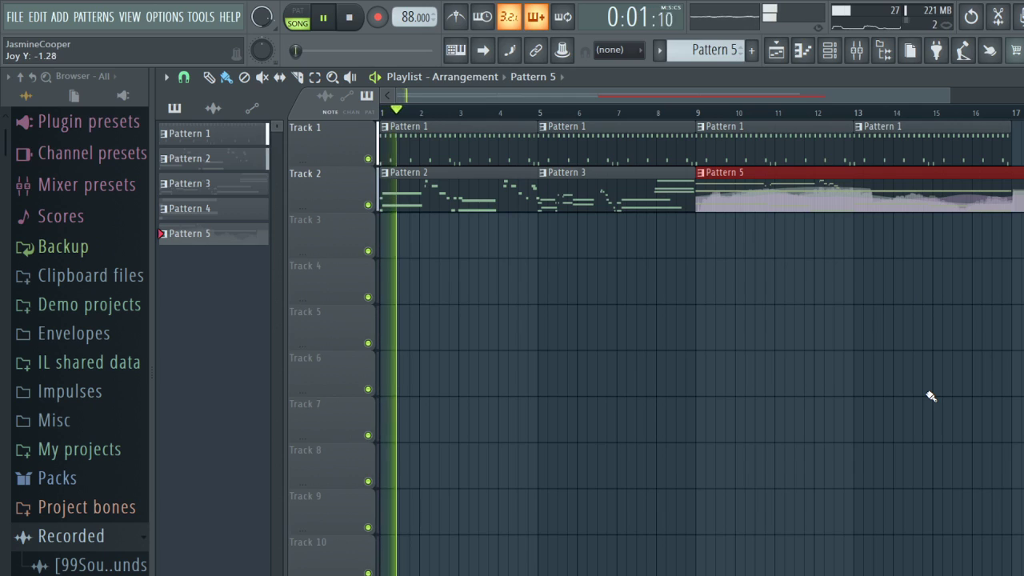
key("space")
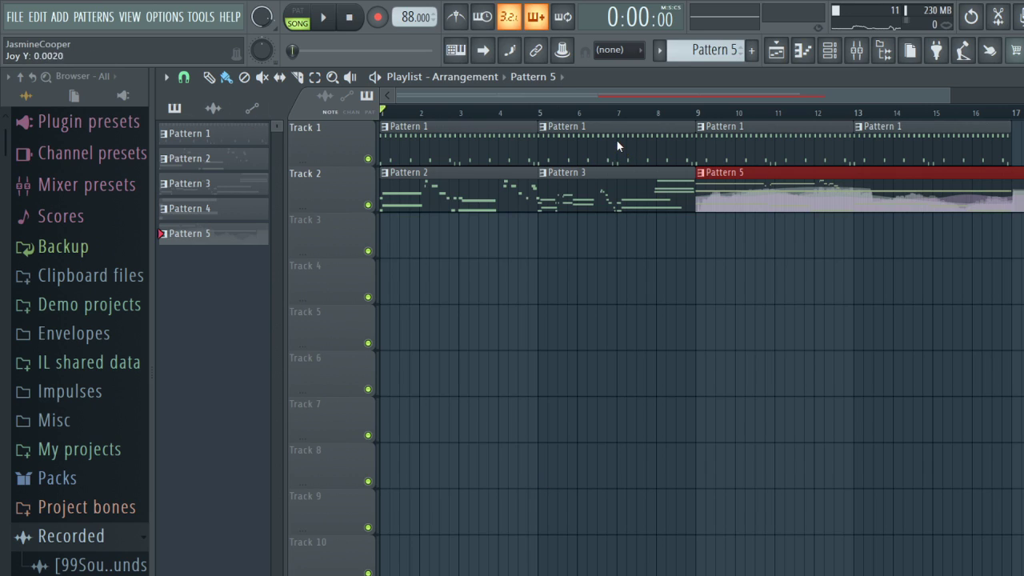
Step: Inspect the mixer inserts, select Insert 8 and return to the playlist
left_click(859, 50)
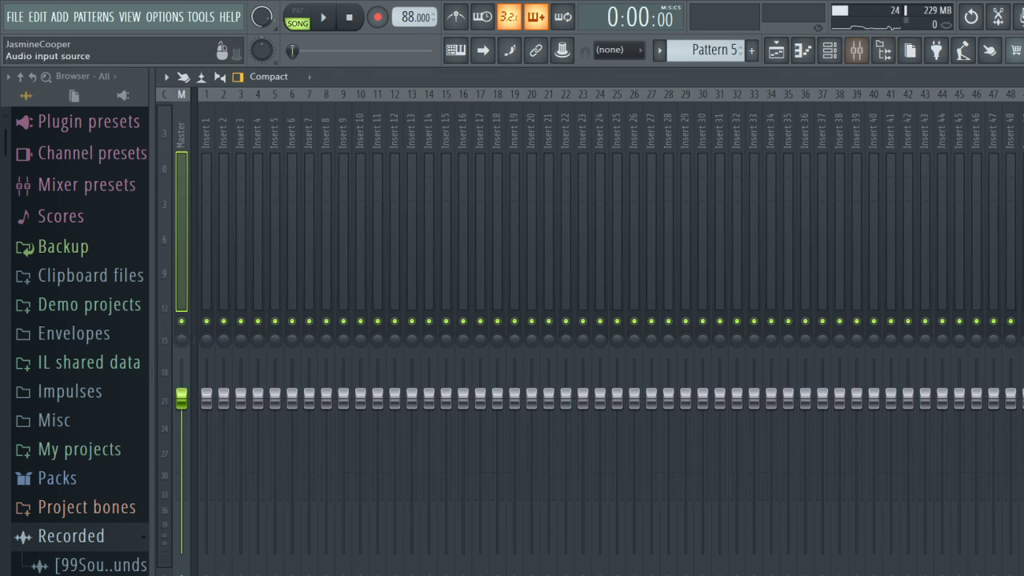
left_click(222, 125)
left_click(326, 112)
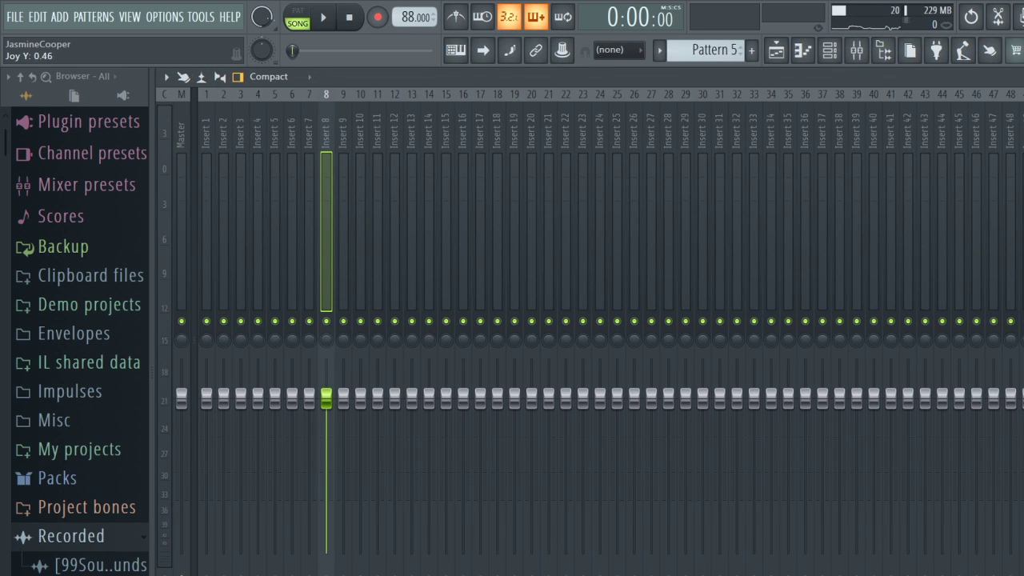
left_click(790, 50)
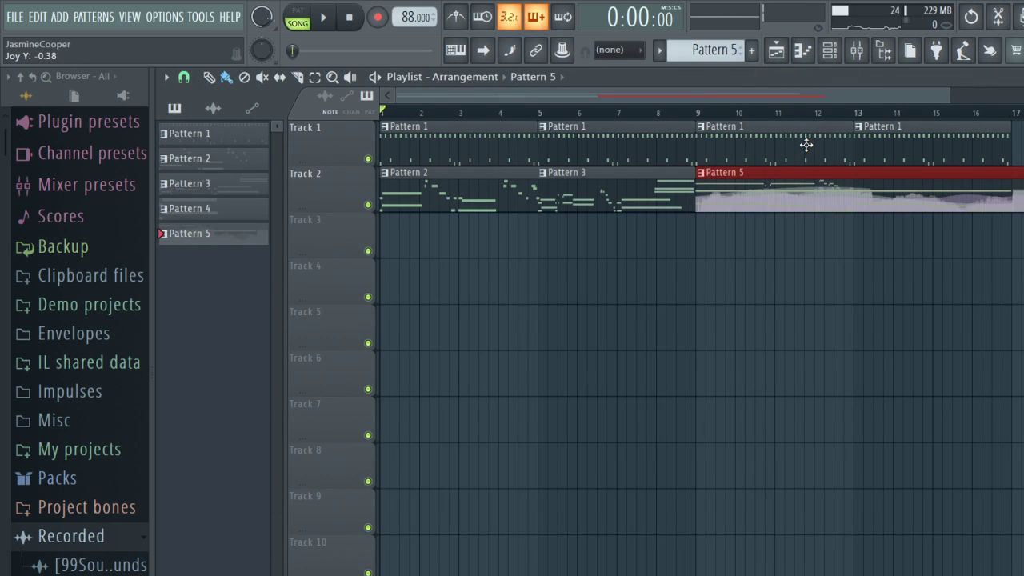
Step: Play the arrangement from the start several times, listening through to about bar 13
key("space")
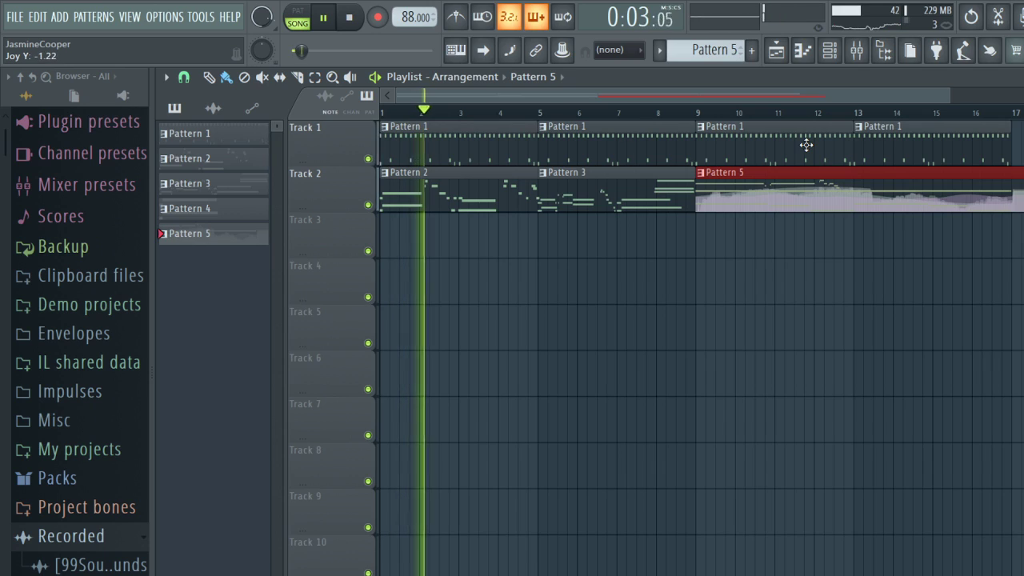
key("space")
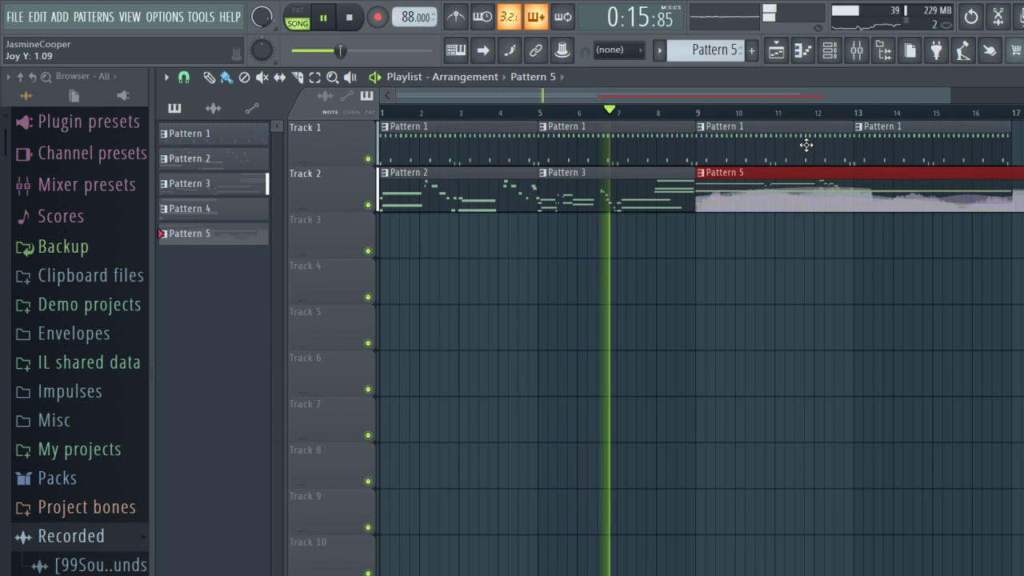
key("space")
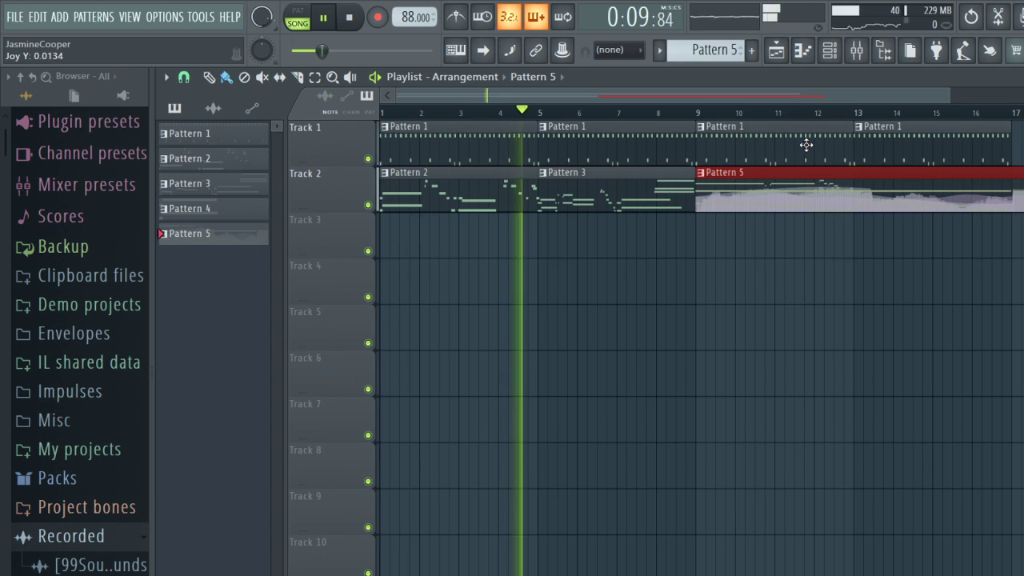
key("space")
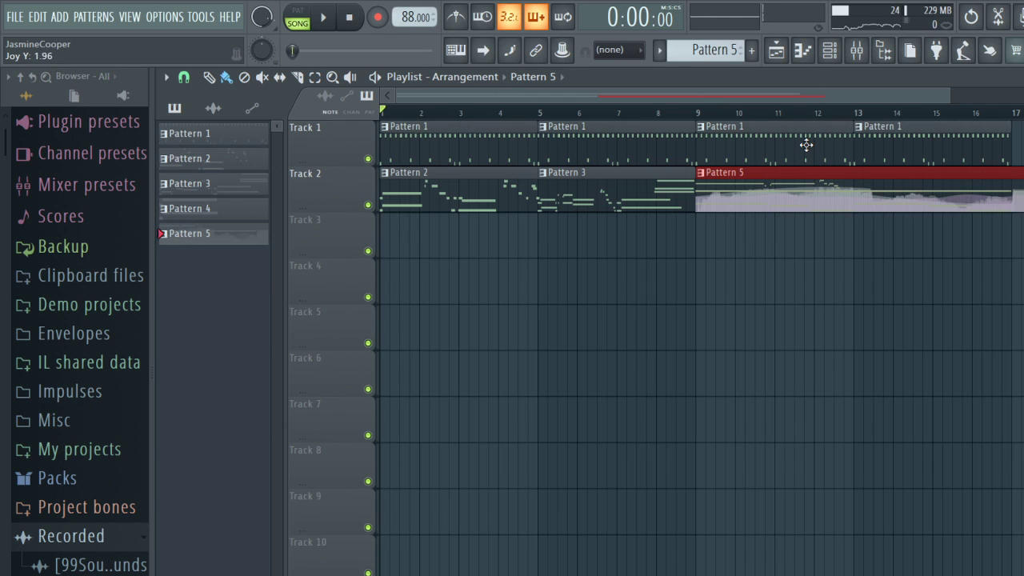
key("space")
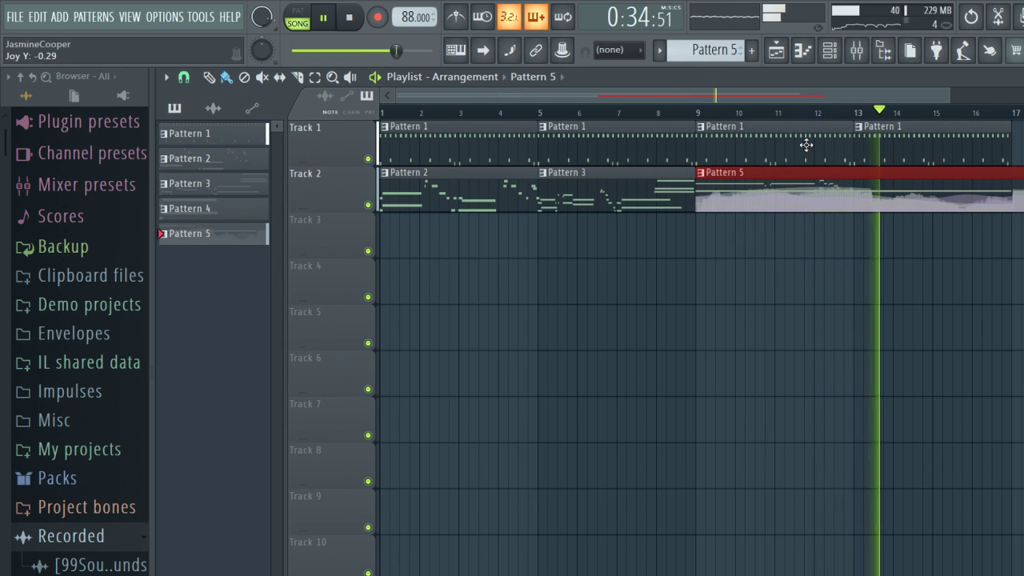
key("space")
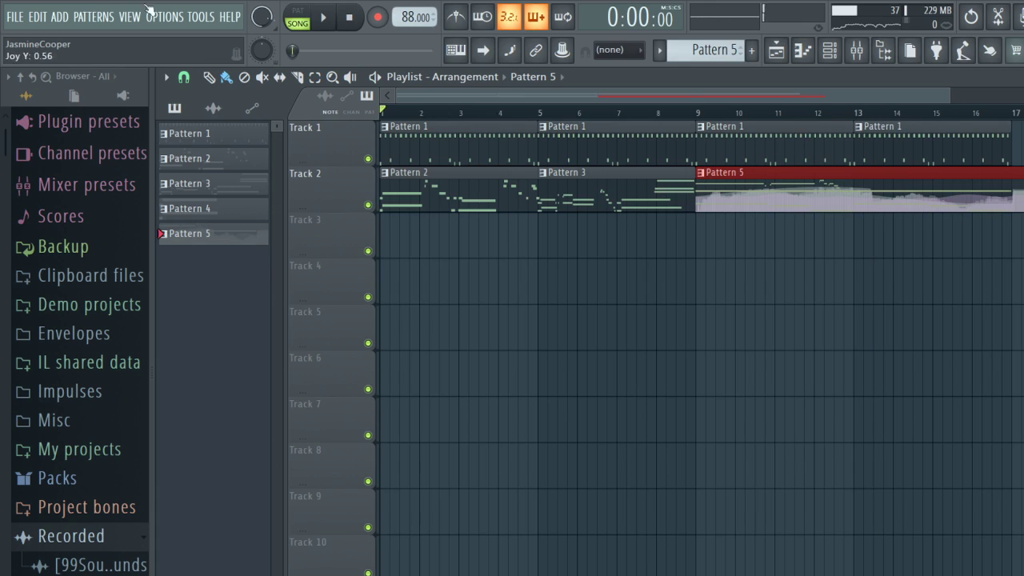
Step: Record an audio take over the arrangement from the song start
key("r")
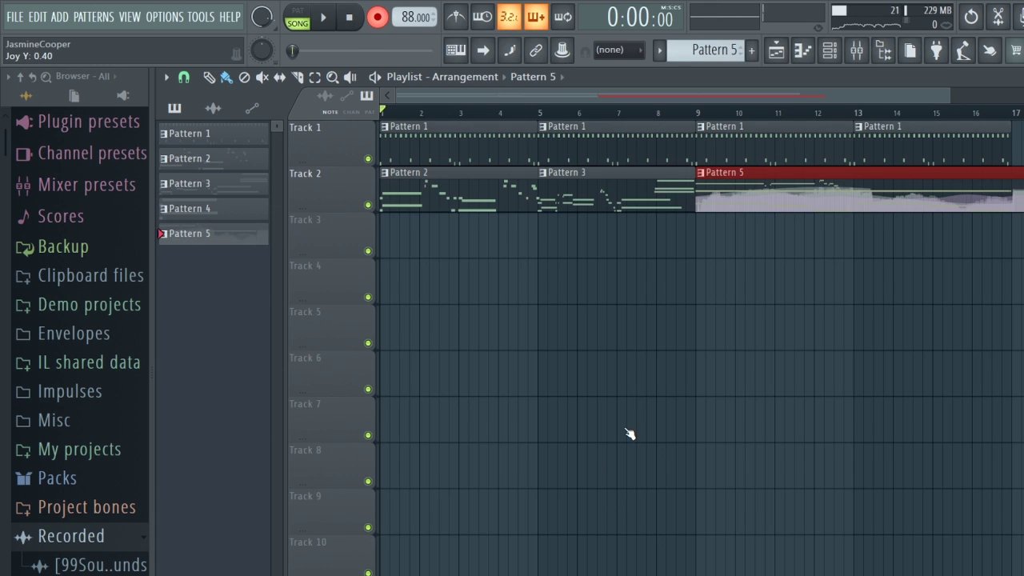
key("space")
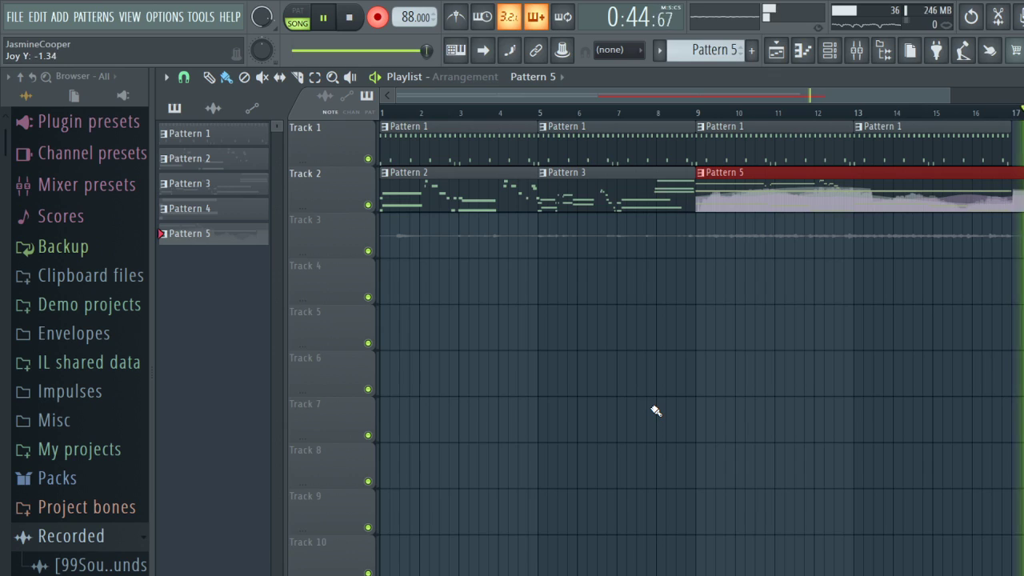
key("space")
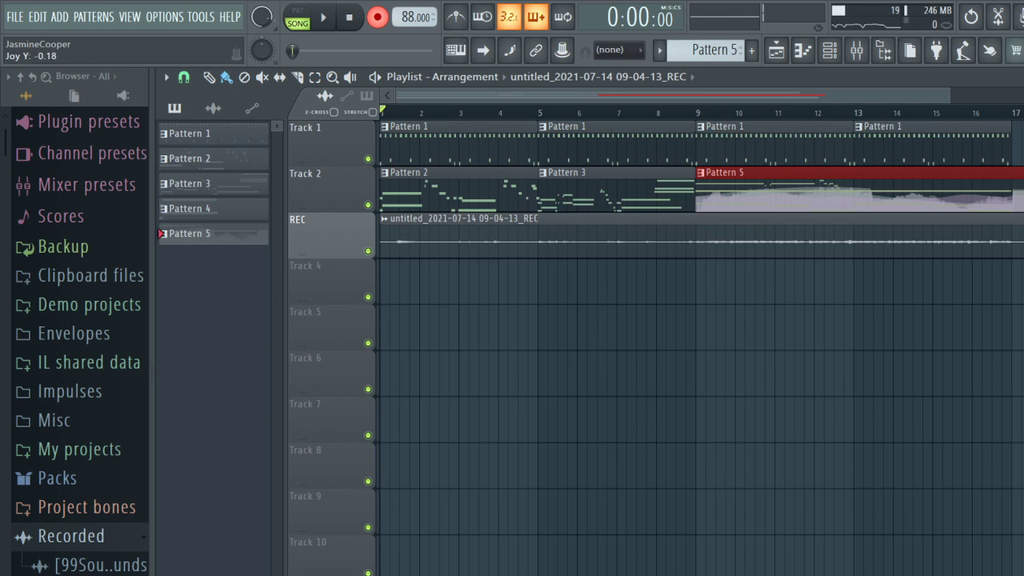
Step: Add another Pattern 1 clip on Track 1 at bar 17 and record a second audio take from bar 16
left_click(949, 125)
left_click(1019, 140)
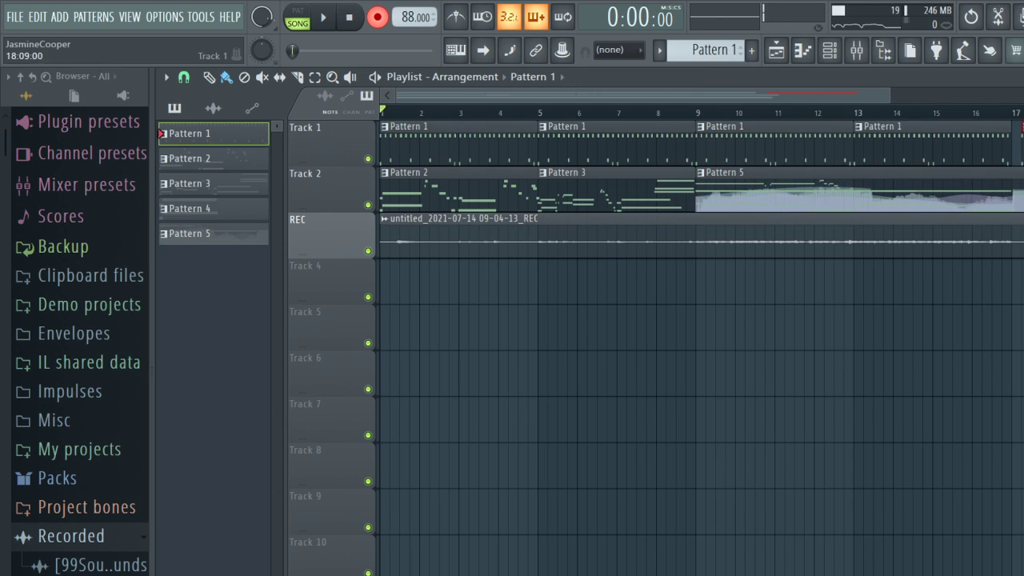
left_click(984, 112)
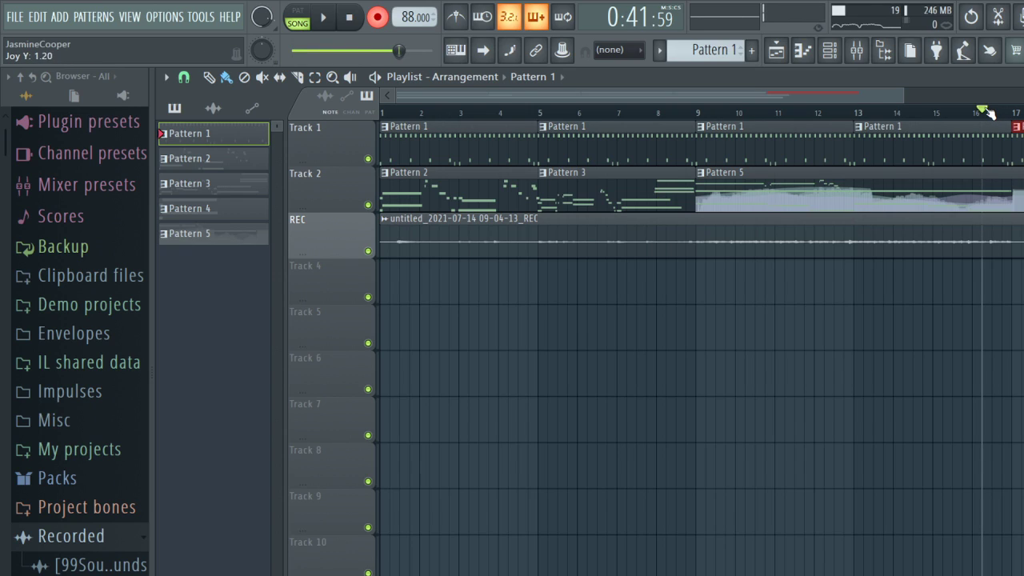
key("space")
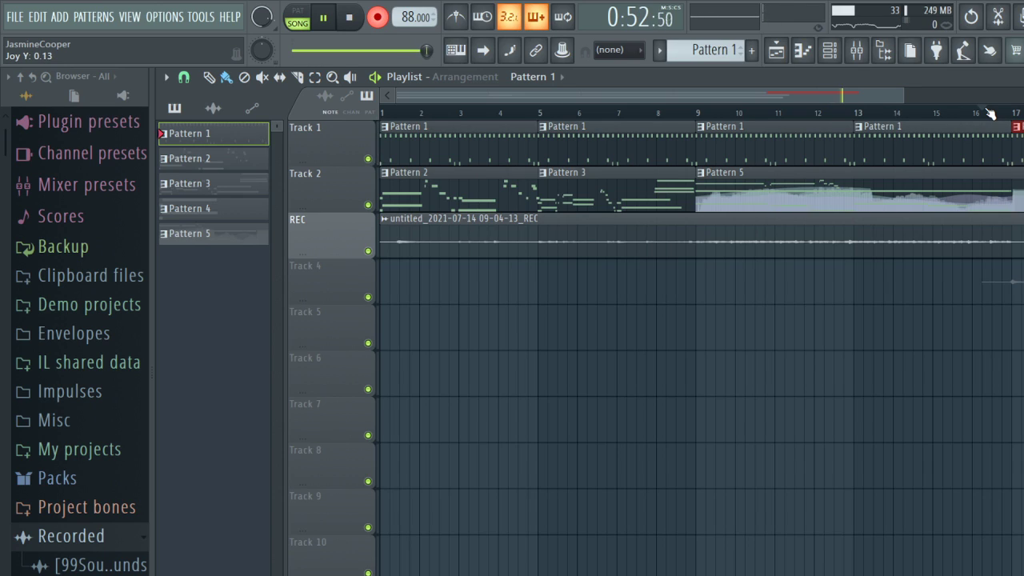
key("space")
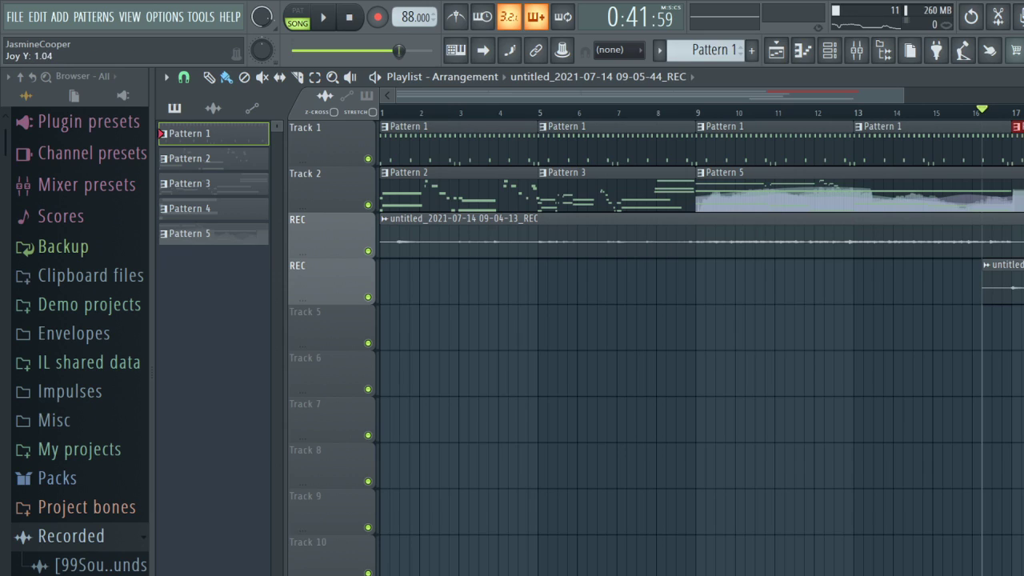
key("space")
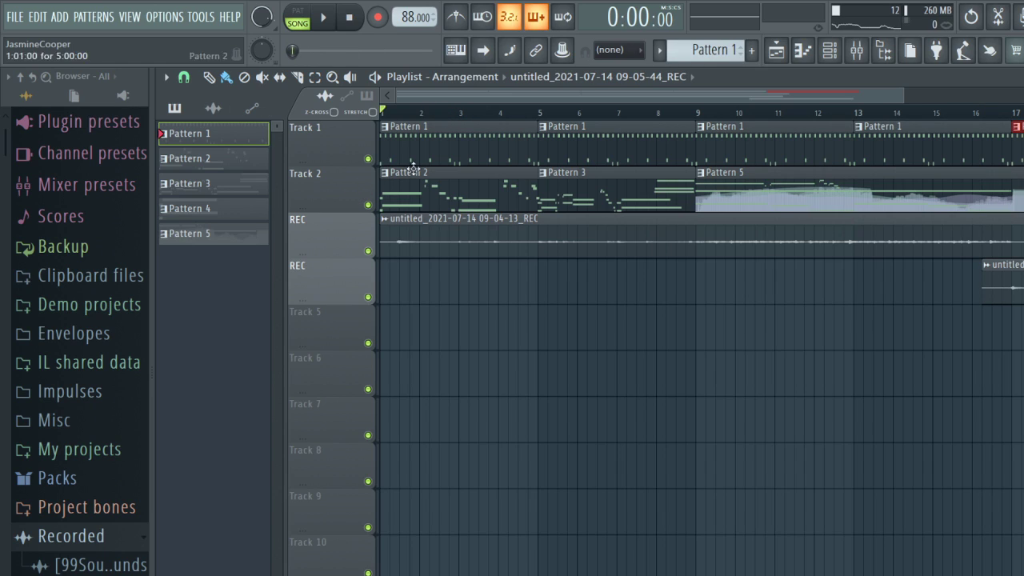
Step: Route the first recorded audio clip to mixer Insert 6
double_click(441, 233)
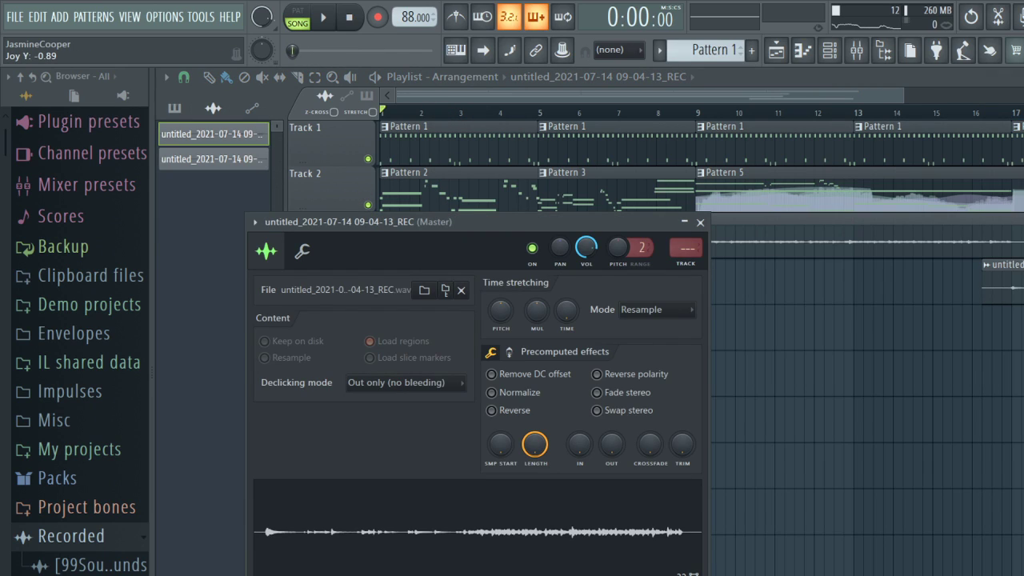
scroll(686, 248, "up", 2)
scroll(686, 248, "up", 4)
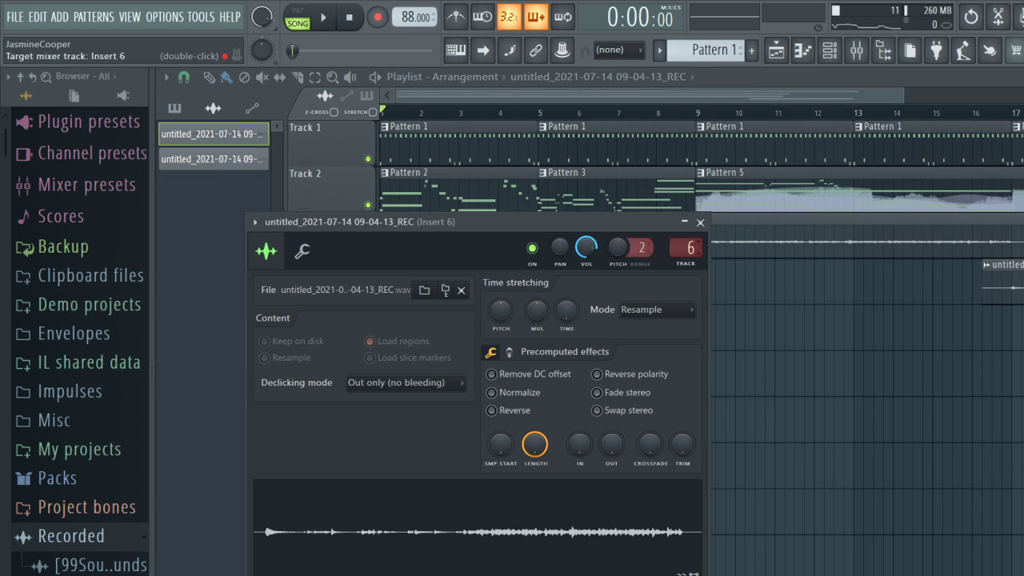
Step: Add a Fruity Limiter to Insert 6 and raise its gain and ceiling
left_click(856, 52)
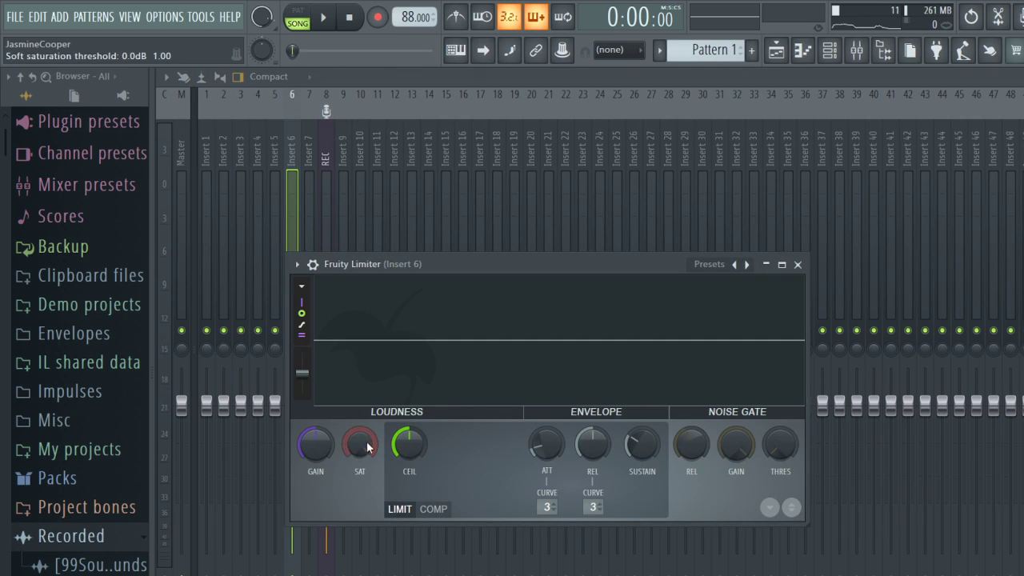
left_click_drag(319, 453, 319, 402)
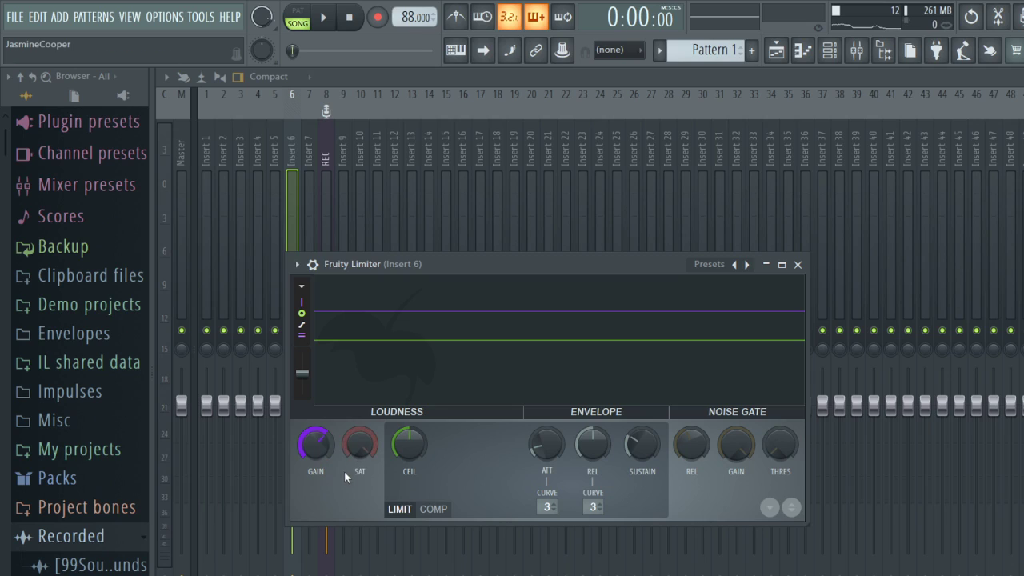
mouse_move(404, 465)
left_mouse_down()
mouse_move(404, 424)
mouse_move(404, 452)
left_mouse_up()
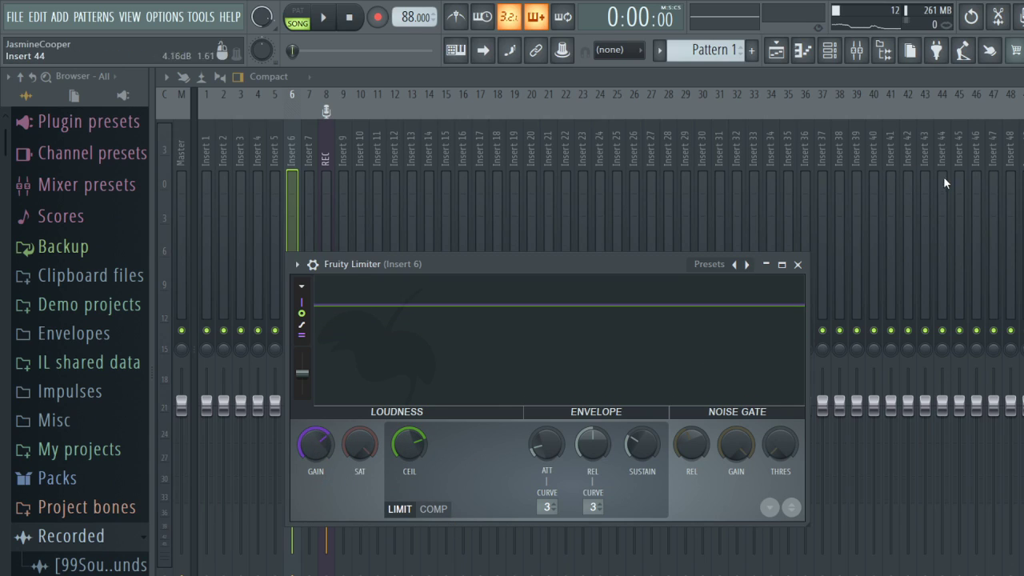
left_click(1022, 185)
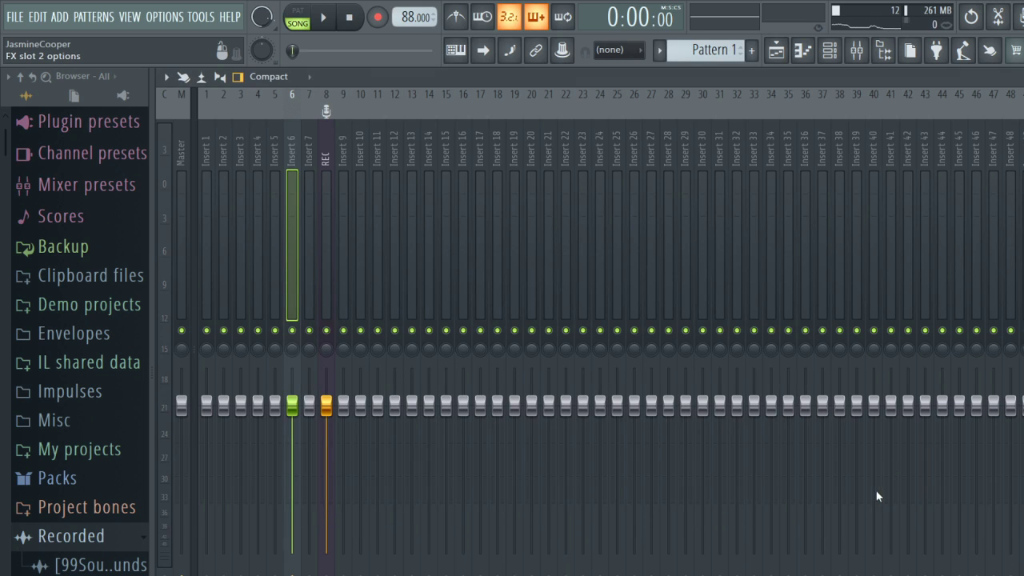
Step: Add Fruity parametric EQ 2 to Insert 6 and cut the lows by lowering bands 1 and 2
left_click(888, 573)
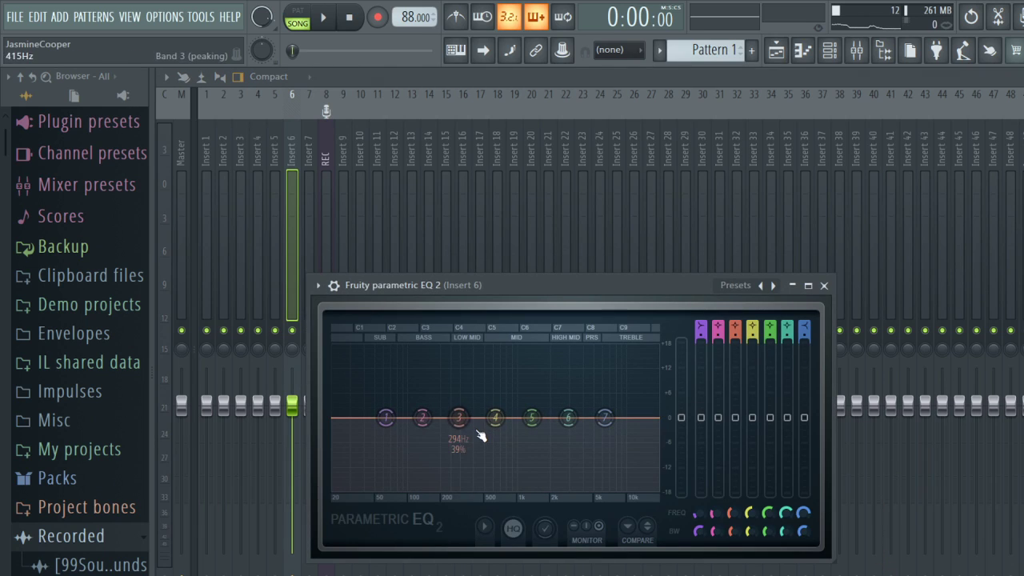
left_click_drag(422, 417, 394, 463)
left_click_drag(386, 417, 372, 460)
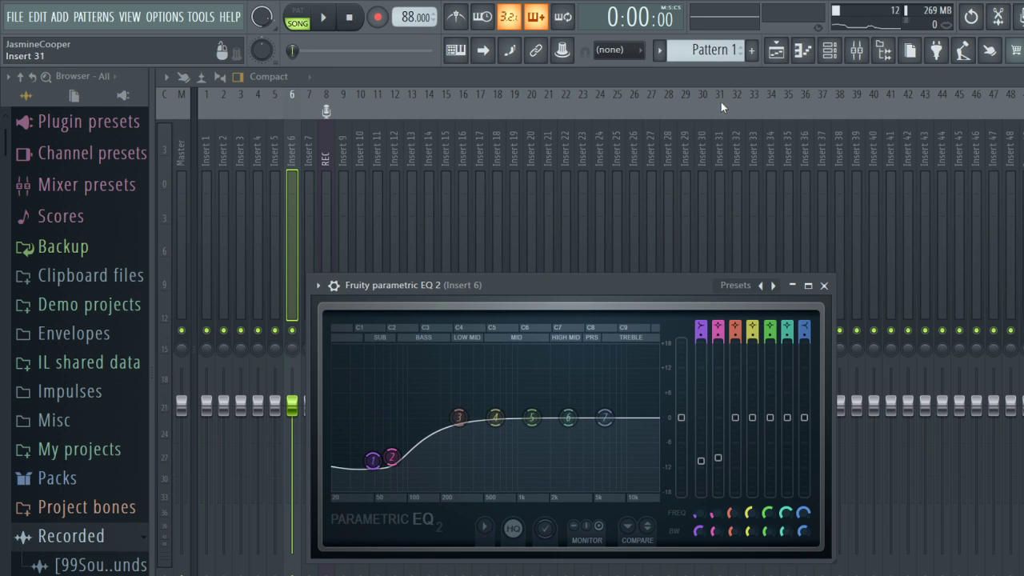
Step: Return to the playlist and save the project as JoeDirt_Space.flp
left_click(776, 49)
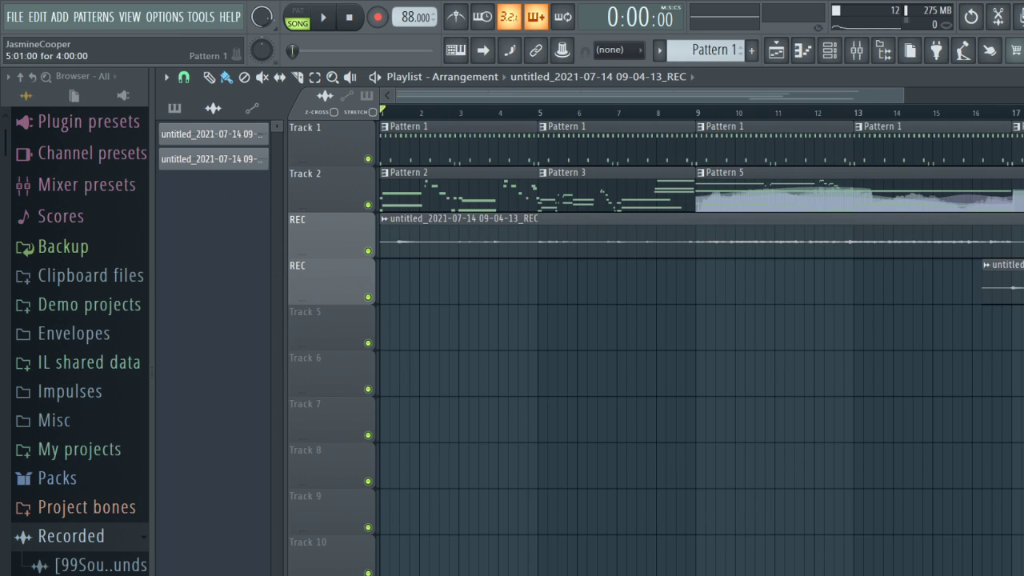
key("ctrl+s")
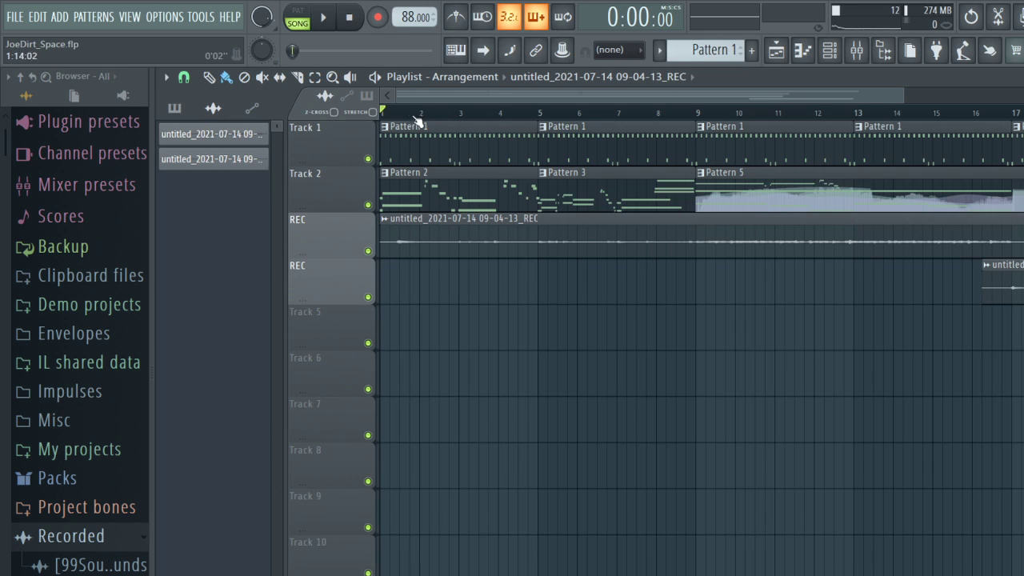
Step: Play the song from the start, pan the first recorded clip right and set its channel volume to 85%
key("space")
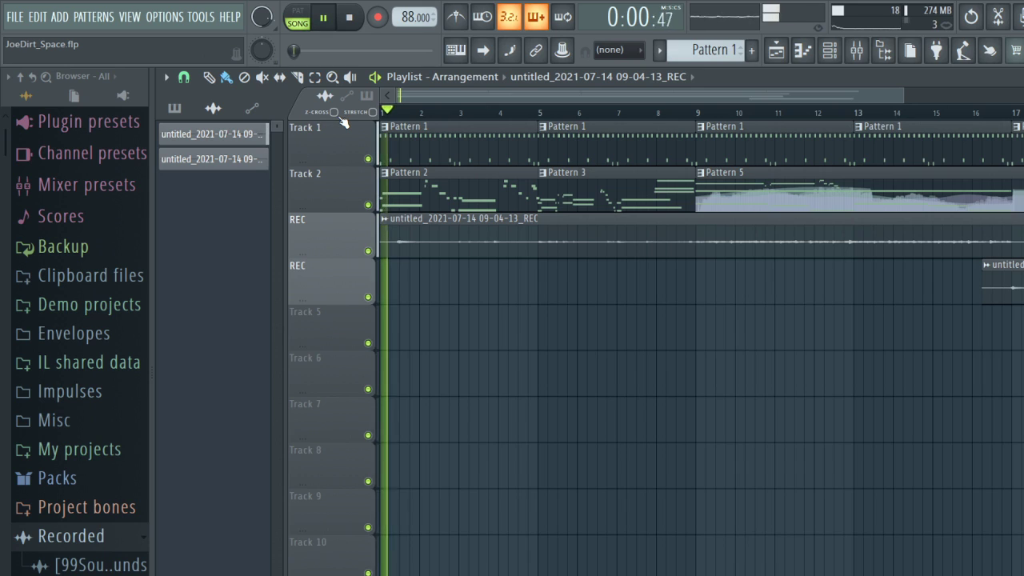
left_click(840, 49)
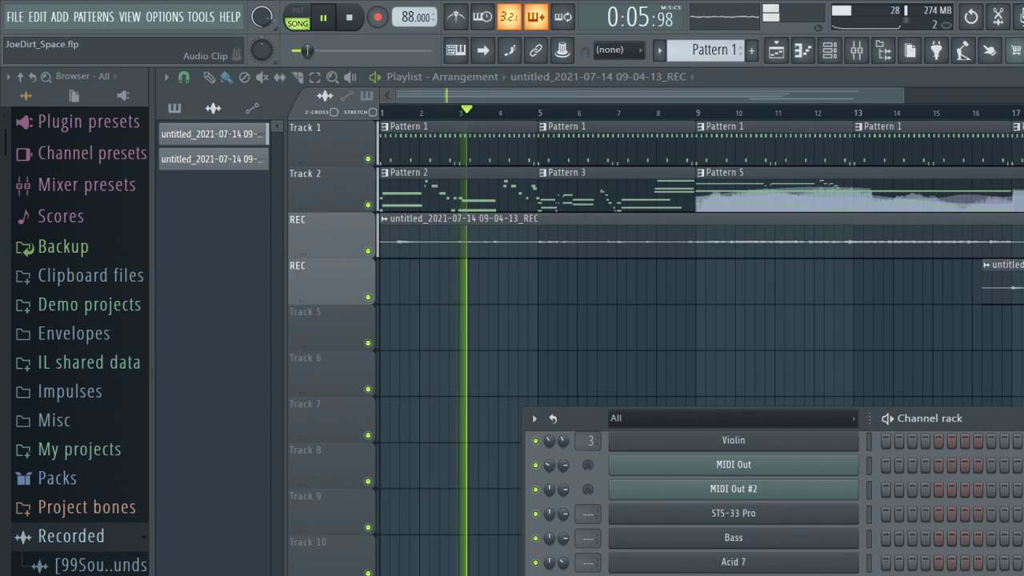
double_click(768, 240)
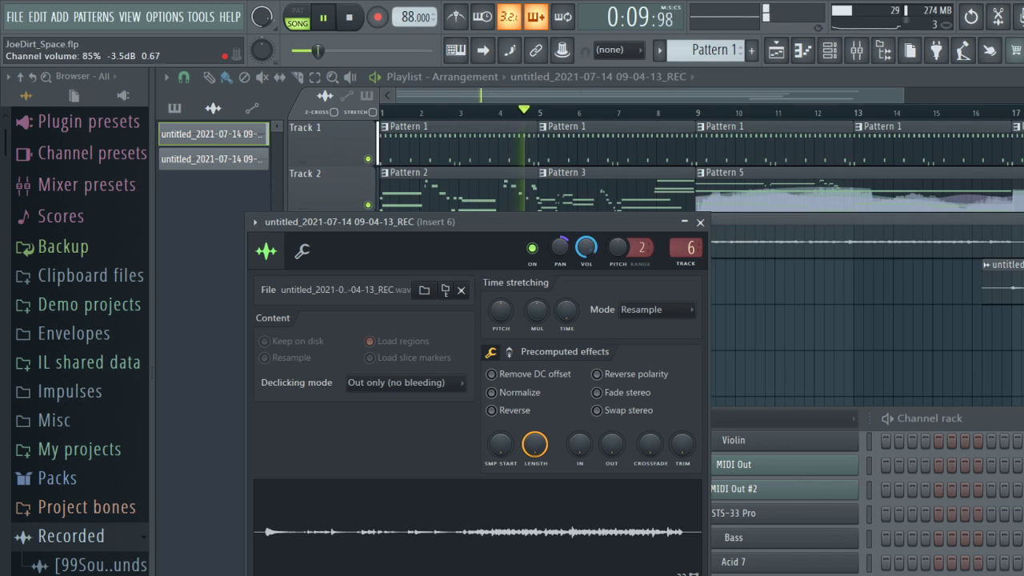
Step: Add Fruity Reeverb 2 to Insert 6 and raise the Fruity Limiter's gain and ceiling further
left_click(856, 50)
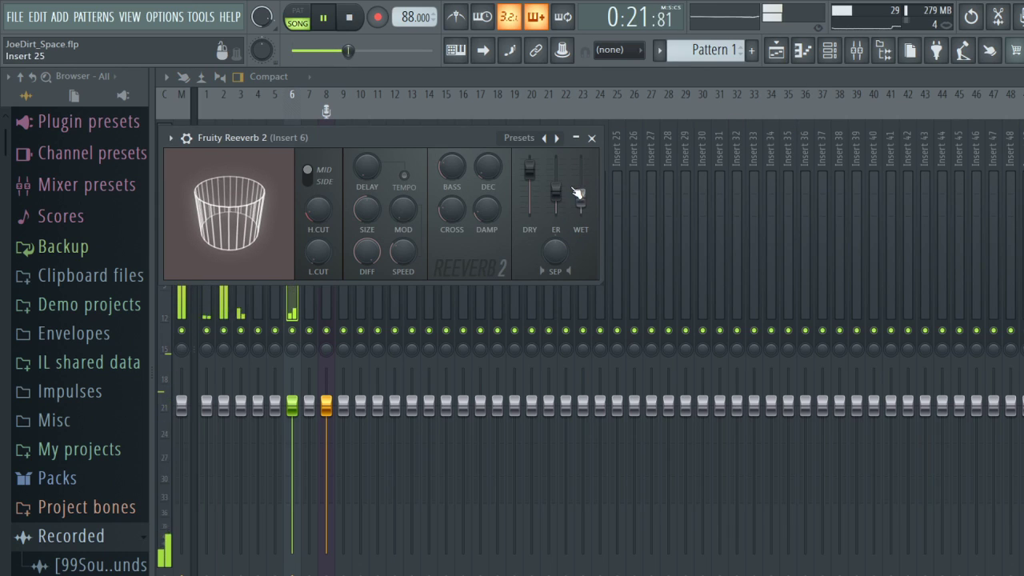
left_click(829, 52)
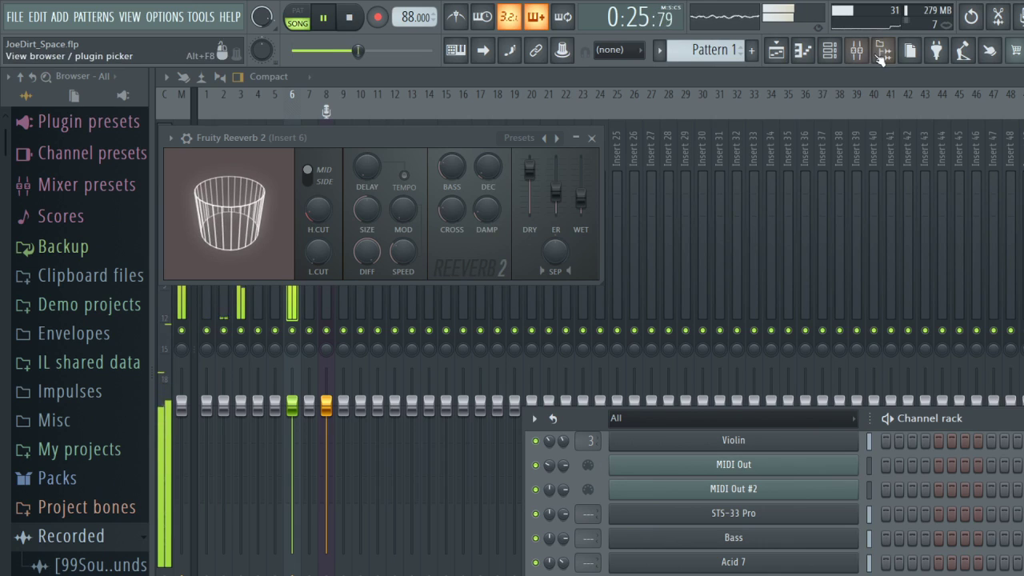
scroll(696, 483, "up", 2)
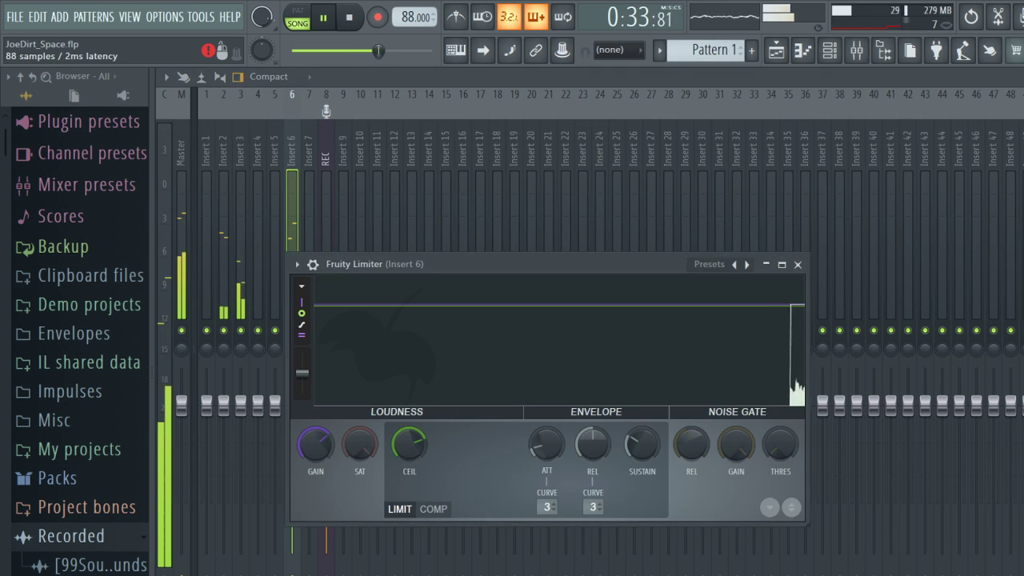
left_click_drag(315, 444, 316, 424)
left_click_drag(409, 444, 408, 420)
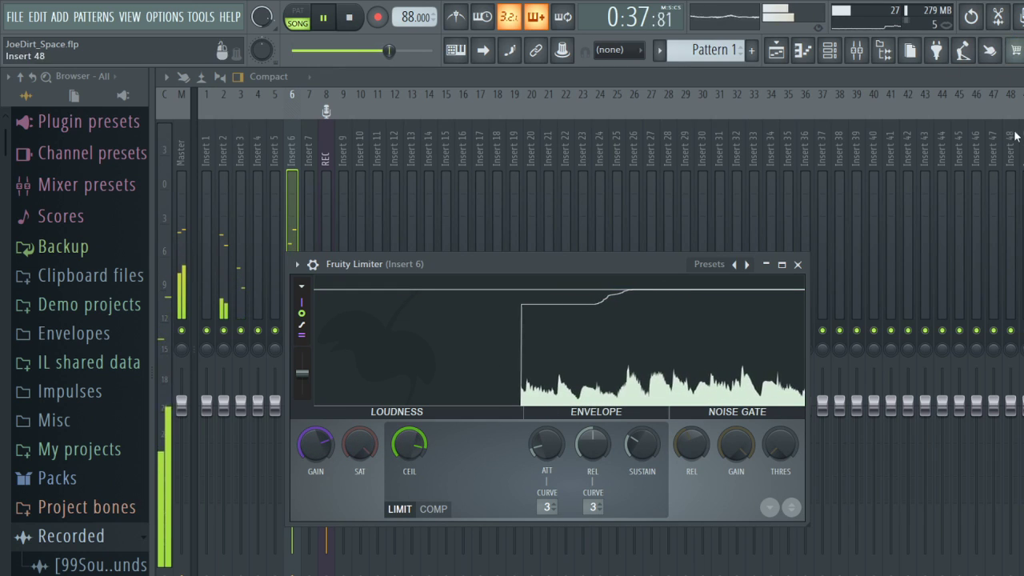
Step: Pan the second recorded clip 37% right, raise its volume and route it to mixer Insert 6
left_click(784, 44)
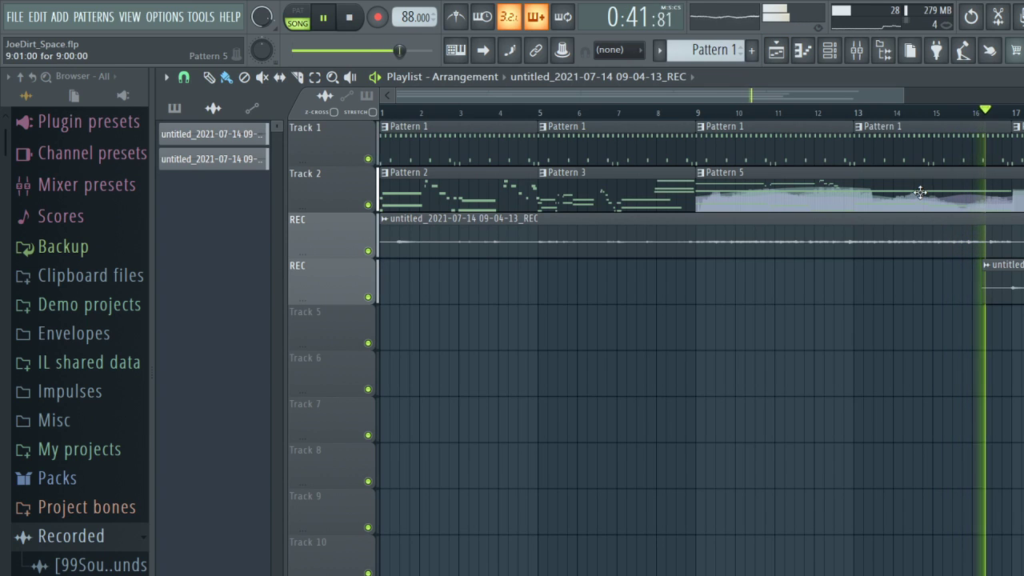
double_click(996, 276)
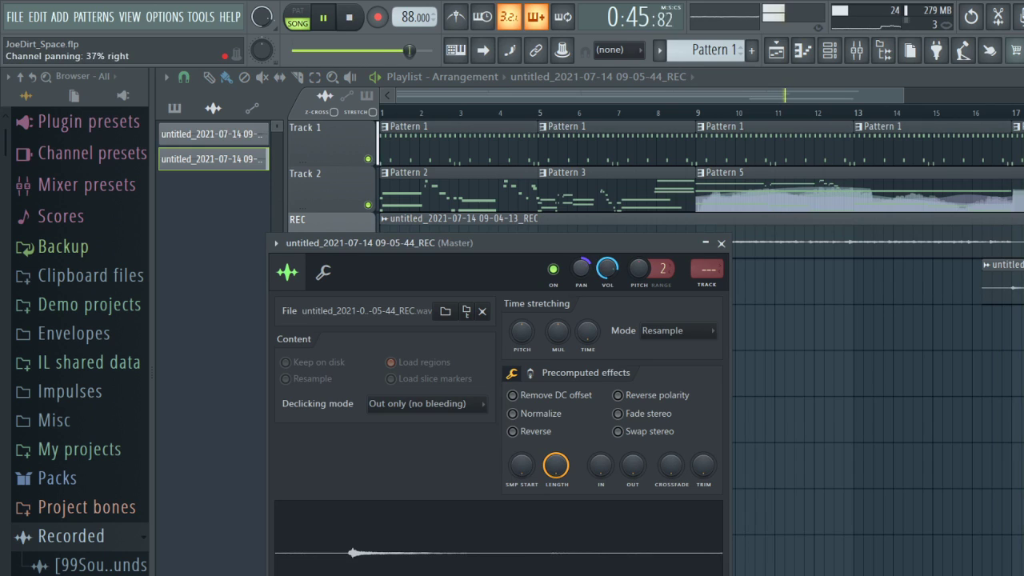
key("space")
left_click(903, 233)
double_click(903, 233)
double_click(998, 289)
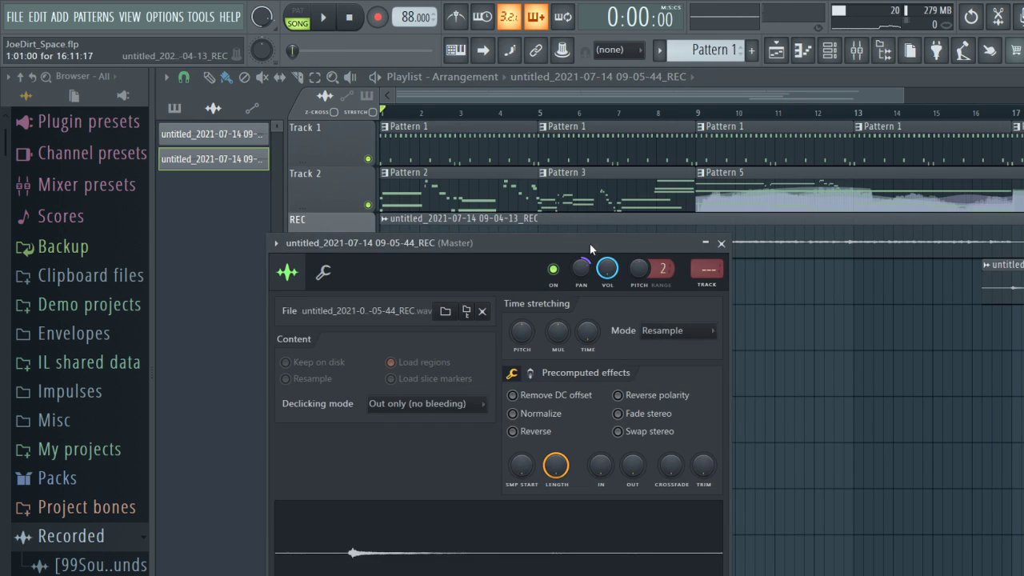
left_click_drag(710, 268, 710, 252)
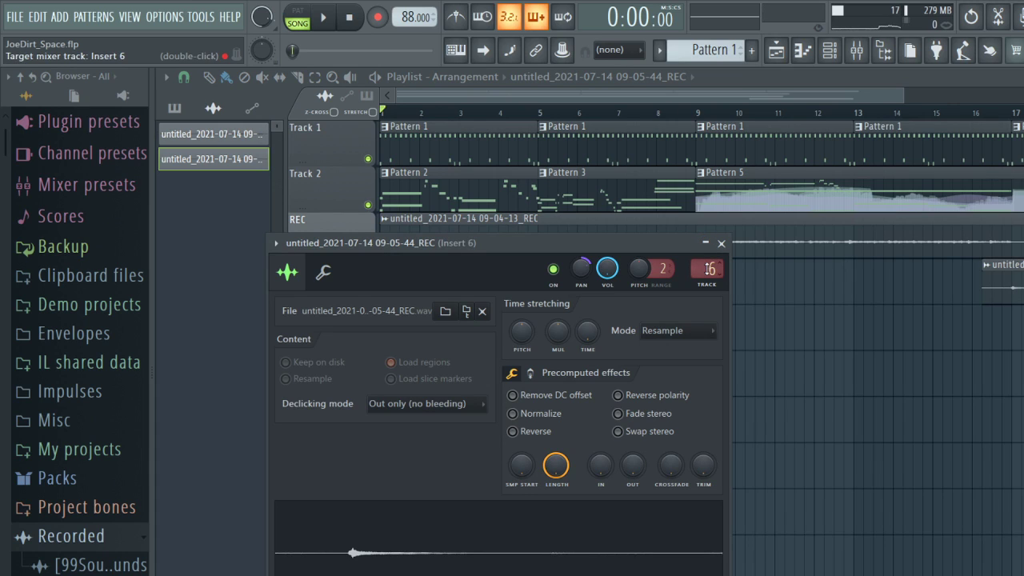
Step: Change the Acid 7 channel's preset to Ambient echoes and audition it from late in bar 8
left_click(680, 112)
left_click(827, 52)
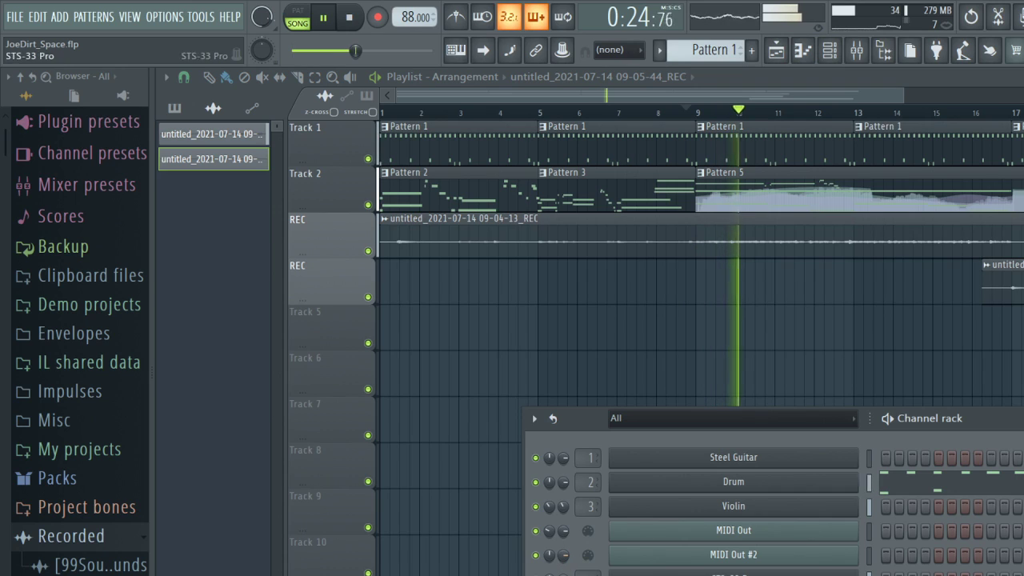
scroll(564, 573, "down", 3)
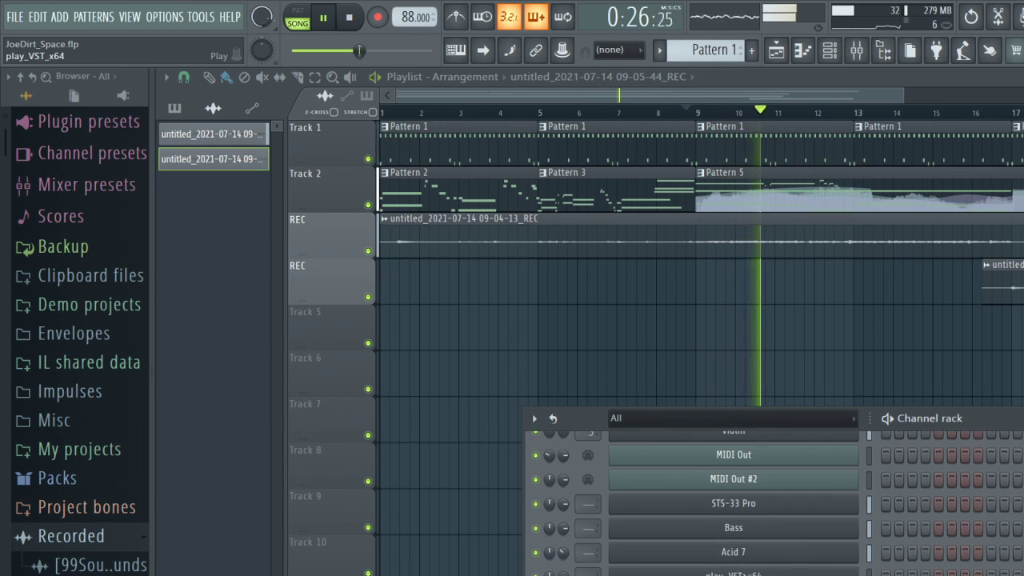
left_click(734, 552)
key("space")
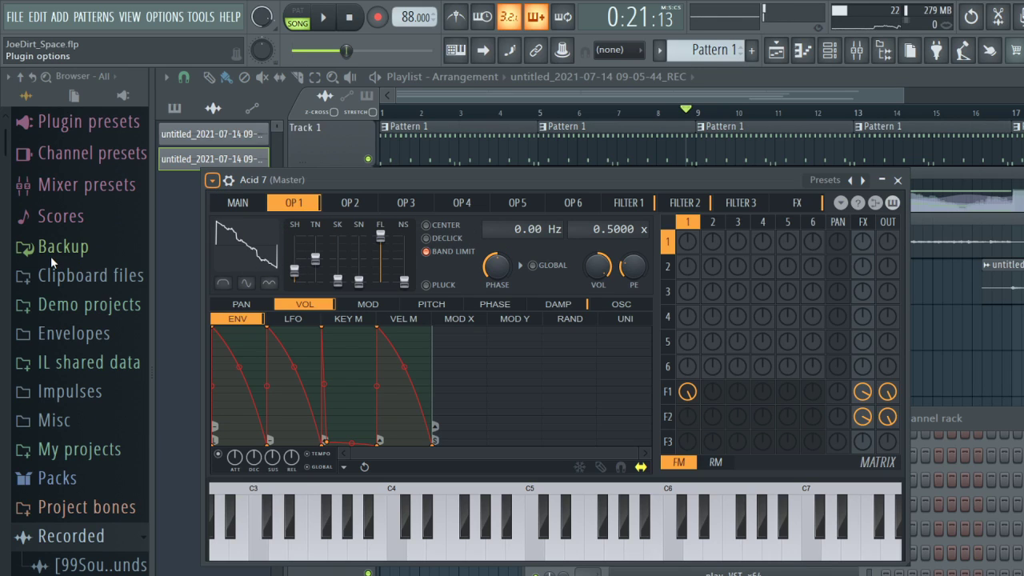
key("alt+Right")
key("space")
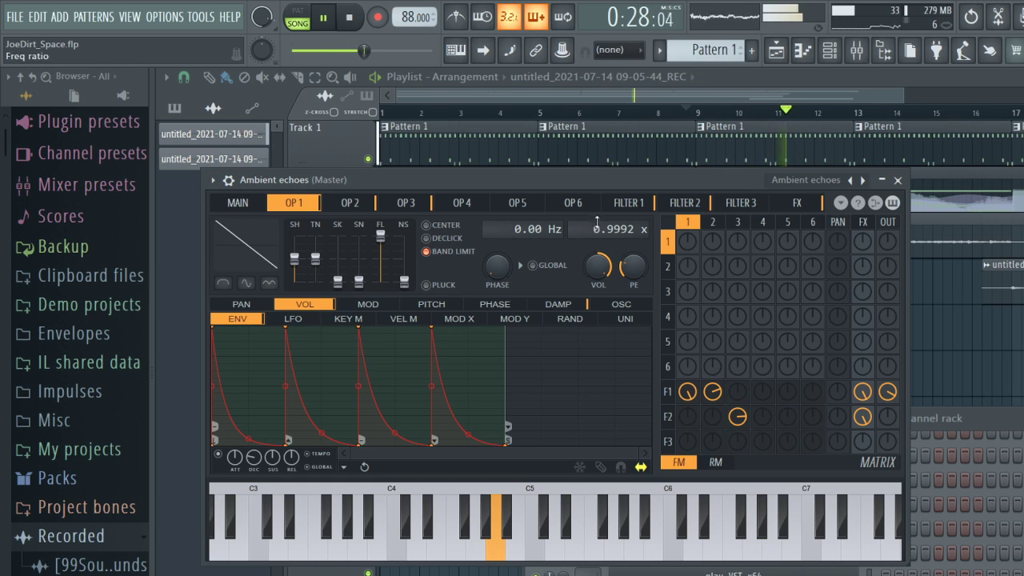
Step: Open Pattern 5's violin notes and lengthen the last sustained A4 to the start of bar 7
left_click(990, 183)
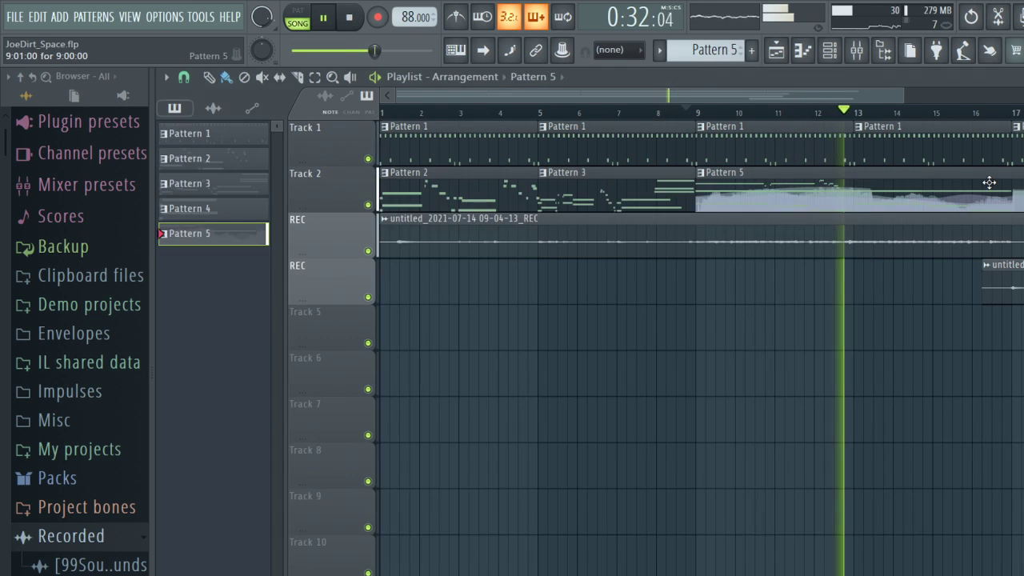
key("F7")
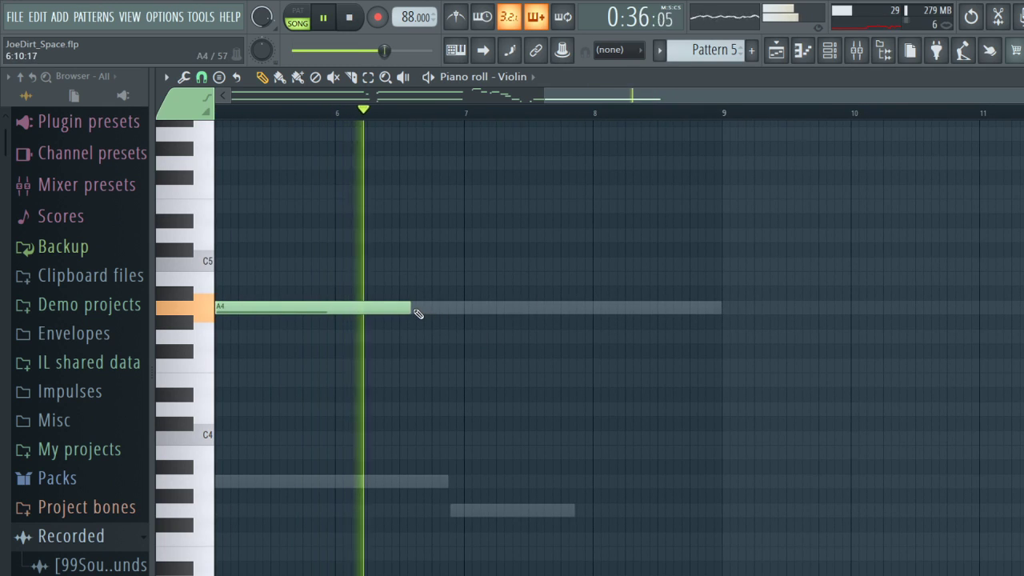
left_click_drag(407, 307, 462, 309)
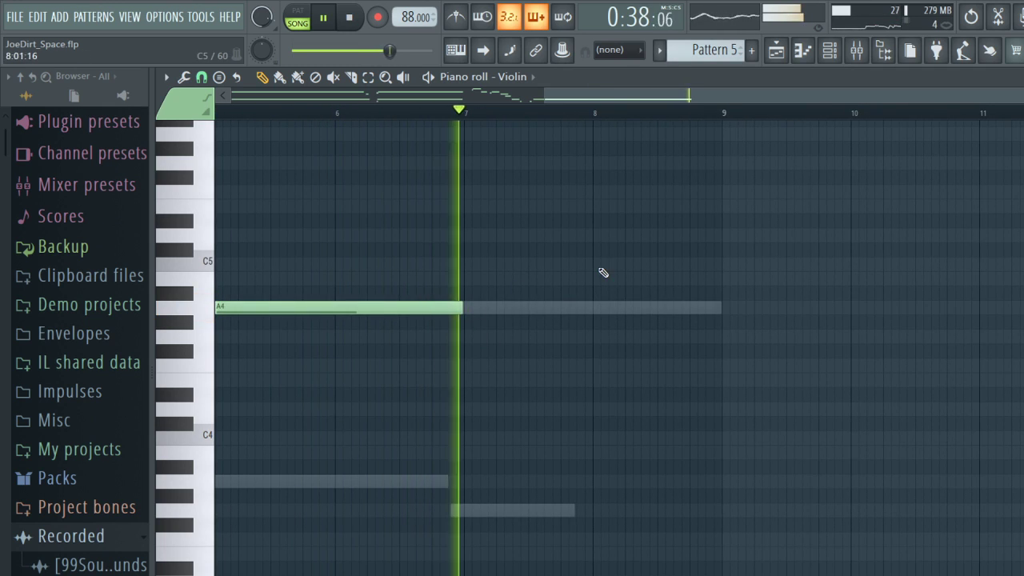
Step: Audition the violin part and extend its last A4 note further, to just past the middle of bar 7
left_click(832, 52)
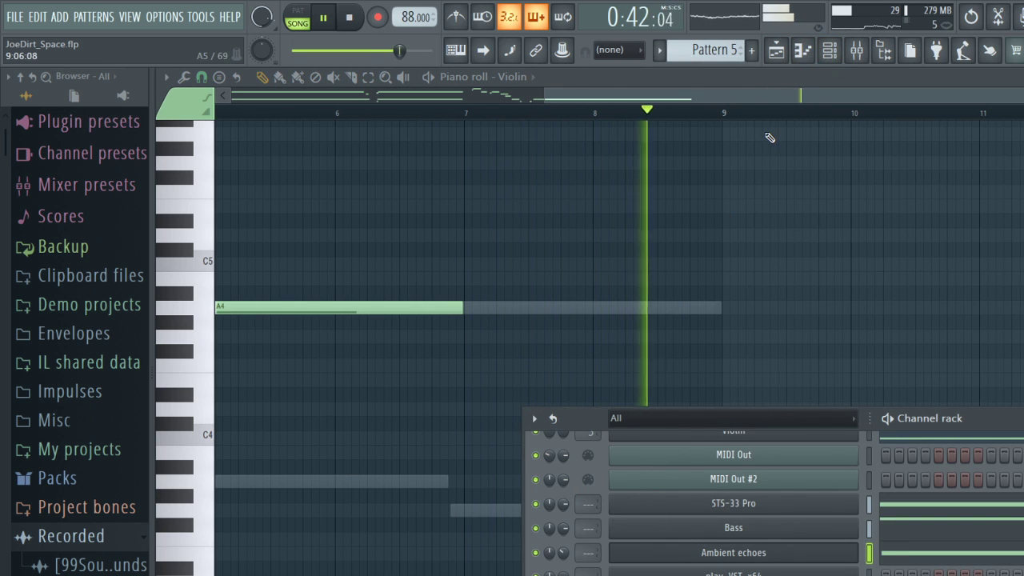
key("F6")
scroll(562, 131, "left", 5)
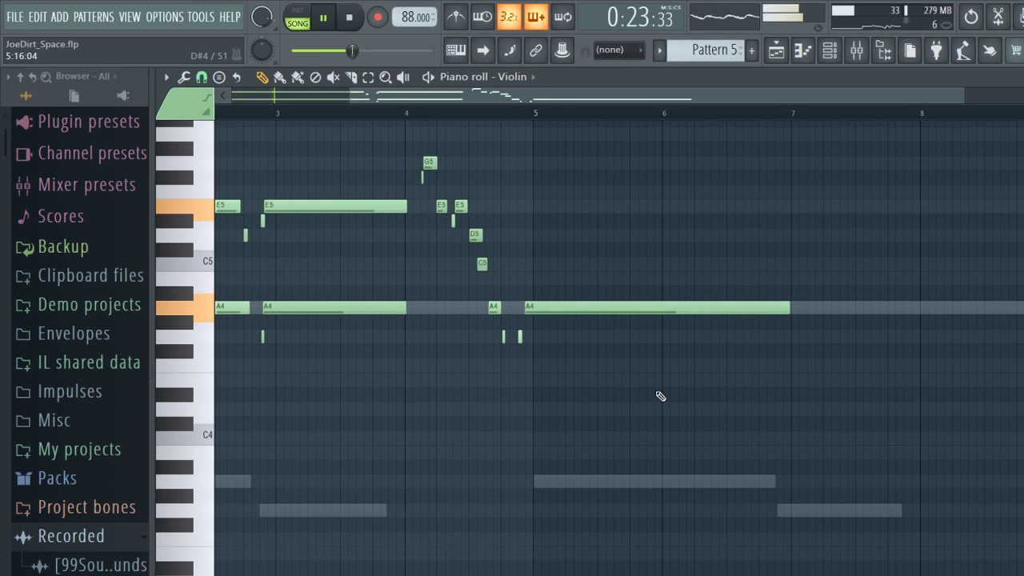
left_click(832, 52)
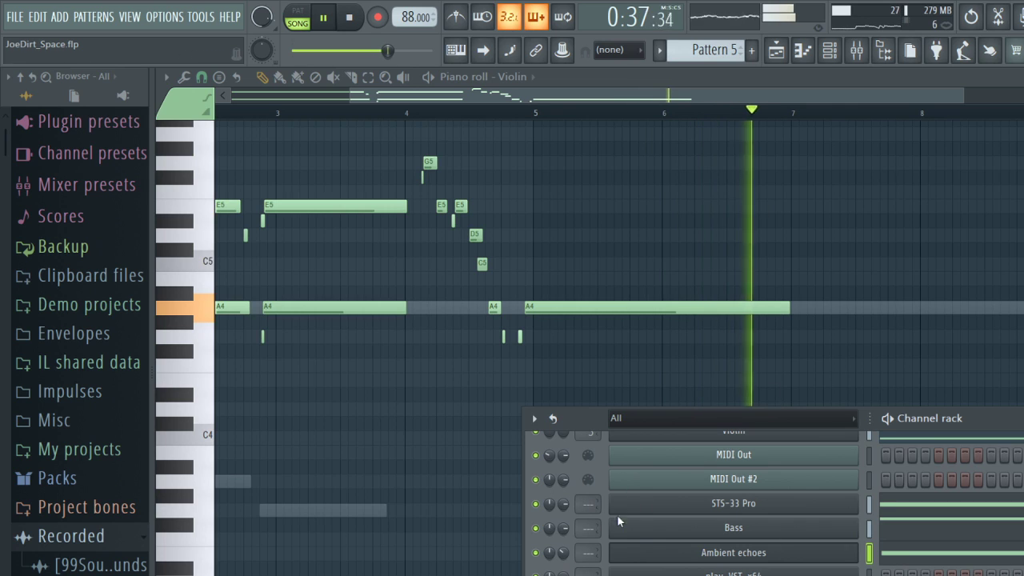
left_click_drag(790, 310, 873, 311)
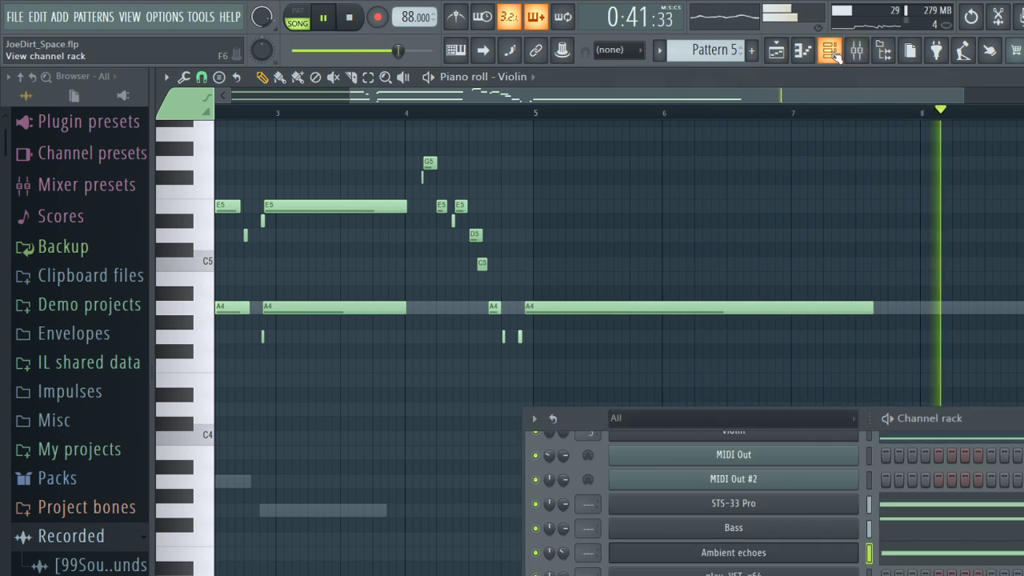
Step: Create a channel volume automation clip for play_VST_x64 on playlist Track 5 and stop playback
left_click(898, 505)
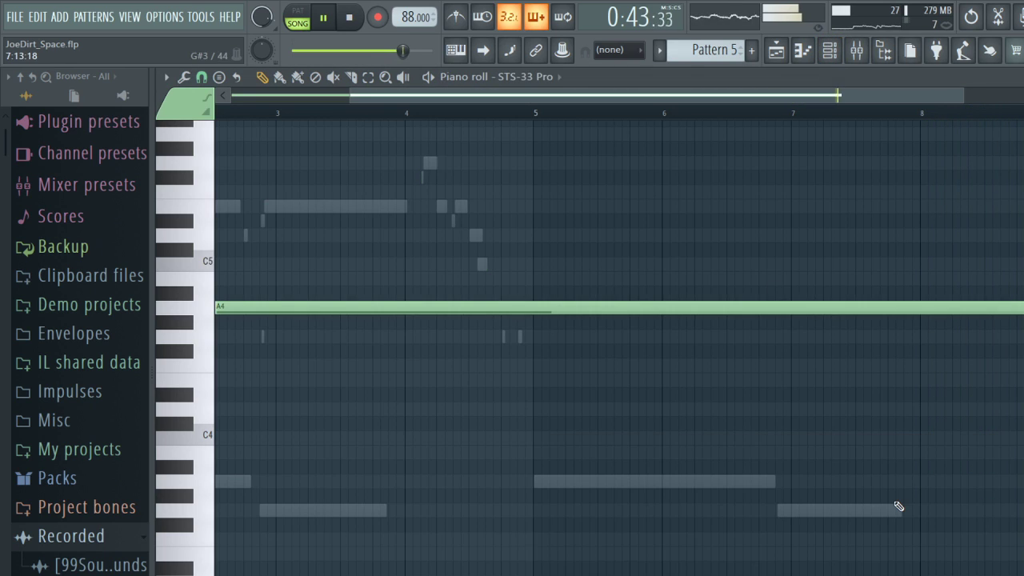
left_click(830, 50)
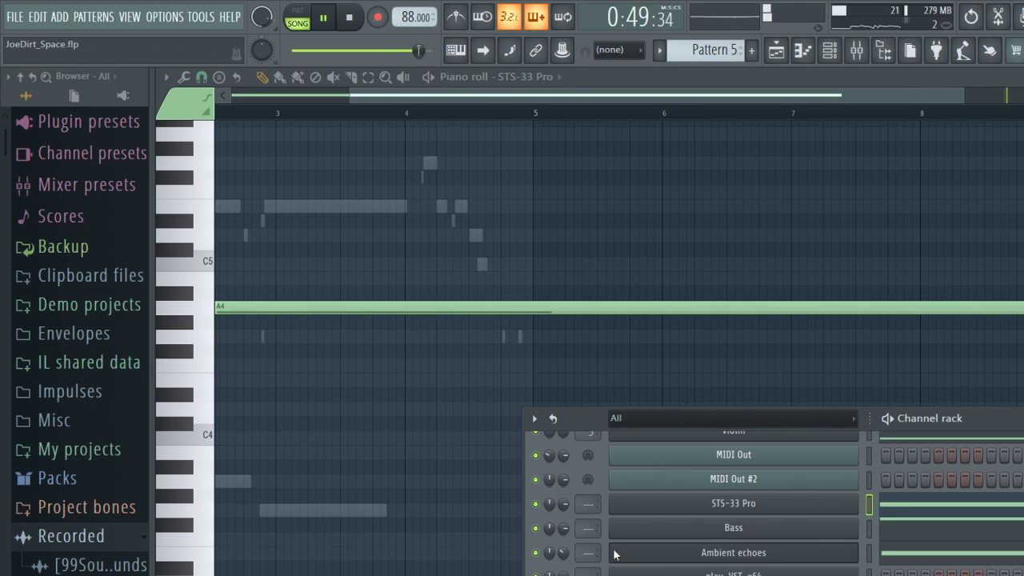
scroll(613, 552, "down", 1)
left_click(777, 50)
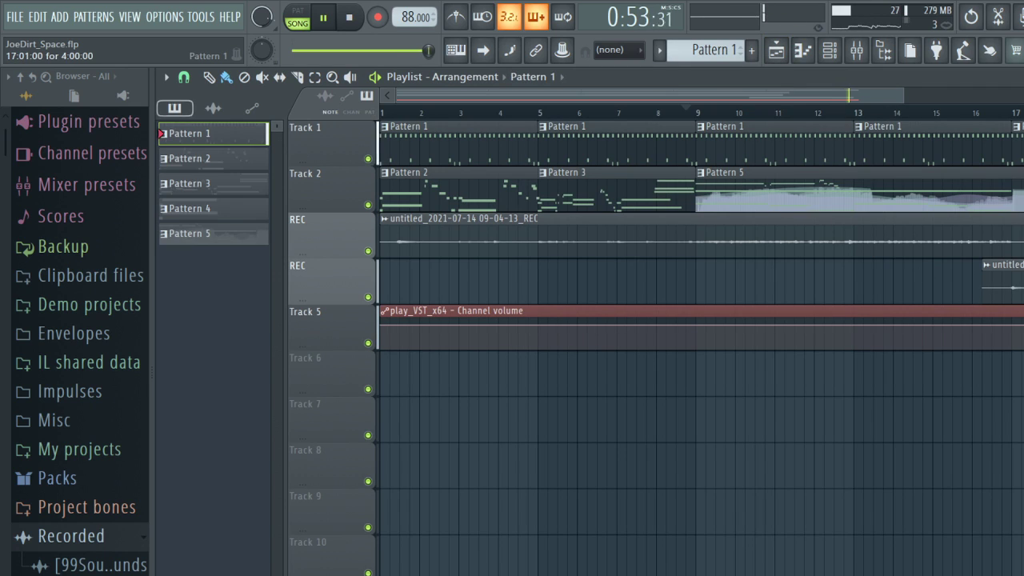
key("space")
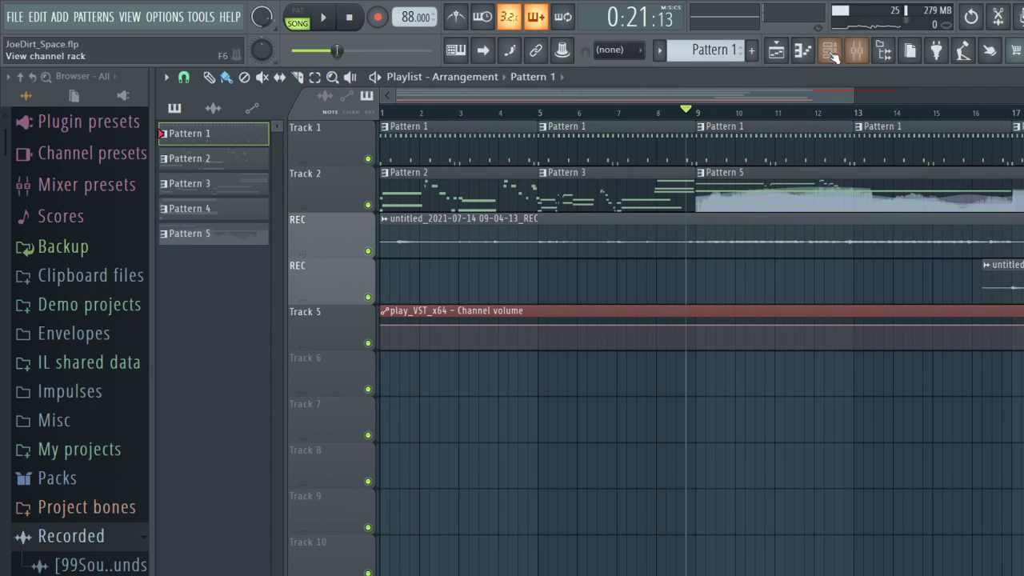
Step: Shape the play_VST_x64 volume automation with a point near the middle of bar 15 and a lowered point at bar 17
left_click_drag(856, 96, 904, 148)
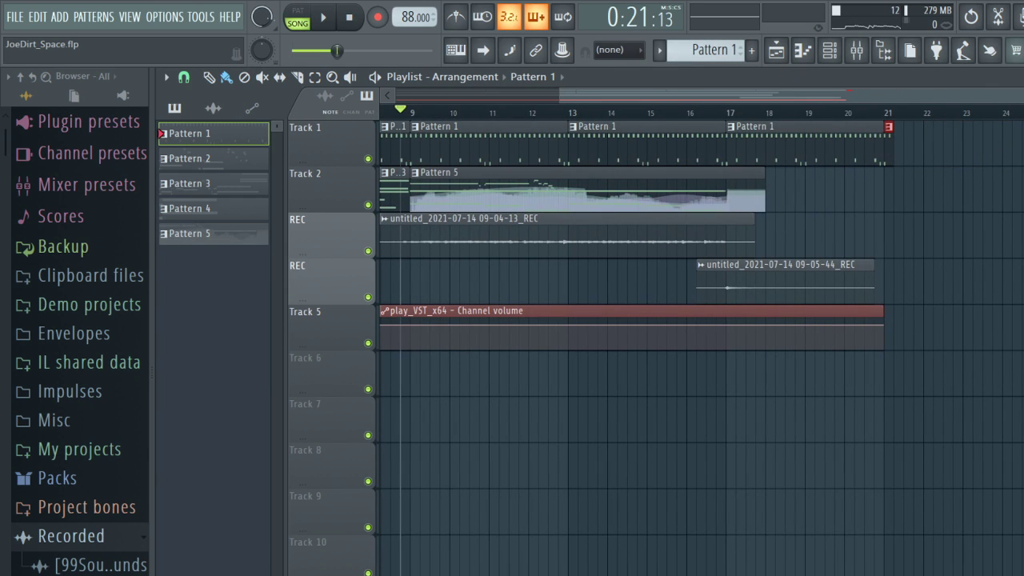
scroll(382, 108, "up", 3)
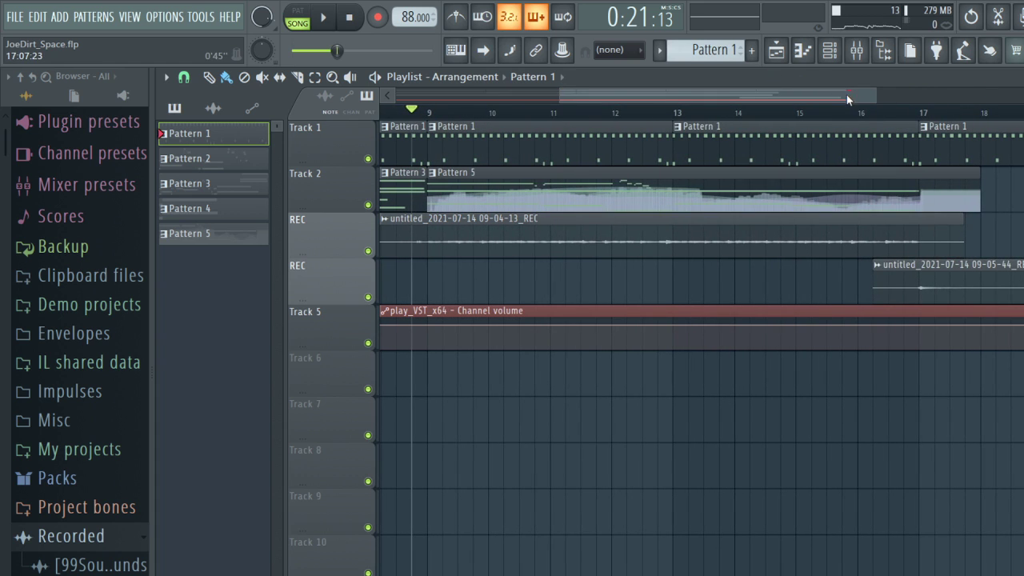
left_click_drag(918, 95, 873, 121)
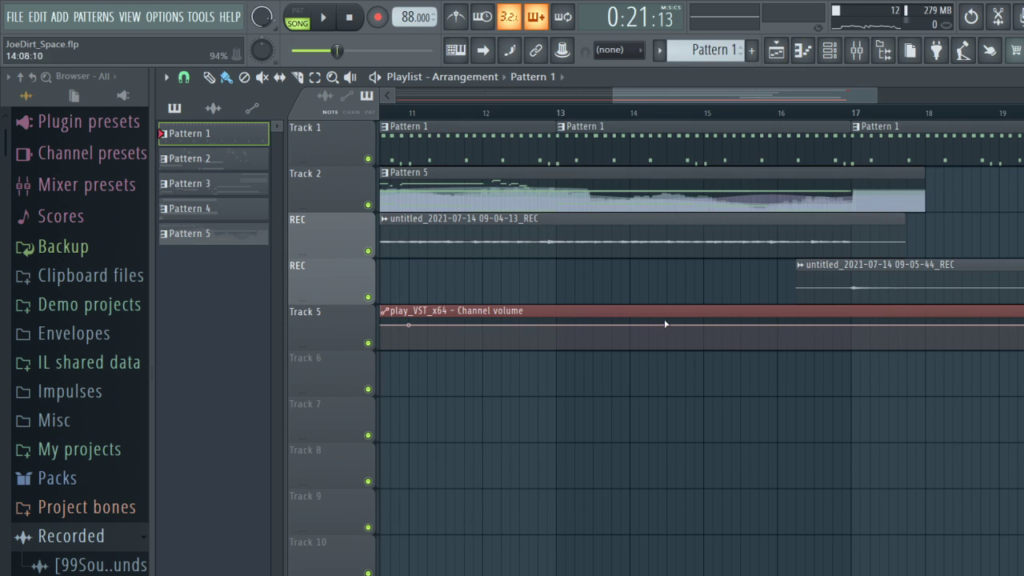
left_click(741, 327)
left_click_drag(851, 328, 852, 340)
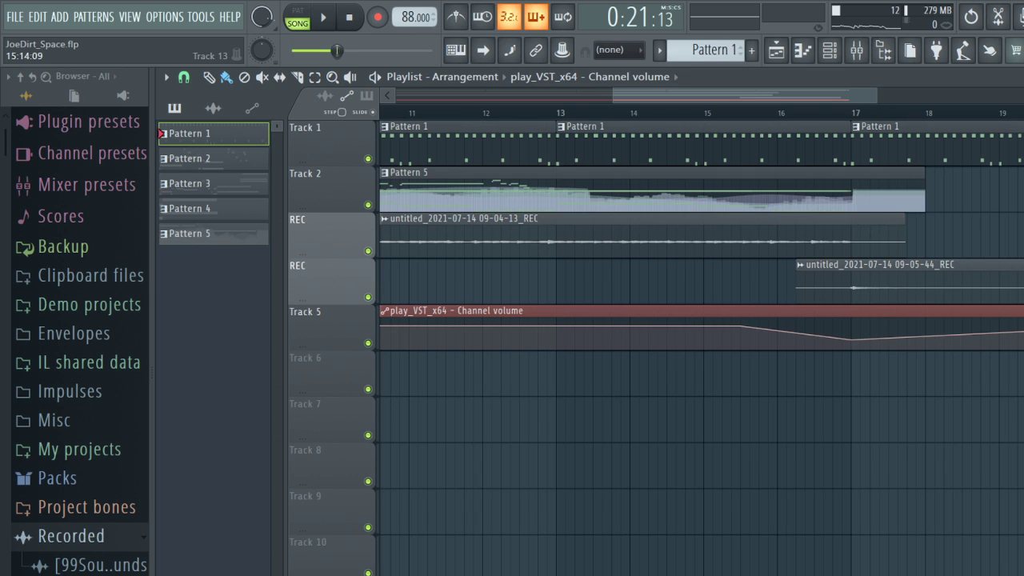
Step: Review the arrangement and return the song position to the start of bar 1
left_click_drag(614, 100, 376, 112)
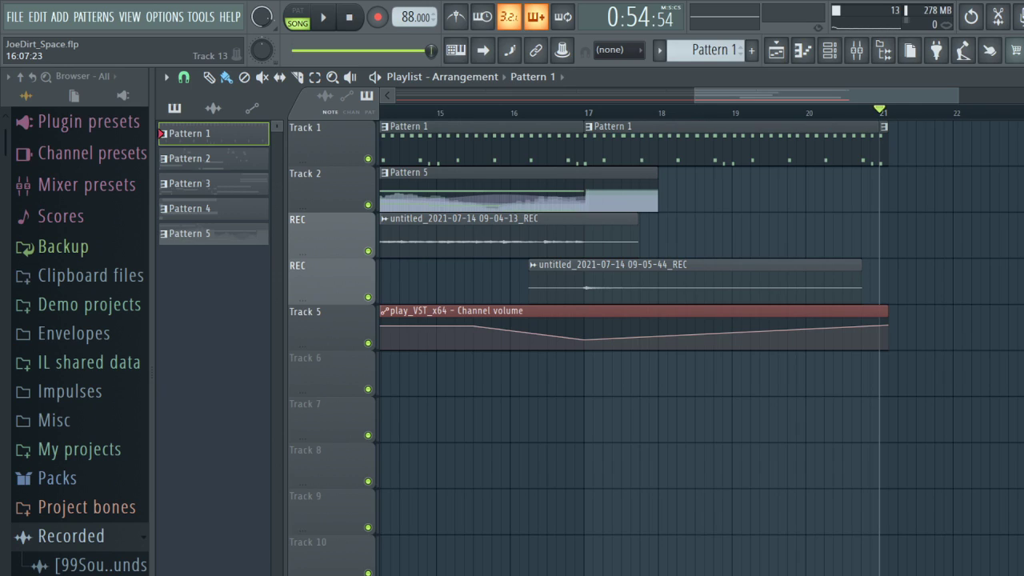
left_click_drag(801, 86, 320, 184)
left_click_drag(445, 110, 376, 110)
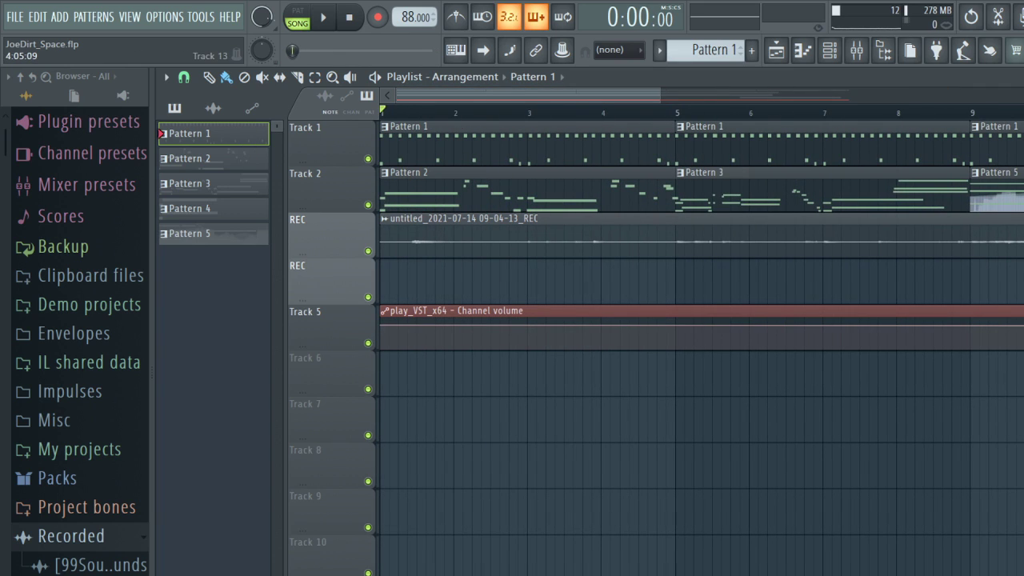